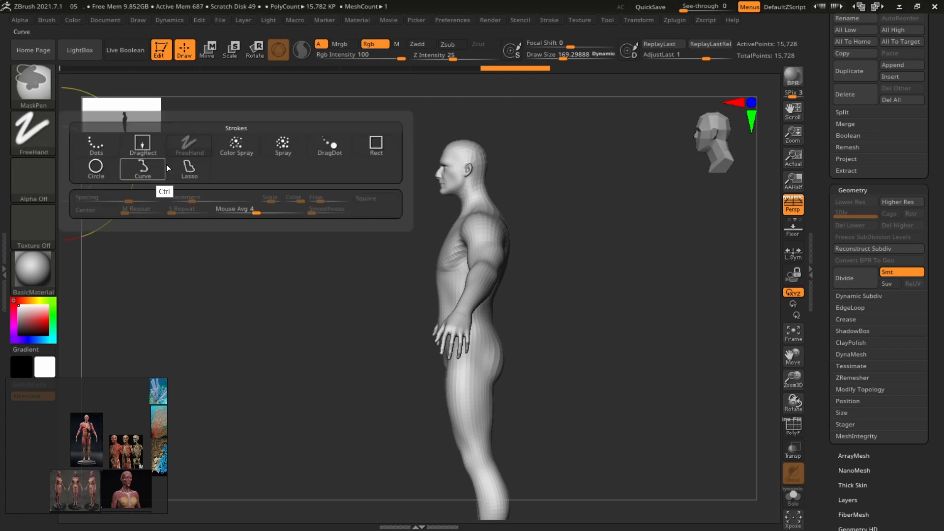
# Set the masking brush's stroke to Lasso and mask the figure's head.
pyautogui.click(195, 170)
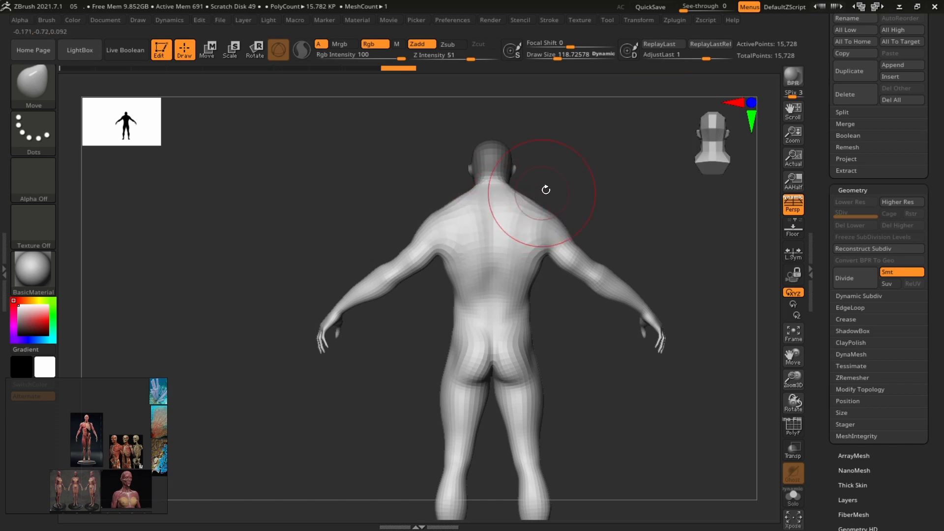
pyautogui.moveTo(570, 192)
pyautogui.keyDown('shift'); pyautogui.mouseDown()
pyautogui.moveTo(629, 193)
pyautogui.moveTo(618, 191)
pyautogui.mouseUp(); pyautogui.keyUp('shift')
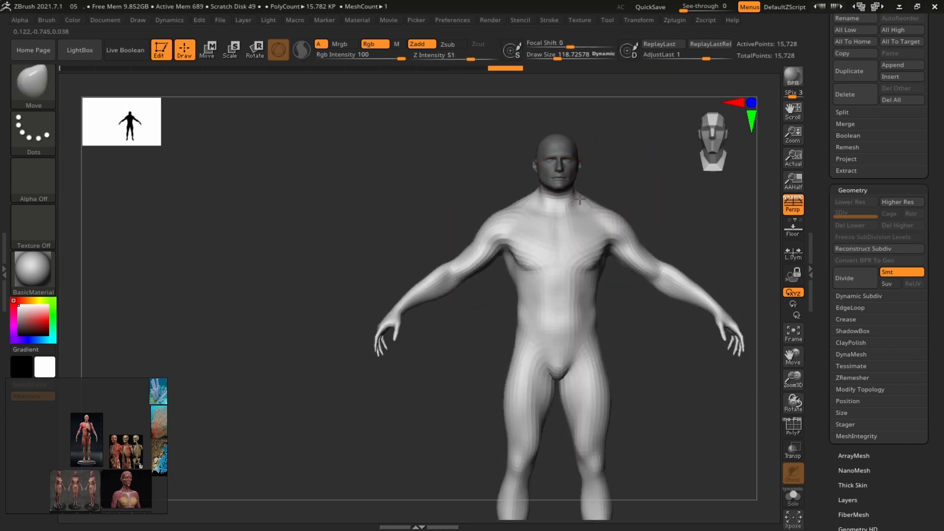
pyautogui.keyDown('alt'); pyautogui.moveTo(638, 190); pyautogui.dragTo(557, 202); pyautogui.keyUp('alt')
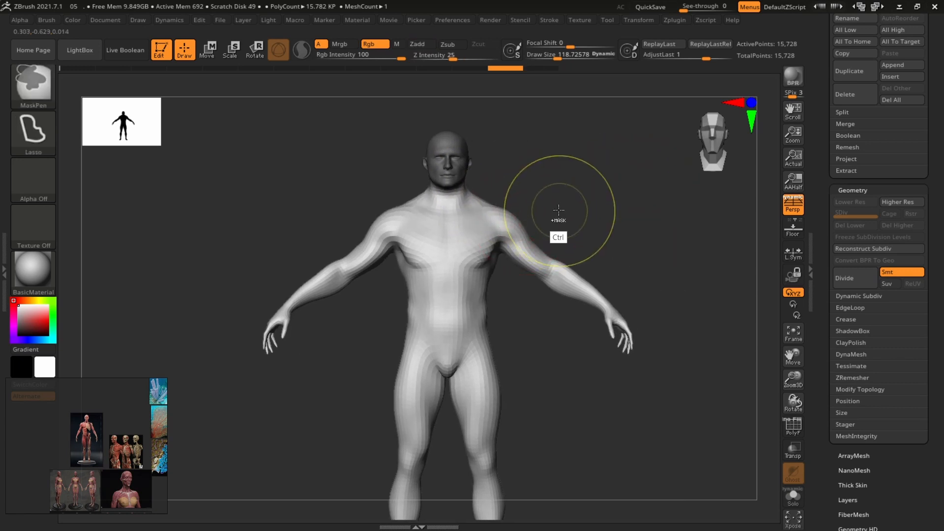
# Reshape the shoulders and upper body around the masked head with the Move brush at a draw size of about 188.
pyautogui.press('s')
pyautogui.moveTo(478, 202); pyautogui.dragTo(474, 203)
pyautogui.moveTo(546, 199)
pyautogui.mouseDown()
pyautogui.moveTo(486, 200)
pyautogui.moveTo(480, 191)
pyautogui.moveTo(535, 191)
pyautogui.moveTo(529, 206)
pyautogui.mouseUp()
pyautogui.moveTo(525, 204); pyautogui.dragTo(592, 192)
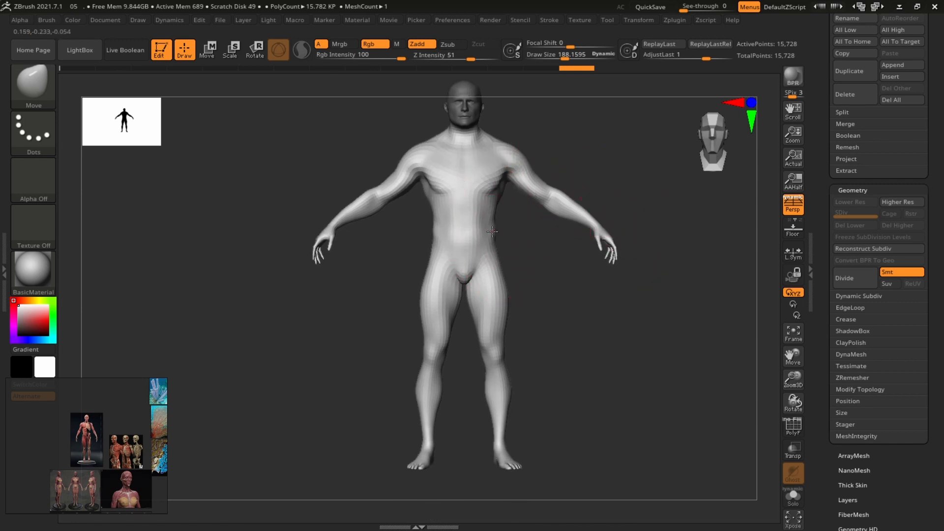
pyautogui.keyDown('alt'); pyautogui.moveTo(648, 219); pyautogui.dragTo(642, 267); pyautogui.keyUp('alt')
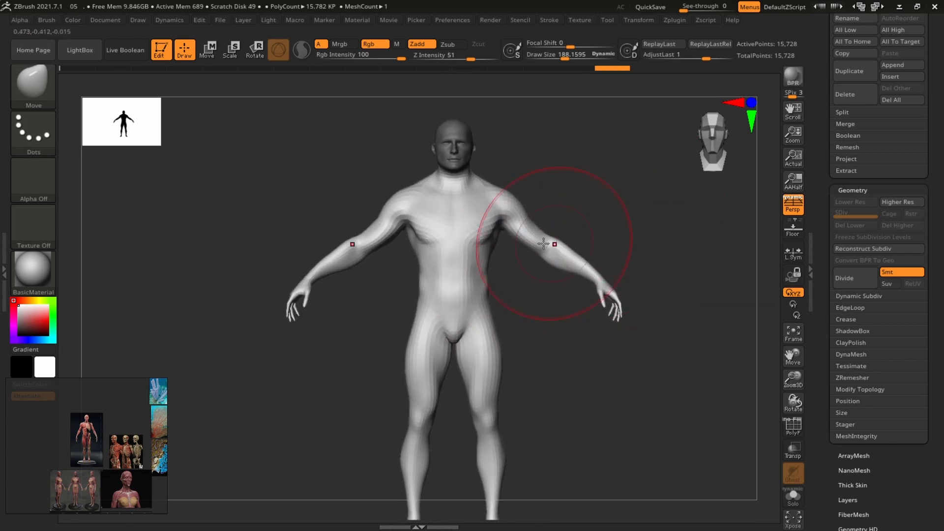
pyautogui.press('s')
pyautogui.moveTo(525, 244); pyautogui.dragTo(521, 244)
# Mask both arms, invert the mask so only the arms stay editable, and activate the Move gizmo.
pyautogui.moveTo(596, 184)
pyautogui.keyDown('alt'); pyautogui.mouseDown()
pyautogui.moveTo(602, 187)
pyautogui.moveTo(577, 168)
pyautogui.moveTo(562, 172)
pyautogui.mouseUp(); pyautogui.keyUp('alt')
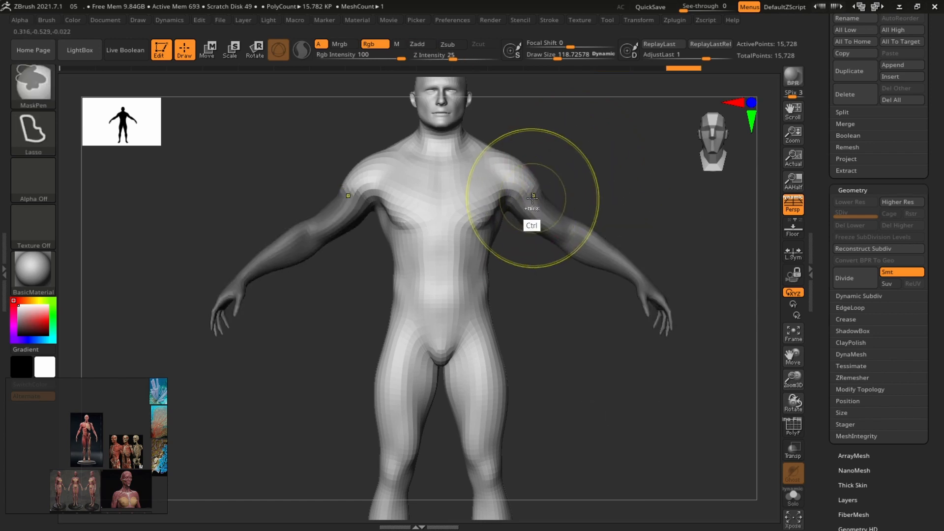
pyautogui.keyDown('ctrl'); pyautogui.click(575, 182); pyautogui.keyUp('ctrl')
pyautogui.press('w')
pyautogui.keyDown('alt'); pyautogui.moveTo(579, 178); pyautogui.dragTo(580, 197); pyautogui.keyUp('alt')
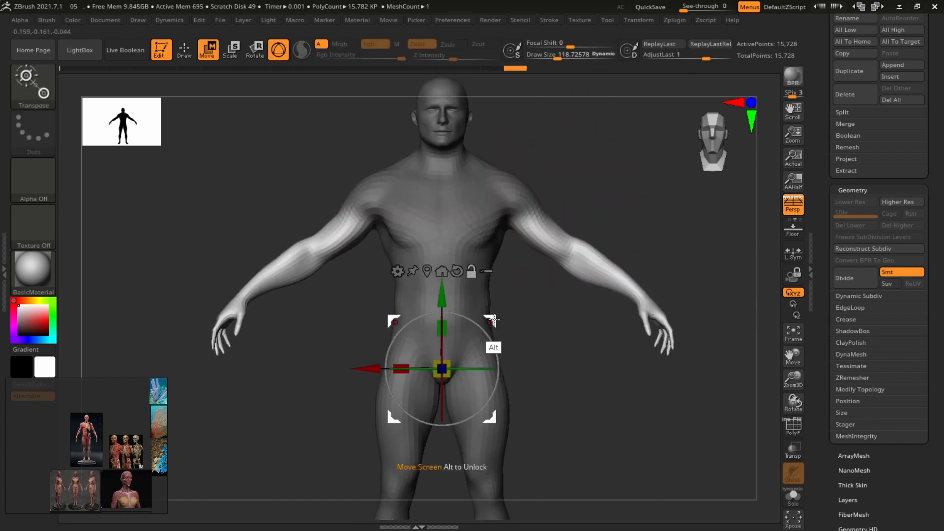
# Place the gizmo at the shoulder joint, adjust the arms' angle and depth from front and side, and clear the mask.
pyautogui.keyDown('alt'); pyautogui.moveTo(495, 323); pyautogui.dragTo(587, 169); pyautogui.keyUp('alt')
pyautogui.moveTo(546, 208); pyautogui.dragTo(588, 207)
pyautogui.moveTo(589, 173); pyautogui.dragTo(588, 176)
pyautogui.keyDown('shift'); pyautogui.moveTo(634, 195); pyautogui.dragTo(554, 209); pyautogui.keyUp('shift')
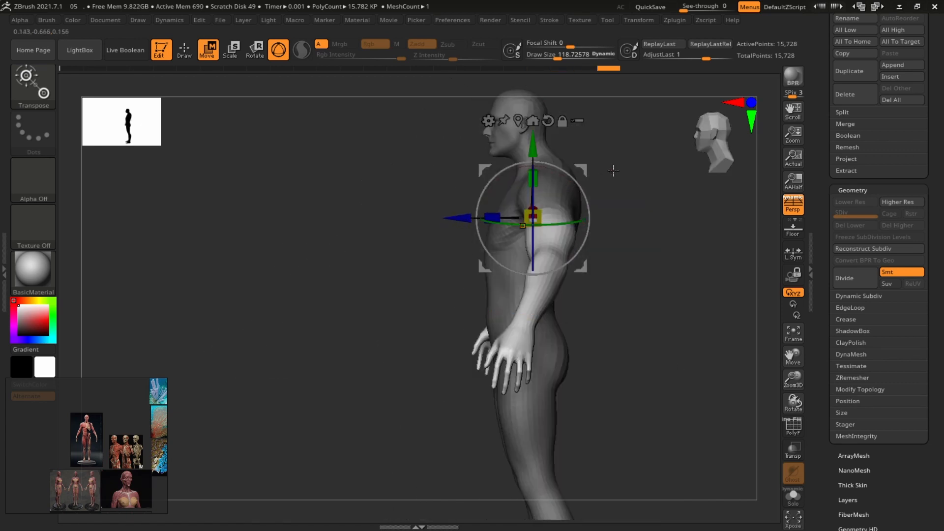
pyautogui.moveTo(613, 171); pyautogui.dragTo(605, 224)
pyautogui.moveTo(463, 225); pyautogui.dragTo(461, 225)
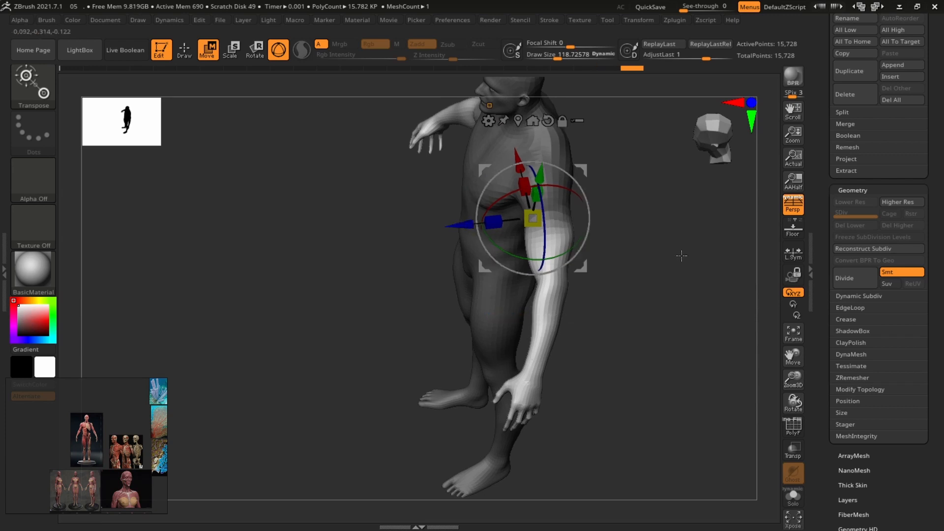
pyautogui.moveTo(680, 255)
pyautogui.keyDown('shift'); pyautogui.mouseDown()
pyautogui.moveTo(690, 232)
pyautogui.moveTo(610, 224)
pyautogui.moveTo(633, 213)
pyautogui.moveTo(656, 224)
pyautogui.moveTo(648, 246)
pyautogui.mouseUp(); pyautogui.keyUp('shift')
pyautogui.press('q')
pyautogui.moveTo(576, 365)
pyautogui.keyDown('alt'); pyautogui.mouseDown()
pyautogui.moveTo(575, 326)
pyautogui.moveTo(619, 288)
pyautogui.moveTo(608, 323)
pyautogui.moveTo(556, 343)
pyautogui.moveTo(569, 333)
pyautogui.moveTo(553, 310)
pyautogui.mouseUp(); pyautogui.keyUp('alt')
pyautogui.press('ctrl')
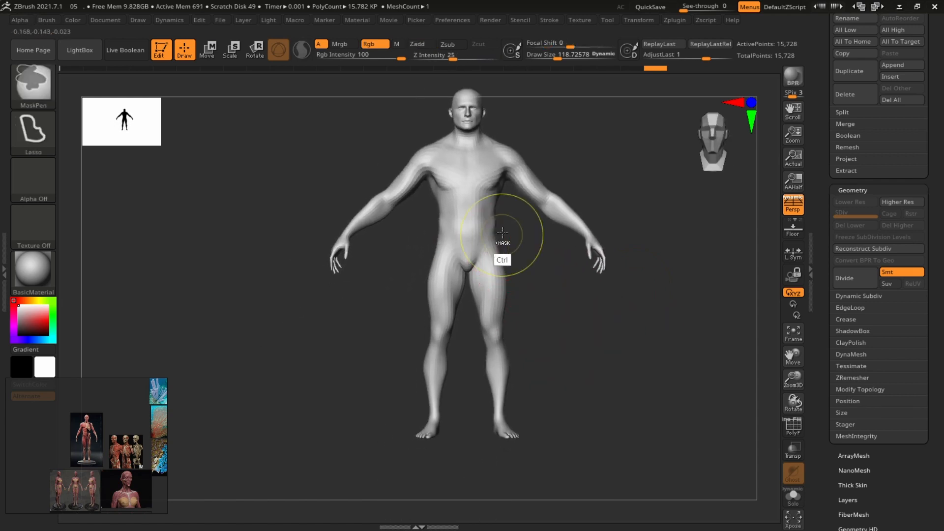
# Mask everything except the legs and place the transform gizmo, with its orientation reset, at the hip joint.
pyautogui.moveTo(462, 280)
pyautogui.keyDown('ctrl'); pyautogui.mouseDown()
pyautogui.moveTo(552, 274)
pyautogui.moveTo(483, 238)
pyautogui.mouseUp(); pyautogui.keyUp('ctrl')
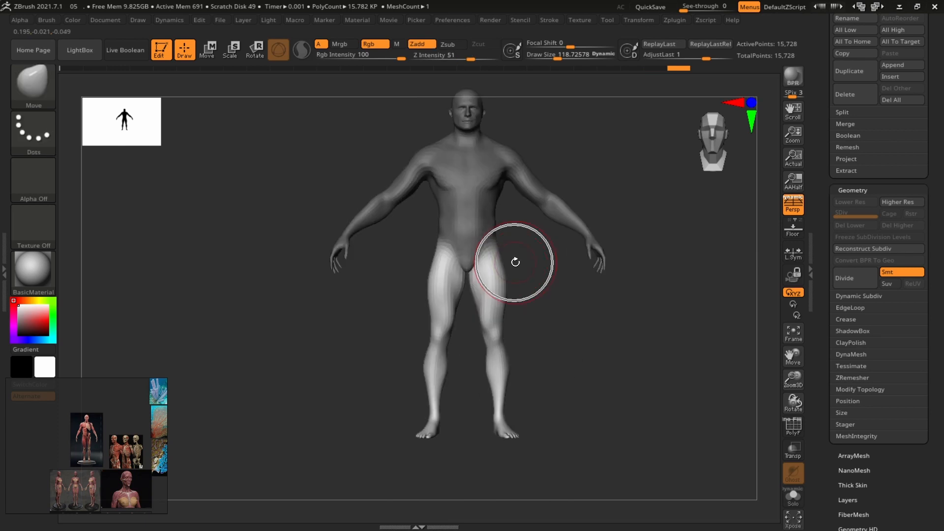
pyautogui.press('w')
pyautogui.keyDown('alt'); pyautogui.moveTo(623, 172); pyautogui.dragTo(610, 235); pyautogui.keyUp('alt')
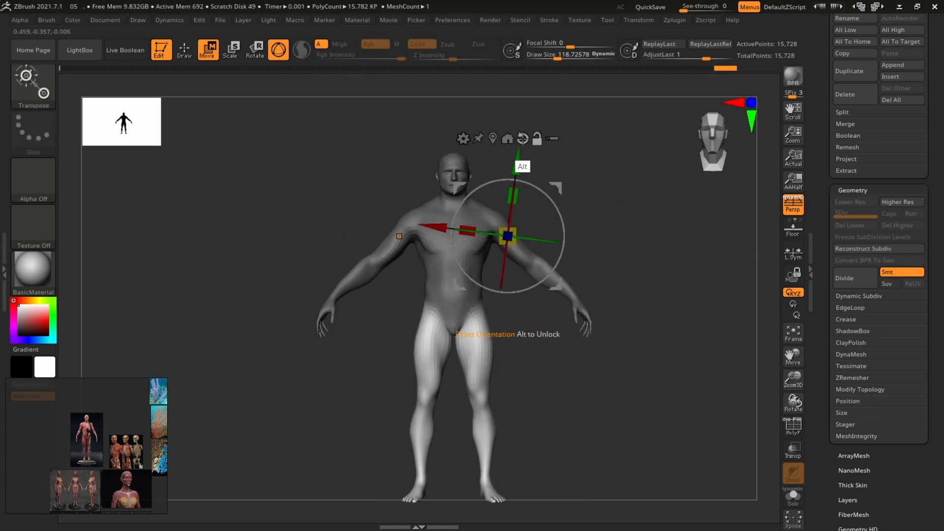
pyautogui.keyDown('alt'); pyautogui.moveTo(555, 183); pyautogui.dragTo(608, 206); pyautogui.keyUp('alt')
pyautogui.moveTo(518, 243); pyautogui.dragTo(522, 251)
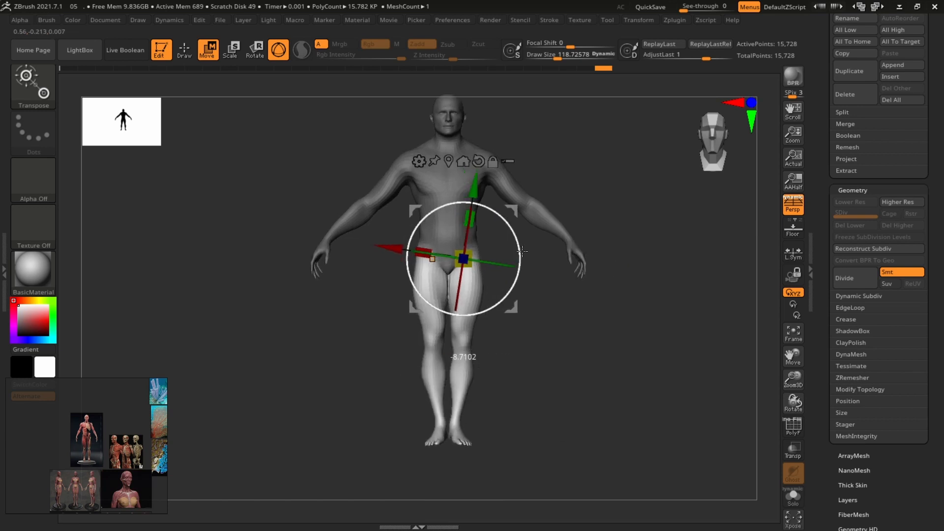
pyautogui.hotkey('ctrl', 'z')
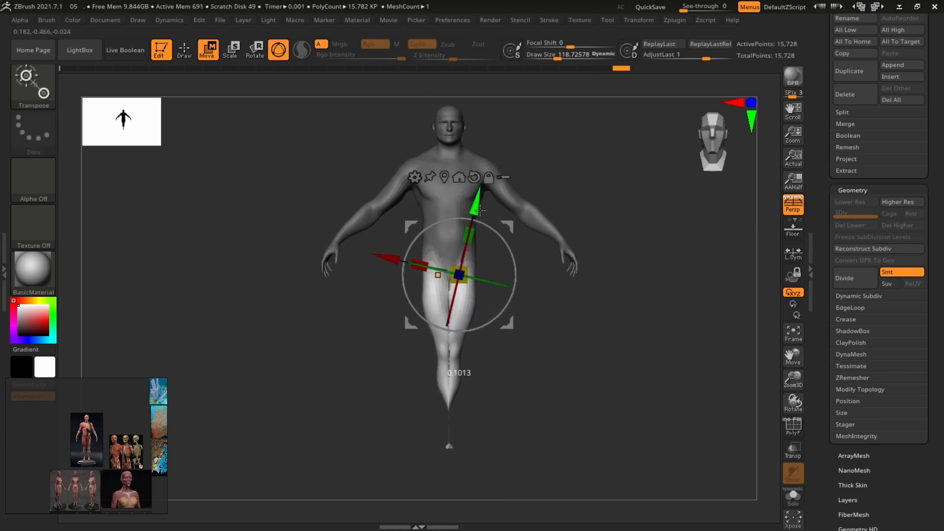
pyautogui.hotkey('ctrl', 'z')
pyautogui.hotkey('ctrl', 'z')
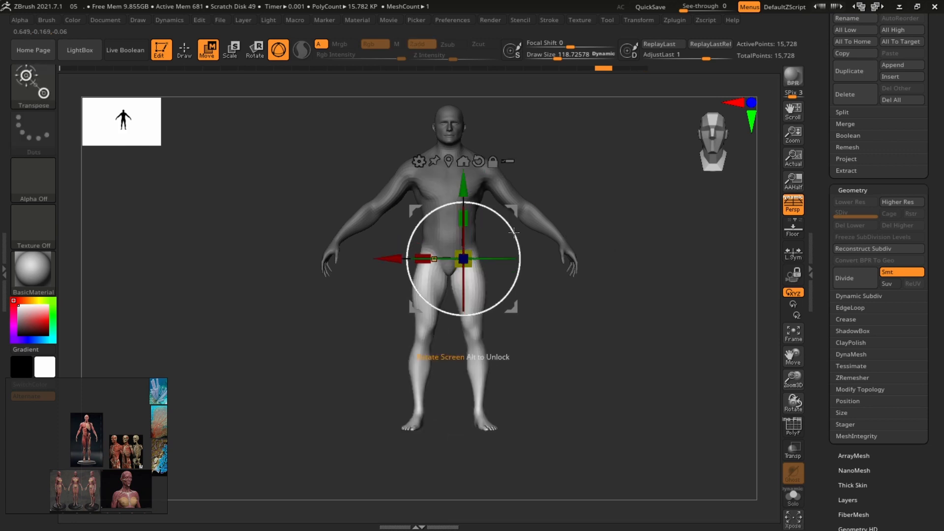
pyautogui.moveTo(516, 236); pyautogui.dragTo(516, 247)
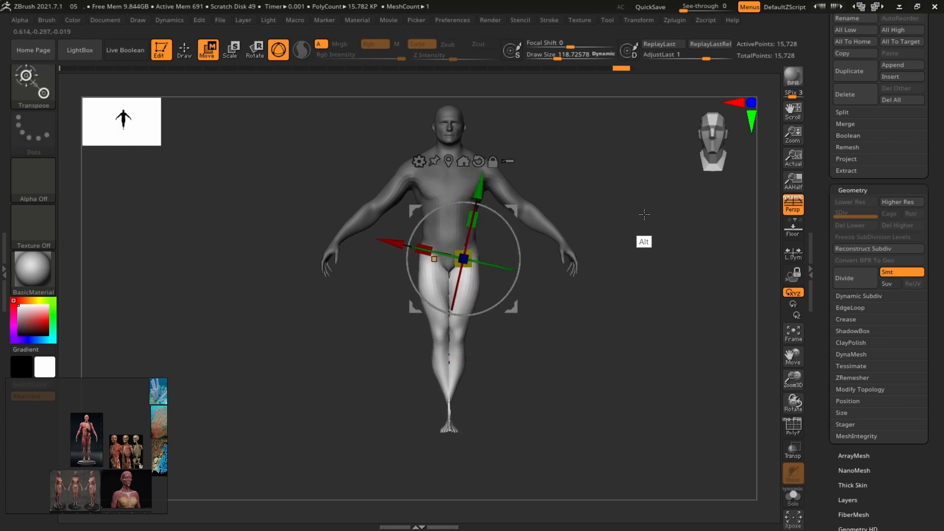
pyautogui.moveTo(645, 214); pyautogui.dragTo(643, 239)
pyautogui.hotkey('ctrl', 'z')
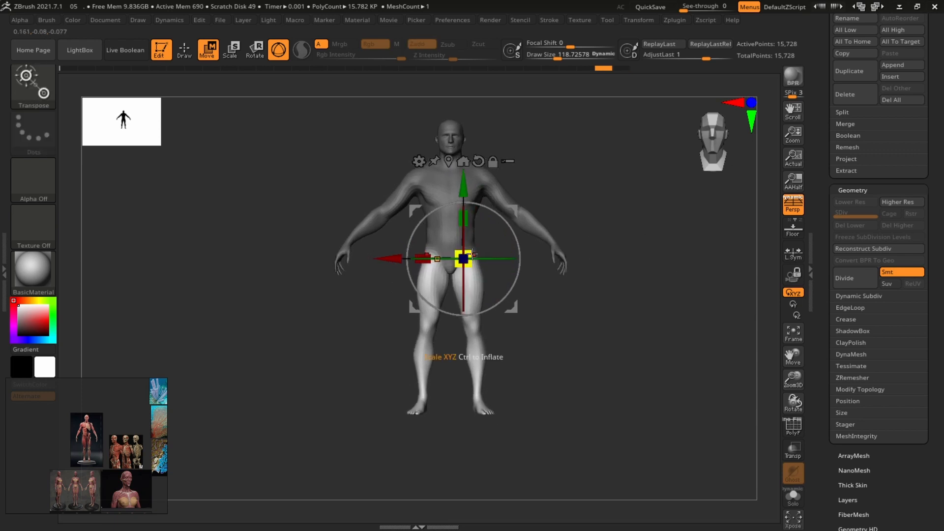
# Rotate both legs inward about the hips by about 13 degrees and clear the mask.
pyautogui.moveTo(473, 254); pyautogui.dragTo(518, 250)
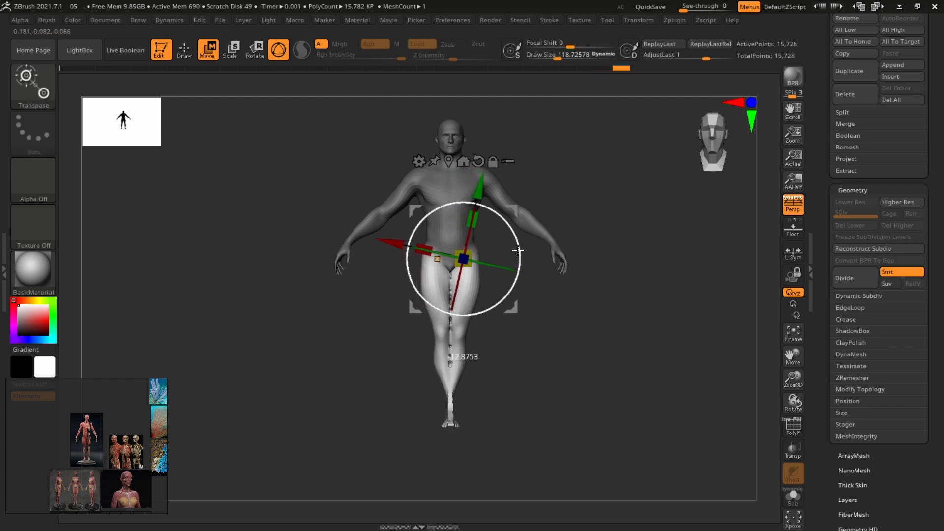
pyautogui.press('q')
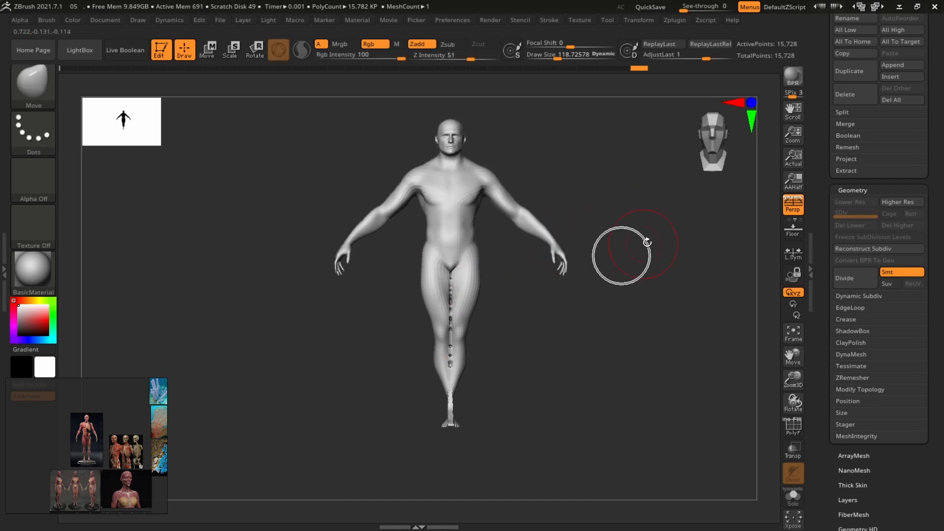
pyautogui.moveTo(624, 256)
pyautogui.mouseDown()
pyautogui.moveTo(536, 279)
pyautogui.moveTo(489, 331)
pyautogui.moveTo(594, 348)
pyautogui.moveTo(477, 427)
pyautogui.moveTo(366, 128)
pyautogui.mouseUp()
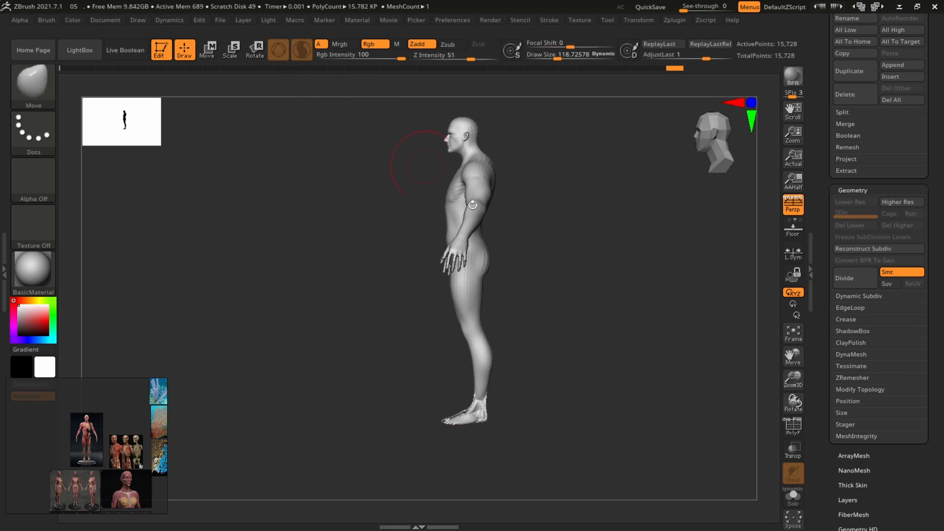
# Cut off the feet and smooth the lower legs into tapered ends, declining the Sticky Keys prompt.
pyautogui.moveTo(424, 170); pyautogui.dragTo(476, 403)
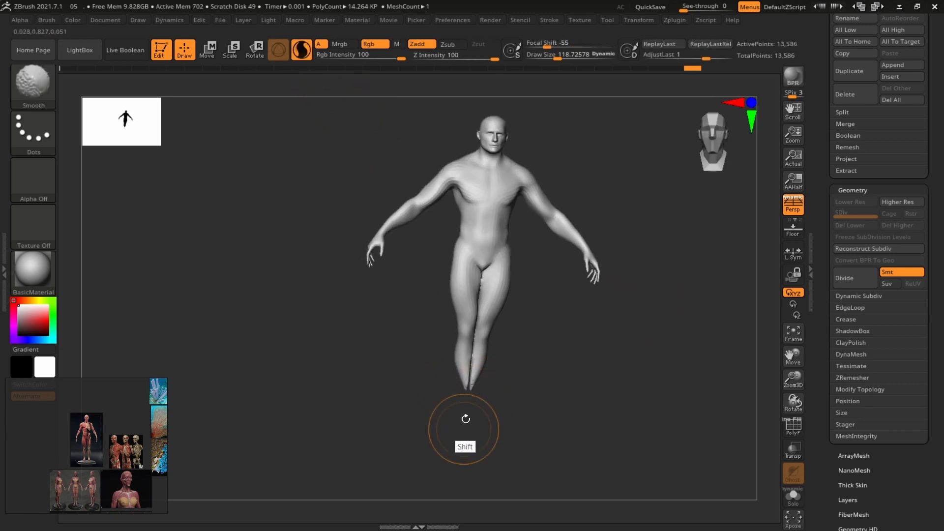
pyautogui.press('shift')
pyautogui.press('shift')
pyautogui.press('shift')
pyautogui.press('shift')
pyautogui.press('shift')
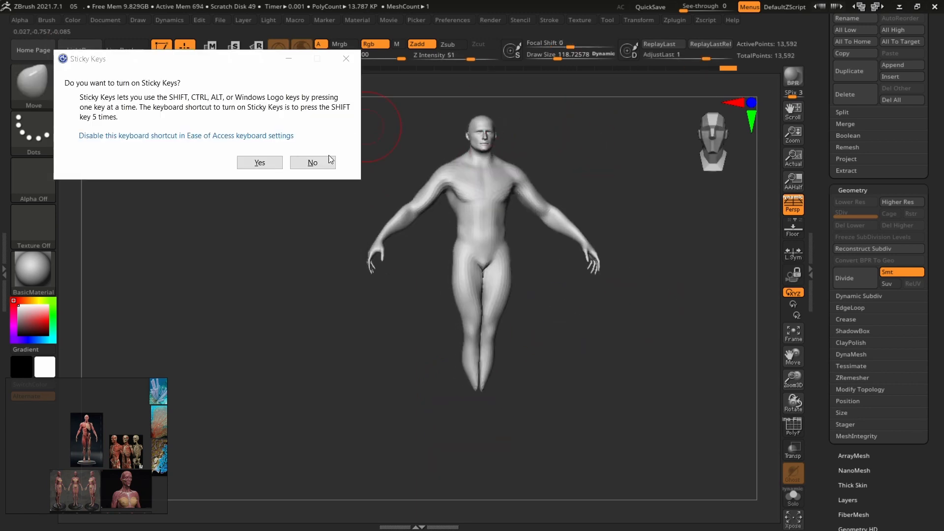
pyautogui.click(312, 163)
pyautogui.press('shift')
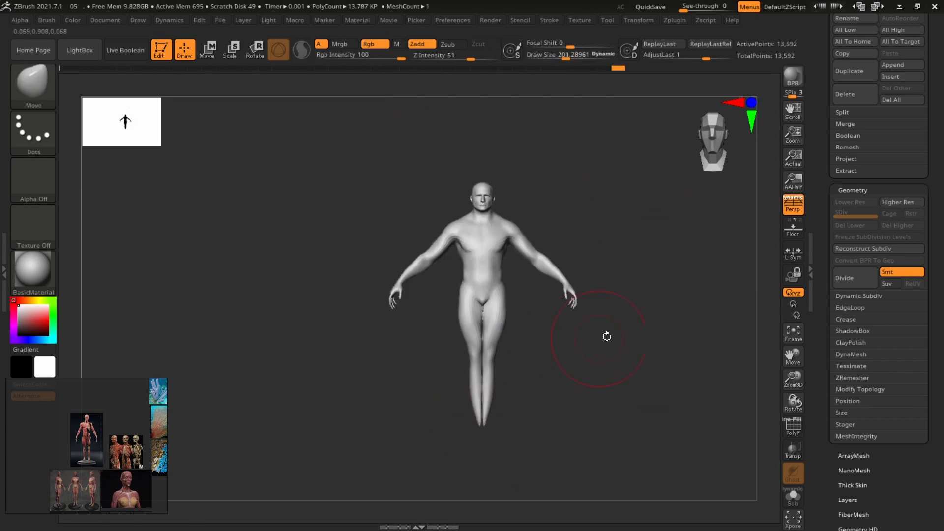
# Bend the legs and torso into a curved side profile with the Move brush at a draw size of about 306.
pyautogui.moveTo(607, 334)
pyautogui.mouseDown()
pyautogui.moveTo(535, 337)
pyautogui.moveTo(565, 373)
pyautogui.moveTo(595, 375)
pyautogui.mouseUp()
pyautogui.press('s')
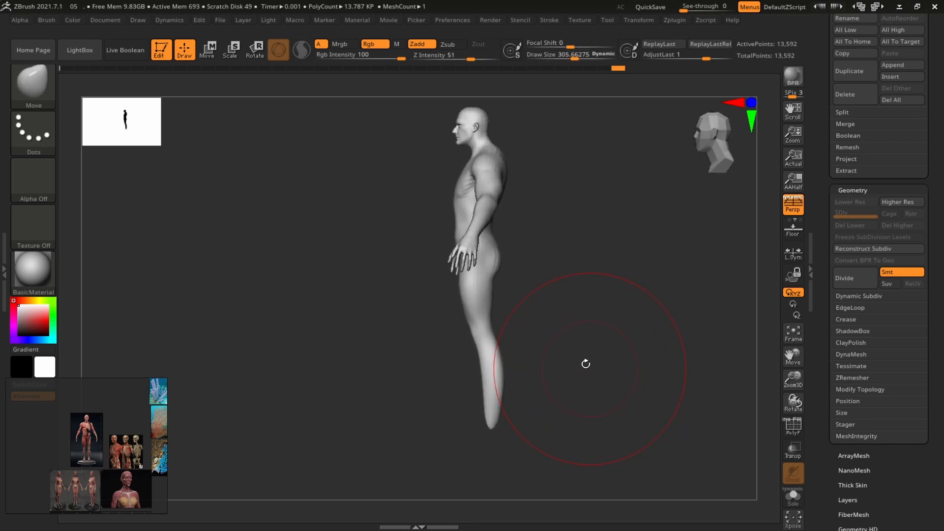
pyautogui.moveTo(472, 316); pyautogui.dragTo(470, 330)
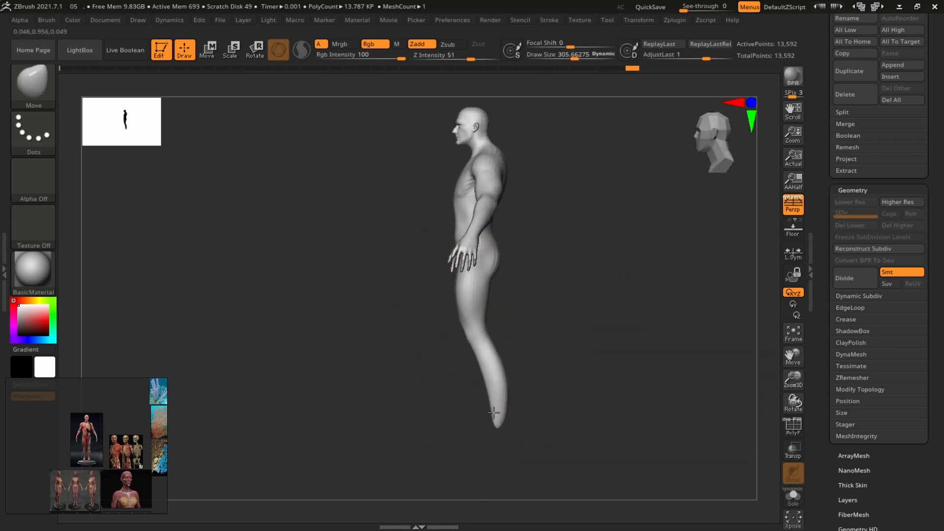
pyautogui.moveTo(571, 331)
pyautogui.keyDown('shift'); pyautogui.mouseDown()
pyautogui.moveTo(577, 349)
pyautogui.moveTo(622, 337)
pyautogui.moveTo(596, 304)
pyautogui.moveTo(580, 408)
pyautogui.mouseUp(); pyautogui.keyUp('shift')
pyautogui.moveTo(582, 304)
pyautogui.mouseDown()
pyautogui.moveTo(507, 299)
pyautogui.moveTo(538, 291)
pyautogui.moveTo(520, 291)
pyautogui.mouseUp()
pyautogui.moveTo(449, 223); pyautogui.dragTo(455, 222)
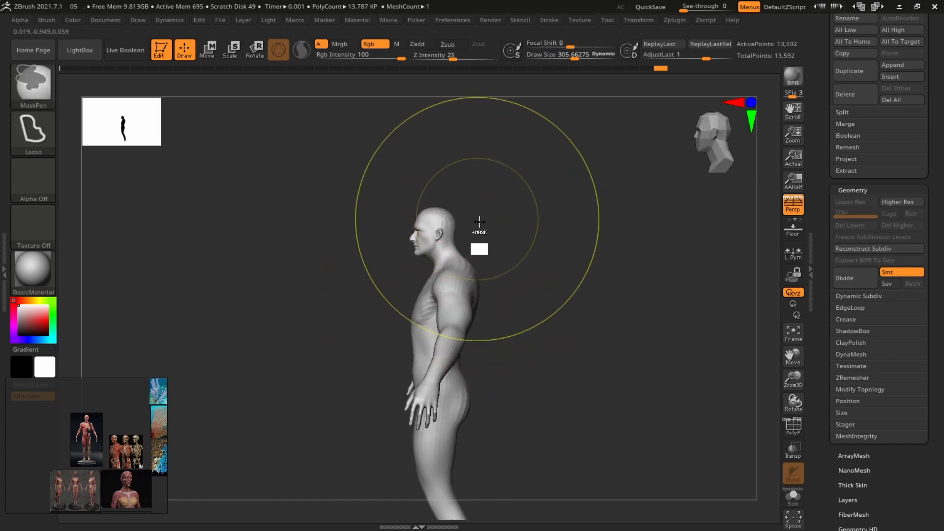
# Set the Move brush's draw size to about 243 and rework the upper body's profile, undoing the last stroke.
pyautogui.press('s')
pyautogui.moveTo(498, 320); pyautogui.dragTo(492, 322)
pyautogui.hotkey('ctrl', 'z')
pyautogui.moveTo(549, 289); pyautogui.dragTo(513, 290)
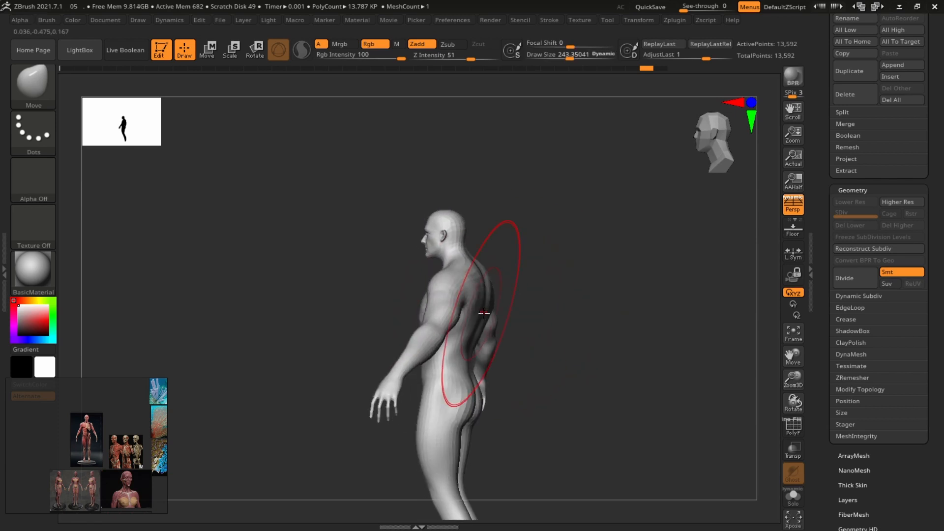
pyautogui.moveTo(508, 219); pyautogui.dragTo(570, 276)
pyautogui.keyDown('alt'); pyautogui.moveTo(553, 237); pyautogui.dragTo(542, 294); pyautogui.keyUp('alt')
# Set the draw size to about 169, then shape and smooth the waist, hips and thighs.
pyautogui.press('s')
pyautogui.moveTo(478, 326); pyautogui.dragTo(472, 326)
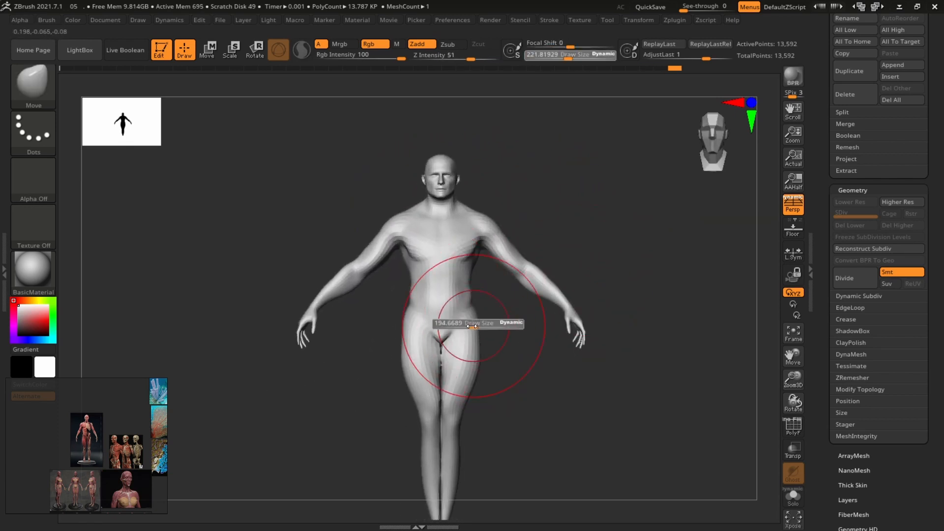
pyautogui.press('shift')
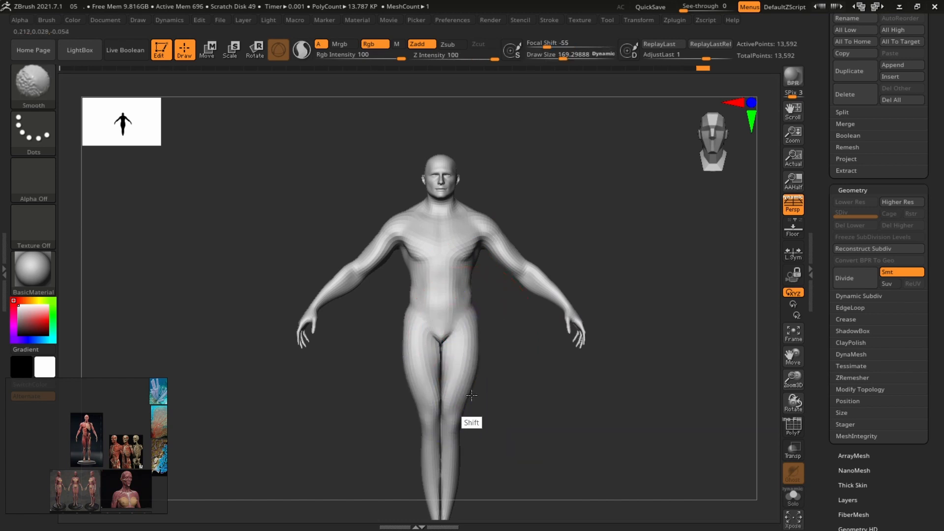
pyautogui.moveTo(554, 307)
pyautogui.keyDown('alt'); pyautogui.mouseDown()
pyautogui.moveTo(569, 246)
pyautogui.moveTo(622, 269)
pyautogui.moveTo(638, 221)
pyautogui.mouseUp(); pyautogui.keyUp('alt')
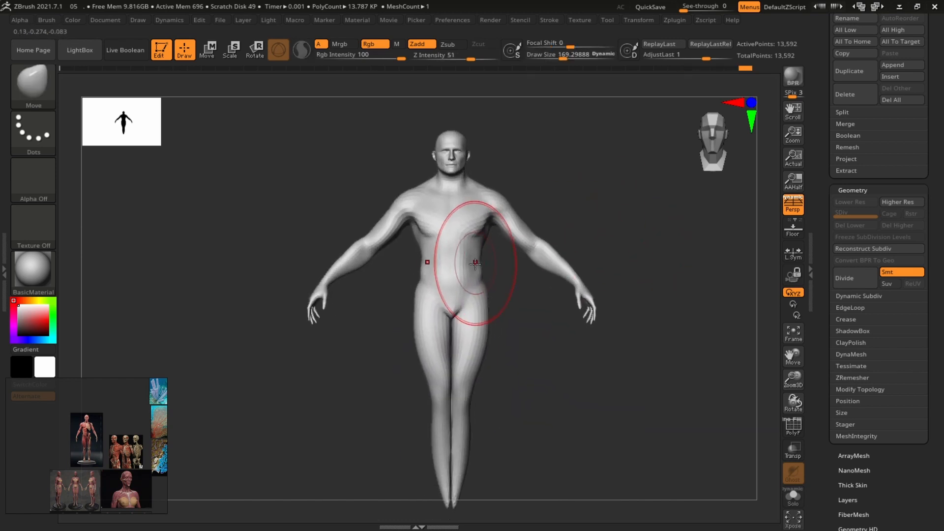
pyautogui.press('shift')
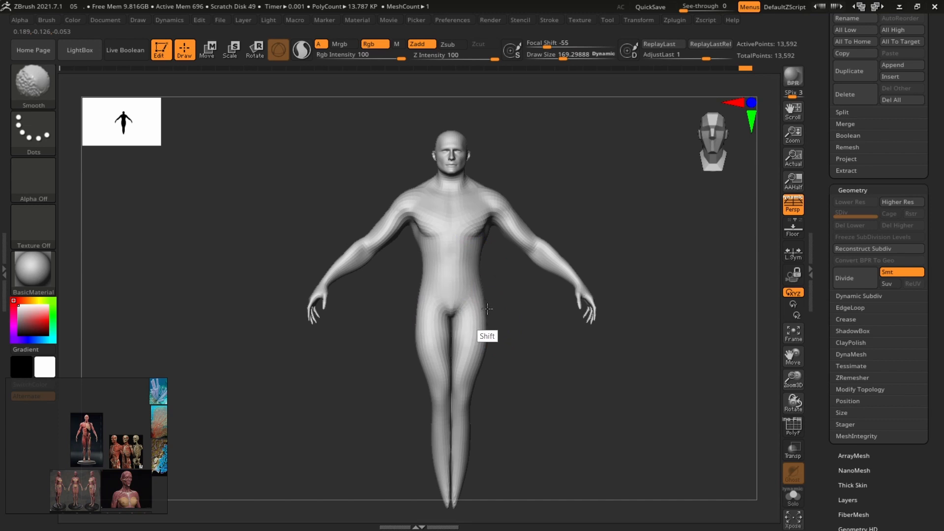
pyautogui.moveTo(585, 290)
pyautogui.keyDown('alt'); pyautogui.mouseDown()
pyautogui.moveTo(597, 232)
pyautogui.moveTo(620, 288)
pyautogui.mouseUp(); pyautogui.keyUp('alt')
# Undo the last stroke, set the draw size to about 81 and smooth the buttocks and backs of the thighs.
pyautogui.moveTo(666, 238)
pyautogui.mouseDown()
pyautogui.moveTo(560, 242)
pyautogui.moveTo(657, 242)
pyautogui.moveTo(639, 242)
pyautogui.moveTo(620, 278)
pyautogui.mouseUp()
pyautogui.press('ctrl')
pyautogui.hotkey('ctrl', 'z')
pyautogui.press('s')
pyautogui.moveTo(482, 310)
pyautogui.mouseDown()
pyautogui.moveTo(472, 310)
pyautogui.moveTo(495, 298)
pyautogui.moveTo(497, 331)
pyautogui.mouseUp()
pyautogui.moveTo(630, 267)
pyautogui.mouseDown()
pyautogui.moveTo(538, 270)
pyautogui.moveTo(551, 271)
pyautogui.mouseUp()
pyautogui.press('shift')
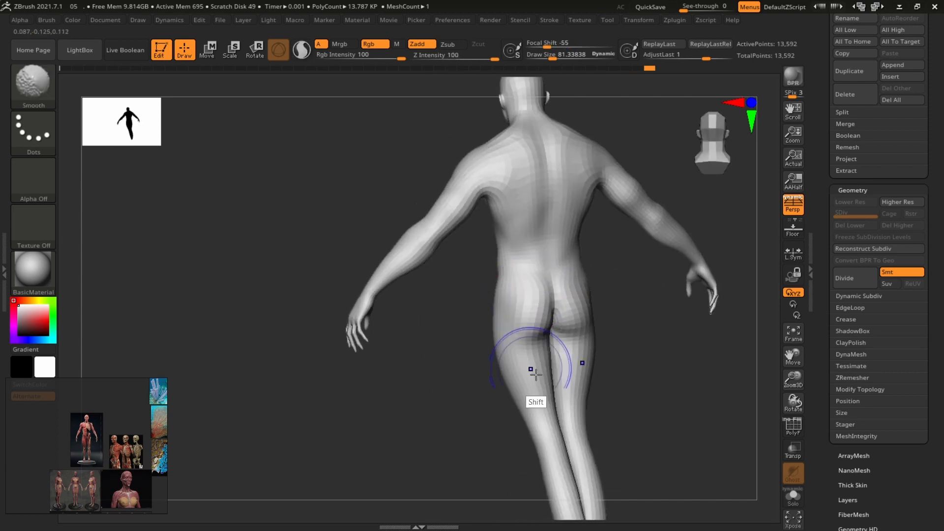
pyautogui.press('f')
pyautogui.moveTo(663, 347); pyautogui.dragTo(649, 344)
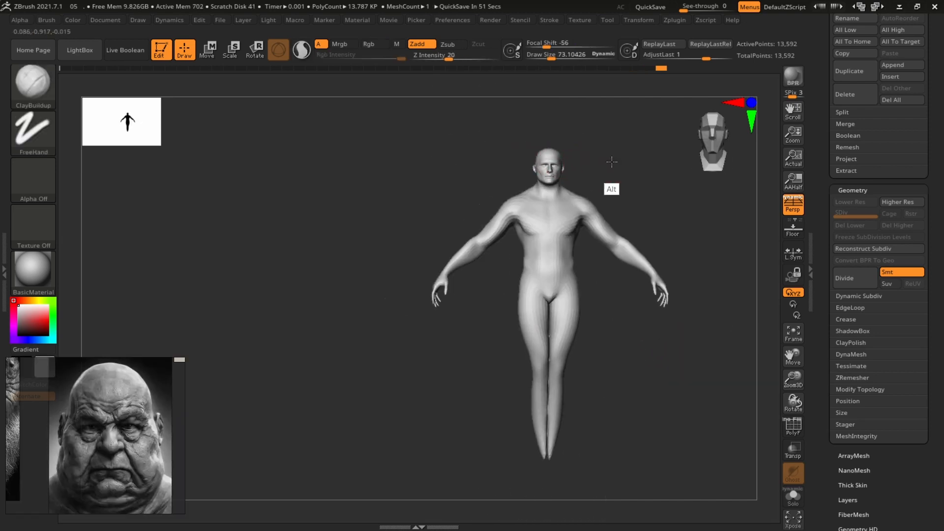
# Set the ClayBuildup draw size to about 36 and start adding clay along the jaw.
pyautogui.keyDown('alt'); pyautogui.moveTo(611, 162); pyautogui.dragTo(761, 225); pyautogui.keyUp('alt')
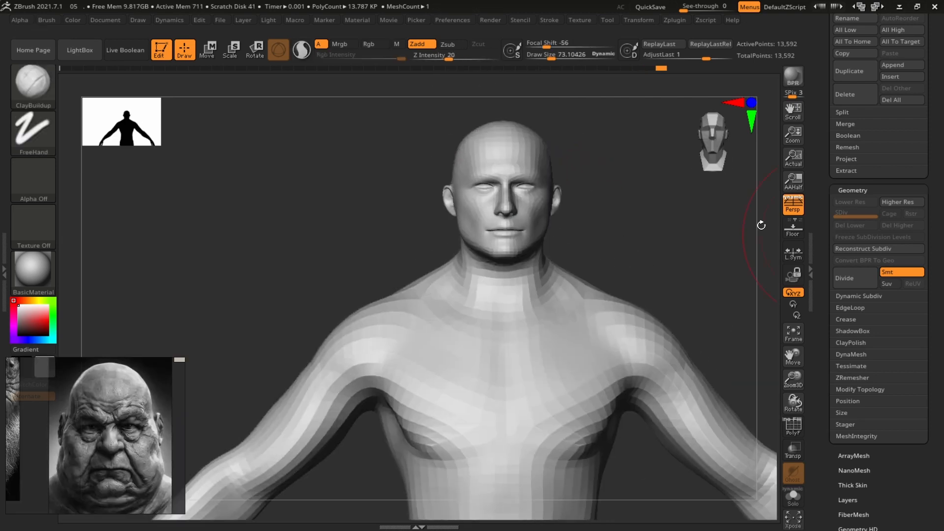
pyautogui.moveTo(659, 230)
pyautogui.keyDown('alt'); pyautogui.mouseDown()
pyautogui.moveTo(672, 236)
pyautogui.moveTo(634, 277)
pyautogui.mouseUp(); pyautogui.keyUp('alt')
pyautogui.press('s')
pyautogui.moveTo(516, 288); pyautogui.dragTo(507, 289)
pyautogui.moveTo(579, 283)
pyautogui.keyDown('alt'); pyautogui.mouseDown()
pyautogui.moveTo(586, 257)
pyautogui.moveTo(529, 275)
pyautogui.mouseUp(); pyautogui.keyUp('alt')
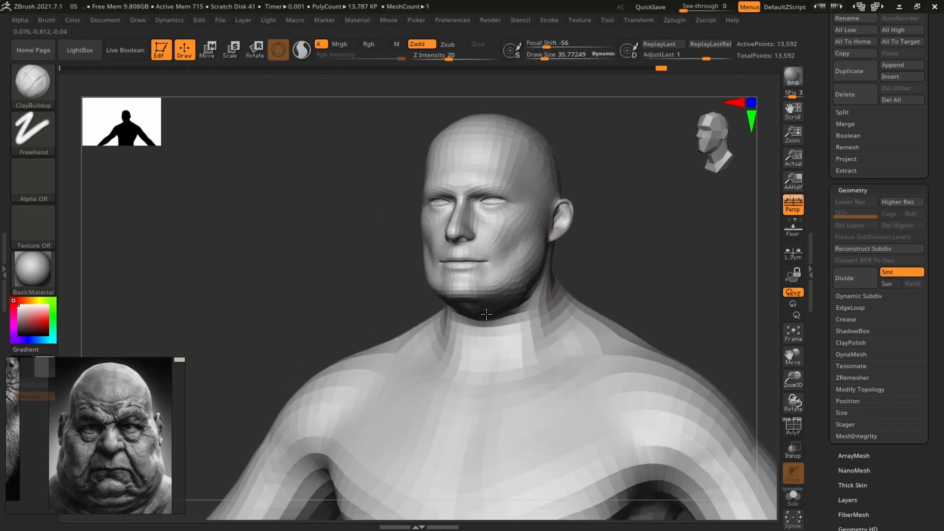
pyautogui.moveTo(541, 274)
pyautogui.mouseDown()
pyautogui.moveTo(620, 266)
pyautogui.moveTo(580, 290)
pyautogui.moveTo(549, 265)
pyautogui.mouseUp()
# Set the draw size to about 26 and build a thick roll of fat around the throat beneath the jaw.
pyautogui.press('s')
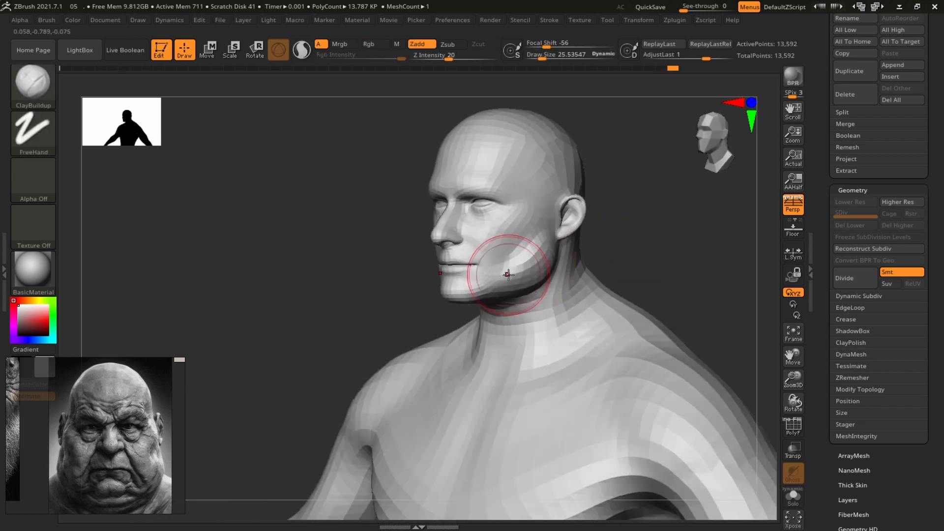
pyautogui.moveTo(508, 275); pyautogui.dragTo(556, 286, button='right')
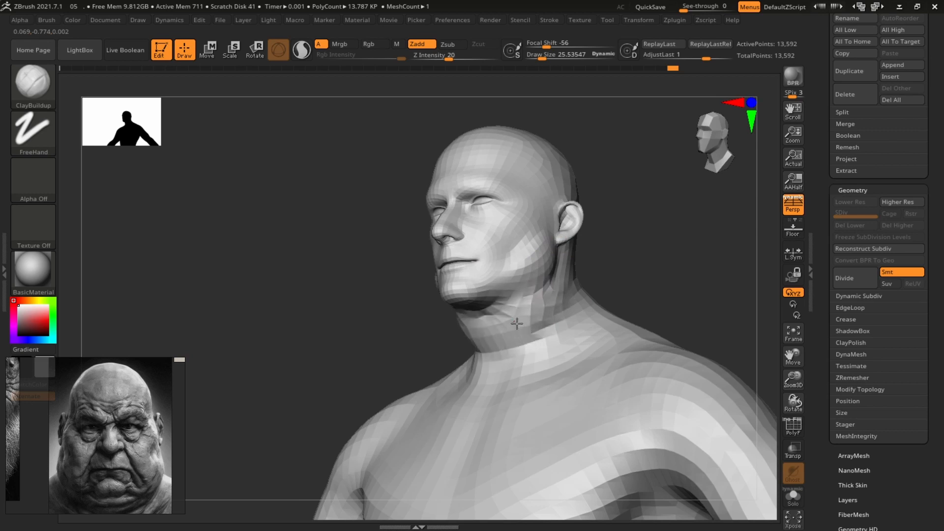
pyautogui.moveTo(559, 306); pyautogui.dragTo(601, 297, button='right')
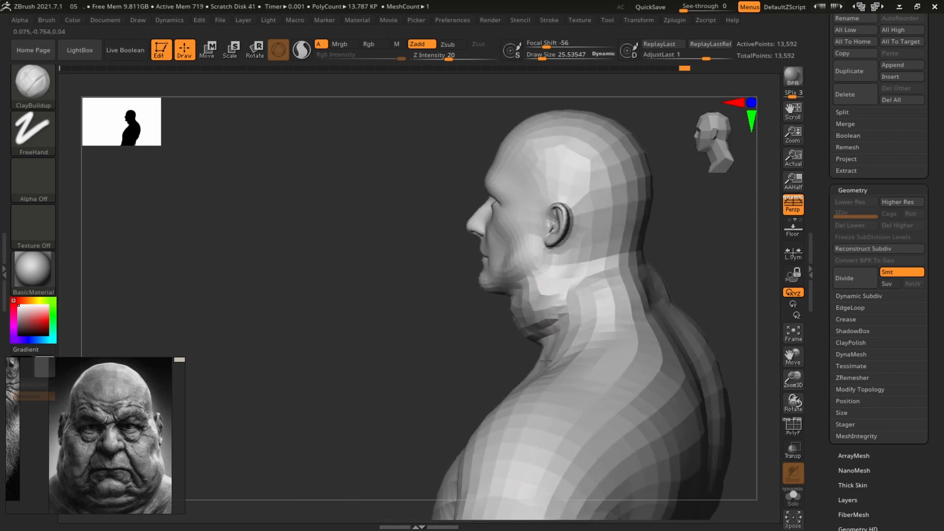
pyautogui.moveTo(509, 377); pyautogui.dragTo(527, 322, button='right')
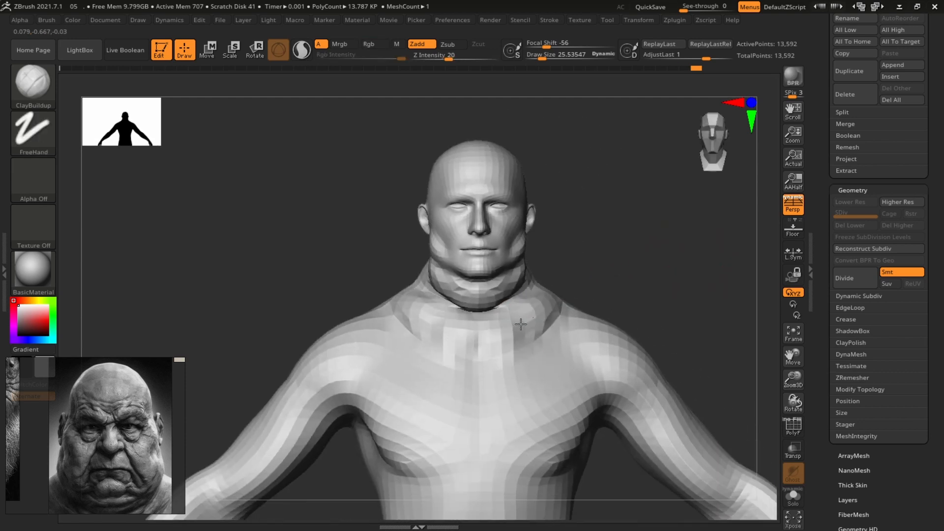
pyautogui.moveTo(573, 326); pyautogui.dragTo(566, 294, button='right')
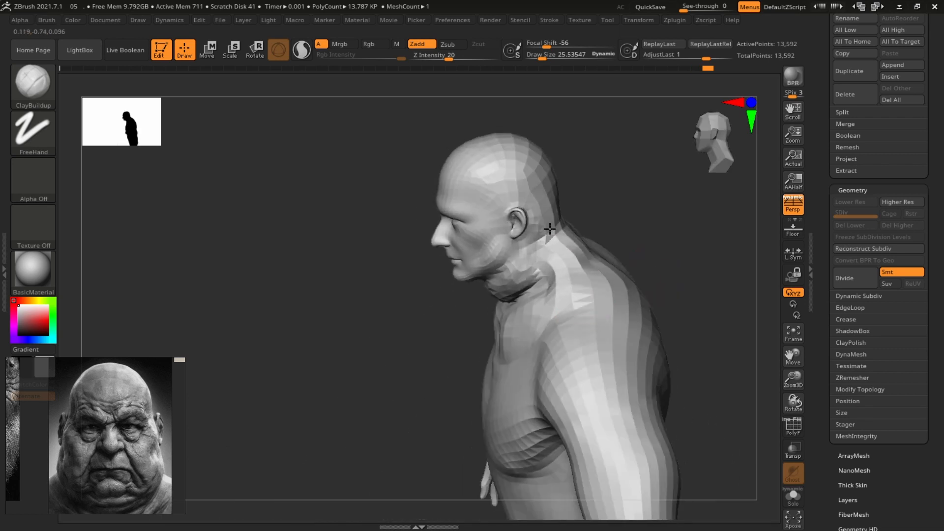
# Extend the neck roll back toward the ear and thicken the sides and back of the neck.
pyautogui.moveTo(596, 320); pyautogui.dragTo(493, 271, button='right')
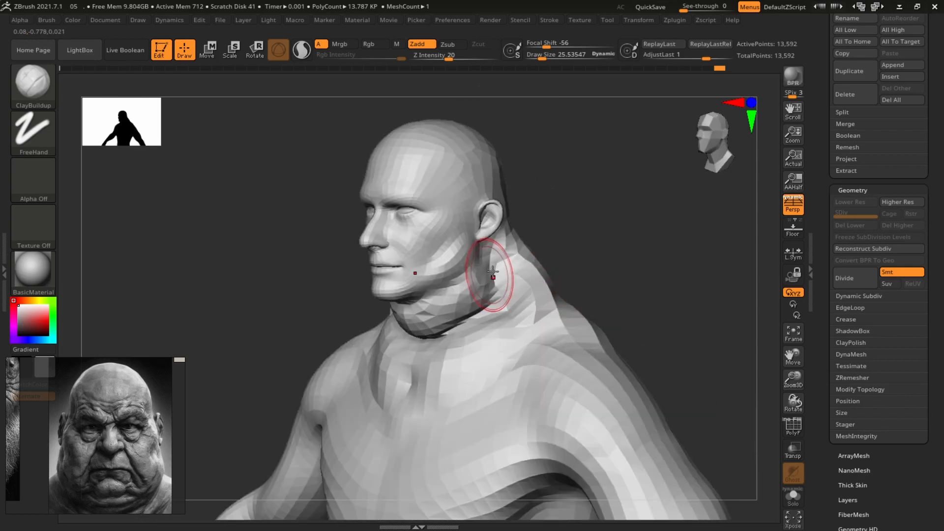
pyautogui.moveTo(499, 277); pyautogui.dragTo(496, 268)
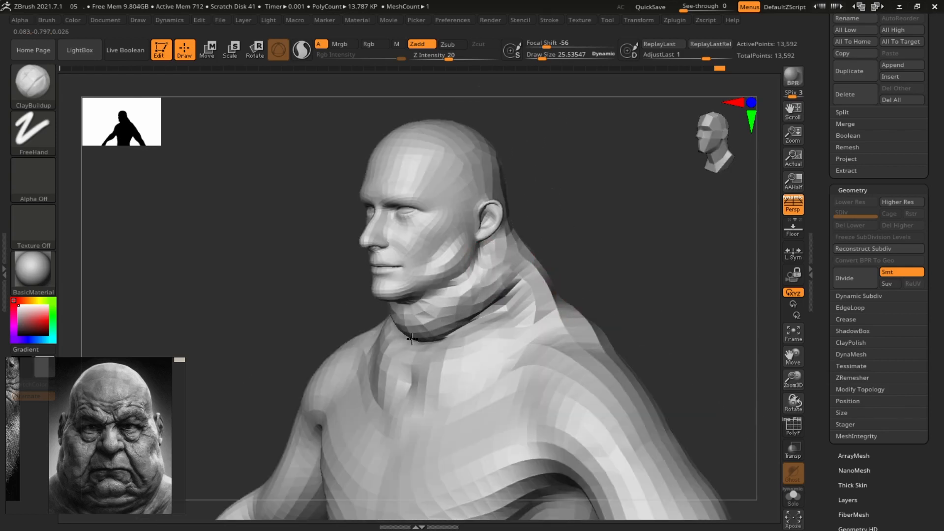
pyautogui.moveTo(412, 339); pyautogui.dragTo(418, 340)
pyautogui.moveTo(554, 224); pyautogui.dragTo(713, 270, button='right')
pyautogui.moveTo(713, 270)
pyautogui.keyDown('ctrl'); pyautogui.mouseDown(button='right')
pyautogui.moveTo(561, 261)
pyautogui.moveTo(718, 279)
pyautogui.moveTo(485, 308)
pyautogui.mouseUp(button='right'); pyautogui.keyUp('ctrl')
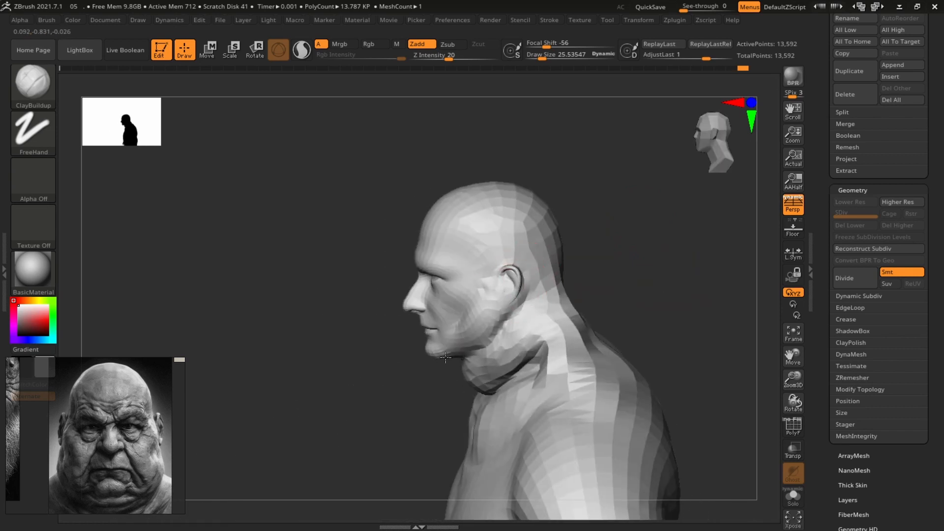
# Rework the underside of the chin and smooth the ear into the side of the head.
pyautogui.moveTo(437, 364); pyautogui.dragTo(432, 363)
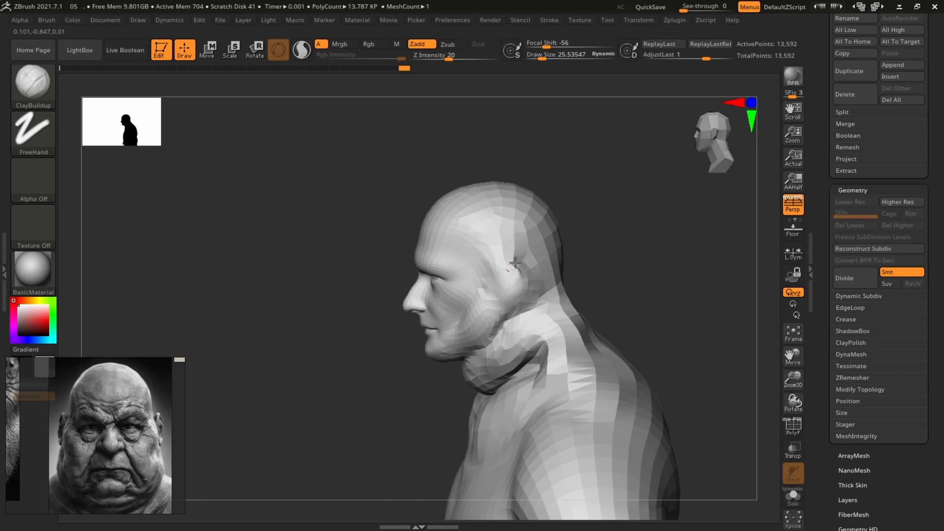
pyautogui.moveTo(526, 300); pyautogui.dragTo(525, 304)
pyautogui.moveTo(580, 295); pyautogui.dragTo(506, 324, button='right')
pyautogui.moveTo(593, 253); pyautogui.dragTo(602, 367)
pyautogui.moveTo(629, 291)
pyautogui.mouseDown(button='right')
pyautogui.moveTo(670, 265)
pyautogui.moveTo(673, 275)
pyautogui.mouseUp(button='right')
# Smooth away the eyes and nose into a blank face and bulk up the jowls and sides of the head.
pyautogui.press('s')
pyautogui.moveTo(673, 277); pyautogui.dragTo(680, 277)
pyautogui.moveTo(683, 250)
pyautogui.keyDown('alt'); pyautogui.mouseDown(button='right')
pyautogui.moveTo(645, 226)
pyautogui.moveTo(638, 209)
pyautogui.mouseUp(button='right'); pyautogui.keyUp('alt')
pyautogui.moveTo(639, 236); pyautogui.dragTo(632, 276, button='right')
pyautogui.moveTo(546, 299)
pyautogui.mouseDown()
pyautogui.moveTo(610, 325)
pyautogui.moveTo(580, 380)
pyautogui.moveTo(586, 323)
pyautogui.moveTo(663, 336)
pyautogui.moveTo(676, 352)
pyautogui.mouseUp()
pyautogui.keyDown('alt'); pyautogui.moveTo(698, 290); pyautogui.dragTo(624, 202, button='right'); pyautogui.keyUp('alt')
pyautogui.moveTo(504, 278); pyautogui.dragTo(531, 329)
pyautogui.keyDown('alt'); pyautogui.moveTo(624, 295); pyautogui.dragTo(627, 251, button='right'); pyautogui.keyUp('alt')
pyautogui.moveTo(627, 250)
pyautogui.mouseDown(button='right')
pyautogui.moveTo(641, 275)
pyautogui.moveTo(689, 261)
pyautogui.mouseUp(button='right')
pyautogui.moveTo(645, 236)
pyautogui.keyDown('alt'); pyautogui.mouseDown(button='right')
pyautogui.moveTo(659, 315)
pyautogui.moveTo(659, 260)
pyautogui.mouseUp(button='right'); pyautogui.keyUp('alt')
# Reduce the draw size to about 19 and sculpt a heavy brow, a nose stub and fleshy cheeks.
pyautogui.press('s')
pyautogui.moveTo(537, 246); pyautogui.dragTo(533, 245)
pyautogui.press('shift')
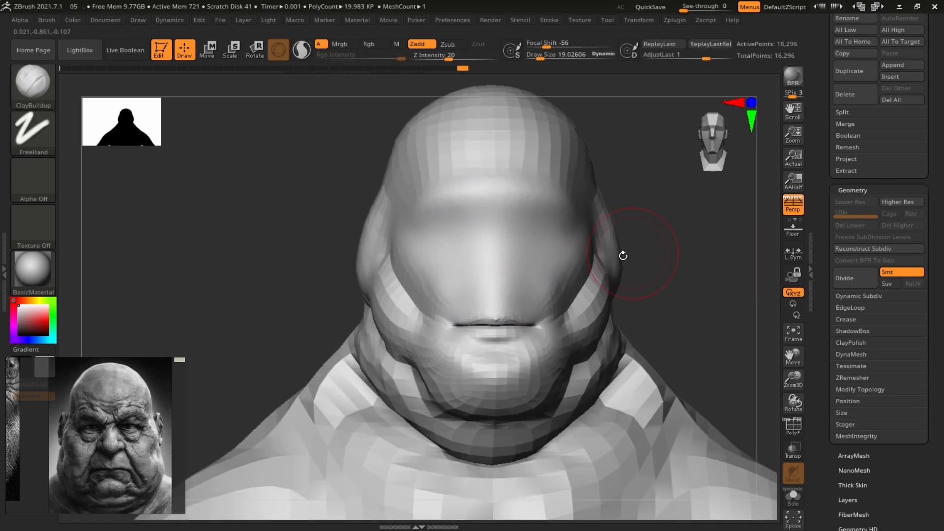
pyautogui.moveTo(621, 253)
pyautogui.mouseDown(button='right')
pyautogui.moveTo(581, 246)
pyautogui.moveTo(506, 371)
pyautogui.mouseUp(button='right')
pyautogui.moveTo(558, 348); pyautogui.dragTo(580, 290)
pyautogui.moveTo(674, 275); pyautogui.dragTo(610, 270, button='right')
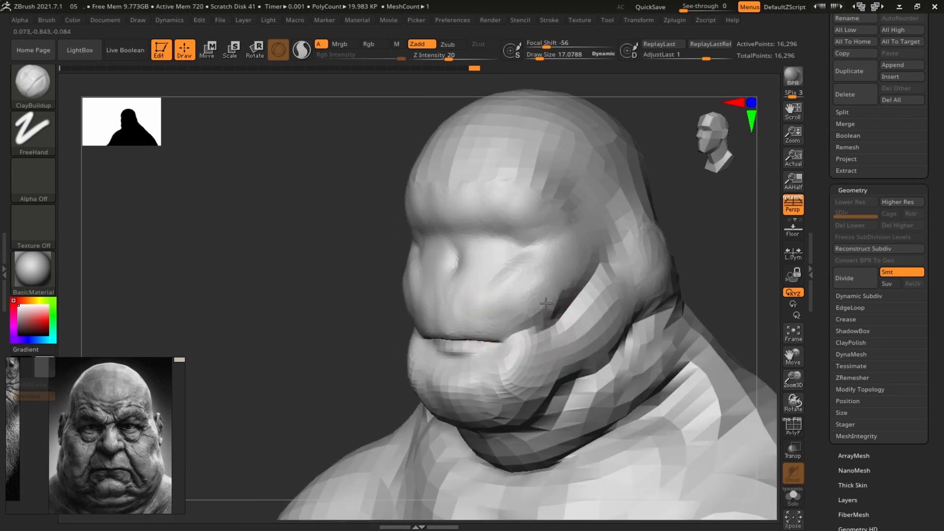
# Build up the lower cheeks and the folds running down past the corners of the mouth.
pyautogui.moveTo(543, 314); pyautogui.dragTo(524, 275)
pyautogui.moveTo(609, 275); pyautogui.dragTo(688, 275, button='right')
pyautogui.moveTo(437, 352); pyautogui.dragTo(418, 315)
pyautogui.moveTo(639, 275)
pyautogui.keyDown('shift'); pyautogui.mouseDown(button='right')
pyautogui.moveTo(611, 257)
pyautogui.moveTo(640, 255)
pyautogui.mouseUp(button='right'); pyautogui.keyUp('shift')
pyautogui.moveTo(641, 255)
pyautogui.keyDown('alt'); pyautogui.mouseDown(button='right')
pyautogui.moveTo(687, 310)
pyautogui.moveTo(659, 322)
pyautogui.moveTo(642, 261)
pyautogui.moveTo(640, 270)
pyautogui.mouseUp(button='right'); pyautogui.keyUp('alt')
# Switch to the Move brush and pull the corners of the mouth into shape at a draw size of about 14.
pyautogui.press('b')
pyautogui.press('m')
pyautogui.press('v')
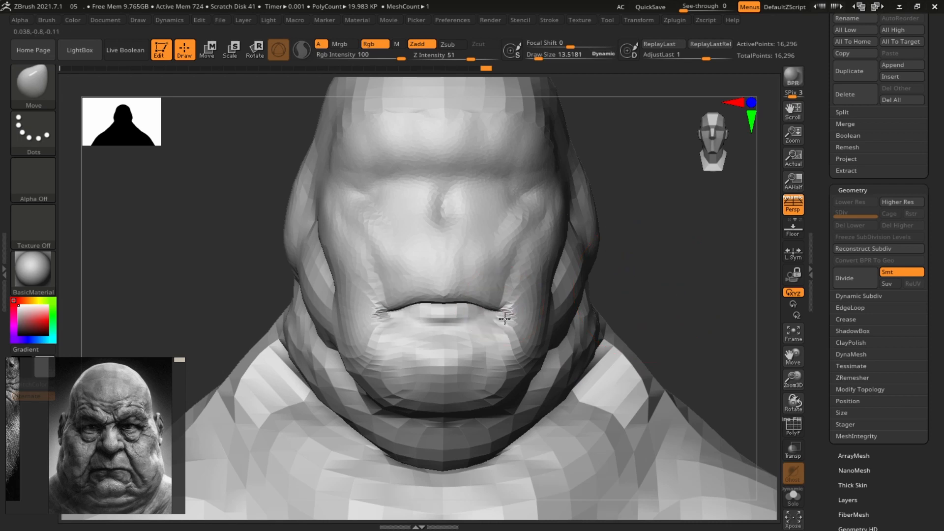
pyautogui.keyDown('alt'); pyautogui.moveTo(641, 236); pyautogui.dragTo(556, 229, button='right'); pyautogui.keyUp('alt')
pyautogui.keyDown('alt'); pyautogui.moveTo(555, 228); pyautogui.dragTo(599, 272, button='right'); pyautogui.keyUp('alt')
# Set the Move brush's draw size to about 19 and reshape the lips and mouth corners from below and in front.
pyautogui.press('s')
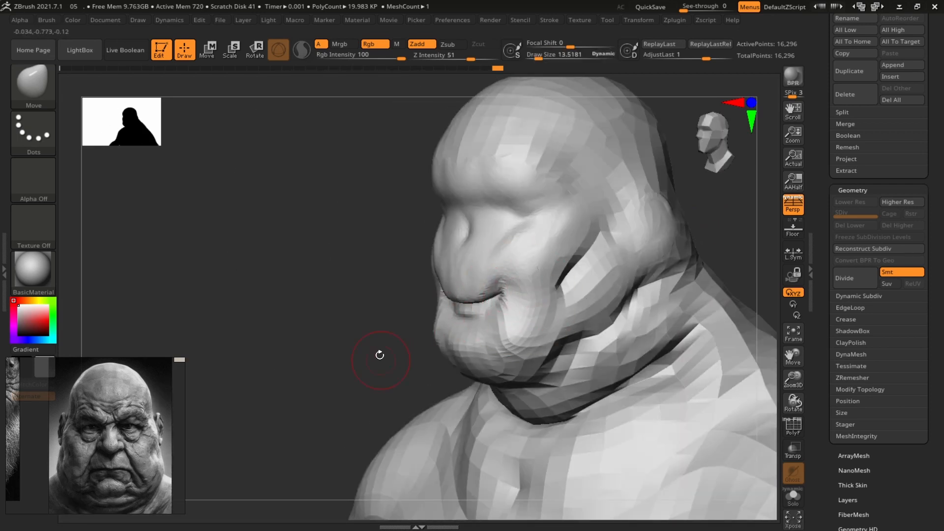
pyautogui.moveTo(380, 354)
pyautogui.mouseDown()
pyautogui.moveTo(465, 279)
pyautogui.moveTo(498, 295)
pyautogui.mouseUp()
pyautogui.moveTo(507, 301)
pyautogui.mouseDown(button='right')
pyautogui.moveTo(521, 290)
pyautogui.moveTo(522, 265)
pyautogui.mouseUp(button='right')
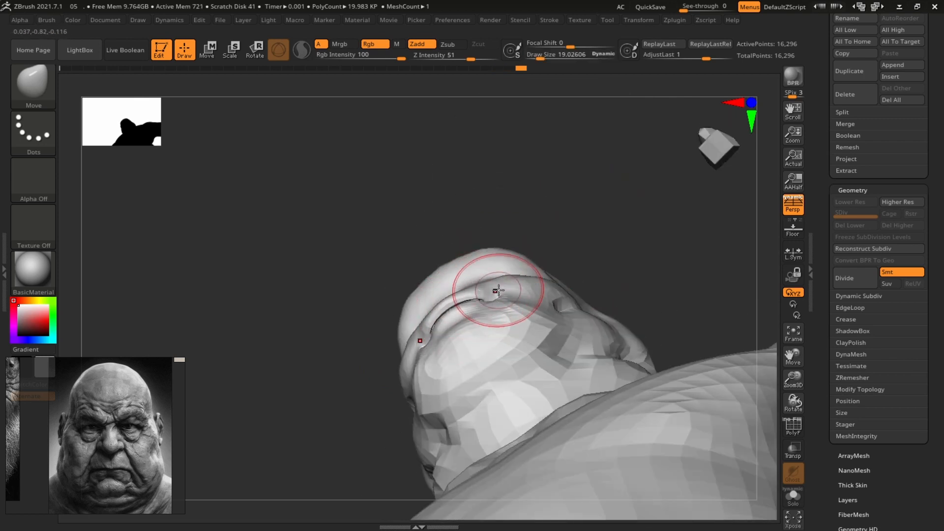
pyautogui.moveTo(508, 281); pyautogui.dragTo(515, 271)
pyautogui.moveTo(580, 211)
pyautogui.mouseDown()
pyautogui.moveTo(660, 310)
pyautogui.moveTo(677, 295)
pyautogui.mouseUp()
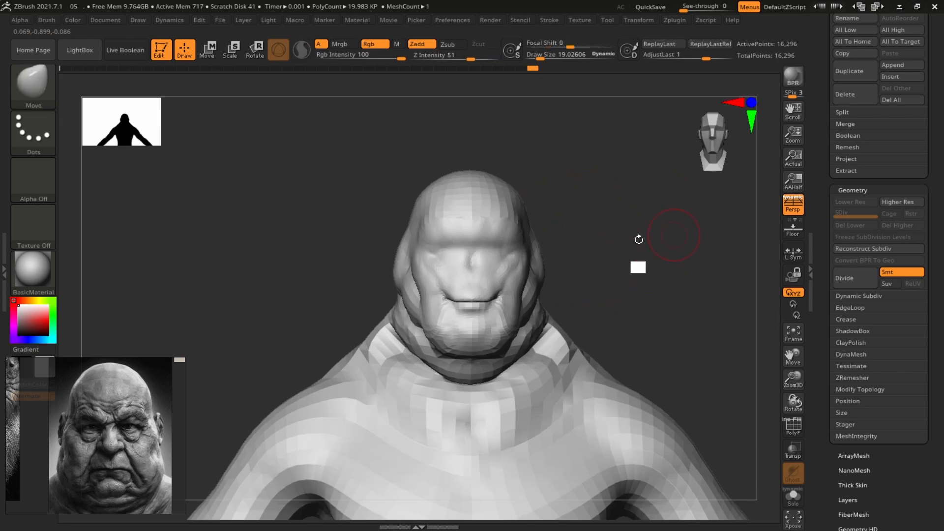
pyautogui.moveTo(638, 238)
pyautogui.keyDown('alt'); pyautogui.mouseDown()
pyautogui.moveTo(528, 241)
pyautogui.moveTo(497, 320)
pyautogui.mouseUp(); pyautogui.keyUp('alt')
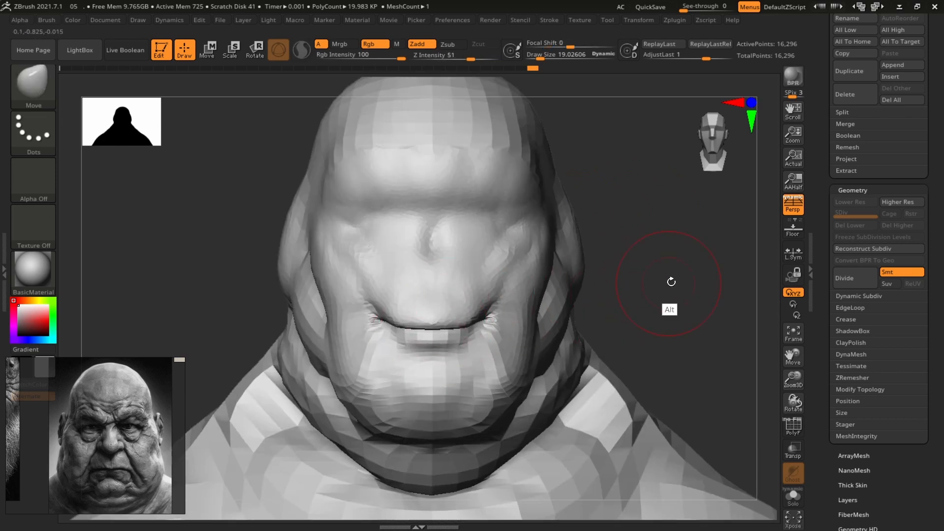
pyautogui.keyDown('alt'); pyautogui.moveTo(671, 282); pyautogui.dragTo(586, 246); pyautogui.keyUp('alt')
pyautogui.moveTo(590, 276)
pyautogui.keyDown('shift'); pyautogui.mouseDown()
pyautogui.moveTo(652, 294)
pyautogui.moveTo(750, 300)
pyautogui.moveTo(575, 268)
pyautogui.moveTo(657, 257)
pyautogui.mouseUp(); pyautogui.keyUp('shift')
# Switch to ClayBuildup with a draw size of about 28, undo the last change and toggle Sculptris Pro mode.
pyautogui.press('s')
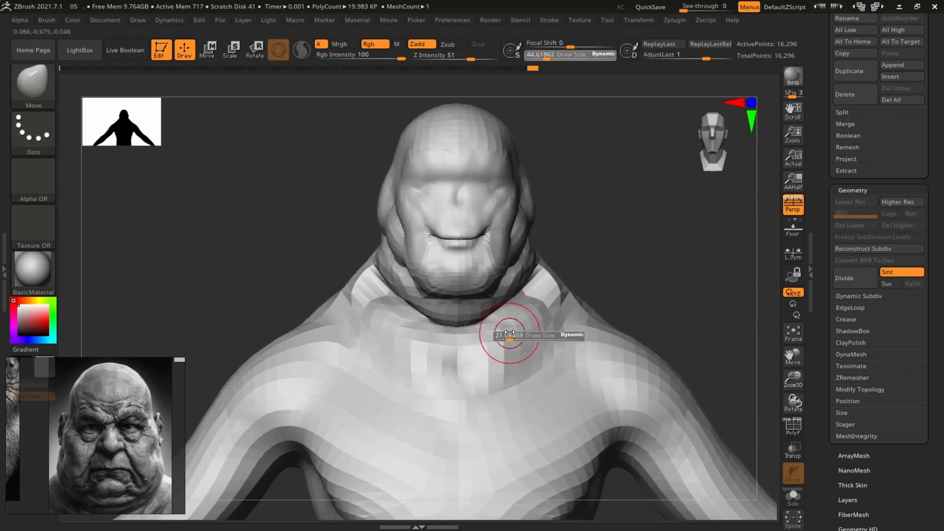
pyautogui.press('b')
pyautogui.press('c')
pyautogui.press('b')
pyautogui.press('s')
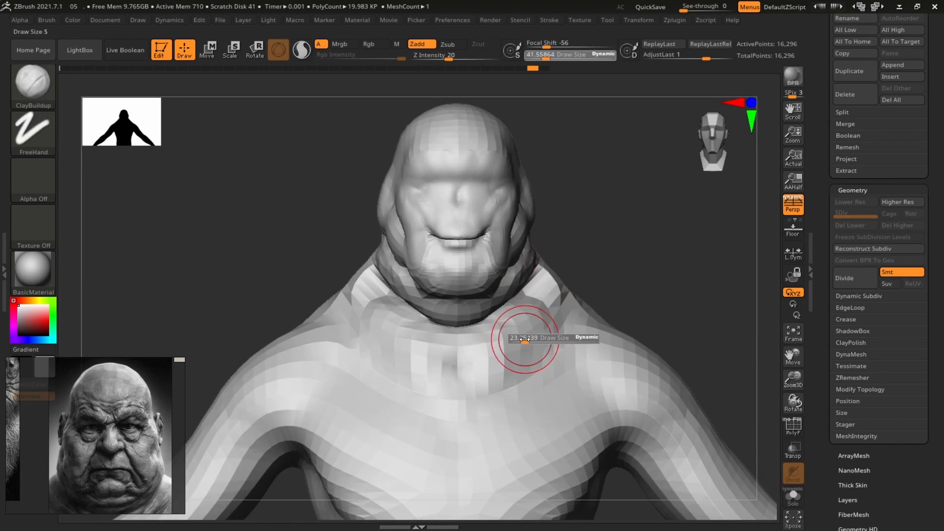
pyautogui.hotkey('ctrl', 'z')
pyautogui.press('\\')
# Sculpt layered fat folds around the throat and collar, and smooth the transition into the shoulders.
pyautogui.moveTo(664, 275)
pyautogui.mouseDown()
pyautogui.moveTo(508, 282)
pyautogui.moveTo(640, 236)
pyautogui.mouseUp()
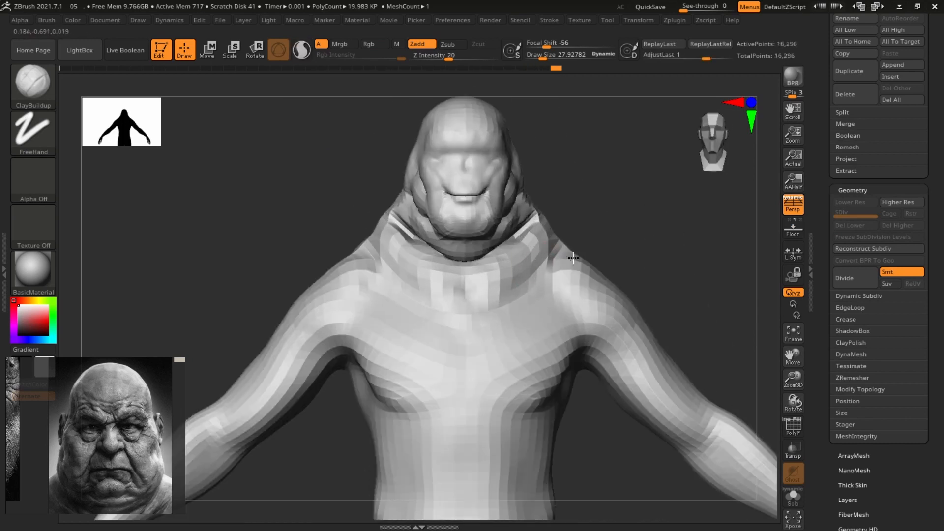
pyautogui.moveTo(576, 148)
pyautogui.keyDown('alt'); pyautogui.mouseDown()
pyautogui.moveTo(600, 228)
pyautogui.moveTo(605, 314)
pyautogui.mouseUp(); pyautogui.keyUp('alt')
pyautogui.moveTo(663, 275); pyautogui.dragTo(604, 266)
pyautogui.moveTo(459, 297); pyautogui.dragTo(370, 268)
pyautogui.moveTo(605, 266)
pyautogui.mouseDown()
pyautogui.moveTo(659, 276)
pyautogui.moveTo(556, 256)
pyautogui.moveTo(688, 236)
pyautogui.mouseUp()
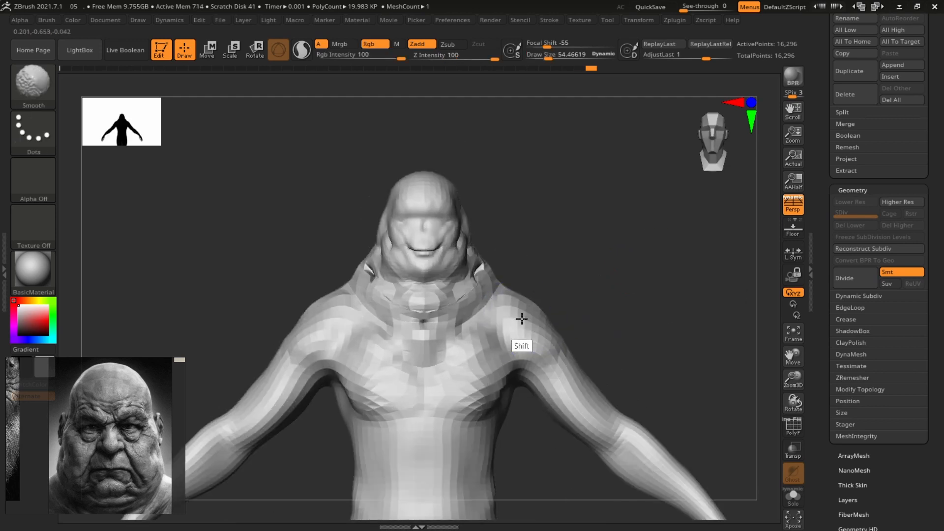
pyautogui.keyDown('shift'); pyautogui.moveTo(506, 299); pyautogui.dragTo(522, 320); pyautogui.keyUp('shift')
# Try to fill out and smooth the neck folds into one swollen roll at a draw size of about 33.
pyautogui.moveTo(590, 246)
pyautogui.keyDown('alt'); pyautogui.mouseDown()
pyautogui.moveTo(572, 197)
pyautogui.moveTo(643, 275)
pyautogui.mouseUp(); pyautogui.keyUp('alt')
pyautogui.moveTo(462, 295); pyautogui.dragTo(506, 315)
pyautogui.keyDown('shift'); pyautogui.moveTo(506, 314); pyautogui.dragTo(467, 303); pyautogui.keyUp('shift')
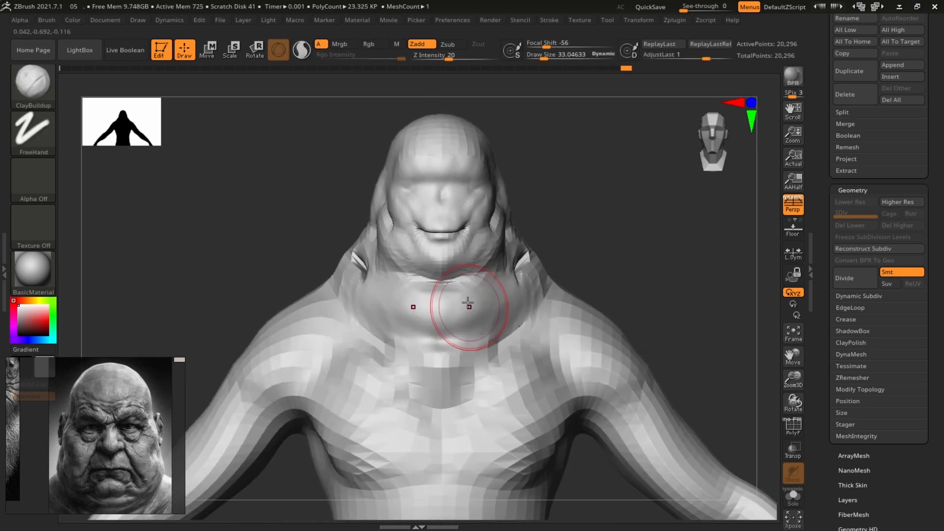
pyautogui.moveTo(678, 261)
pyautogui.mouseDown()
pyautogui.moveTo(601, 255)
pyautogui.moveTo(664, 261)
pyautogui.mouseUp()
pyautogui.keyDown('alt'); pyautogui.moveTo(649, 290); pyautogui.dragTo(590, 261); pyautogui.keyUp('alt')
# Build up the upper chest below the collar and smooth the adjoining neck and shoulder area.
pyautogui.moveTo(458, 408); pyautogui.dragTo(510, 329)
pyautogui.moveTo(689, 236)
pyautogui.mouseDown()
pyautogui.moveTo(634, 233)
pyautogui.moveTo(683, 221)
pyautogui.moveTo(582, 208)
pyautogui.moveTo(640, 212)
pyautogui.mouseUp()
pyautogui.keyDown('shift'); pyautogui.moveTo(565, 280); pyautogui.dragTo(575, 305); pyautogui.keyUp('shift')
pyautogui.moveTo(679, 246); pyautogui.dragTo(590, 246)
pyautogui.moveTo(629, 221)
pyautogui.mouseDown()
pyautogui.moveTo(673, 216)
pyautogui.moveTo(585, 209)
pyautogui.moveTo(584, 235)
pyautogui.moveTo(615, 226)
pyautogui.moveTo(605, 213)
pyautogui.moveTo(634, 177)
pyautogui.mouseUp()
# Switch to the Move brush and pull the torso into a sagging belly.
pyautogui.press('b')
pyautogui.press('m')
pyautogui.press('v')
pyautogui.moveTo(520, 202)
pyautogui.mouseDown()
pyautogui.moveTo(420, 251)
pyautogui.moveTo(668, 255)
pyautogui.moveTo(674, 289)
pyautogui.moveTo(534, 318)
pyautogui.moveTo(546, 374)
pyautogui.mouseUp()
# Switch to ClayBuildup and add mass to the hanging belly and flanks at a draw size of about 28.
pyautogui.press('b')
pyautogui.press('c')
pyautogui.press('b')
pyautogui.moveTo(442, 339)
pyautogui.mouseDown()
pyautogui.moveTo(433, 364)
pyautogui.moveTo(403, 334)
pyautogui.mouseUp()
pyautogui.moveTo(615, 354); pyautogui.dragTo(551, 352)
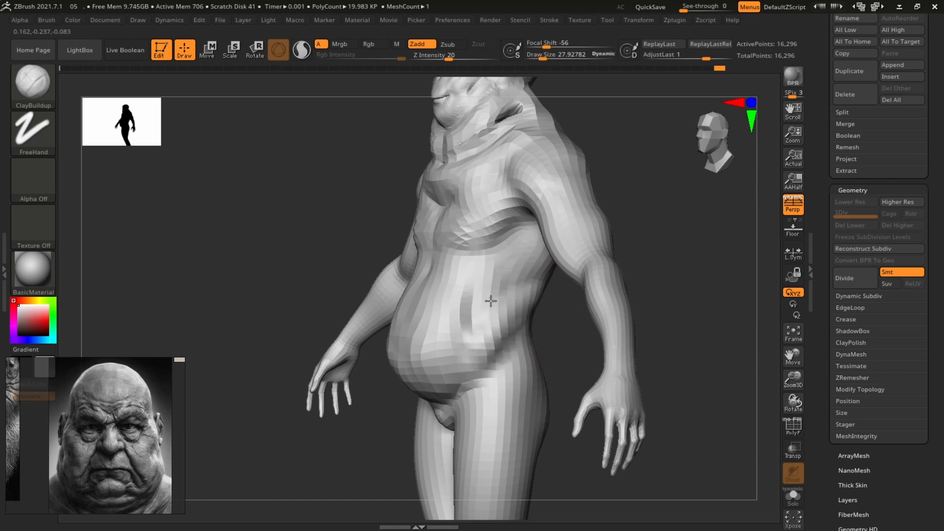
# Set the draw size to about 81 and round out and smooth the belly and its sides.
pyautogui.keyDown('alt'); pyautogui.moveTo(566, 276); pyautogui.dragTo(666, 279); pyautogui.keyUp('alt')
pyautogui.keyDown('alt'); pyautogui.moveTo(600, 402); pyautogui.dragTo(590, 337); pyautogui.keyUp('alt')
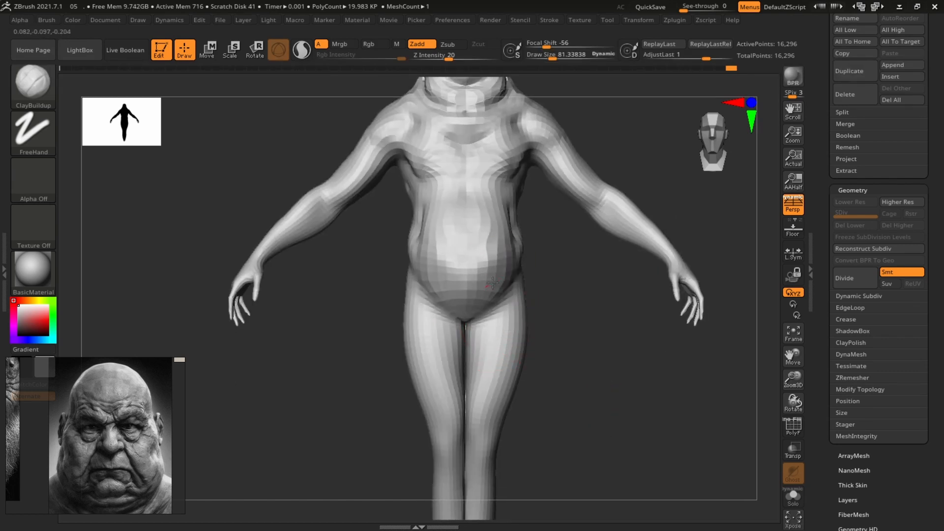
pyautogui.keyDown('shift'); pyautogui.moveTo(567, 298); pyautogui.dragTo(524, 270); pyautogui.keyUp('shift')
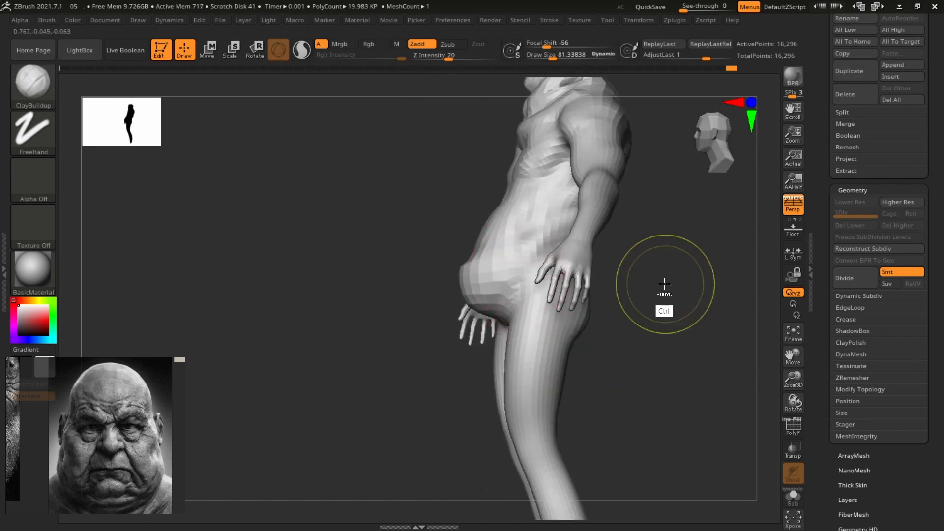
pyautogui.moveTo(664, 283); pyautogui.dragTo(708, 347)
pyautogui.keyDown('alt'); pyautogui.moveTo(708, 346); pyautogui.dragTo(585, 383); pyautogui.keyUp('alt')
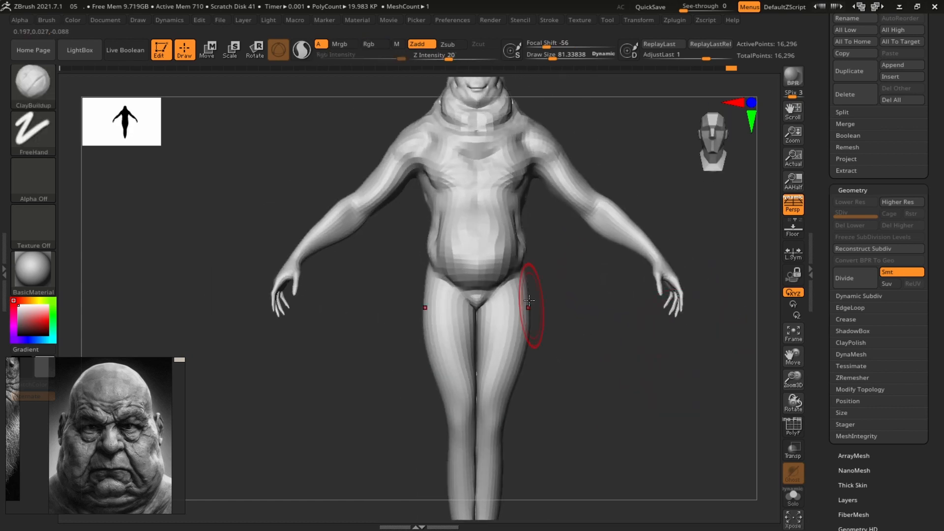
# Set the draw size to about 45 and build up the hips, waist and buttocks, smoothing the result.
pyautogui.press('s')
pyautogui.moveTo(529, 300); pyautogui.dragTo(522, 299)
pyautogui.moveTo(590, 275)
pyautogui.keyDown('alt'); pyautogui.mouseDown()
pyautogui.moveTo(594, 297)
pyautogui.moveTo(540, 257)
pyautogui.mouseUp(); pyautogui.keyUp('alt')
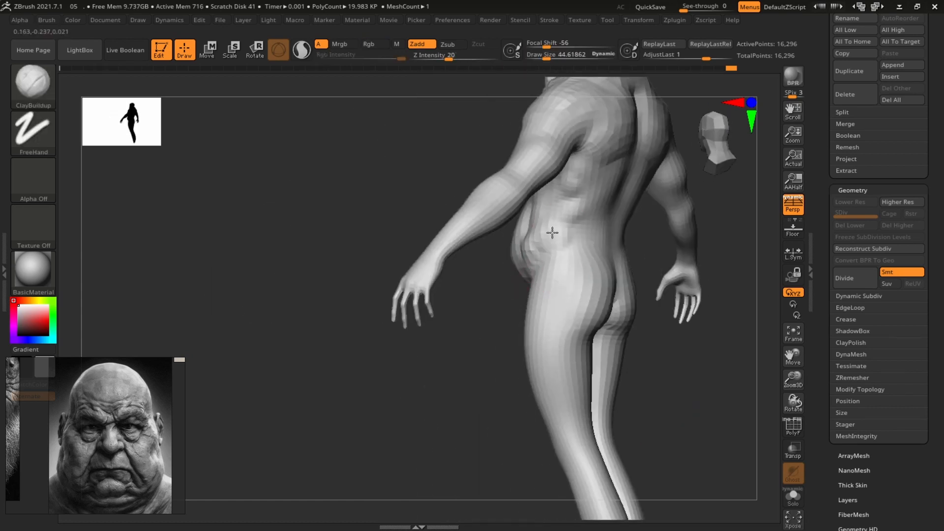
pyautogui.moveTo(682, 284); pyautogui.dragTo(541, 268)
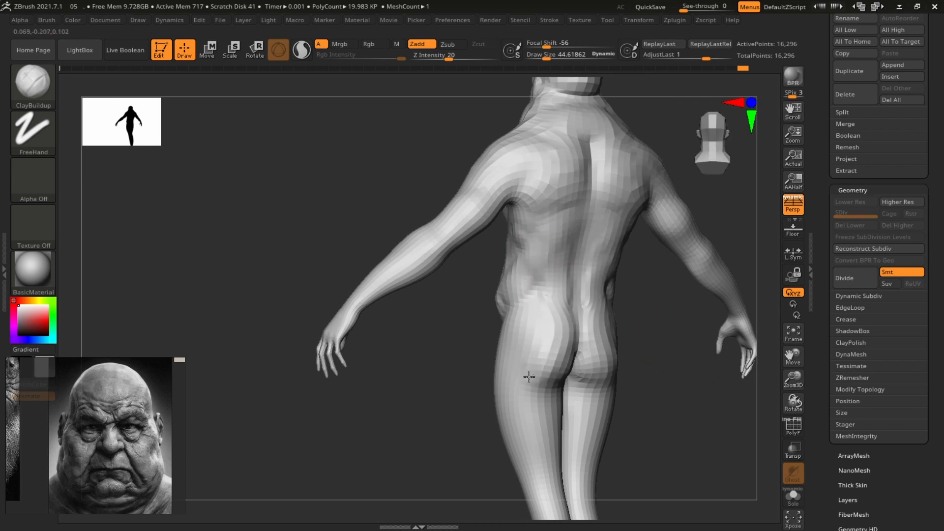
pyautogui.keyDown('shift'); pyautogui.moveTo(681, 368); pyautogui.dragTo(668, 383); pyautogui.keyUp('shift')
# Set the draw size to about 62 and rework and smooth the shoulders and upper chest.
pyautogui.keyDown('alt'); pyautogui.moveTo(669, 384); pyautogui.dragTo(742, 384); pyautogui.keyUp('alt')
pyautogui.moveTo(478, 154)
pyautogui.mouseDown()
pyautogui.moveTo(468, 202)
pyautogui.moveTo(458, 206)
pyautogui.mouseUp()
pyautogui.moveTo(394, 187); pyautogui.dragTo(659, 255)
pyautogui.moveTo(659, 255)
pyautogui.keyDown('alt'); pyautogui.mouseDown()
pyautogui.moveTo(688, 279)
pyautogui.moveTo(686, 324)
pyautogui.mouseUp(); pyautogui.keyUp('alt')
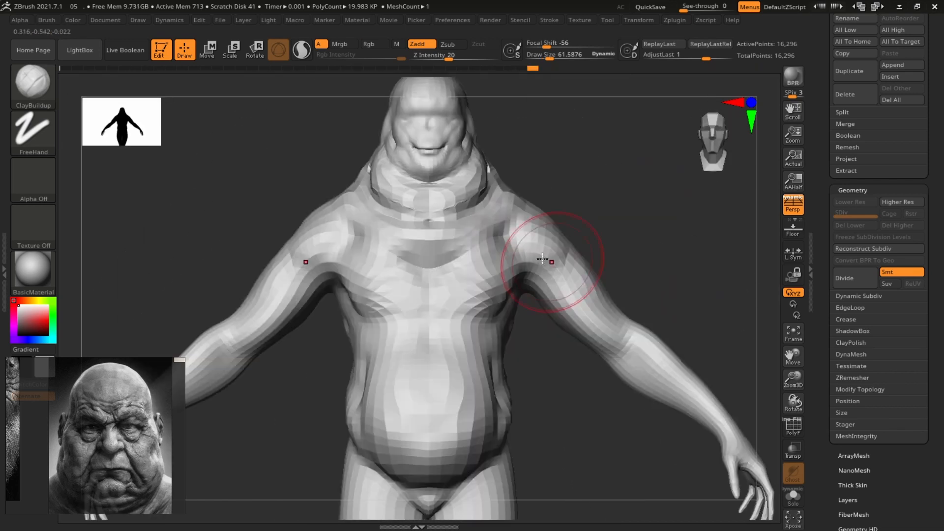
pyautogui.keyDown('shift'); pyautogui.moveTo(550, 261); pyautogui.dragTo(457, 217); pyautogui.keyUp('shift')
# Use Sculptris Pro mode with a draw size of about 23 to sculpt lumpy fat folds on the jowls and neck.
pyautogui.click(301, 48)
pyautogui.click(302, 48)
pyautogui.keyDown('alt'); pyautogui.moveTo(683, 285); pyautogui.dragTo(683, 334); pyautogui.keyUp('alt')
pyautogui.press('s')
pyautogui.moveTo(486, 289)
pyautogui.mouseDown()
pyautogui.moveTo(465, 288)
pyautogui.moveTo(516, 298)
pyautogui.mouseUp()
pyautogui.moveTo(689, 295); pyautogui.dragTo(610, 295)
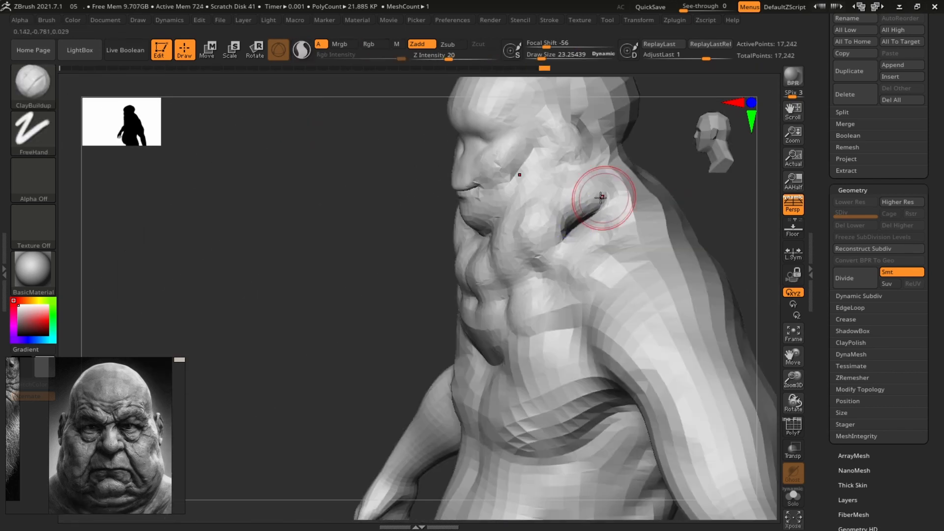
pyautogui.keyDown('shift'); pyautogui.moveTo(605, 199); pyautogui.dragTo(590, 226); pyautogui.keyUp('shift')
# Toggle Sculptris Pro mode and extend the fat folds around the neck and collar at a draw size of about 26.
pyautogui.click(302, 50)
pyautogui.moveTo(556, 146); pyautogui.dragTo(590, 196)
pyautogui.keyDown('shift'); pyautogui.moveTo(664, 206); pyautogui.dragTo(742, 231); pyautogui.keyUp('shift')
pyautogui.keyDown('alt'); pyautogui.moveTo(743, 231); pyautogui.dragTo(684, 223); pyautogui.keyUp('alt')
pyautogui.moveTo(531, 300); pyautogui.dragTo(566, 315)
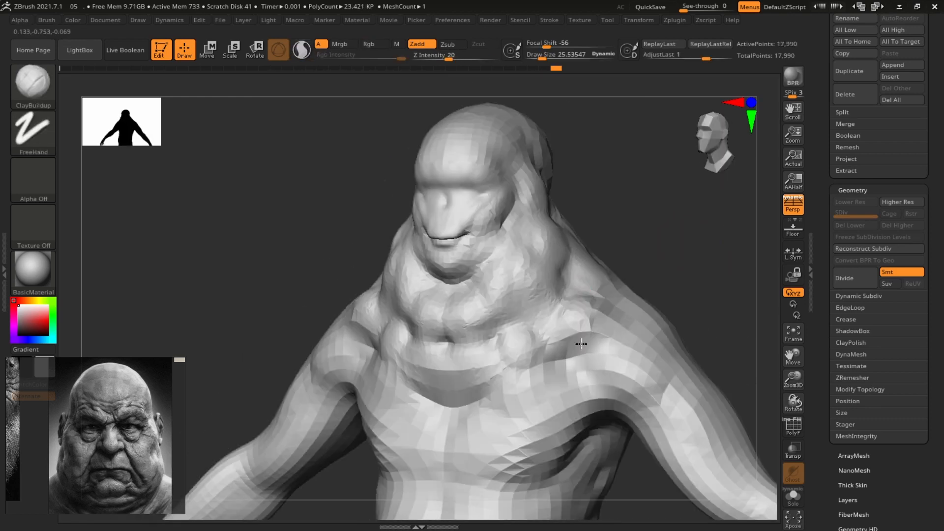
pyautogui.keyDown('shift'); pyautogui.moveTo(664, 212); pyautogui.dragTo(708, 212); pyautogui.keyUp('shift')
pyautogui.moveTo(567, 69)
pyautogui.mouseDown()
pyautogui.moveTo(503, 81)
pyautogui.moveTo(568, 69)
pyautogui.mouseUp()
# Build up the side of the head and the lower neck folds, then adjust the position in the undo history.
pyautogui.moveTo(579, 177)
pyautogui.keyDown('alt'); pyautogui.mouseDown()
pyautogui.moveTo(619, 206)
pyautogui.moveTo(575, 209)
pyautogui.mouseUp(); pyautogui.keyUp('alt')
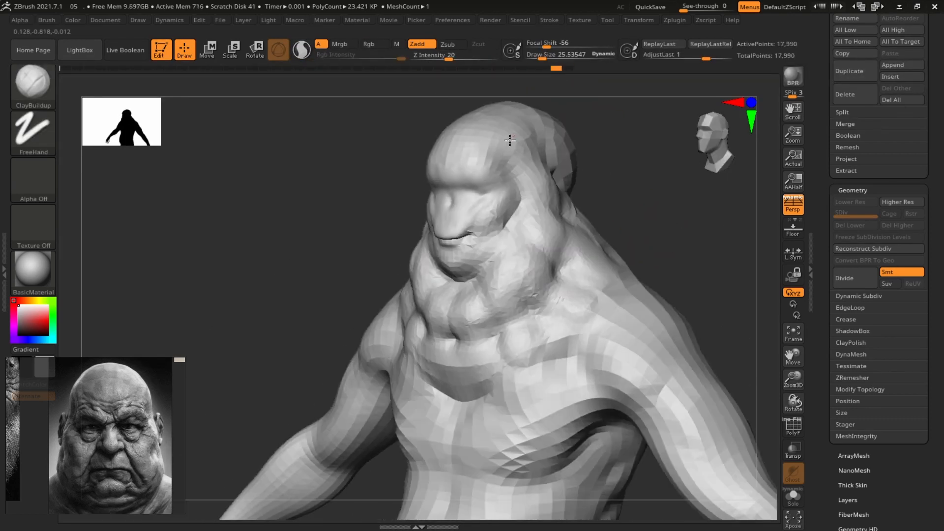
pyautogui.moveTo(510, 139); pyautogui.dragTo(521, 162)
pyautogui.moveTo(566, 222)
pyautogui.keyDown('shift'); pyautogui.mouseDown()
pyautogui.moveTo(590, 228)
pyautogui.moveTo(561, 236)
pyautogui.mouseUp(); pyautogui.keyUp('shift')
pyautogui.moveTo(517, 319); pyautogui.dragTo(531, 333)
pyautogui.keyDown('shift'); pyautogui.moveTo(604, 238); pyautogui.dragTo(628, 243); pyautogui.keyUp('shift')
pyautogui.moveTo(540, 309); pyautogui.dragTo(551, 329)
pyautogui.moveTo(688, 276)
pyautogui.keyDown('alt'); pyautogui.mouseDown()
pyautogui.moveTo(689, 255)
pyautogui.moveTo(708, 275)
pyautogui.mouseUp(); pyautogui.keyUp('alt')
pyautogui.moveTo(568, 69); pyautogui.dragTo(565, 69)
# Set the draw size to about 39, toggle Sculptris Pro mode and blend the neck folds into the chest and shoulders.
pyautogui.moveTo(689, 221); pyautogui.dragTo(634, 223)
pyautogui.press('s')
pyautogui.moveTo(594, 252); pyautogui.dragTo(573, 256)
pyautogui.press('\\')
pyautogui.press('s')
pyautogui.moveTo(641, 251); pyautogui.dragTo(639, 251)
pyautogui.press('\\')
pyautogui.moveTo(639, 234)
pyautogui.keyDown('shift'); pyautogui.mouseDown()
pyautogui.moveTo(657, 232)
pyautogui.moveTo(614, 233)
pyautogui.mouseUp(); pyautogui.keyUp('shift')
pyautogui.moveTo(541, 327); pyautogui.dragTo(492, 345)
pyautogui.keyDown('shift'); pyautogui.moveTo(649, 246); pyautogui.dragTo(681, 246); pyautogui.keyUp('shift')
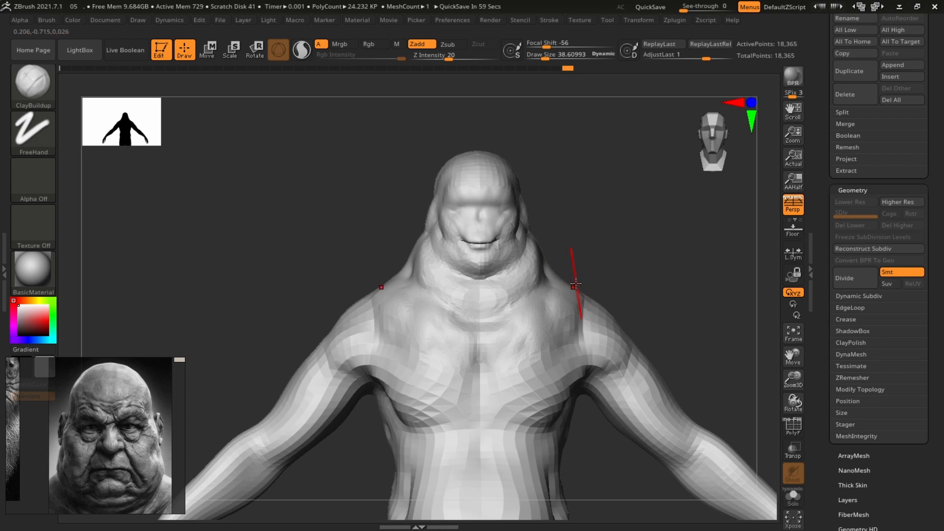
# Lasso-mask the arms, invert the mask and activate the Move gizmo.
pyautogui.moveTo(728, 295)
pyautogui.mouseDown()
pyautogui.moveTo(691, 318)
pyautogui.moveTo(703, 317)
pyautogui.mouseUp()
pyautogui.moveTo(698, 255)
pyautogui.keyDown('shift'); pyautogui.mouseDown()
pyautogui.moveTo(713, 236)
pyautogui.moveTo(681, 216)
pyautogui.mouseUp(); pyautogui.keyUp('shift')
pyautogui.moveTo(547, 204)
pyautogui.keyDown('ctrl'); pyautogui.mouseDown()
pyautogui.moveTo(531, 295)
pyautogui.moveTo(597, 197)
pyautogui.mouseUp(); pyautogui.keyUp('ctrl')
pyautogui.keyDown('ctrl'); pyautogui.click(624, 208); pyautogui.keyUp('ctrl')
pyautogui.press('w')
# Lower the arms toward the body with the gizmo, return to drawing mode and clear the mask.
pyautogui.moveTo(674, 209)
pyautogui.keyDown('shift'); pyautogui.mouseDown()
pyautogui.moveTo(604, 201)
pyautogui.moveTo(655, 214)
pyautogui.mouseUp(); pyautogui.keyUp('shift')
pyautogui.moveTo(743, 209); pyautogui.dragTo(688, 209)
pyautogui.moveTo(609, 233)
pyautogui.mouseDown()
pyautogui.moveTo(628, 207)
pyautogui.moveTo(624, 236)
pyautogui.mouseUp()
pyautogui.press('q')
pyautogui.keyDown('ctrl'); pyautogui.moveTo(674, 221); pyautogui.dragTo(702, 253); pyautogui.keyUp('ctrl')
pyautogui.moveTo(721, 283); pyautogui.dragTo(713, 295)
pyautogui.keyDown('alt'); pyautogui.moveTo(713, 295); pyautogui.dragTo(654, 275); pyautogui.keyUp('alt')
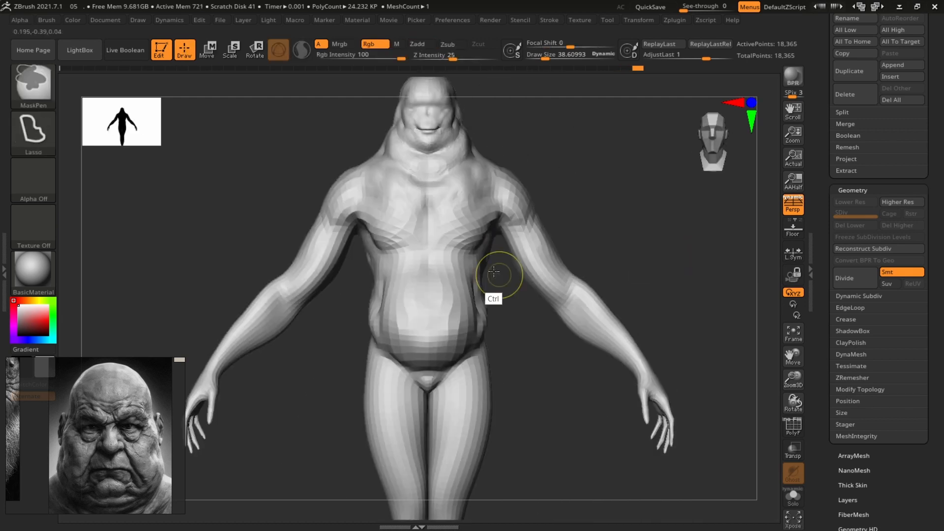
# Lasso-mask the arm area, invert the mask, adjust the arm placement with the gizmo and return to drawing mode.
pyautogui.keyDown('ctrl'); pyautogui.moveTo(494, 272); pyautogui.dragTo(590, 207); pyautogui.keyUp('ctrl')
pyautogui.moveTo(639, 255)
pyautogui.keyDown('alt'); pyautogui.mouseDown()
pyautogui.moveTo(607, 179)
pyautogui.moveTo(619, 246)
pyautogui.moveTo(565, 234)
pyautogui.mouseUp(); pyautogui.keyUp('alt')
pyautogui.keyDown('ctrl'); pyautogui.click(610, 180); pyautogui.keyUp('ctrl')
pyautogui.press('w')
pyautogui.moveTo(480, 259); pyautogui.dragTo(491, 278)
pyautogui.moveTo(566, 230)
pyautogui.keyDown('shift'); pyautogui.mouseDown()
pyautogui.moveTo(620, 233)
pyautogui.moveTo(670, 280)
pyautogui.moveTo(738, 278)
pyautogui.moveTo(668, 275)
pyautogui.mouseUp(); pyautogui.keyUp('shift')
pyautogui.press('q')
pyautogui.moveTo(669, 275)
pyautogui.keyDown('alt'); pyautogui.mouseDown()
pyautogui.moveTo(604, 305)
pyautogui.moveTo(560, 364)
pyautogui.mouseUp(); pyautogui.keyUp('alt')
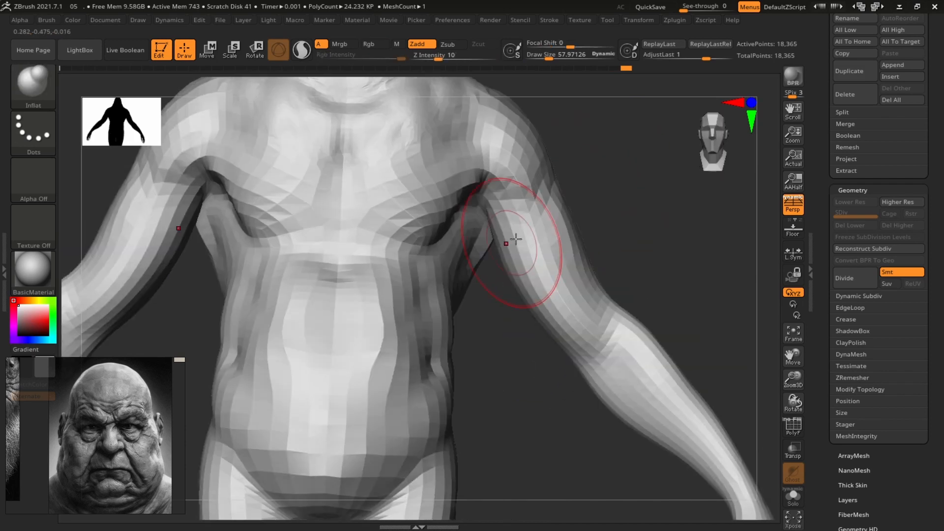
# Fill out the armpit and flank area with the Inflat brush at a draw size of about 58 and smooth the torso side.
pyautogui.moveTo(634, 221); pyautogui.dragTo(575, 229)
pyautogui.moveTo(467, 246); pyautogui.dragTo(457, 285)
pyautogui.keyDown('shift'); pyautogui.moveTo(521, 344); pyautogui.dragTo(580, 346); pyautogui.keyUp('shift')
pyautogui.keyDown('alt'); pyautogui.moveTo(531, 363); pyautogui.dragTo(480, 320); pyautogui.keyUp('alt')
# Smooth the faceted surface of the upper back and shoulders from behind.
pyautogui.moveTo(664, 228)
pyautogui.mouseDown()
pyautogui.moveTo(602, 225)
pyautogui.moveTo(652, 307)
pyautogui.mouseUp()
pyautogui.moveTo(652, 307); pyautogui.dragTo(408, 295)
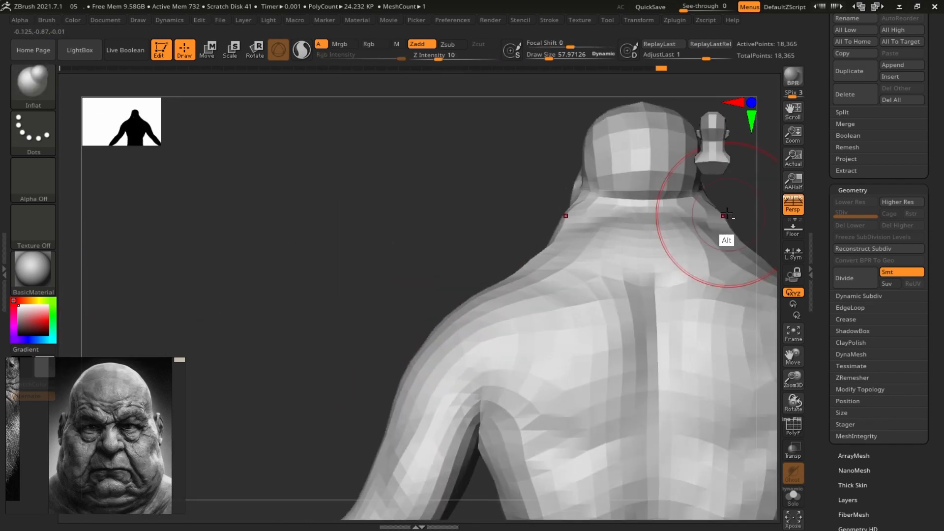
pyautogui.keyDown('alt'); pyautogui.moveTo(727, 213); pyautogui.dragTo(531, 295); pyautogui.keyUp('alt')
pyautogui.moveTo(256, 197); pyautogui.dragTo(334, 64)
pyautogui.keyDown('shift'); pyautogui.moveTo(460, 295); pyautogui.dragTo(449, 352); pyautogui.keyUp('shift')
pyautogui.moveTo(565, 275)
pyautogui.keyDown('shift'); pyautogui.mouseDown()
pyautogui.moveTo(651, 273)
pyautogui.moveTo(575, 295)
pyautogui.moveTo(499, 413)
pyautogui.mouseUp(); pyautogui.keyUp('shift')
# Build up the shoulder and upper-back muscles with the ClayBuildup brush.
pyautogui.press('b')
pyautogui.press('c')
pyautogui.press('b')
pyautogui.moveTo(379, 435); pyautogui.dragTo(437, 480)
pyautogui.moveTo(467, 319)
pyautogui.mouseDown()
pyautogui.moveTo(499, 280)
pyautogui.moveTo(477, 211)
pyautogui.mouseUp()
pyautogui.moveTo(683, 221)
pyautogui.mouseDown()
pyautogui.moveTo(590, 265)
pyautogui.moveTo(708, 222)
pyautogui.moveTo(591, 230)
pyautogui.moveTo(673, 236)
pyautogui.mouseUp()
pyautogui.moveTo(379, 276); pyautogui.dragTo(423, 319)
pyautogui.moveTo(436, 265); pyautogui.dragTo(403, 340)
pyautogui.moveTo(379, 339)
pyautogui.mouseDown()
pyautogui.moveTo(406, 316)
pyautogui.moveTo(384, 362)
pyautogui.mouseUp()
# Shift the reference board to the anatomy illustration of the torso muscles and ribcage.
pyautogui.moveTo(369, 333)
pyautogui.keyDown('ctrl'); pyautogui.mouseDown(button='right')
pyautogui.moveTo(569, 245)
pyautogui.moveTo(541, 319)
pyautogui.mouseUp(button='right'); pyautogui.keyUp('ctrl')
pyautogui.scroll(-5, 99, 428)
pyautogui.scroll(5, 67, 479)
pyautogui.moveTo(20, 470); pyautogui.dragTo(148, 491, button='middle')
# Smooth the built-up muscle forms across the shoulder blades and back.
pyautogui.moveTo(487, 290)
pyautogui.keyDown('shift'); pyautogui.mouseDown()
pyautogui.moveTo(461, 277)
pyautogui.moveTo(479, 305)
pyautogui.mouseUp(); pyautogui.keyUp('shift')
pyautogui.moveTo(639, 276); pyautogui.dragTo(581, 285)
pyautogui.keyDown('shift'); pyautogui.moveTo(506, 306); pyautogui.dragTo(512, 320); pyautogui.keyUp('shift')
pyautogui.moveTo(664, 275); pyautogui.dragTo(344, 255)
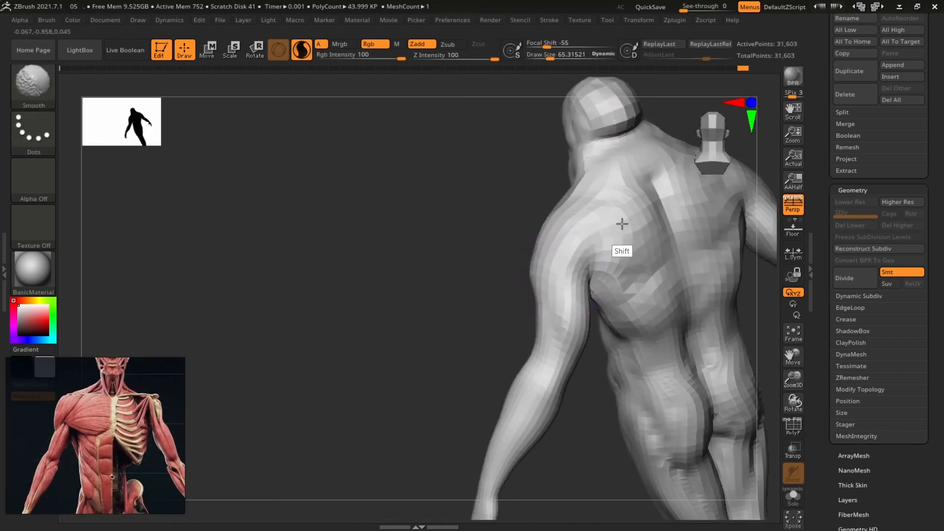
pyautogui.keyDown('shift'); pyautogui.moveTo(442, 246); pyautogui.dragTo(702, 260); pyautogui.keyUp('shift')
pyautogui.keyDown('ctrl'); pyautogui.moveTo(702, 259); pyautogui.dragTo(679, 207, button='right'); pyautogui.keyUp('ctrl')
# Save the project over its existing file.
pyautogui.hotkey('ctrl', 's')
pyautogui.click(600, 367)
pyautogui.click(504, 260)
# Sculpt the lower edge of the pectorals with ClayBuildup at a draw size of about 30 and smooth the area beneath them.
pyautogui.keyDown('ctrl'); pyautogui.moveTo(634, 246); pyautogui.dragTo(767, 221, button='right'); pyautogui.keyUp('ctrl')
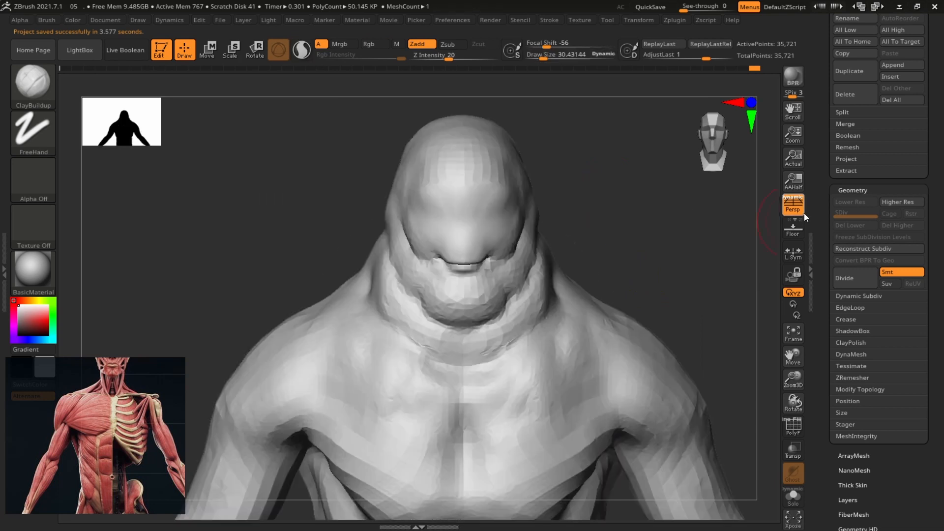
pyautogui.moveTo(499, 409)
pyautogui.keyDown('alt'); pyautogui.mouseDown(button='right')
pyautogui.moveTo(472, 246)
pyautogui.moveTo(383, 251)
pyautogui.mouseUp(button='right'); pyautogui.keyUp('alt')
pyautogui.moveTo(541, 373)
pyautogui.mouseDown()
pyautogui.moveTo(622, 320)
pyautogui.moveTo(590, 316)
pyautogui.moveTo(625, 317)
pyautogui.moveTo(508, 387)
pyautogui.mouseUp()
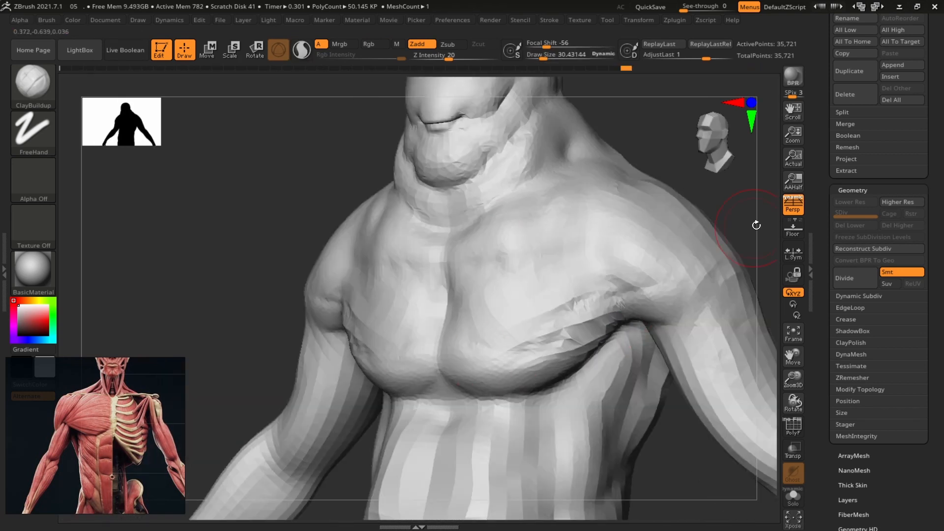
pyautogui.moveTo(756, 225); pyautogui.dragTo(598, 339, button='right')
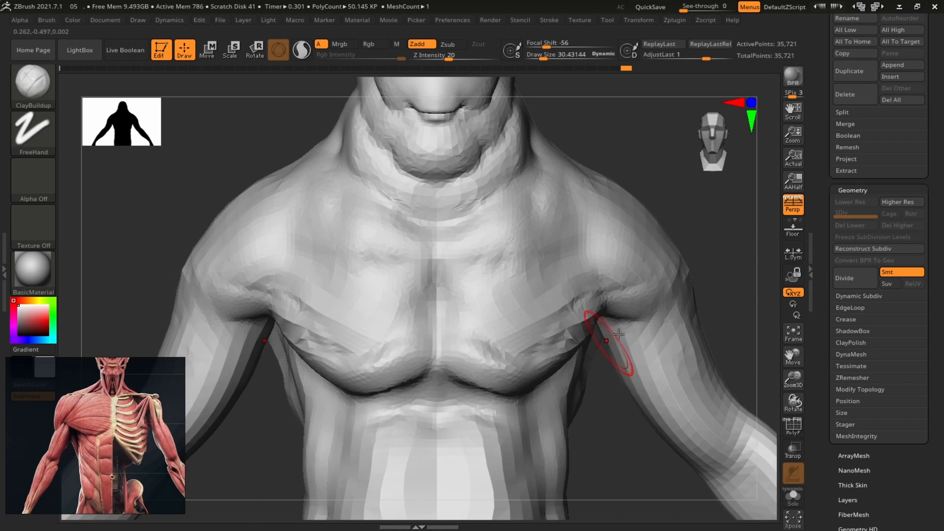
pyautogui.moveTo(618, 334); pyautogui.dragTo(565, 368, button='right')
pyautogui.moveTo(770, 201); pyautogui.dragTo(865, 208)
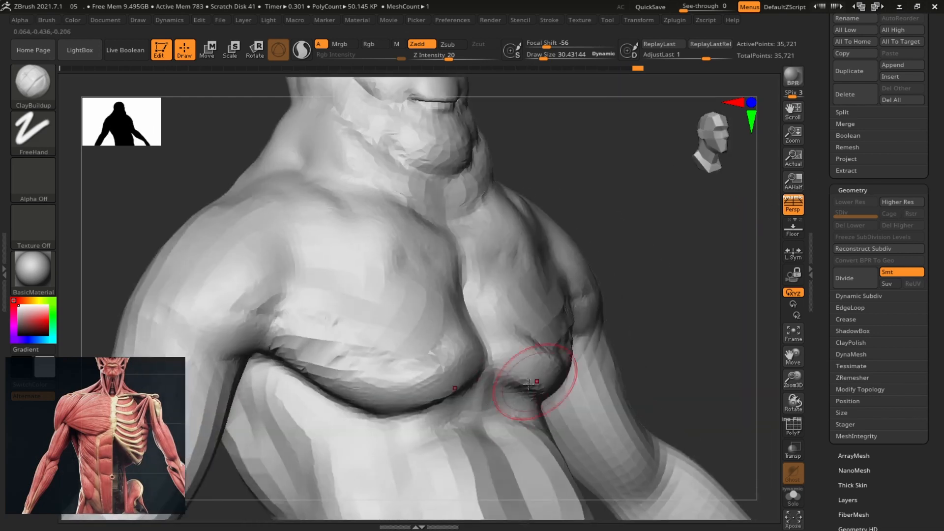
pyautogui.moveTo(532, 384)
pyautogui.mouseDown()
pyautogui.moveTo(500, 410)
pyautogui.moveTo(518, 428)
pyautogui.moveTo(505, 396)
pyautogui.mouseUp()
pyautogui.moveTo(687, 313); pyautogui.dragTo(478, 437)
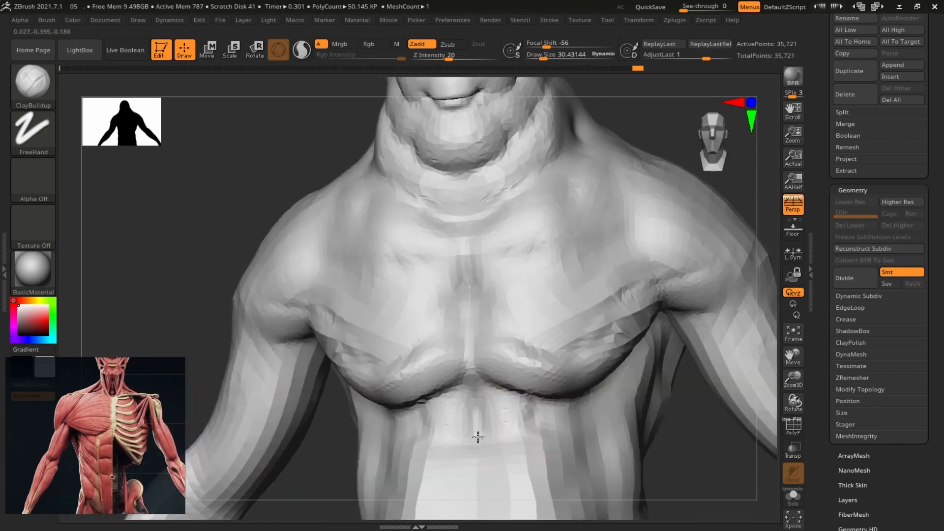
pyautogui.moveTo(522, 411)
pyautogui.keyDown('shift'); pyautogui.mouseDown()
pyautogui.moveTo(547, 433)
pyautogui.moveTo(596, 425)
pyautogui.moveTo(632, 379)
pyautogui.mouseUp(); pyautogui.keyUp('shift')
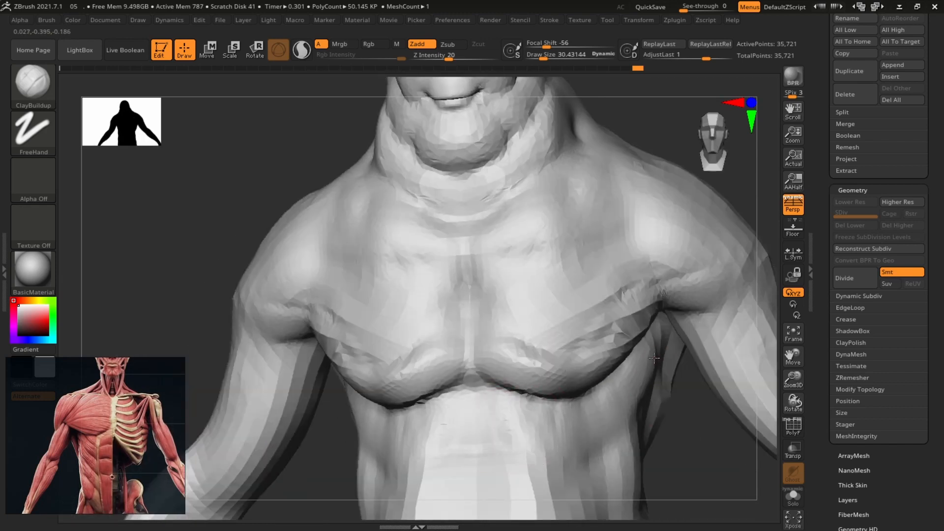
pyautogui.keyDown('alt'); pyautogui.moveTo(686, 481); pyautogui.dragTo(679, 482); pyautogui.keyUp('alt')
pyautogui.keyDown('alt'); pyautogui.moveTo(688, 418); pyautogui.dragTo(753, 300); pyautogui.keyUp('alt')
pyautogui.moveTo(535, 403)
pyautogui.keyDown('shift'); pyautogui.mouseDown()
pyautogui.moveTo(500, 401)
pyautogui.moveTo(565, 402)
pyautogui.mouseUp(); pyautogui.keyUp('shift')
pyautogui.hotkey('ctrl', 'z')
# Set the ClayBuildup draw size to about 28, undo the thin chest stroke and lay broad muscle strands across the pectorals toward the shoulders.
pyautogui.press('s')
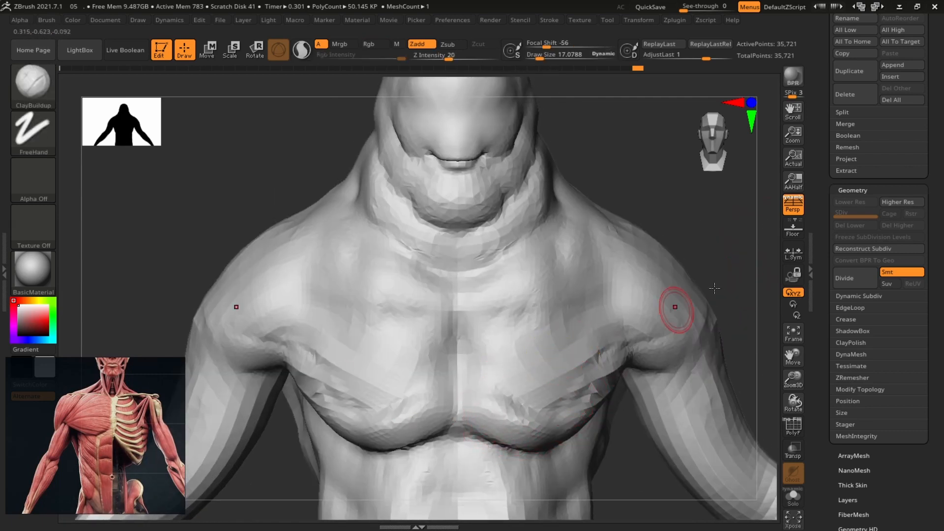
pyautogui.moveTo(733, 275); pyautogui.dragTo(683, 278)
pyautogui.moveTo(514, 407); pyautogui.dragTo(650, 349)
pyautogui.press('s')
pyautogui.moveTo(616, 381); pyautogui.dragTo(620, 382)
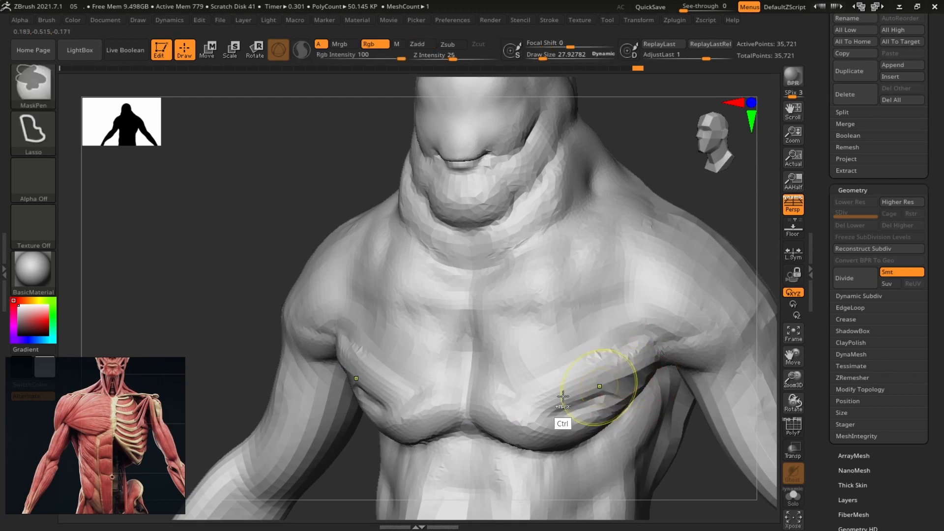
pyautogui.hotkey('ctrl', 'z')
pyautogui.moveTo(513, 409); pyautogui.dragTo(639, 347)
pyautogui.moveTo(498, 367); pyautogui.dragTo(619, 345)
pyautogui.moveTo(508, 323); pyautogui.dragTo(677, 314)
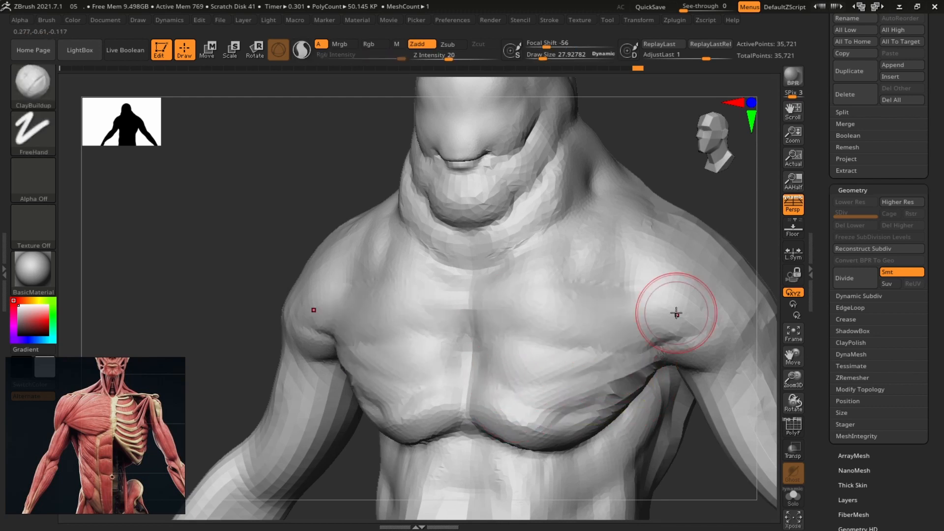
pyautogui.moveTo(515, 274); pyautogui.dragTo(642, 292)
# Strengthen the upper pectoral ridges below the collarbones and add strokes down the inner chest.
pyautogui.keyDown('ctrl'); pyautogui.moveTo(660, 294); pyautogui.dragTo(695, 236, button='right'); pyautogui.keyUp('ctrl')
pyautogui.keyDown('shift'); pyautogui.moveTo(696, 236); pyautogui.dragTo(698, 240); pyautogui.keyUp('shift')
pyautogui.keyDown('ctrl'); pyautogui.moveTo(688, 221); pyautogui.dragTo(644, 266, button='right'); pyautogui.keyUp('ctrl')
pyautogui.moveTo(647, 256)
pyautogui.mouseDown()
pyautogui.moveTo(523, 290)
pyautogui.moveTo(651, 318)
pyautogui.mouseUp()
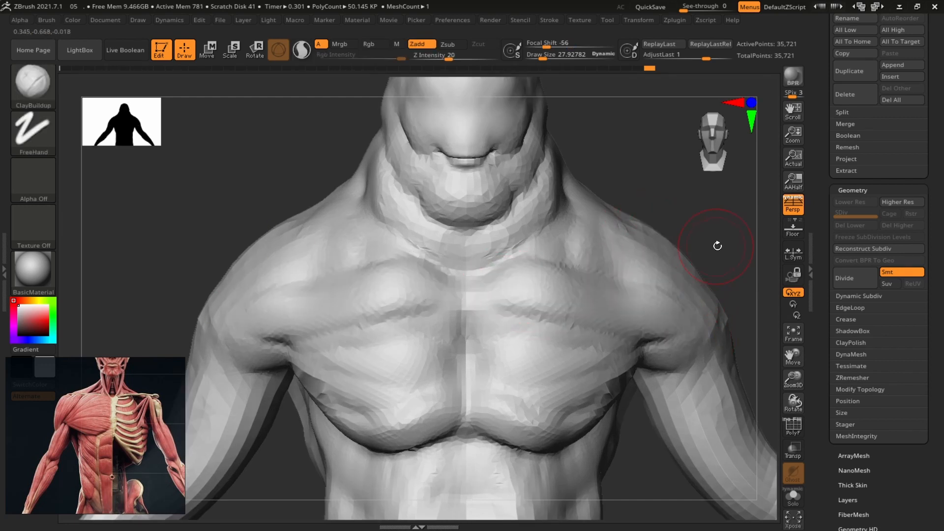
pyautogui.moveTo(717, 247)
pyautogui.mouseDown()
pyautogui.moveTo(581, 259)
pyautogui.moveTo(723, 298)
pyautogui.mouseUp()
pyautogui.moveTo(494, 343)
pyautogui.mouseDown()
pyautogui.moveTo(523, 365)
pyautogui.moveTo(529, 404)
pyautogui.moveTo(573, 418)
pyautogui.mouseUp()
pyautogui.keyDown('ctrl'); pyautogui.moveTo(725, 233); pyautogui.dragTo(437, 202, button='right'); pyautogui.keyUp('ctrl')
pyautogui.keyDown('shift'); pyautogui.moveTo(602, 268); pyautogui.dragTo(655, 285); pyautogui.keyUp('shift')
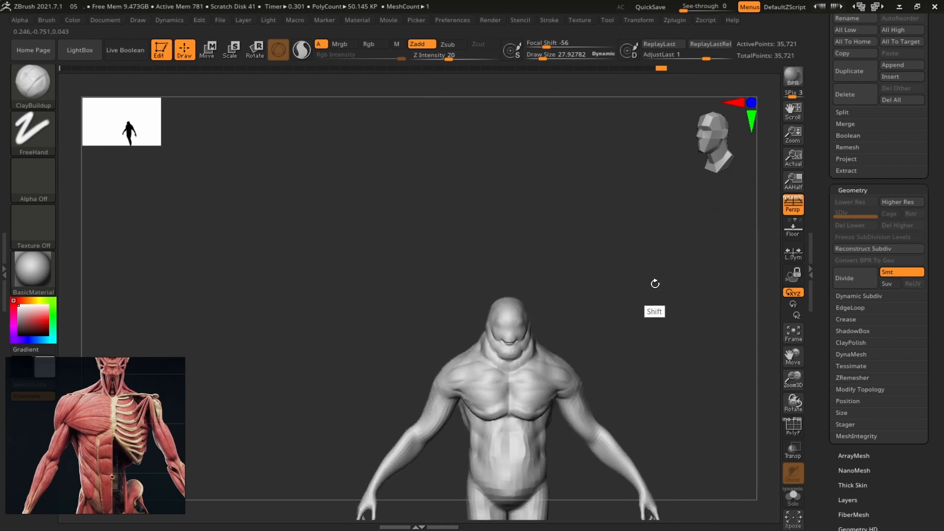
# Add finer muscle fibres across the lower pectorals with ClayBuildup at a draw size of about 15.
pyautogui.keyDown('ctrl'); pyautogui.moveTo(655, 284); pyautogui.dragTo(681, 310, button='right'); pyautogui.keyUp('ctrl')
pyautogui.moveTo(680, 310); pyautogui.dragTo(637, 318)
pyautogui.keyDown('ctrl'); pyautogui.moveTo(680, 268); pyautogui.dragTo(666, 312, button='right'); pyautogui.keyUp('ctrl')
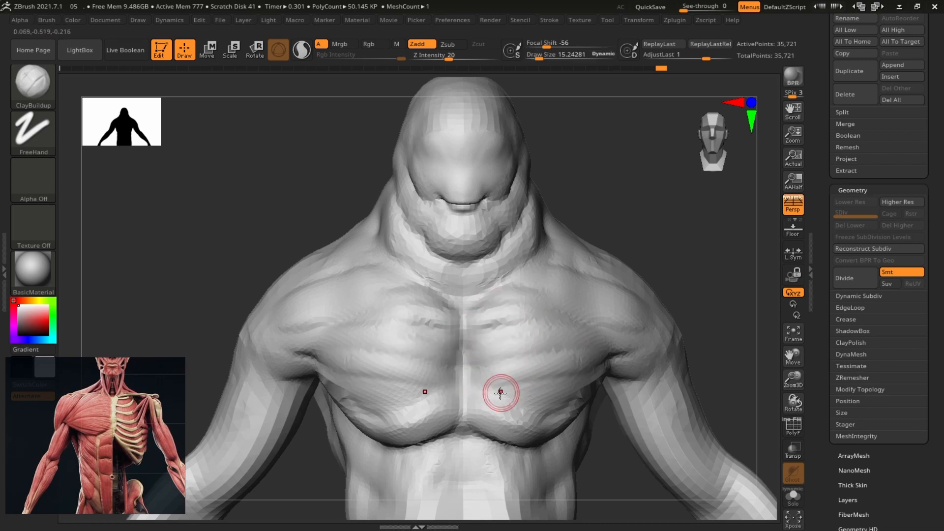
pyautogui.moveTo(500, 392); pyautogui.dragTo(588, 376)
pyautogui.moveTo(519, 409); pyautogui.dragTo(587, 386)
pyautogui.moveTo(729, 296); pyautogui.dragTo(698, 303)
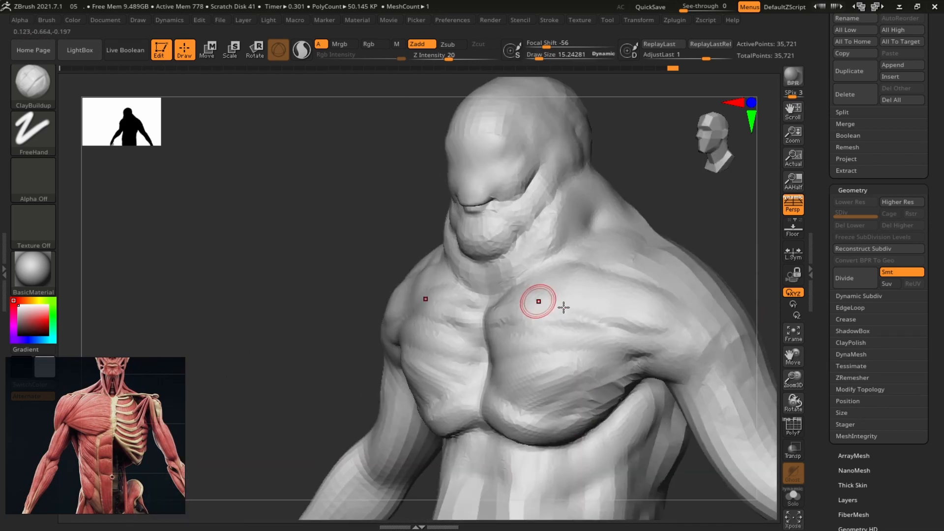
# Switch to the Move brush and reshape the pectorals from below, using a draw size of about 65 and then about 36.
pyautogui.moveTo(746, 246)
pyautogui.keyDown('shift'); pyautogui.mouseDown()
pyautogui.moveTo(727, 261)
pyautogui.moveTo(706, 198)
pyautogui.moveTo(664, 142)
pyautogui.mouseUp(); pyautogui.keyUp('shift')
pyautogui.press('b')
pyautogui.press('m')
pyautogui.press('v')
pyautogui.press('s')
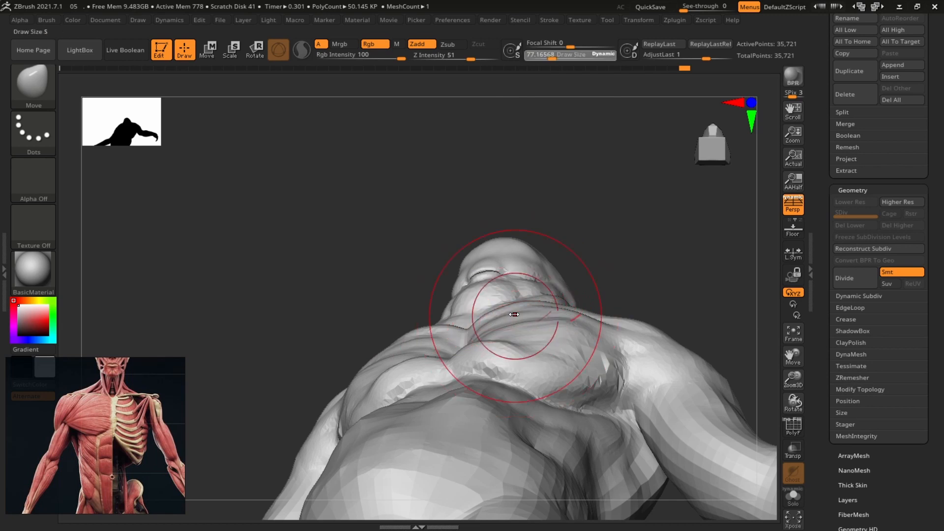
pyautogui.moveTo(515, 315); pyautogui.dragTo(511, 314)
pyautogui.moveTo(698, 275); pyautogui.dragTo(695, 310)
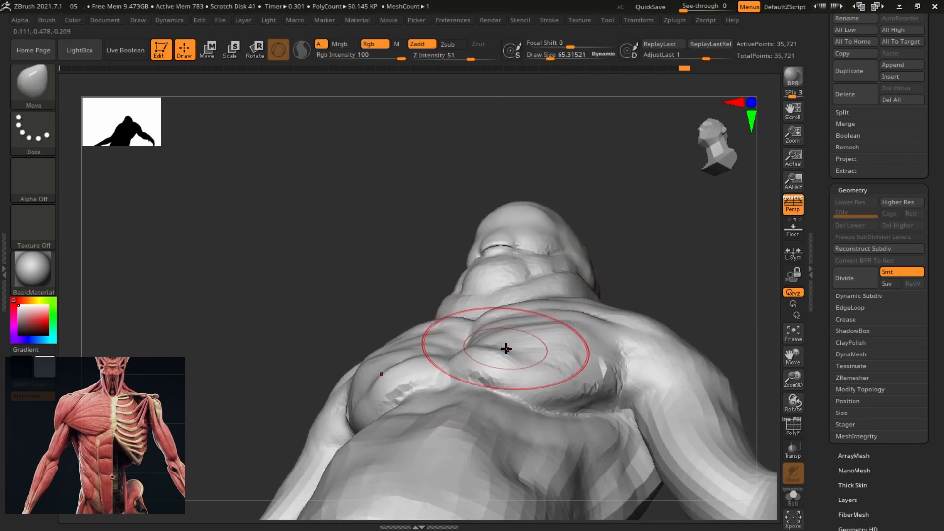
pyautogui.press('s')
pyautogui.moveTo(511, 347); pyautogui.dragTo(493, 355)
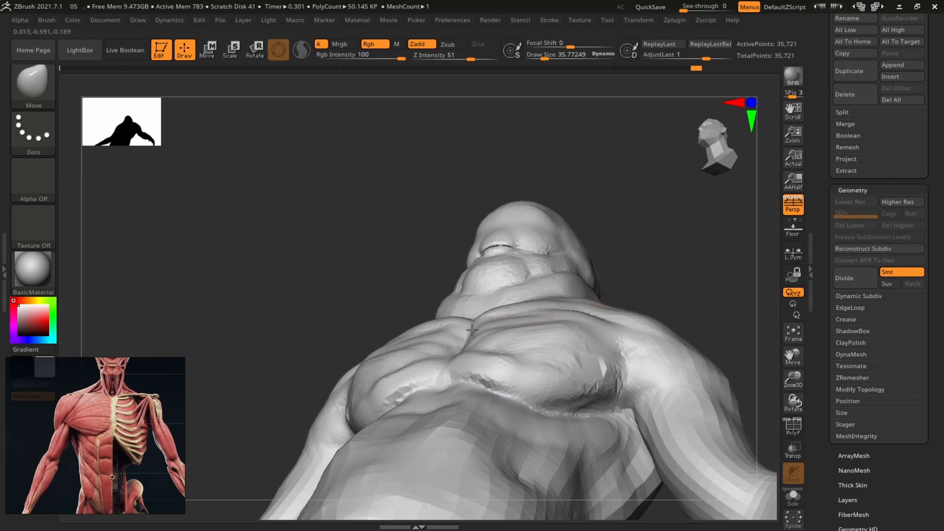
pyautogui.moveTo(645, 256)
pyautogui.mouseDown()
pyautogui.moveTo(653, 295)
pyautogui.moveTo(523, 378)
pyautogui.mouseUp()
# Set the Move brush draw size to about 62 and adjust the chest profile from the side.
pyautogui.press('s')
pyautogui.moveTo(524, 364); pyautogui.dragTo(563, 347)
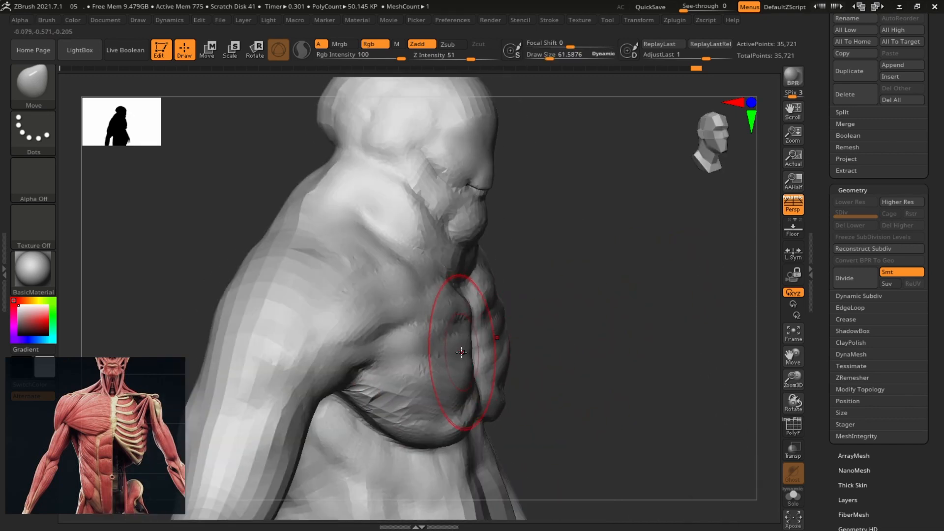
pyautogui.moveTo(462, 352); pyautogui.dragTo(468, 352)
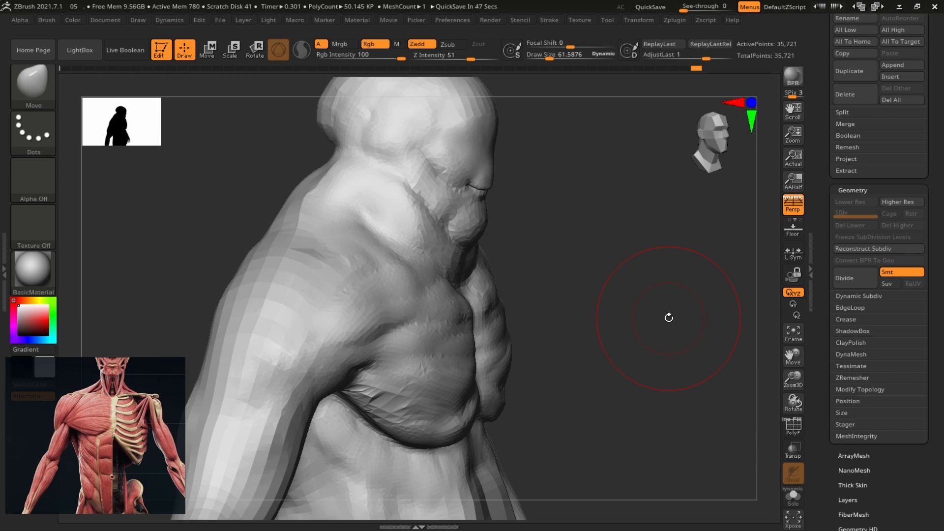
pyautogui.moveTo(668, 317)
pyautogui.mouseDown()
pyautogui.moveTo(649, 322)
pyautogui.moveTo(654, 310)
pyautogui.mouseUp()
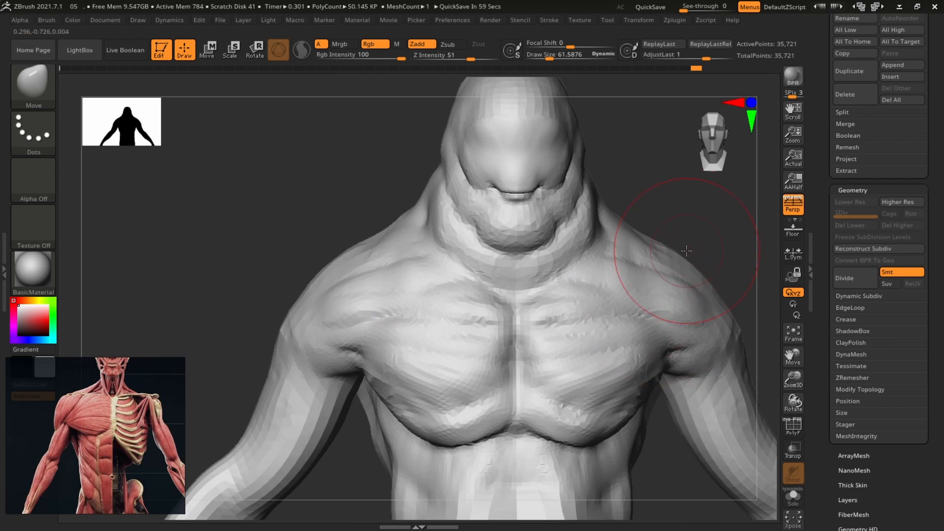
# Reshape the slope from neck to shoulder and smooth the surface.
pyautogui.moveTo(709, 234)
pyautogui.keyDown('alt'); pyautogui.mouseDown()
pyautogui.moveTo(596, 226)
pyautogui.moveTo(609, 184)
pyautogui.moveTo(541, 204)
pyautogui.moveTo(711, 240)
pyautogui.moveTo(585, 295)
pyautogui.mouseUp(); pyautogui.keyUp('alt')
pyautogui.press('shift')
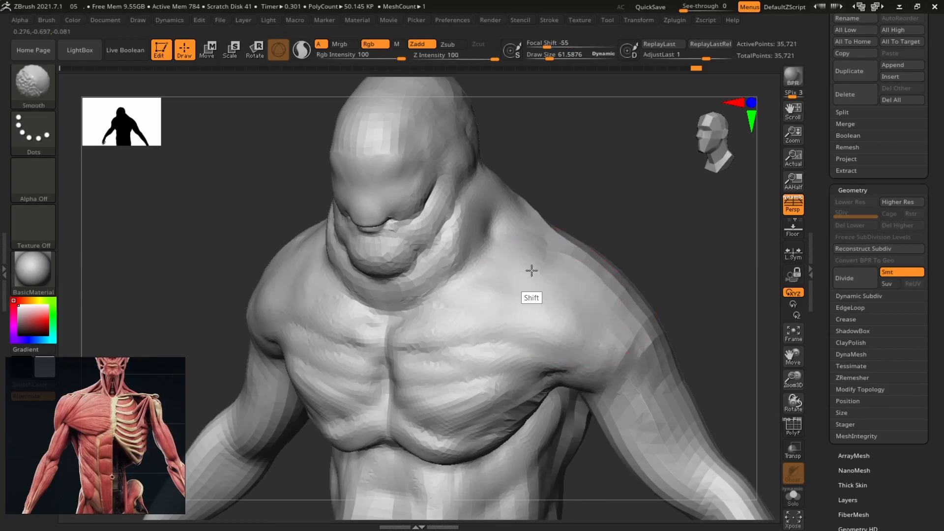
pyautogui.keyDown('alt'); pyautogui.moveTo(661, 255); pyautogui.dragTo(668, 240); pyautogui.keyUp('alt')
pyautogui.moveTo(667, 240)
pyautogui.keyDown('shift'); pyautogui.mouseDown()
pyautogui.moveTo(658, 276)
pyautogui.moveTo(639, 290)
pyautogui.mouseUp(); pyautogui.keyUp('shift')
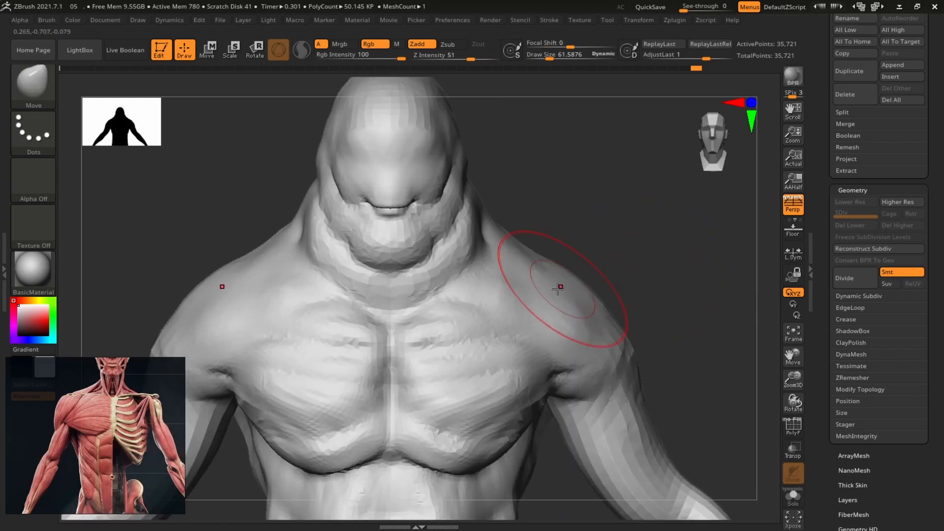
# Fill in the sternum groove between the pectorals with ClayBuildup at a draw size of about 26.
pyautogui.press('b')
pyautogui.press('c')
pyautogui.press('b')
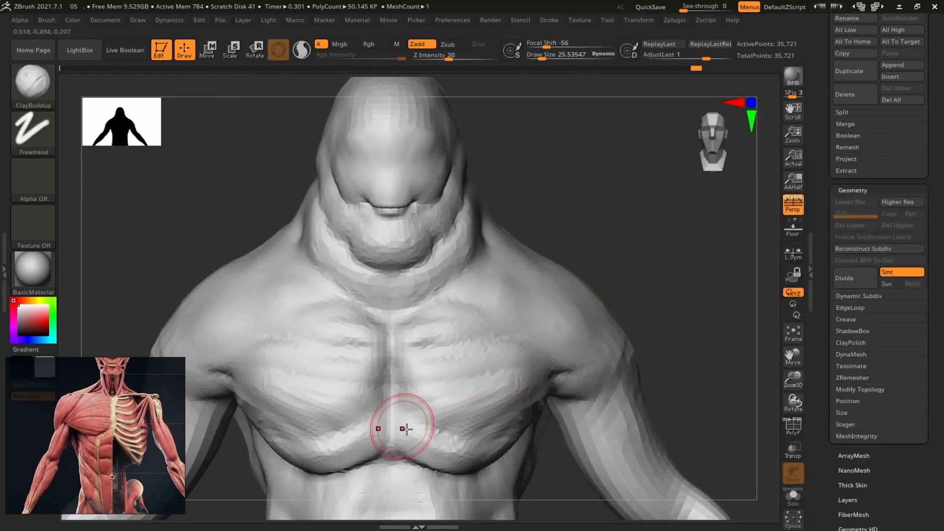
pyautogui.moveTo(661, 319); pyautogui.dragTo(481, 433)
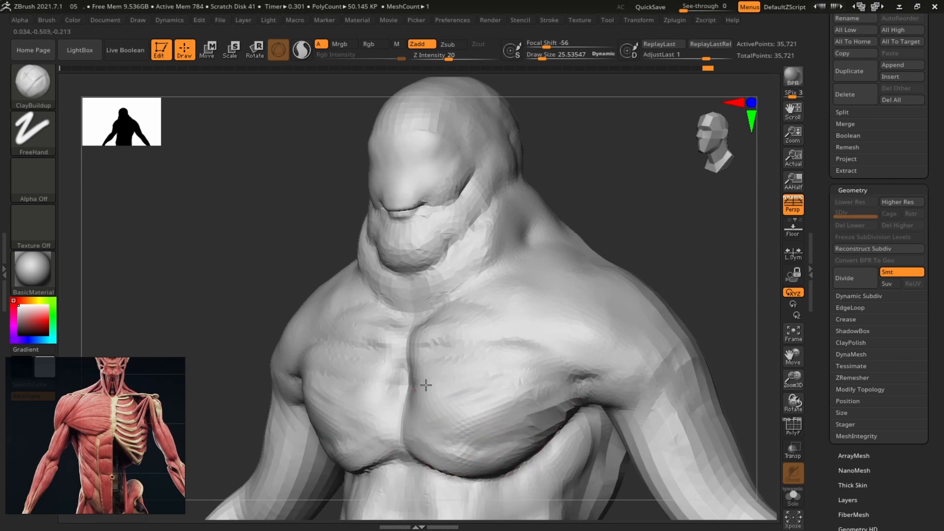
pyautogui.moveTo(665, 223); pyautogui.dragTo(410, 402)
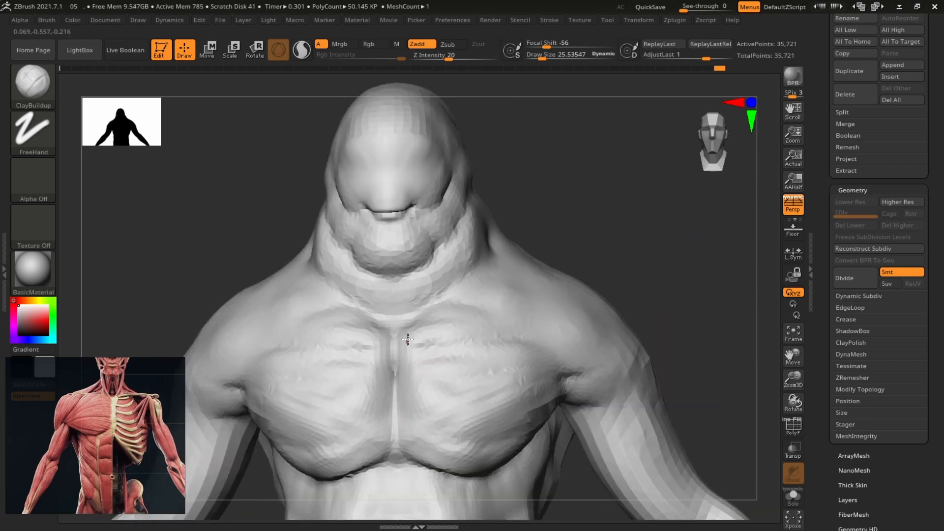
pyautogui.moveTo(677, 321)
pyautogui.keyDown('ctrl'); pyautogui.mouseDown(button='right')
pyautogui.moveTo(676, 297)
pyautogui.moveTo(599, 282)
pyautogui.moveTo(621, 279)
pyautogui.moveTo(602, 287)
pyautogui.mouseUp(button='right'); pyautogui.keyUp('ctrl')
# Carve down the ridged muscle strands on the chest with subtractive ClayBuildup strokes.
pyautogui.keyDown('alt'); pyautogui.moveTo(425, 347); pyautogui.dragTo(426, 356); pyautogui.keyUp('alt')
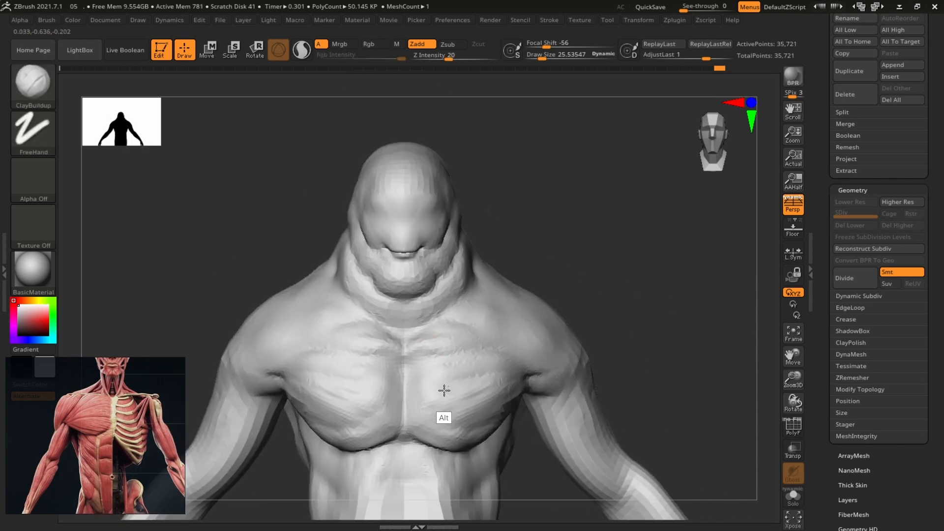
pyautogui.moveTo(444, 390)
pyautogui.keyDown('alt'); pyautogui.mouseDown()
pyautogui.moveTo(430, 421)
pyautogui.moveTo(483, 427)
pyautogui.mouseUp(); pyautogui.keyUp('alt')
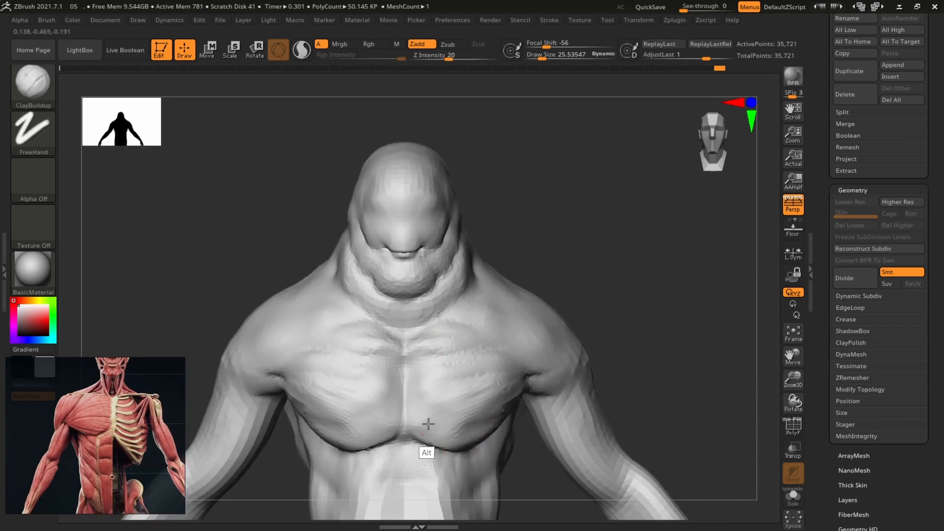
pyautogui.keyDown('alt'); pyautogui.moveTo(441, 343); pyautogui.dragTo(419, 335); pyautogui.keyUp('alt')
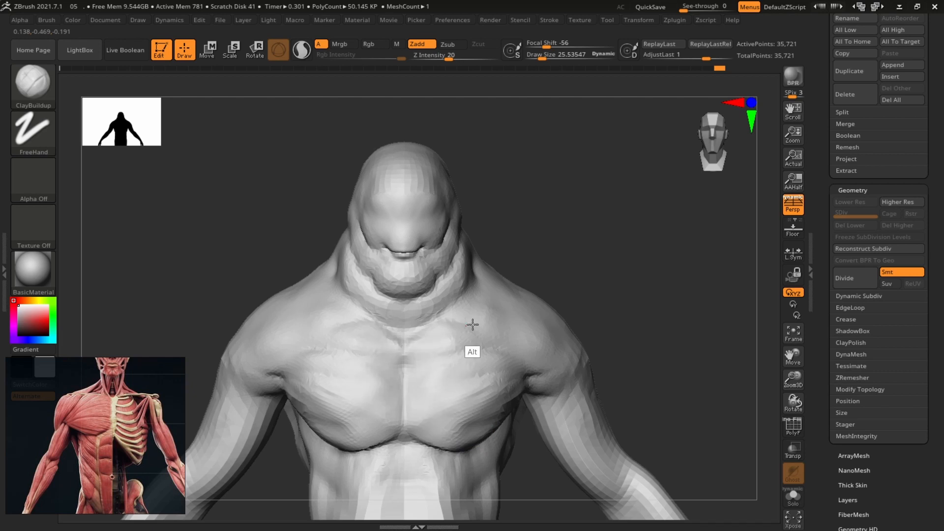
pyautogui.moveTo(646, 276); pyautogui.dragTo(603, 281)
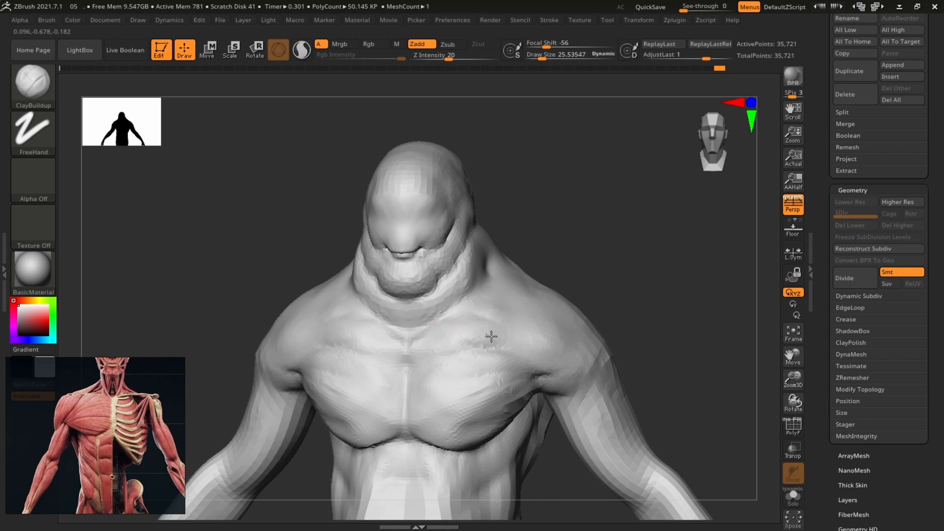
# Rework the lower neck roll into the upper chest and define the collarbones with ClayBuildup and smoothing strokes.
pyautogui.keyDown('alt'); pyautogui.moveTo(646, 304); pyautogui.dragTo(676, 227); pyautogui.keyUp('alt')
pyautogui.moveTo(677, 354)
pyautogui.keyDown('alt'); pyautogui.mouseDown()
pyautogui.moveTo(664, 283)
pyautogui.moveTo(566, 325)
pyautogui.mouseUp(); pyautogui.keyUp('alt')
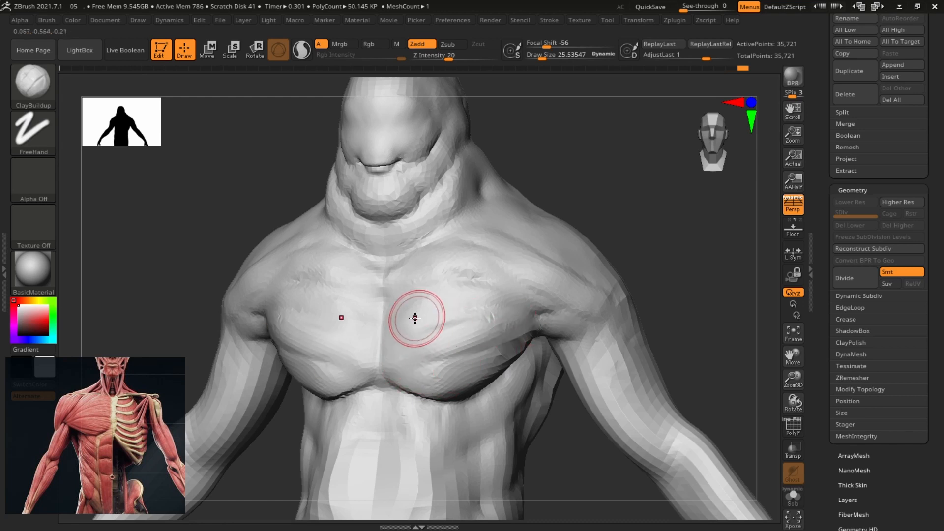
pyautogui.moveTo(703, 251)
pyautogui.keyDown('alt'); pyautogui.mouseDown()
pyautogui.moveTo(628, 238)
pyautogui.moveTo(685, 259)
pyautogui.moveTo(703, 354)
pyautogui.mouseUp(); pyautogui.keyUp('alt')
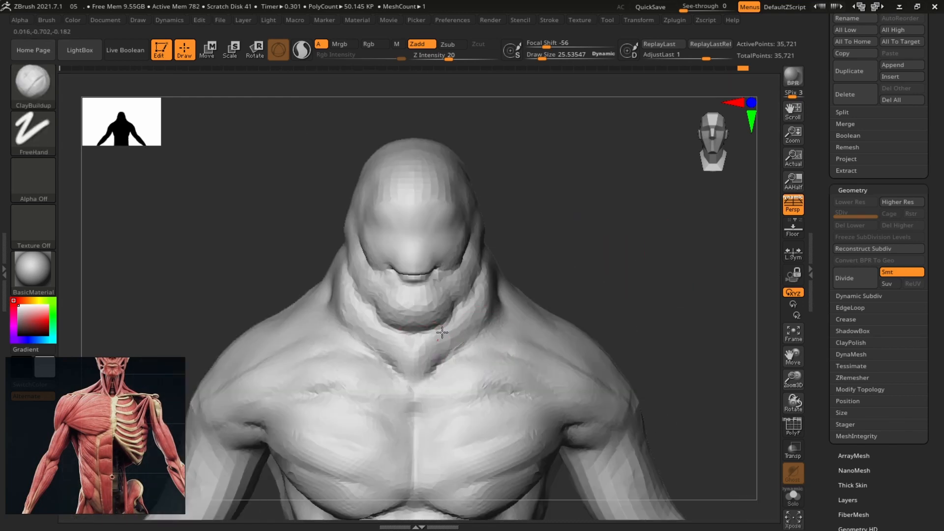
pyautogui.keyDown('shift'); pyautogui.moveTo(462, 367); pyautogui.dragTo(497, 356); pyautogui.keyUp('shift')
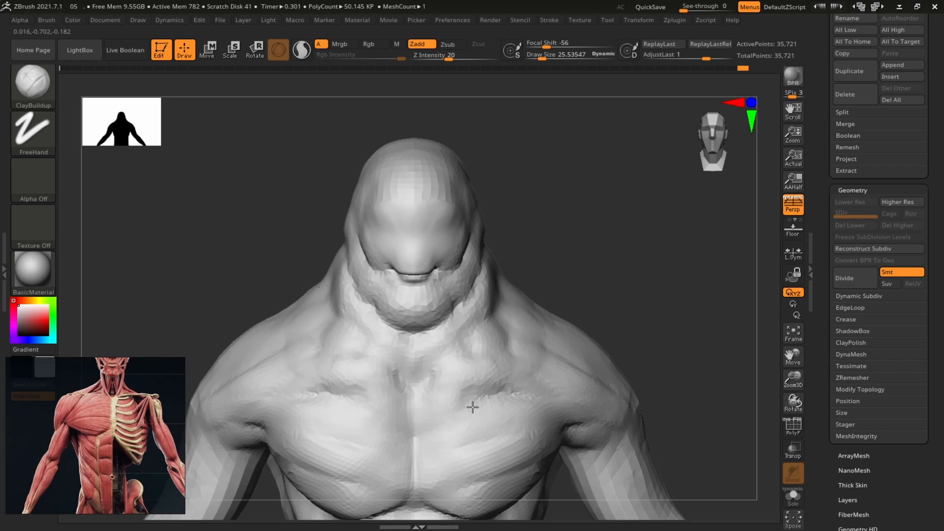
pyautogui.moveTo(472, 408); pyautogui.dragTo(511, 392)
pyautogui.moveTo(590, 315)
pyautogui.keyDown('alt'); pyautogui.mouseDown()
pyautogui.moveTo(590, 288)
pyautogui.moveTo(565, 270)
pyautogui.moveTo(634, 270)
pyautogui.moveTo(585, 278)
pyautogui.mouseUp(); pyautogui.keyUp('alt')
pyautogui.moveTo(514, 339); pyautogui.dragTo(499, 347)
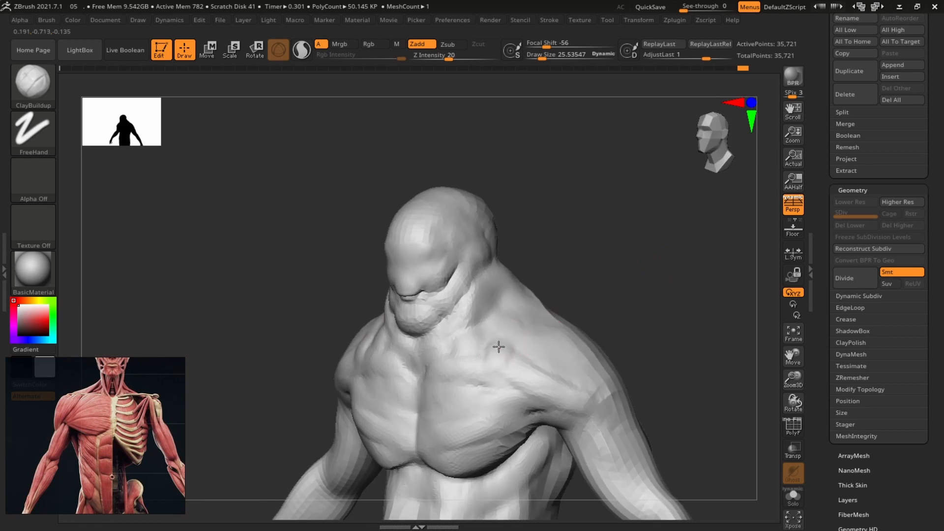
# Build up the shoulder-blade muscles on the upper back with ClayBuildup at a draw size of about 45.
pyautogui.moveTo(496, 273); pyautogui.dragTo(538, 274)
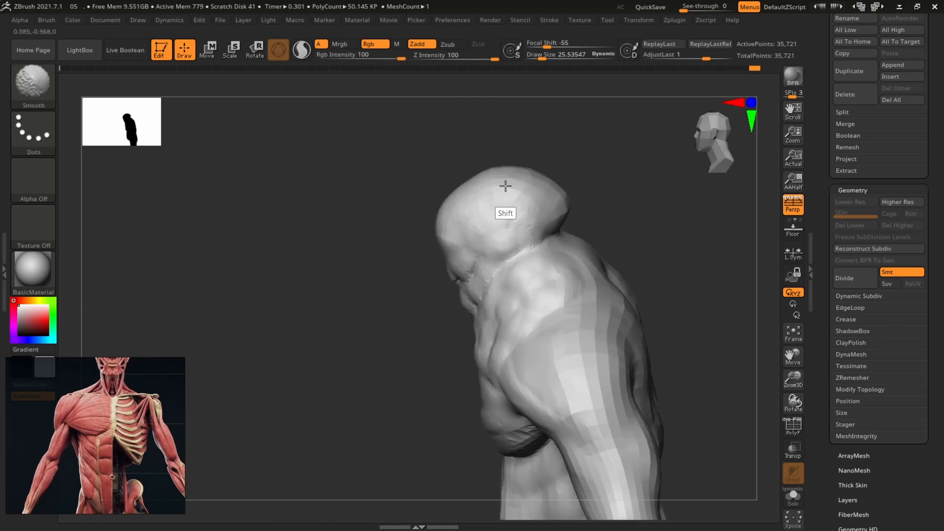
pyautogui.moveTo(647, 214); pyautogui.dragTo(586, 232)
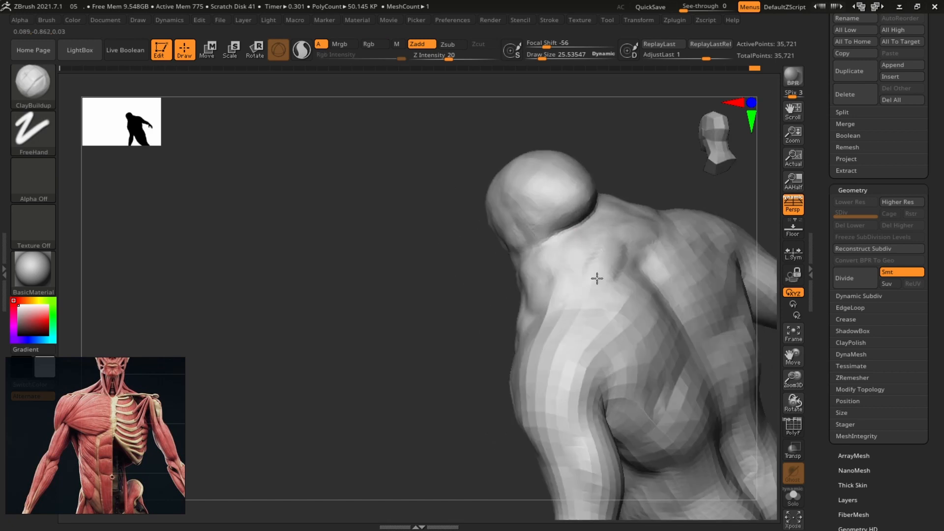
pyautogui.press('s')
pyautogui.moveTo(604, 295)
pyautogui.mouseDown()
pyautogui.moveTo(616, 267)
pyautogui.moveTo(639, 310)
pyautogui.moveTo(632, 320)
pyautogui.moveTo(574, 288)
pyautogui.moveTo(644, 336)
pyautogui.mouseUp()
pyautogui.keyDown('alt'); pyautogui.moveTo(443, 295); pyautogui.dragTo(457, 344); pyautogui.keyUp('alt')
pyautogui.keyDown('alt'); pyautogui.moveTo(718, 250); pyautogui.dragTo(590, 251); pyautogui.keyUp('alt')
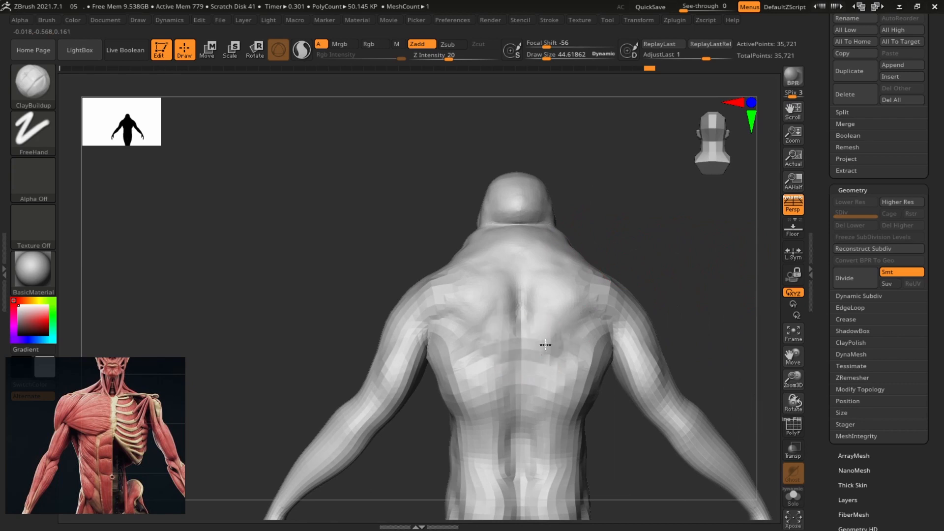
pyautogui.moveTo(546, 345); pyautogui.dragTo(587, 349)
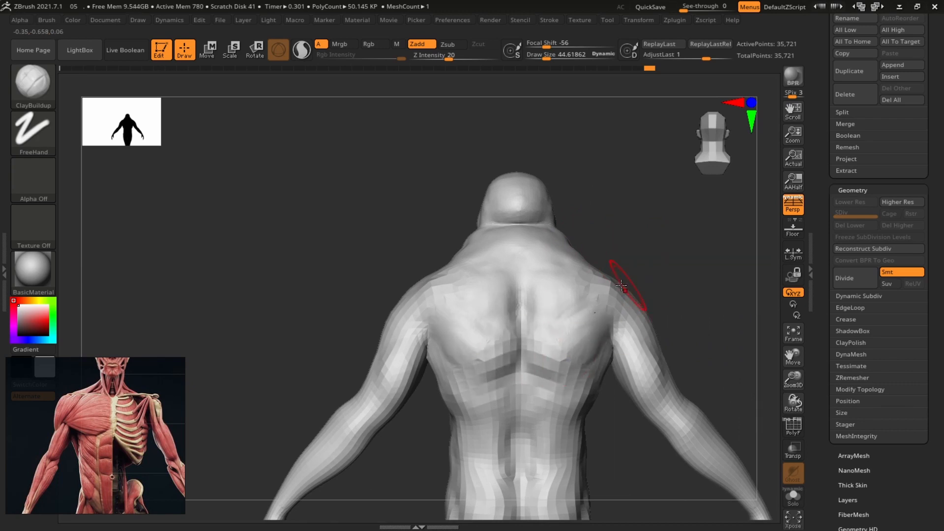
# Deepen the spine groove and shape the lower edges of the shoulder-blade muscles with ClayBuildup, smoothing along the spine.
pyautogui.keyDown('alt'); pyautogui.moveTo(701, 298); pyautogui.dragTo(688, 246); pyautogui.keyUp('alt')
pyautogui.moveTo(688, 246); pyautogui.dragTo(641, 268)
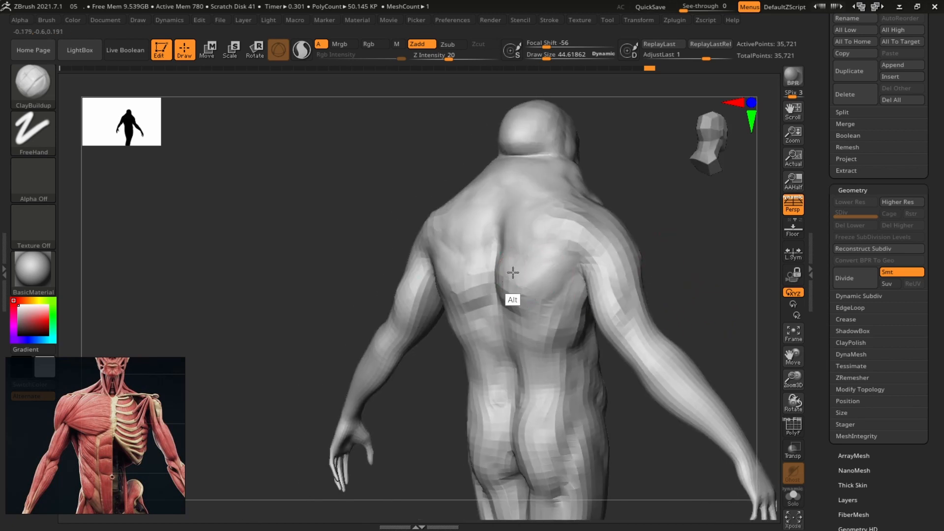
pyautogui.moveTo(685, 225); pyautogui.dragTo(515, 249)
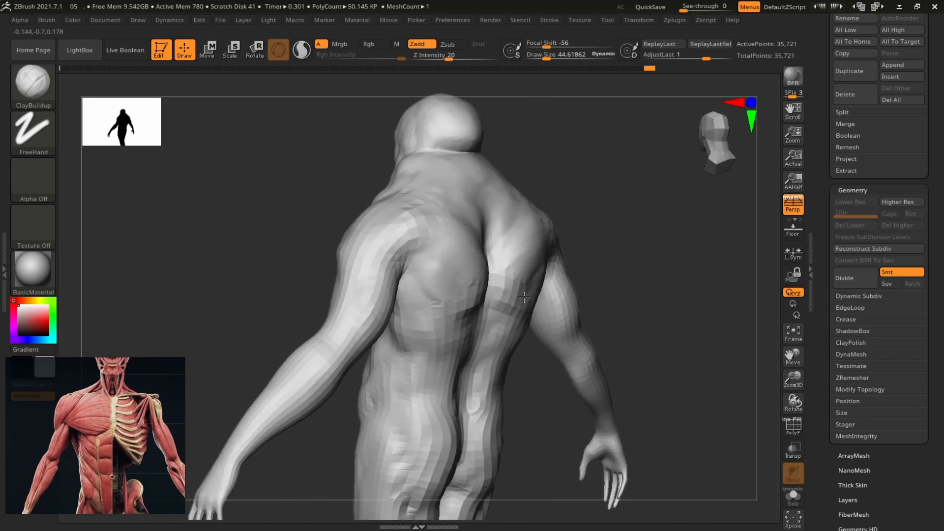
pyautogui.moveTo(598, 246); pyautogui.dragTo(534, 266)
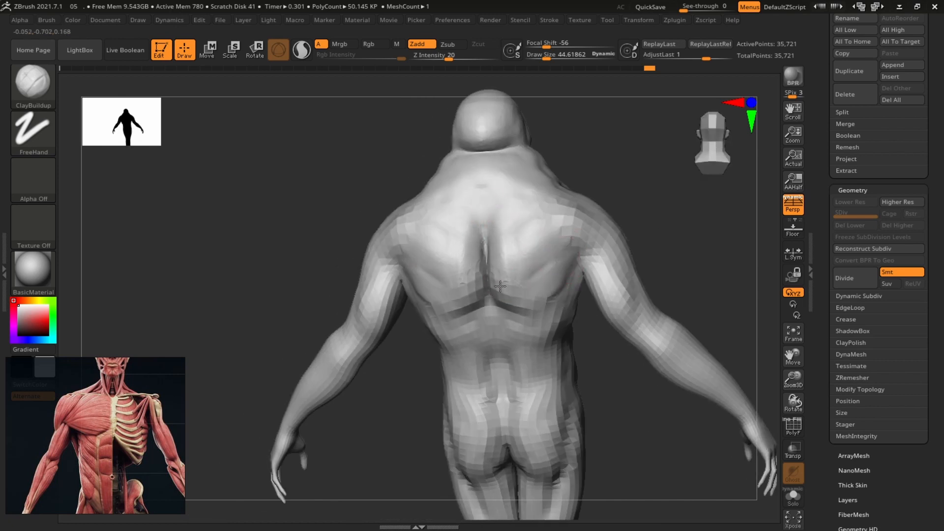
pyautogui.keyDown('shift'); pyautogui.moveTo(492, 240); pyautogui.dragTo(492, 284); pyautogui.keyUp('shift')
pyautogui.moveTo(713, 233)
pyautogui.mouseDown()
pyautogui.moveTo(667, 214)
pyautogui.moveTo(654, 218)
pyautogui.moveTo(652, 251)
pyautogui.mouseUp()
pyautogui.moveTo(486, 268); pyautogui.dragTo(489, 292)
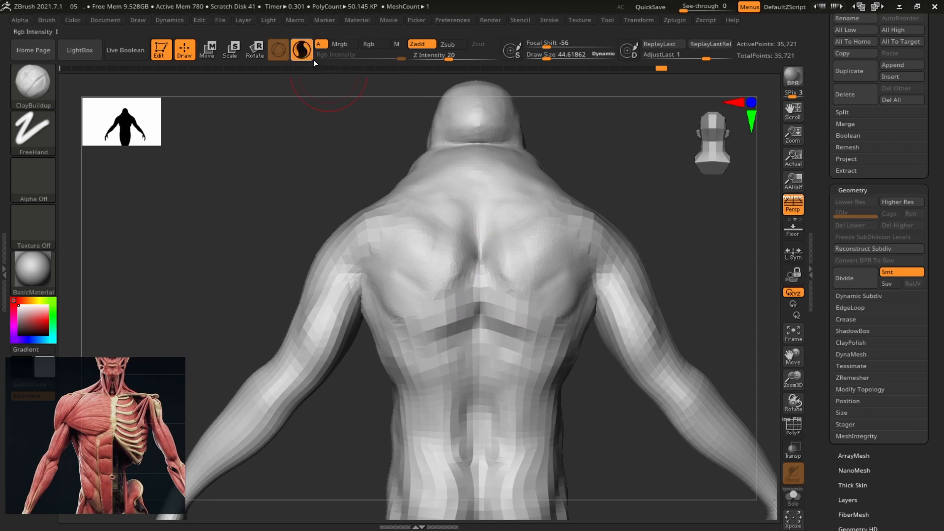
# Enable Sculptris Pro and smooth the faceted surface of the middle back below the shoulder blades.
pyautogui.press('shift')
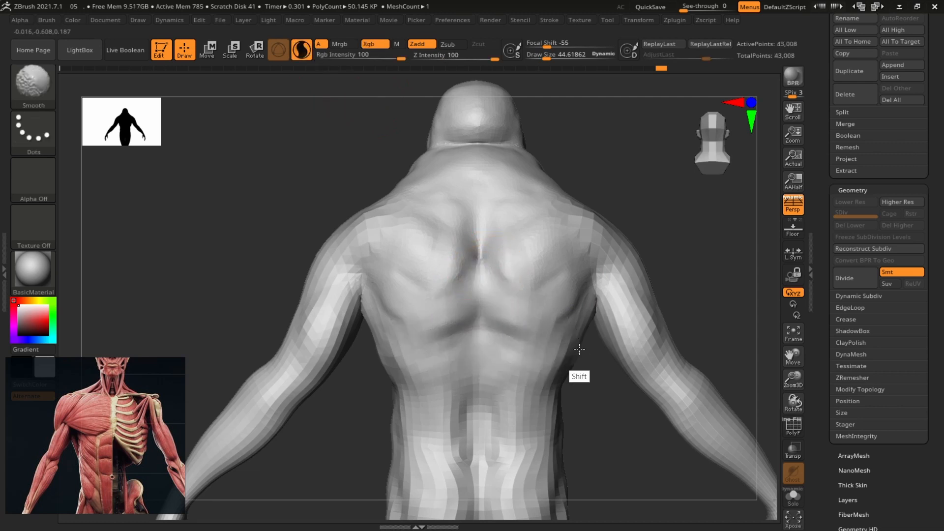
pyautogui.keyDown('ctrl'); pyautogui.moveTo(710, 242); pyautogui.dragTo(732, 268); pyautogui.keyUp('ctrl')
pyautogui.moveTo(733, 268); pyautogui.dragTo(713, 276)
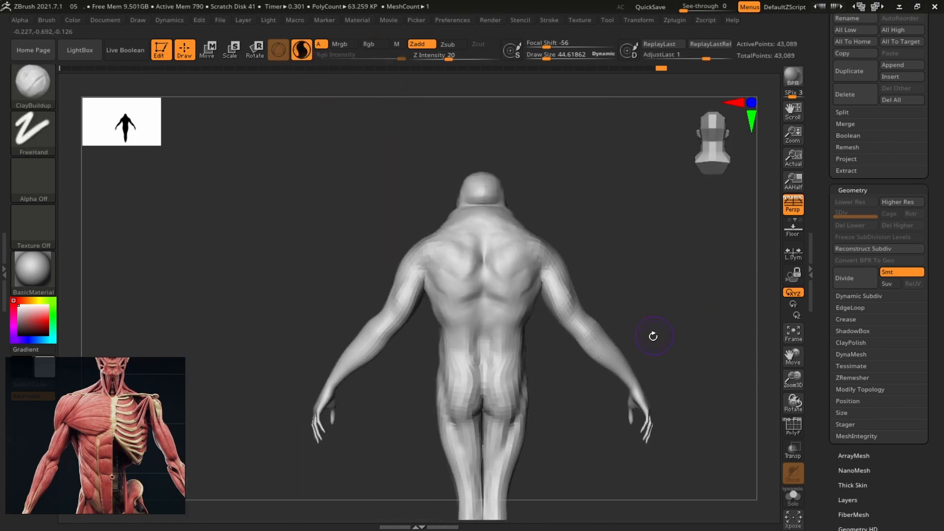
# Smooth the lower torso, belly and upper thighs at a draw size of about 86.
pyautogui.press('shift')
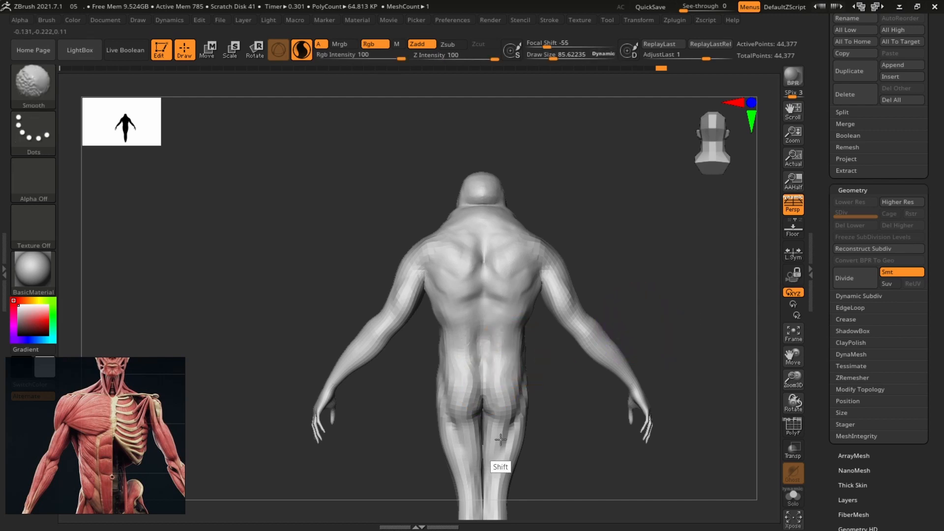
pyautogui.moveTo(688, 408); pyautogui.dragTo(512, 401)
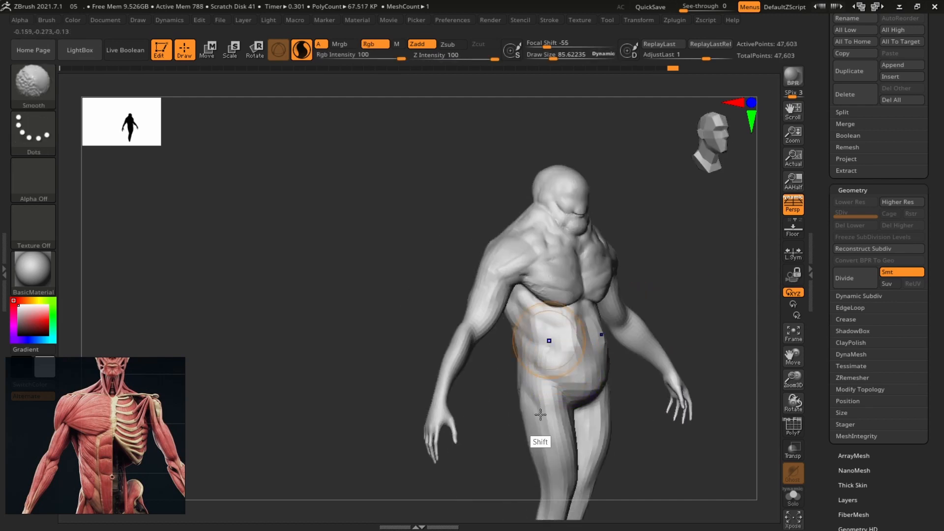
pyautogui.keyDown('shift'); pyautogui.moveTo(552, 341); pyautogui.dragTo(570, 379); pyautogui.keyUp('shift')
pyautogui.moveTo(688, 408); pyautogui.dragTo(619, 398)
pyautogui.press('shift')
# Smooth the lower back, buttocks and legs with the large Smooth brush.
pyautogui.keyDown('ctrl'); pyautogui.moveTo(698, 304); pyautogui.dragTo(719, 334); pyautogui.keyUp('ctrl')
pyautogui.keyDown('alt'); pyautogui.moveTo(714, 281); pyautogui.dragTo(632, 197); pyautogui.keyUp('alt')
pyautogui.press('shift')
pyautogui.moveTo(637, 396); pyautogui.dragTo(506, 369)
pyautogui.press('shift')
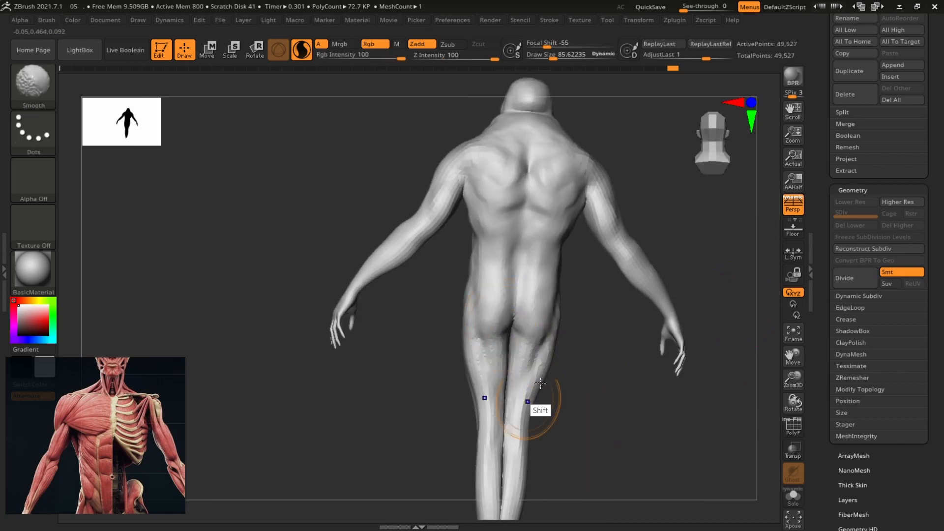
pyautogui.moveTo(529, 510)
pyautogui.keyDown('alt'); pyautogui.mouseDown()
pyautogui.moveTo(624, 428)
pyautogui.moveTo(640, 428)
pyautogui.mouseUp(); pyautogui.keyUp('alt')
pyautogui.moveTo(541, 407)
pyautogui.keyDown('shift'); pyautogui.mouseDown()
pyautogui.moveTo(549, 430)
pyautogui.moveTo(546, 397)
pyautogui.mouseUp(); pyautogui.keyUp('shift')
pyautogui.moveTo(524, 512); pyautogui.dragTo(517, 431)
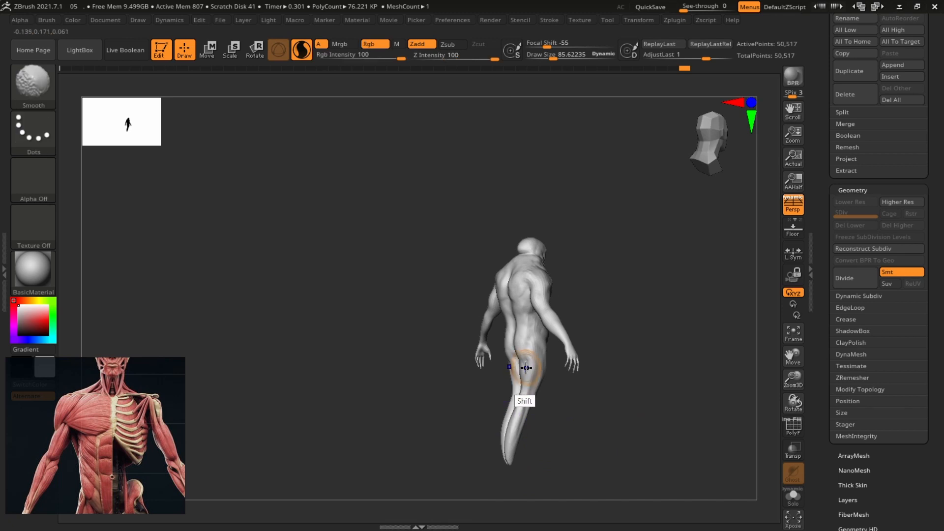
# Smooth the faceted flank, shoulder and upper arm, working from the back around to the front.
pyautogui.keyDown('alt'); pyautogui.moveTo(598, 396); pyautogui.dragTo(530, 391); pyautogui.keyUp('alt')
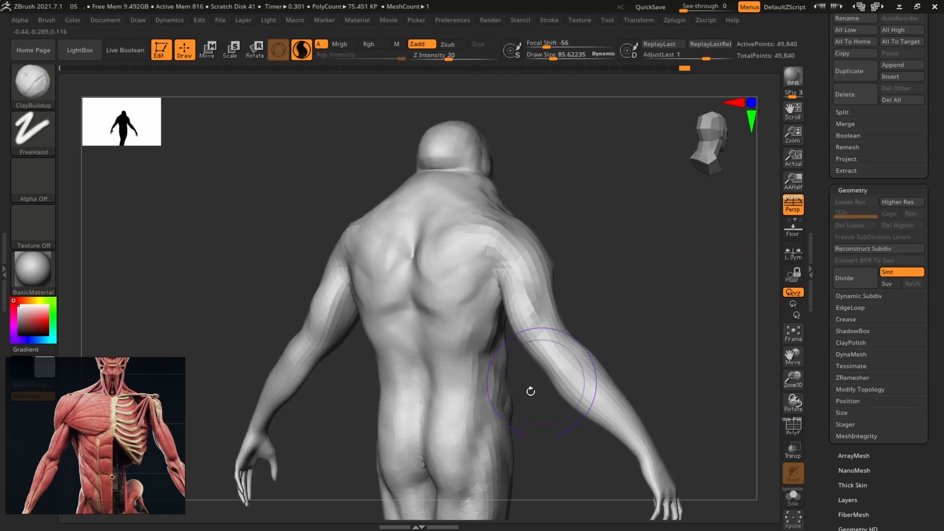
pyautogui.keyDown('shift'); pyautogui.moveTo(497, 362); pyautogui.dragTo(525, 271); pyautogui.keyUp('shift')
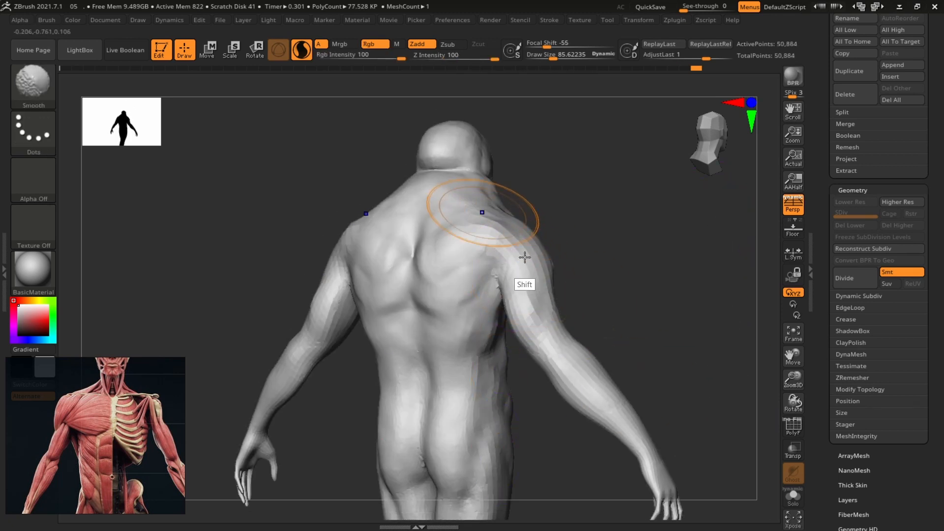
pyautogui.moveTo(642, 314); pyautogui.dragTo(460, 282)
pyautogui.keyDown('alt'); pyautogui.moveTo(468, 419); pyautogui.dragTo(457, 246); pyautogui.keyUp('alt')
pyautogui.moveTo(468, 234)
pyautogui.keyDown('shift'); pyautogui.mouseDown()
pyautogui.moveTo(481, 198)
pyautogui.moveTo(445, 270)
pyautogui.mouseUp(); pyautogui.keyUp('shift')
# Smooth the arm around the elbow, undo the pass, and smooth the arm and side again.
pyautogui.moveTo(421, 331); pyautogui.dragTo(421, 362)
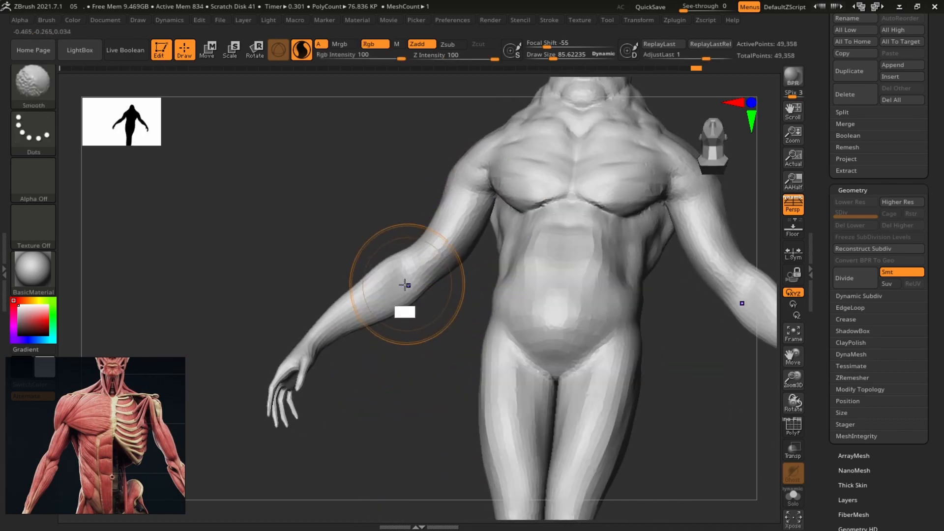
pyautogui.keyDown('shift'); pyautogui.moveTo(407, 285); pyautogui.dragTo(379, 282); pyautogui.keyUp('shift')
pyautogui.moveTo(409, 378); pyautogui.dragTo(469, 395)
pyautogui.hotkey('ctrl', 'z')
pyautogui.keyDown('shift'); pyautogui.moveTo(388, 243); pyautogui.dragTo(501, 438); pyautogui.keyUp('shift')
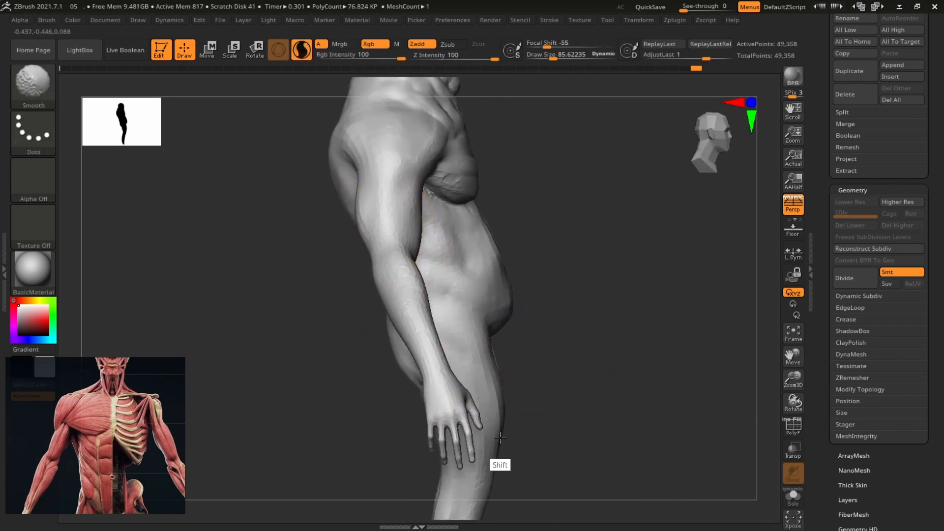
# Smooth the outer elbow and forearm down to the wrist at a draw size of about 51.
pyautogui.moveTo(611, 364); pyautogui.dragTo(404, 269)
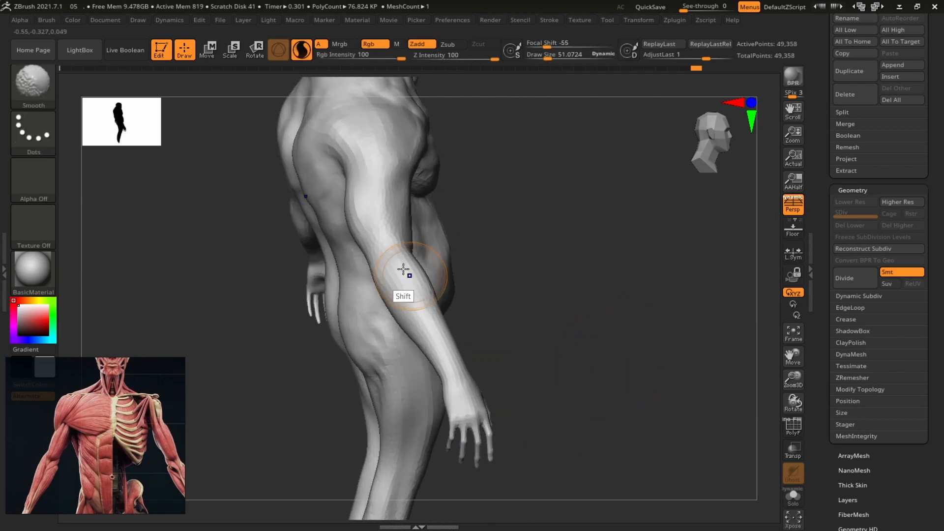
pyautogui.moveTo(554, 355); pyautogui.dragTo(477, 334)
pyautogui.moveTo(393, 259)
pyautogui.keyDown('shift'); pyautogui.mouseDown()
pyautogui.moveTo(364, 212)
pyautogui.moveTo(386, 251)
pyautogui.mouseUp(); pyautogui.keyUp('shift')
pyautogui.moveTo(533, 300); pyautogui.dragTo(467, 315)
pyautogui.keyDown('shift'); pyautogui.moveTo(384, 295); pyautogui.dragTo(401, 421); pyautogui.keyUp('shift')
pyautogui.moveTo(574, 333)
pyautogui.mouseDown()
pyautogui.moveTo(480, 365)
pyautogui.moveTo(553, 353)
pyautogui.mouseUp()
pyautogui.moveTo(429, 370)
pyautogui.keyDown('shift'); pyautogui.mouseDown()
pyautogui.moveTo(430, 333)
pyautogui.moveTo(450, 310)
pyautogui.mouseUp(); pyautogui.keyUp('shift')
# Build up the abdominal muscle blocks and a rounded lower belly bulge with ClayBuildup at a draw size of about 51.
pyautogui.moveTo(737, 305); pyautogui.dragTo(698, 295)
pyautogui.moveTo(733, 113)
pyautogui.keyDown('alt'); pyautogui.mouseDown()
pyautogui.moveTo(684, 299)
pyautogui.moveTo(511, 313)
pyautogui.moveTo(510, 426)
pyautogui.mouseUp(); pyautogui.keyUp('alt')
pyautogui.keyDown('alt'); pyautogui.moveTo(635, 396); pyautogui.dragTo(617, 324); pyautogui.keyUp('alt')
pyautogui.moveTo(511, 374); pyautogui.dragTo(462, 457)
pyautogui.moveTo(688, 394); pyautogui.dragTo(625, 384)
pyautogui.moveTo(499, 366); pyautogui.dragTo(484, 424)
pyautogui.keyDown('alt'); pyautogui.moveTo(679, 393); pyautogui.dragTo(659, 335); pyautogui.keyUp('alt')
pyautogui.moveTo(510, 354); pyautogui.dragTo(491, 433)
pyautogui.moveTo(650, 376); pyautogui.dragTo(706, 375)
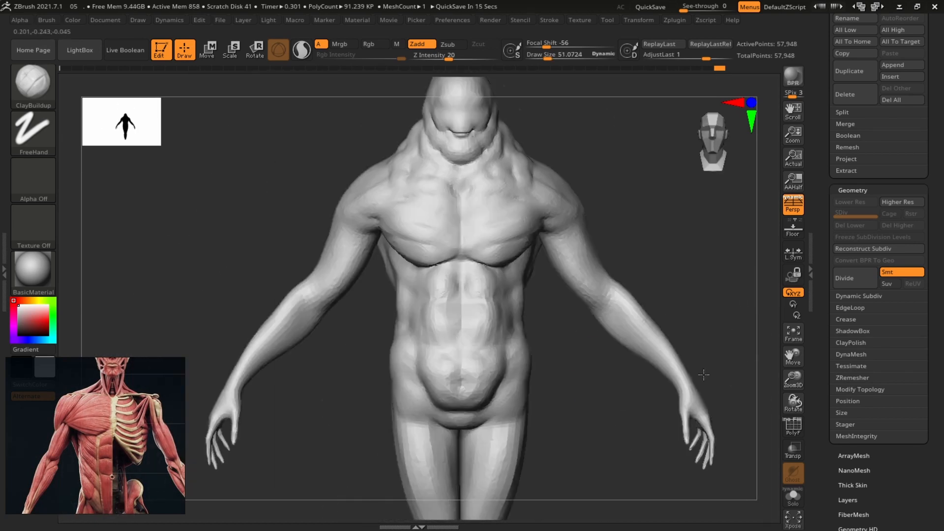
# Fill out the abdomen into one large rounded belly below the upper abdominal muscles.
pyautogui.keyDown('alt'); pyautogui.moveTo(688, 344); pyautogui.dragTo(688, 393); pyautogui.keyUp('alt')
pyautogui.moveTo(457, 305)
pyautogui.mouseDown()
pyautogui.moveTo(454, 365)
pyautogui.moveTo(453, 295)
pyautogui.mouseUp()
pyautogui.moveTo(688, 369); pyautogui.dragTo(630, 365)
# Sculpt the rib and serratus forms along the side of the torso with ClayBuildup at a draw size of about 26.
pyautogui.press('s')
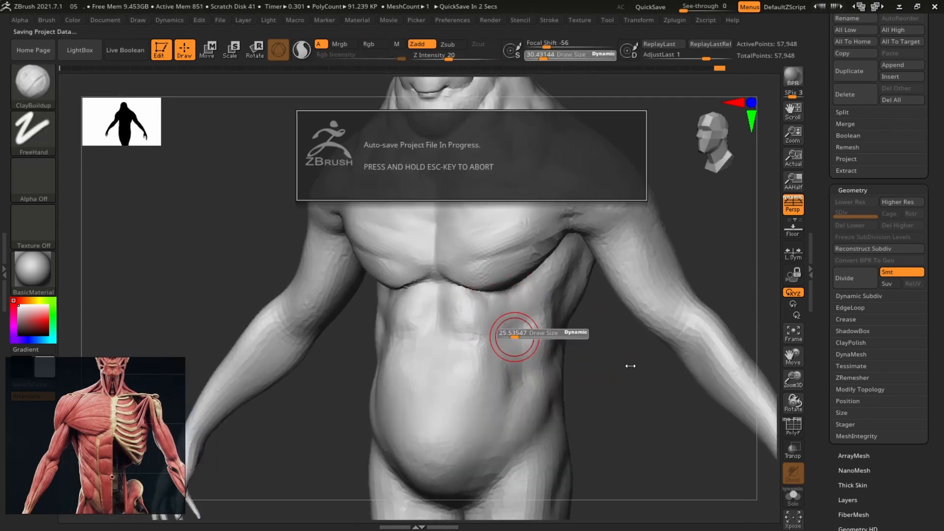
pyautogui.moveTo(525, 333); pyautogui.dragTo(520, 333)
pyautogui.moveTo(626, 364); pyautogui.dragTo(592, 367)
pyautogui.moveTo(654, 369); pyautogui.dragTo(689, 371)
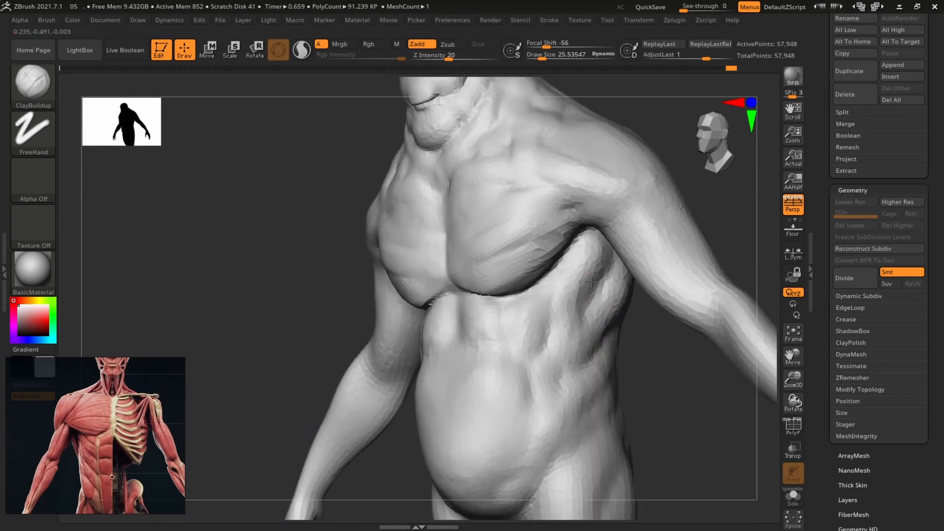
pyautogui.moveTo(582, 268); pyautogui.dragTo(573, 339)
pyautogui.moveTo(654, 374); pyautogui.dragTo(600, 379)
pyautogui.moveTo(629, 408)
pyautogui.mouseDown()
pyautogui.moveTo(683, 359)
pyautogui.moveTo(586, 364)
pyautogui.mouseUp()
# Add volume to the back muscle below the armpit with ClayBuildup at a draw size of about 69.
pyautogui.press('s')
pyautogui.moveTo(573, 337); pyautogui.dragTo(581, 337)
pyautogui.moveTo(585, 303); pyautogui.dragTo(555, 337)
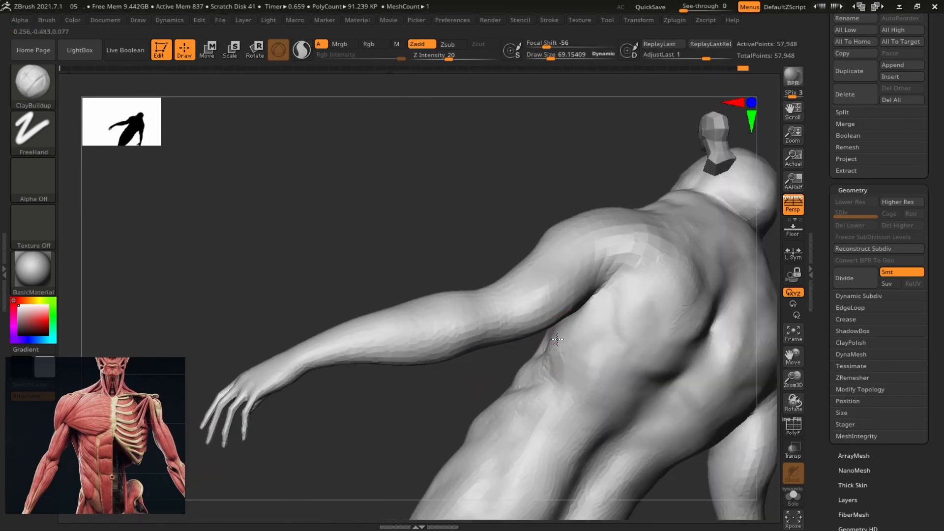
# Turn the anatomy reference to its back view and start filling the groove between the shoulder blades.
pyautogui.moveTo(443, 394)
pyautogui.mouseDown()
pyautogui.moveTo(384, 374)
pyautogui.moveTo(204, 401)
pyautogui.mouseUp()
pyautogui.scroll(-5, 150, 417)
pyautogui.scroll(5, 101, 411)
pyautogui.scroll(-2, 101, 411)
pyautogui.moveTo(654, 374); pyautogui.dragTo(625, 378)
pyautogui.keyDown('alt'); pyautogui.moveTo(479, 285); pyautogui.dragTo(482, 316); pyautogui.keyUp('alt')
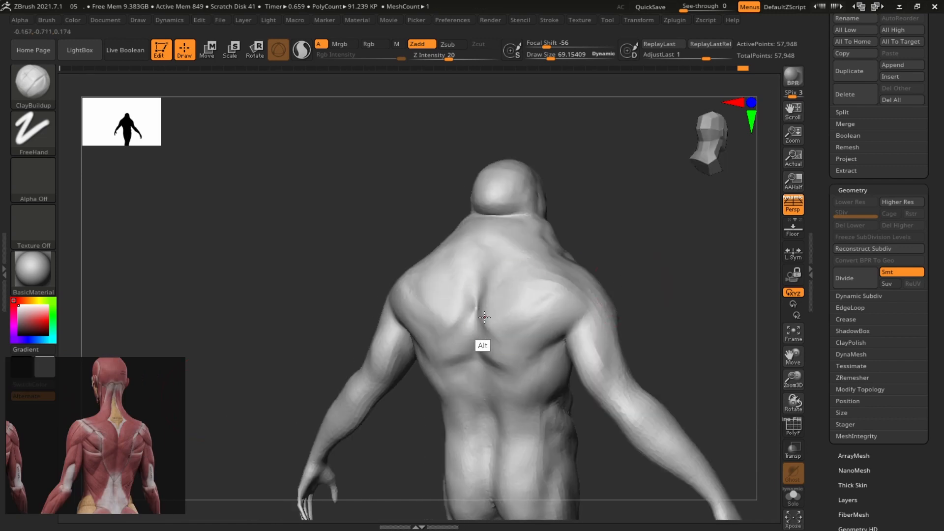
# Bulk up the trapezius and upper back into a thick rounded hump with broad ClayBuildup strokes.
pyautogui.moveTo(654, 373)
pyautogui.mouseDown()
pyautogui.moveTo(683, 368)
pyautogui.moveTo(610, 394)
pyautogui.mouseUp()
pyautogui.keyDown('alt'); pyautogui.moveTo(477, 290); pyautogui.dragTo(486, 328); pyautogui.keyUp('alt')
pyautogui.moveTo(649, 354); pyautogui.dragTo(683, 330)
pyautogui.moveTo(482, 290); pyautogui.dragTo(483, 261)
pyautogui.moveTo(654, 226); pyautogui.dragTo(615, 246)
pyautogui.moveTo(491, 260); pyautogui.dragTo(508, 279)
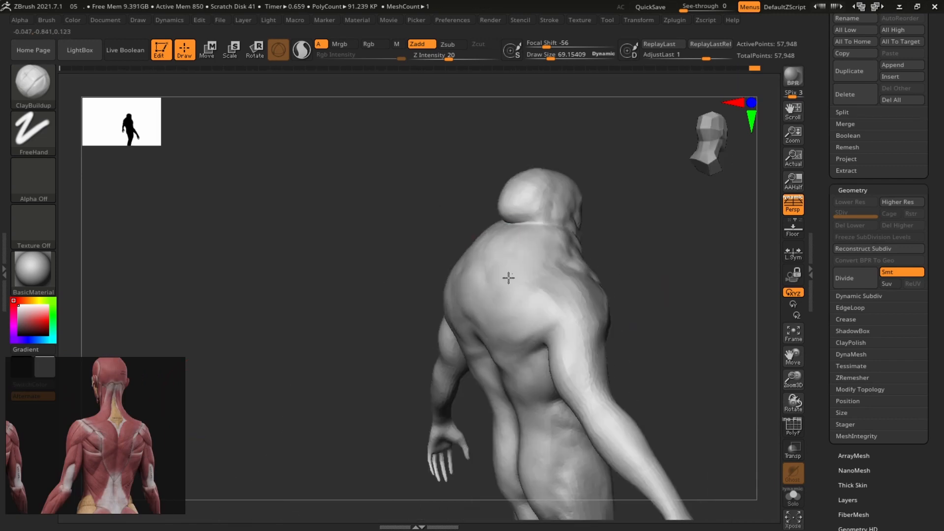
# Define the trapezius, lat and lower-back muscles with ClayBuildup at a draw size of about 39.
pyautogui.moveTo(654, 245)
pyautogui.mouseDown()
pyautogui.moveTo(615, 241)
pyautogui.moveTo(689, 246)
pyautogui.mouseUp()
pyautogui.press('s')
pyautogui.moveTo(474, 245); pyautogui.dragTo(466, 245)
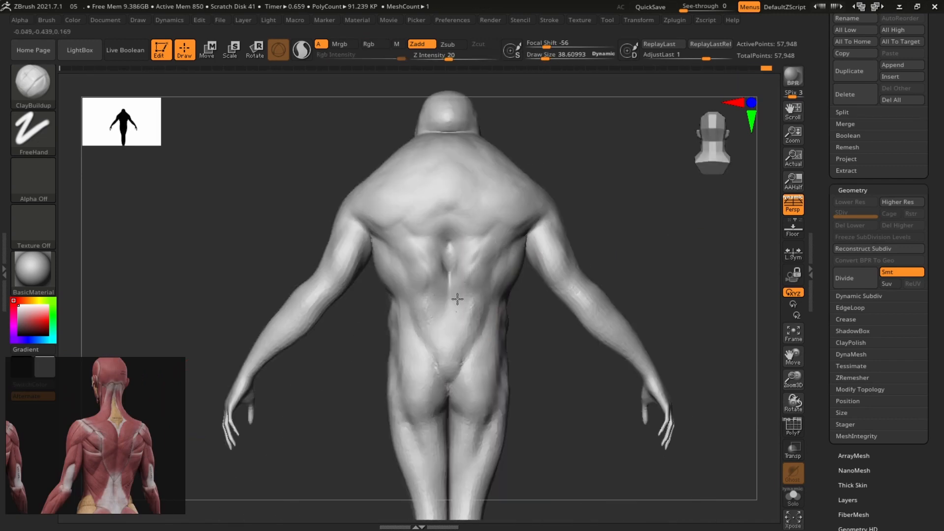
pyautogui.moveTo(634, 275); pyautogui.dragTo(649, 246)
pyautogui.moveTo(634, 295); pyautogui.dragTo(631, 275)
pyautogui.moveTo(487, 206); pyautogui.dragTo(453, 173)
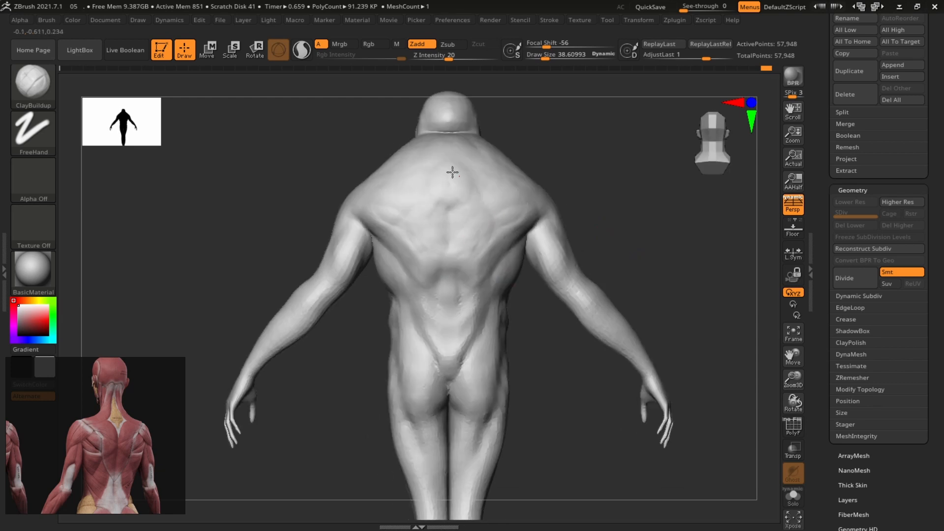
# Shape the flanks, sacrum triangle and buttocks from behind with ClayBuildup strokes.
pyautogui.moveTo(625, 305)
pyautogui.mouseDown()
pyautogui.moveTo(622, 329)
pyautogui.moveTo(595, 314)
pyautogui.mouseUp()
pyautogui.moveTo(497, 261); pyautogui.dragTo(510, 300)
pyautogui.moveTo(605, 314); pyautogui.dragTo(649, 291)
pyautogui.moveTo(467, 322); pyautogui.dragTo(476, 350)
pyautogui.moveTo(604, 354); pyautogui.dragTo(619, 315)
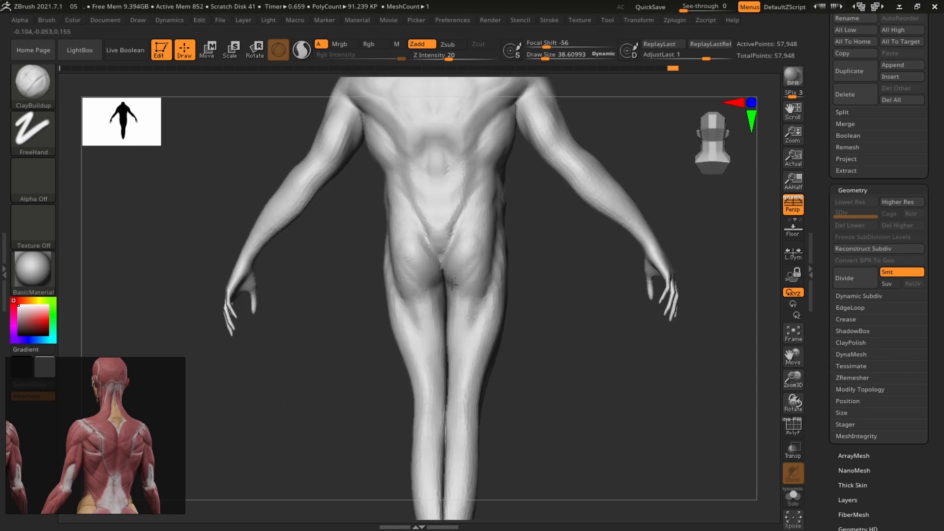
pyautogui.moveTo(467, 266); pyautogui.dragTo(474, 295)
pyautogui.moveTo(590, 315); pyautogui.dragTo(570, 345)
# Smooth the lower back and rework the muscle ridges beside the spine with ClayBuildup at a draw size of about 36.
pyautogui.keyDown('alt'); pyautogui.moveTo(609, 315); pyautogui.dragTo(575, 344); pyautogui.keyUp('alt')
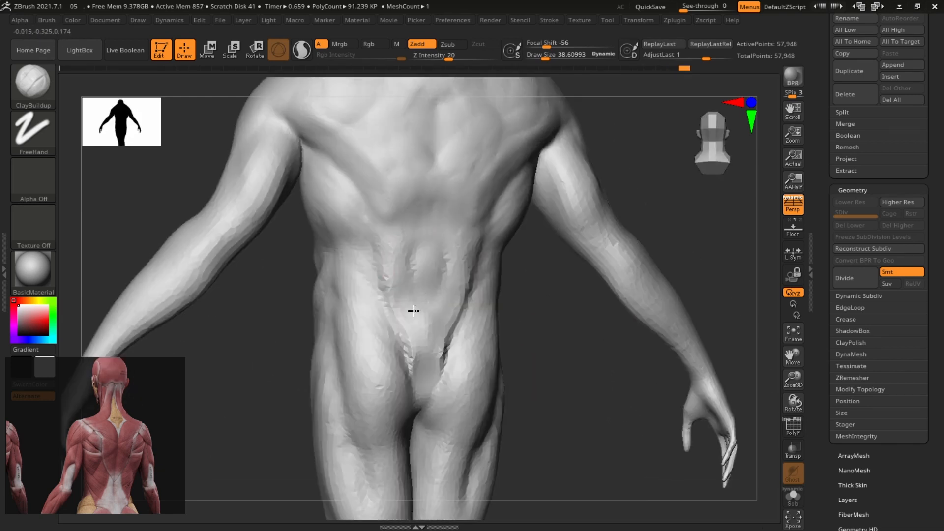
pyautogui.keyDown('shift'); pyautogui.moveTo(413, 312); pyautogui.dragTo(438, 314); pyautogui.keyUp('shift')
pyautogui.moveTo(615, 344); pyautogui.dragTo(609, 315)
pyautogui.press('s')
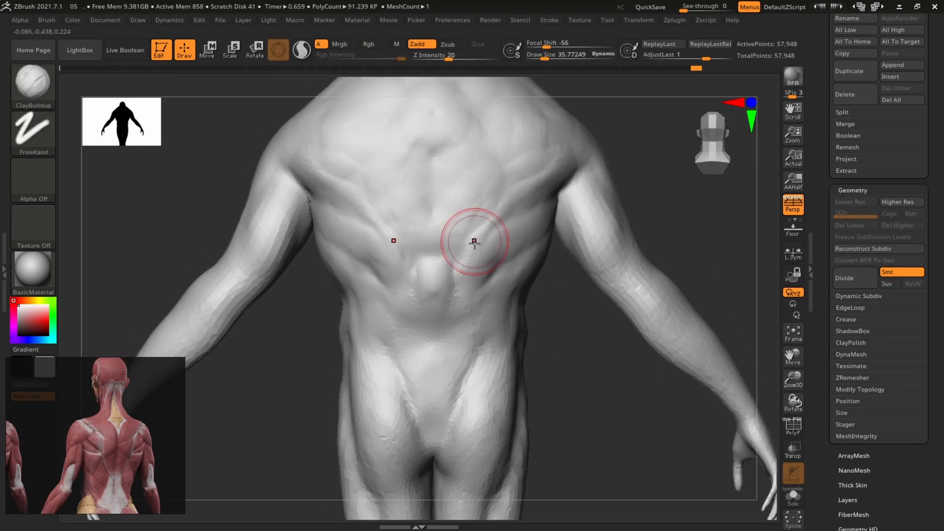
pyautogui.moveTo(474, 243); pyautogui.dragTo(455, 280)
# Sculpt the deltoid and upper-arm muscles with ClayBuildup and Sculptris Pro at a draw size of about 39.
pyautogui.keyDown('alt'); pyautogui.moveTo(609, 276); pyautogui.dragTo(602, 369); pyautogui.keyUp('alt')
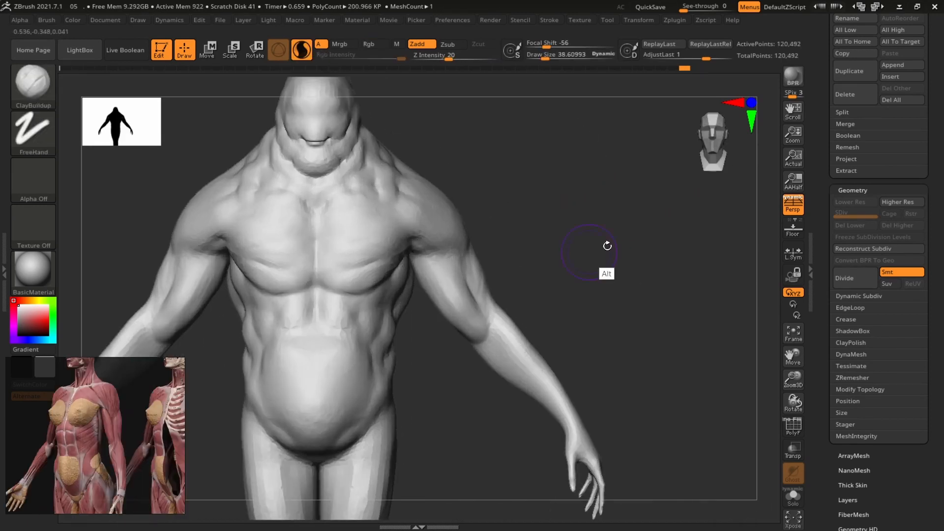
pyautogui.moveTo(459, 226); pyautogui.dragTo(517, 193)
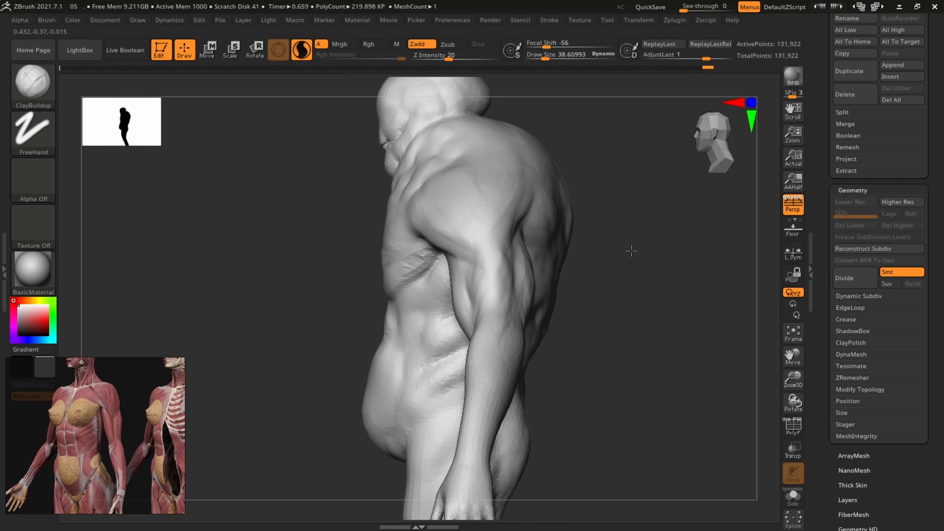
# Reshape the shoulders, arms and waist with the Move brush at draw sizes of about 215 and 109.
pyautogui.press('s')
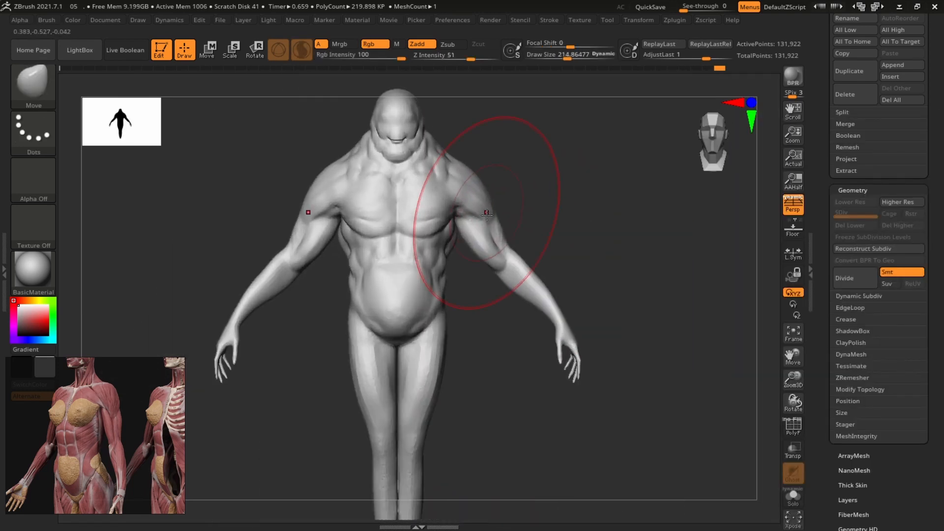
pyautogui.moveTo(474, 212)
pyautogui.mouseDown()
pyautogui.moveTo(564, 338)
pyautogui.moveTo(575, 321)
pyautogui.moveTo(460, 452)
pyautogui.mouseUp()
pyautogui.moveTo(491, 250); pyautogui.dragTo(438, 264)
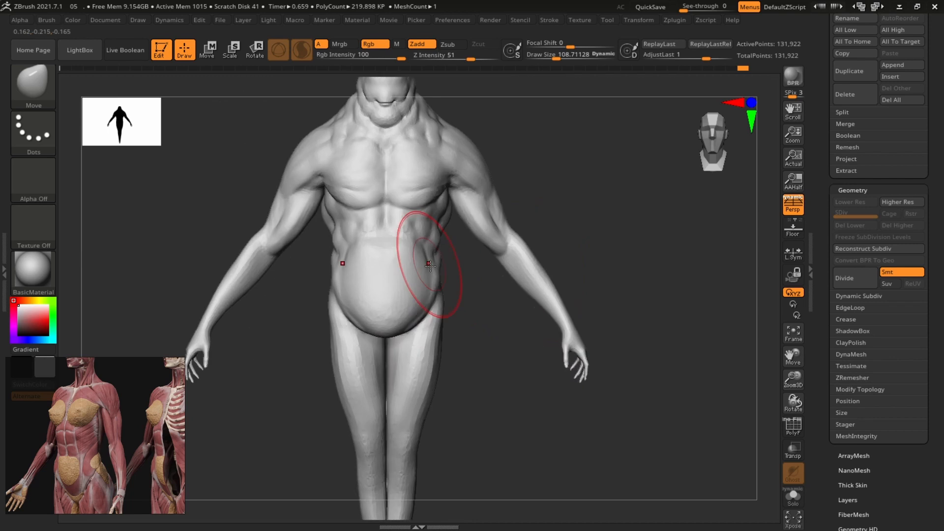
# Adjust the shoulder and upper-body proportions with the Move brush from several angles.
pyautogui.moveTo(519, 197); pyautogui.dragTo(615, 191, button='right')
pyautogui.keyDown('alt'); pyautogui.moveTo(616, 191); pyautogui.dragTo(731, 245); pyautogui.keyUp('alt')
pyautogui.moveTo(731, 245)
pyautogui.keyDown('alt'); pyautogui.mouseDown(button='right')
pyautogui.moveTo(502, 164)
pyautogui.moveTo(403, 170)
pyautogui.mouseUp(button='right'); pyautogui.keyUp('alt')
pyautogui.press('s')
pyautogui.moveTo(511, 164); pyautogui.dragTo(505, 164)
pyautogui.moveTo(505, 154)
pyautogui.mouseDown(button='right')
pyautogui.moveTo(628, 207)
pyautogui.moveTo(573, 232)
pyautogui.moveTo(449, 228)
pyautogui.moveTo(515, 322)
pyautogui.moveTo(417, 233)
pyautogui.moveTo(408, 267)
pyautogui.moveTo(412, 257)
pyautogui.moveTo(516, 317)
pyautogui.moveTo(486, 260)
pyautogui.moveTo(460, 348)
pyautogui.moveTo(647, 289)
pyautogui.moveTo(636, 408)
pyautogui.moveTo(600, 258)
pyautogui.moveTo(440, 265)
pyautogui.mouseUp(button='right')
# Sculpt the shoulder, elbow and forearm muscles with ClayBuildup and Sculptris Pro at draw sizes of about 45 and 48.
pyautogui.press('b')
pyautogui.press('c')
pyautogui.press('b')
pyautogui.press('s')
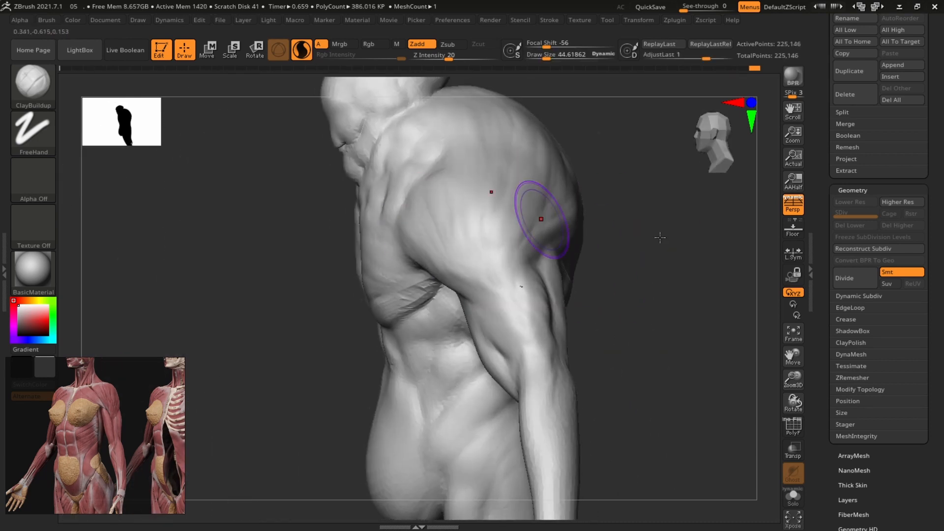
pyautogui.moveTo(660, 238)
pyautogui.mouseDown(button='right')
pyautogui.moveTo(663, 278)
pyautogui.moveTo(440, 278)
pyautogui.moveTo(467, 312)
pyautogui.moveTo(455, 253)
pyautogui.moveTo(343, 331)
pyautogui.moveTo(409, 204)
pyautogui.moveTo(457, 251)
pyautogui.moveTo(407, 282)
pyautogui.mouseUp(button='right')
pyautogui.press('s')
pyautogui.moveTo(407, 281); pyautogui.dragTo(409, 331)
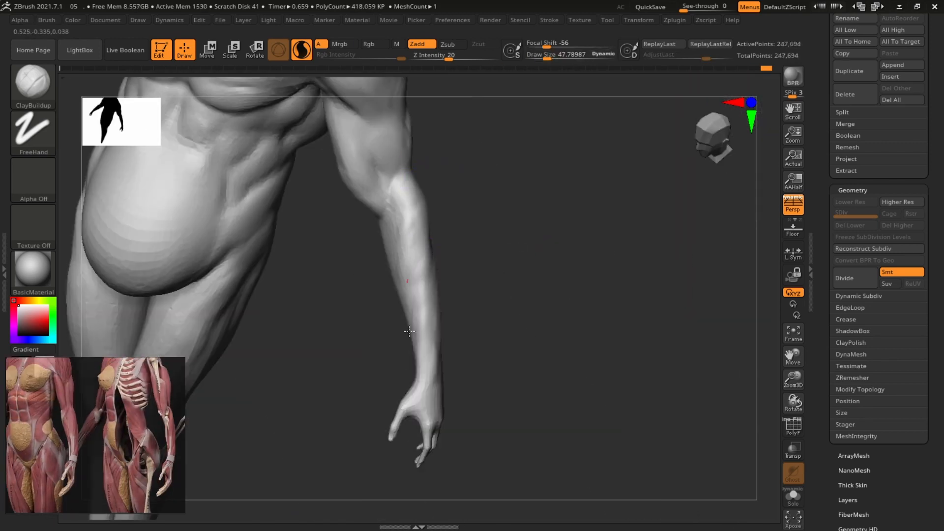
# Refine the elbow and back of the forearm with ClayBuildup at a draw size of about 28 and the Inflat brush at about 146.
pyautogui.moveTo(409, 331)
pyautogui.mouseDown(button='right')
pyautogui.moveTo(514, 198)
pyautogui.moveTo(467, 259)
pyautogui.moveTo(383, 205)
pyautogui.moveTo(333, 226)
pyautogui.moveTo(407, 274)
pyautogui.moveTo(559, 260)
pyautogui.moveTo(495, 266)
pyautogui.moveTo(520, 266)
pyautogui.mouseUp(button='right')
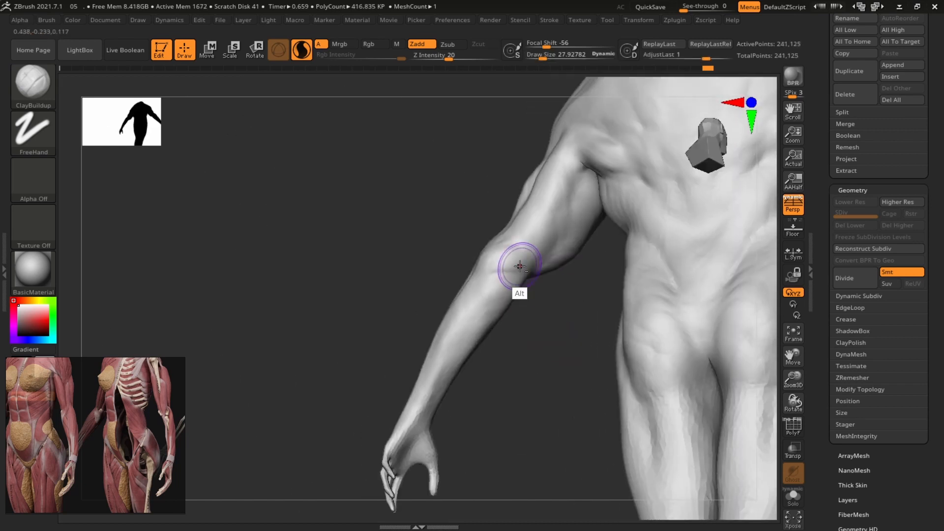
pyautogui.moveTo(580, 179)
pyautogui.mouseDown(button='right')
pyautogui.moveTo(524, 192)
pyautogui.moveTo(502, 154)
pyautogui.moveTo(651, 230)
pyautogui.moveTo(611, 265)
pyautogui.moveTo(418, 246)
pyautogui.moveTo(472, 284)
pyautogui.moveTo(468, 316)
pyautogui.moveTo(632, 279)
pyautogui.moveTo(655, 331)
pyautogui.moveTo(590, 255)
pyautogui.mouseUp(button='right')
pyautogui.keyDown('ctrl'); pyautogui.moveTo(590, 256); pyautogui.dragTo(558, 239); pyautogui.keyUp('ctrl')
pyautogui.press('w')
pyautogui.press('q')
pyautogui.keyDown('ctrl'); pyautogui.moveTo(499, 298); pyautogui.dragTo(529, 261, button='right'); pyautogui.keyUp('ctrl')
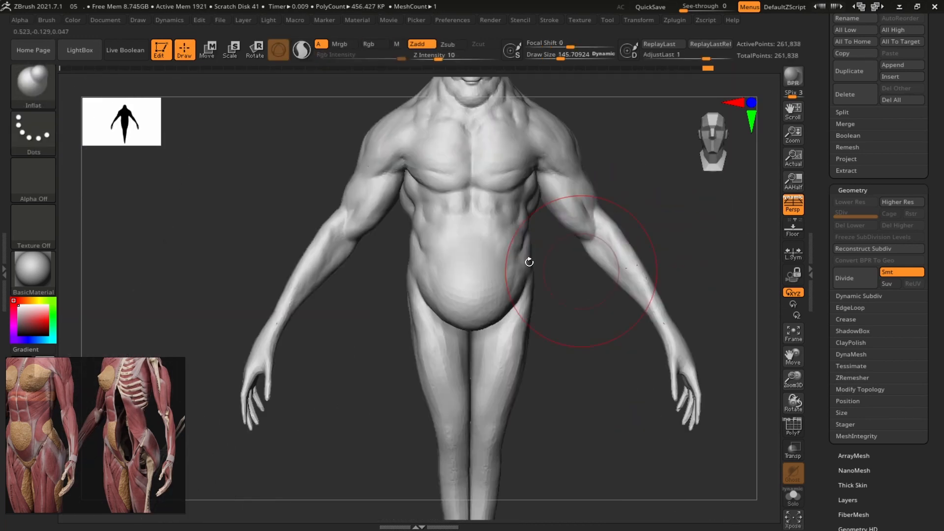
# Reshape the figure with the Move brush at a draw size of about 90 using a mask over the arms and waist, and clear the mask.
pyautogui.press('b')
pyautogui.press('m')
pyautogui.press('v')
pyautogui.moveTo(534, 322); pyautogui.dragTo(512, 231, button='right')
pyautogui.keyDown('ctrl'); pyautogui.moveTo(512, 231); pyautogui.dragTo(522, 314); pyautogui.keyUp('ctrl')
pyautogui.moveTo(521, 315)
pyautogui.mouseDown(button='right')
pyautogui.moveTo(539, 308)
pyautogui.moveTo(531, 286)
pyautogui.moveTo(446, 263)
pyautogui.moveTo(547, 360)
pyautogui.moveTo(541, 285)
pyautogui.moveTo(546, 375)
pyautogui.mouseUp(button='right')
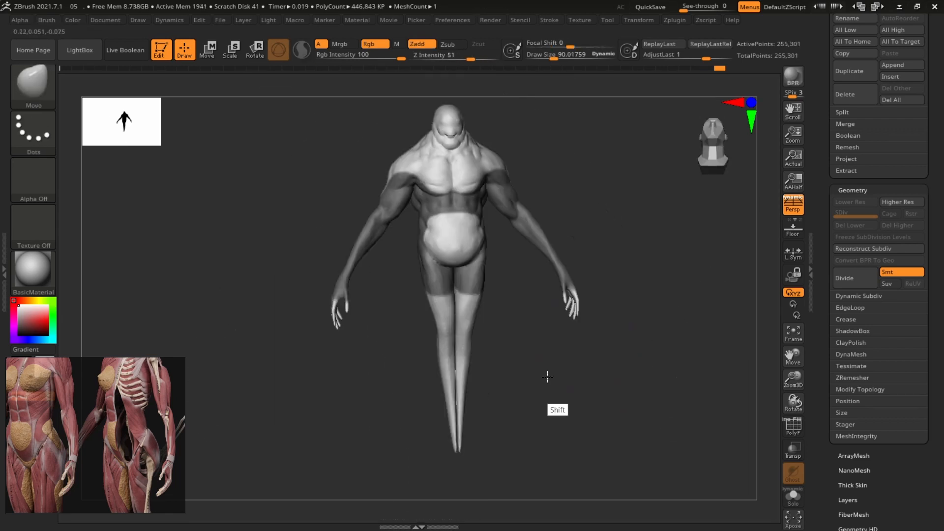
pyautogui.keyDown('ctrl'); pyautogui.moveTo(546, 375); pyautogui.dragTo(580, 403); pyautogui.keyUp('ctrl')
pyautogui.keyDown('shift'); pyautogui.moveTo(457, 276); pyautogui.dragTo(462, 251); pyautogui.keyUp('shift')
pyautogui.keyDown('ctrl'); pyautogui.moveTo(462, 251); pyautogui.dragTo(526, 311, button='right'); pyautogui.keyUp('ctrl')
# Build up the hip and front thigh muscles with ClayBuildup at a draw size of about 33.
pyautogui.press('s')
pyautogui.moveTo(527, 314); pyautogui.dragTo(523, 313)
pyautogui.moveTo(523, 313)
pyautogui.mouseDown(button='right')
pyautogui.moveTo(507, 266)
pyautogui.moveTo(525, 278)
pyautogui.moveTo(532, 238)
pyautogui.moveTo(464, 337)
pyautogui.moveTo(525, 212)
pyautogui.mouseUp(button='right')
pyautogui.press('b')
pyautogui.press('c')
pyautogui.press('b')
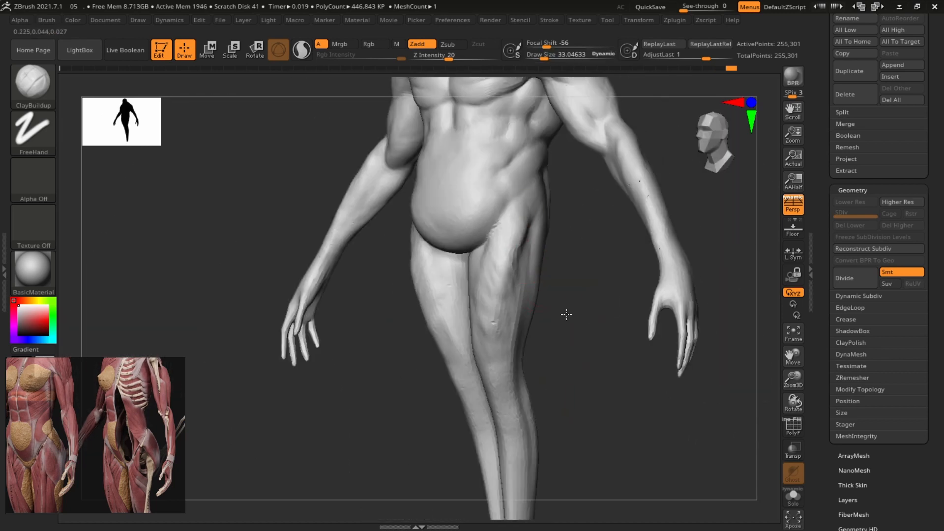
pyautogui.moveTo(566, 314)
pyautogui.mouseDown(button='right')
pyautogui.moveTo(628, 354)
pyautogui.moveTo(556, 384)
pyautogui.moveTo(561, 430)
pyautogui.moveTo(637, 331)
pyautogui.moveTo(668, 369)
pyautogui.moveTo(647, 283)
pyautogui.moveTo(615, 275)
pyautogui.mouseUp(button='right')
pyautogui.moveTo(508, 232); pyautogui.dragTo(516, 283)
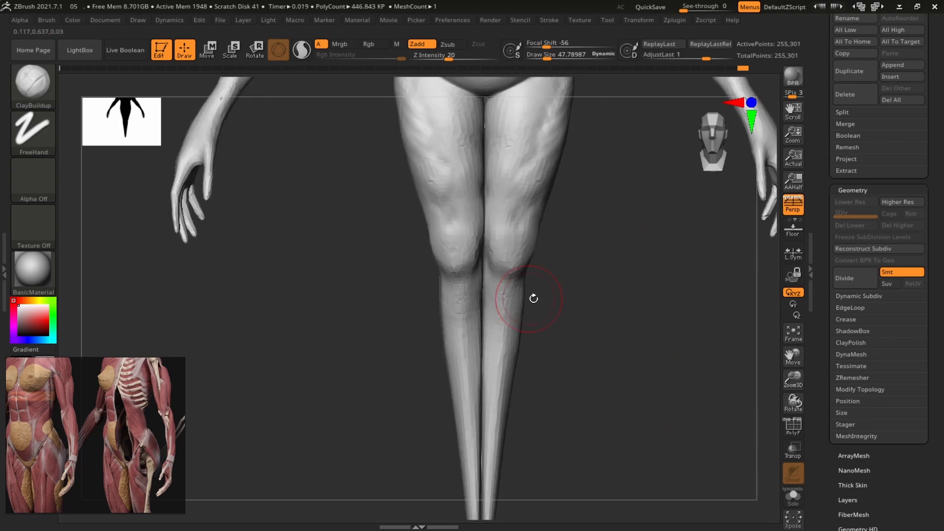
# Sculpt and smooth the knees and lower legs with ClayBuildup at a draw size of about 48.
pyautogui.moveTo(533, 298); pyautogui.dragTo(508, 240, button='right')
pyautogui.moveTo(491, 294); pyautogui.dragTo(492, 369)
pyautogui.keyDown('shift'); pyautogui.moveTo(492, 295); pyautogui.dragTo(506, 428); pyautogui.keyUp('shift')
pyautogui.moveTo(506, 428)
pyautogui.keyDown('ctrl'); pyautogui.mouseDown(button='right')
pyautogui.moveTo(569, 255)
pyautogui.moveTo(572, 411)
pyautogui.moveTo(497, 335)
pyautogui.mouseUp(button='right'); pyautogui.keyUp('ctrl')
pyautogui.press('\\')
pyautogui.moveTo(497, 335); pyautogui.dragTo(503, 311)
# Build up the buttocks and the muscles on the back of the legs with ClayBuildup at a draw size of about 58.
pyautogui.moveTo(504, 311)
pyautogui.keyDown('alt'); pyautogui.mouseDown(button='right')
pyautogui.moveTo(504, 268)
pyautogui.moveTo(548, 263)
pyautogui.moveTo(534, 249)
pyautogui.mouseUp(button='right'); pyautogui.keyUp('alt')
pyautogui.moveTo(652, 283)
pyautogui.mouseDown(button='right')
pyautogui.moveTo(620, 270)
pyautogui.moveTo(639, 264)
pyautogui.moveTo(563, 354)
pyautogui.moveTo(497, 337)
pyautogui.moveTo(647, 381)
pyautogui.moveTo(674, 274)
pyautogui.moveTo(551, 251)
pyautogui.mouseUp(button='right')
pyautogui.press('\\')
pyautogui.keyDown('ctrl'); pyautogui.moveTo(551, 250); pyautogui.dragTo(521, 320, button='right'); pyautogui.keyUp('ctrl')
pyautogui.moveTo(476, 259); pyautogui.dragTo(495, 295)
pyautogui.moveTo(517, 275)
pyautogui.mouseDown(button='right')
pyautogui.moveTo(474, 266)
pyautogui.moveTo(447, 276)
pyautogui.moveTo(448, 256)
pyautogui.moveTo(568, 388)
pyautogui.moveTo(512, 345)
pyautogui.mouseUp(button='right')
pyautogui.moveTo(459, 231)
pyautogui.mouseDown()
pyautogui.moveTo(443, 250)
pyautogui.moveTo(448, 212)
pyautogui.mouseUp()
pyautogui.moveTo(531, 374)
pyautogui.keyDown('ctrl'); pyautogui.mouseDown(button='right')
pyautogui.moveTo(516, 311)
pyautogui.moveTo(533, 368)
pyautogui.mouseUp(button='right'); pyautogui.keyUp('ctrl')
pyautogui.moveTo(455, 231); pyautogui.dragTo(445, 197)
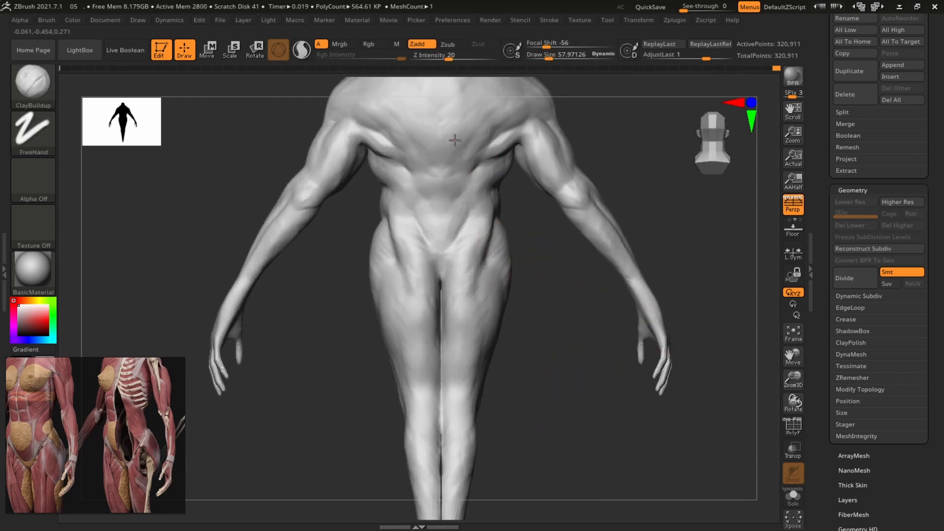
# Refine the hips and outer legs with ClayBuildup from several angles, keeping the draw size at about 58.
pyautogui.moveTo(446, 216); pyautogui.dragTo(495, 320, button='right')
pyautogui.moveTo(542, 411); pyautogui.dragTo(504, 233, button='right')
pyautogui.moveTo(523, 286); pyautogui.dragTo(585, 275, button='right')
pyautogui.click(732, 66)
pyautogui.moveTo(509, 236); pyautogui.dragTo(512, 295)
pyautogui.keyDown('ctrl'); pyautogui.moveTo(647, 251); pyautogui.dragTo(654, 315, button='right'); pyautogui.keyUp('ctrl')
pyautogui.moveTo(614, 295); pyautogui.dragTo(518, 314, button='right')
pyautogui.moveTo(518, 315); pyautogui.dragTo(521, 281)
pyautogui.moveTo(521, 280); pyautogui.dragTo(565, 207, button='right')
pyautogui.moveTo(565, 206); pyautogui.dragTo(558, 246)
pyautogui.moveTo(558, 246)
pyautogui.mouseDown(button='right')
pyautogui.moveTo(634, 327)
pyautogui.moveTo(319, 325)
pyautogui.mouseUp(button='right')
pyautogui.keyDown('ctrl'); pyautogui.moveTo(319, 325); pyautogui.dragTo(304, 300, button='right'); pyautogui.keyUp('ctrl')
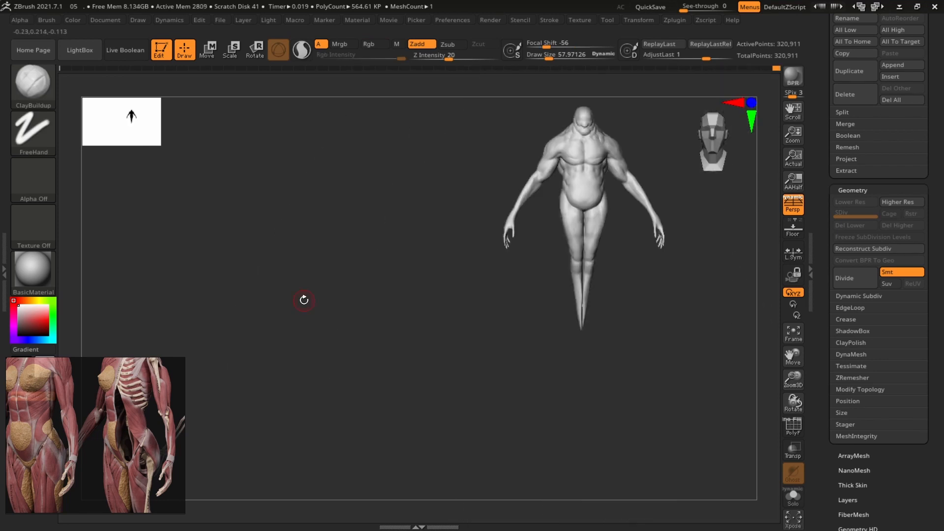
# Adjust the hip and leg proportions with the Move brush at a draw size of about 95 and save the project.
pyautogui.press('b')
pyautogui.press('m')
pyautogui.press('v')
pyautogui.moveTo(511, 236)
pyautogui.keyDown('ctrl'); pyautogui.mouseDown(button='right')
pyautogui.moveTo(563, 268)
pyautogui.moveTo(524, 325)
pyautogui.moveTo(561, 276)
pyautogui.moveTo(459, 267)
pyautogui.mouseUp(button='right'); pyautogui.keyUp('ctrl')
pyautogui.moveTo(489, 436)
pyautogui.mouseDown(button='right')
pyautogui.moveTo(660, 320)
pyautogui.moveTo(654, 278)
pyautogui.moveTo(634, 364)
pyautogui.mouseUp(button='right')
pyautogui.moveTo(501, 291); pyautogui.dragTo(501, 297)
pyautogui.moveTo(654, 315)
pyautogui.keyDown('alt'); pyautogui.mouseDown(button='right')
pyautogui.moveTo(662, 249)
pyautogui.moveTo(621, 287)
pyautogui.mouseUp(button='right'); pyautogui.keyUp('alt')
pyautogui.hotkey('ctrl', 's')
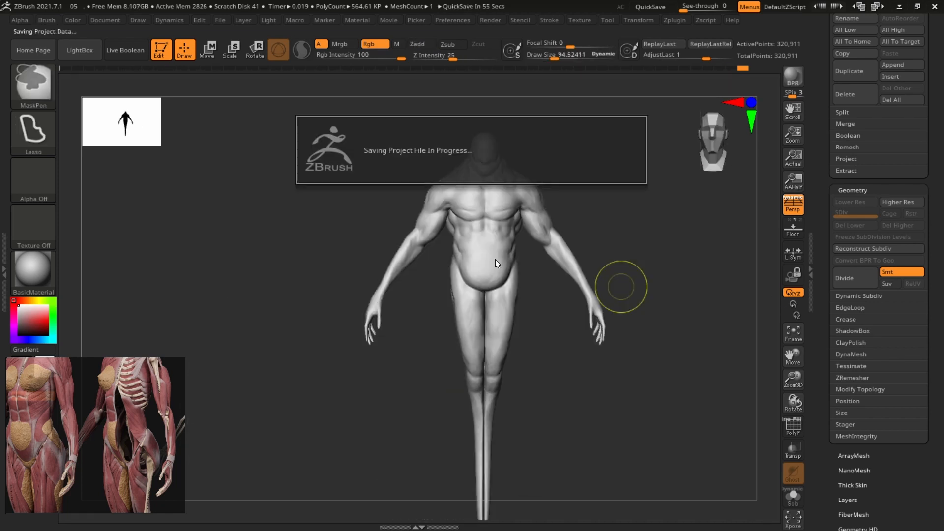
# Smooth the faceted area below the lower lip with Sculptris Pro on at a draw size of about 17.
pyautogui.keyDown('alt'); pyautogui.moveTo(700, 288); pyautogui.dragTo(699, 368, button='right'); pyautogui.keyUp('alt')
pyautogui.keyDown('alt'); pyautogui.moveTo(690, 205); pyautogui.dragTo(676, 413, button='right'); pyautogui.keyUp('alt')
pyautogui.keyDown('alt'); pyautogui.moveTo(471, 249); pyautogui.dragTo(522, 271, button='right'); pyautogui.keyUp('alt')
pyautogui.press('s')
pyautogui.moveTo(522, 270); pyautogui.dragTo(510, 282)
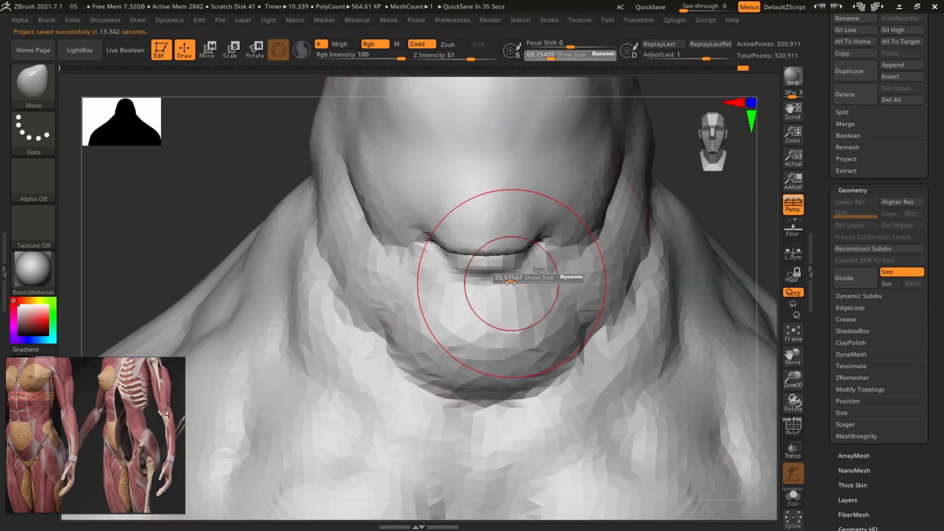
pyautogui.moveTo(723, 239)
pyautogui.keyDown('alt'); pyautogui.mouseDown()
pyautogui.moveTo(736, 207)
pyautogui.moveTo(728, 213)
pyautogui.mouseUp(); pyautogui.keyUp('alt')
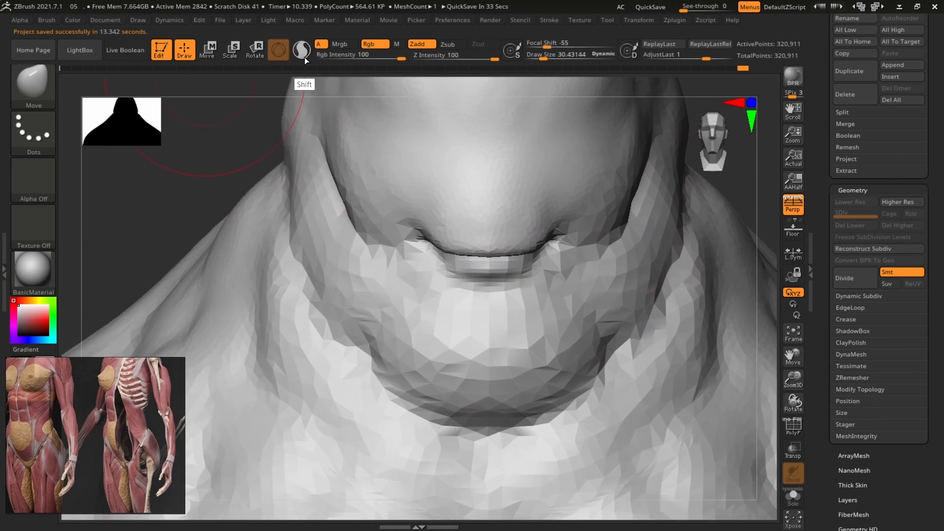
pyautogui.press('s')
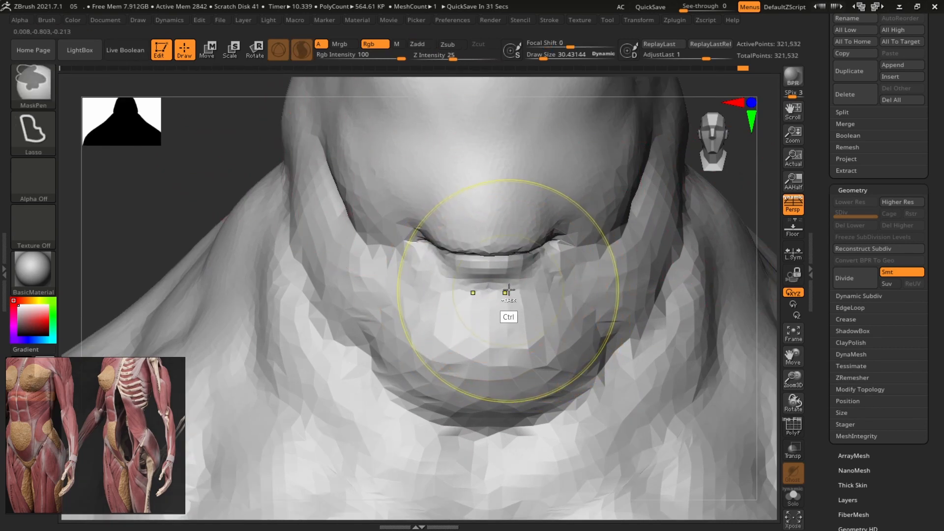
pyautogui.moveTo(506, 295)
pyautogui.mouseDown()
pyautogui.moveTo(517, 294)
pyautogui.moveTo(506, 297)
pyautogui.mouseUp()
pyautogui.press('shift')
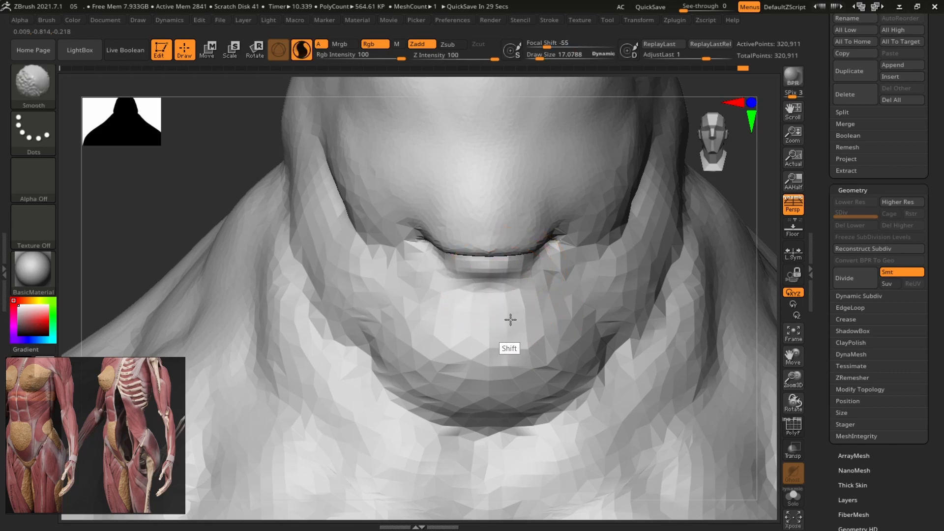
pyautogui.moveTo(553, 323)
pyautogui.keyDown('shift'); pyautogui.mouseDown()
pyautogui.moveTo(561, 285)
pyautogui.moveTo(527, 311)
pyautogui.mouseUp(); pyautogui.keyUp('shift')
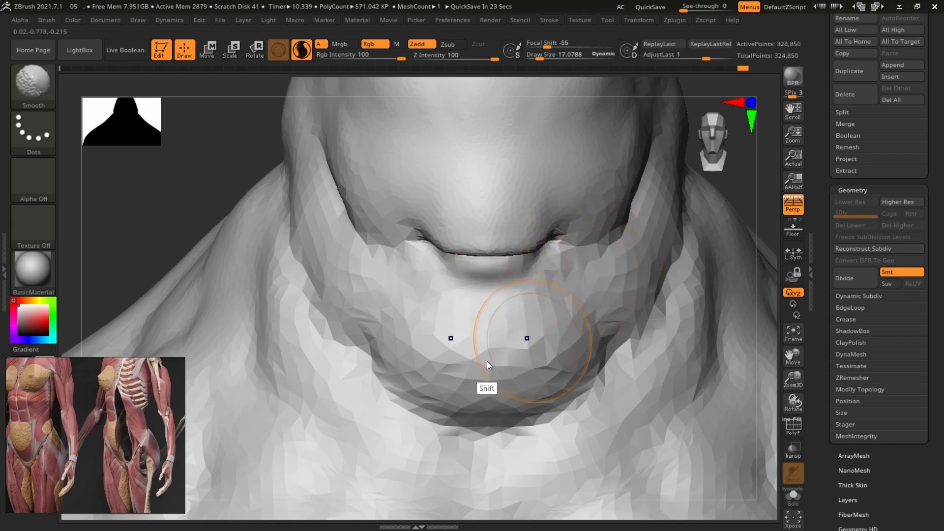
# Smooth the mouth corners, lower cheeks and jaw with the Smooth brush at a draw size of about 17.
pyautogui.keyDown('shift'); pyautogui.moveTo(625, 285); pyautogui.dragTo(571, 263); pyautogui.keyUp('shift')
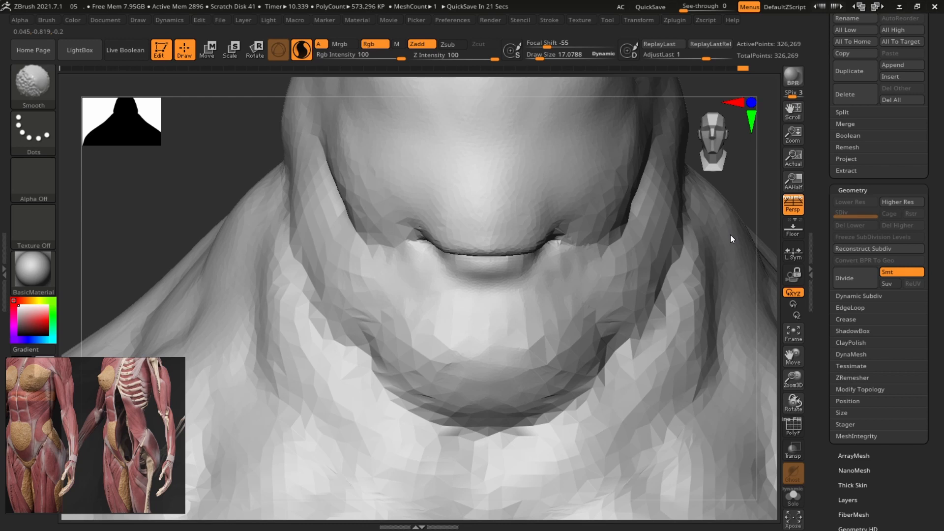
pyautogui.moveTo(565, 244)
pyautogui.keyDown('shift'); pyautogui.mouseDown()
pyautogui.moveTo(603, 285)
pyautogui.moveTo(613, 241)
pyautogui.mouseUp(); pyautogui.keyUp('shift')
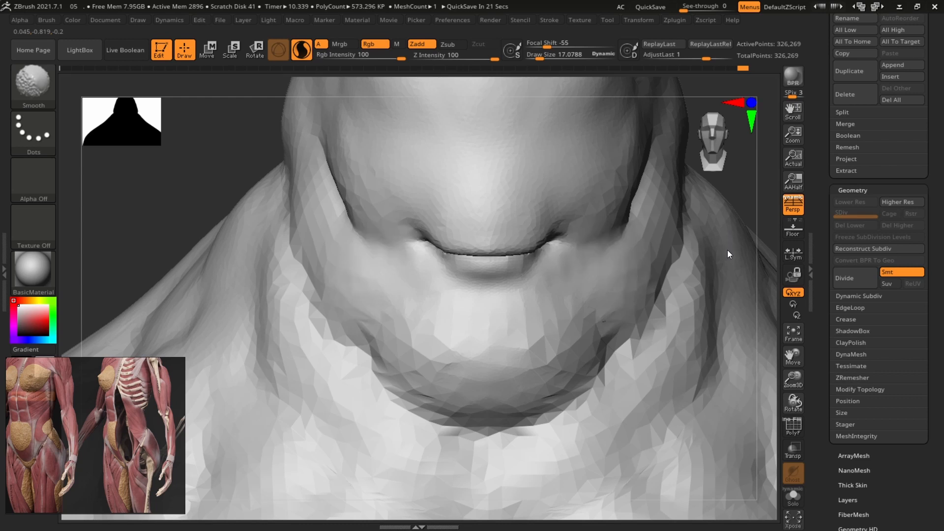
pyautogui.keyDown('shift'); pyautogui.moveTo(561, 379); pyautogui.dragTo(625, 322); pyautogui.keyUp('shift')
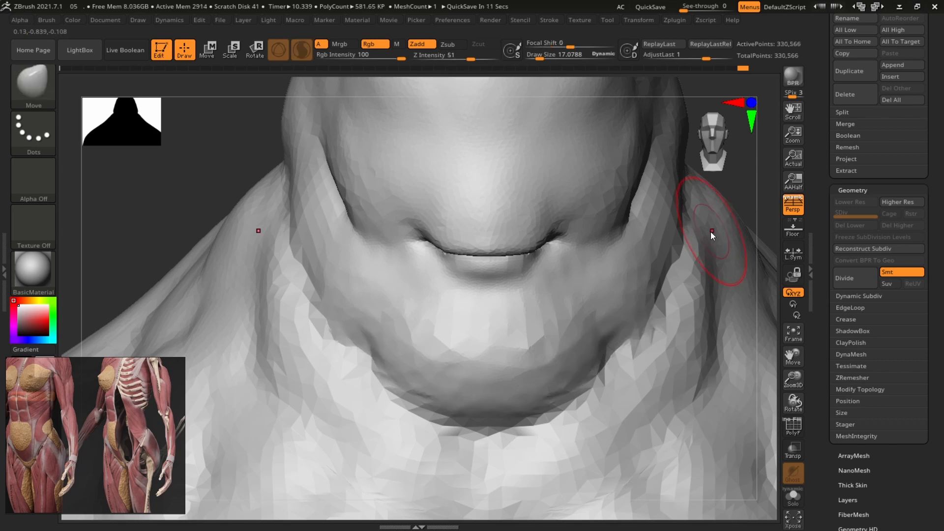
# Carve the mouth crease upward from both corners along the cheeks with DamStandard and Sculptris Pro at a draw size of about 6.6.
pyautogui.moveTo(749, 191)
pyautogui.keyDown('alt'); pyautogui.mouseDown()
pyautogui.moveTo(491, 164)
pyautogui.moveTo(638, 173)
pyautogui.moveTo(736, 194)
pyautogui.moveTo(715, 232)
pyautogui.moveTo(712, 216)
pyautogui.moveTo(589, 268)
pyautogui.mouseUp(); pyautogui.keyUp('alt')
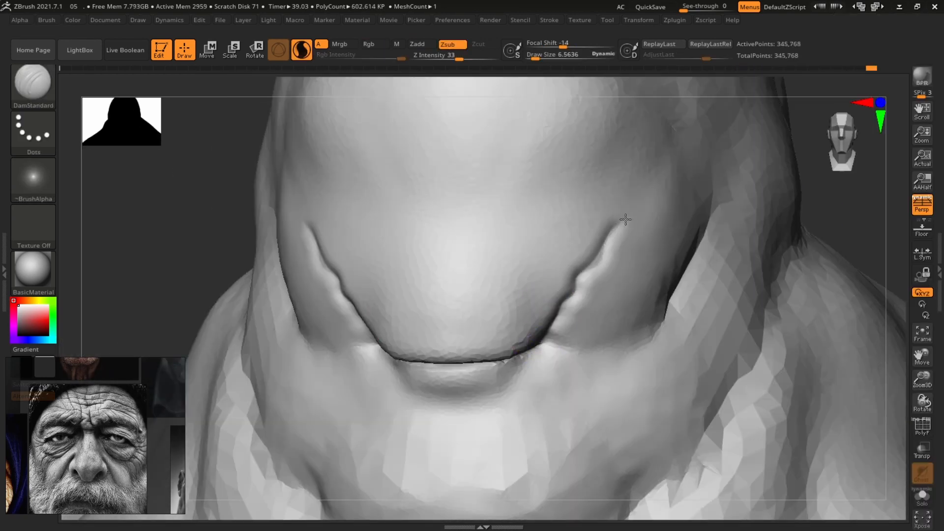
pyautogui.moveTo(463, 361)
pyautogui.keyDown('alt'); pyautogui.mouseDown()
pyautogui.moveTo(514, 364)
pyautogui.moveTo(614, 220)
pyautogui.mouseUp(); pyautogui.keyUp('alt')
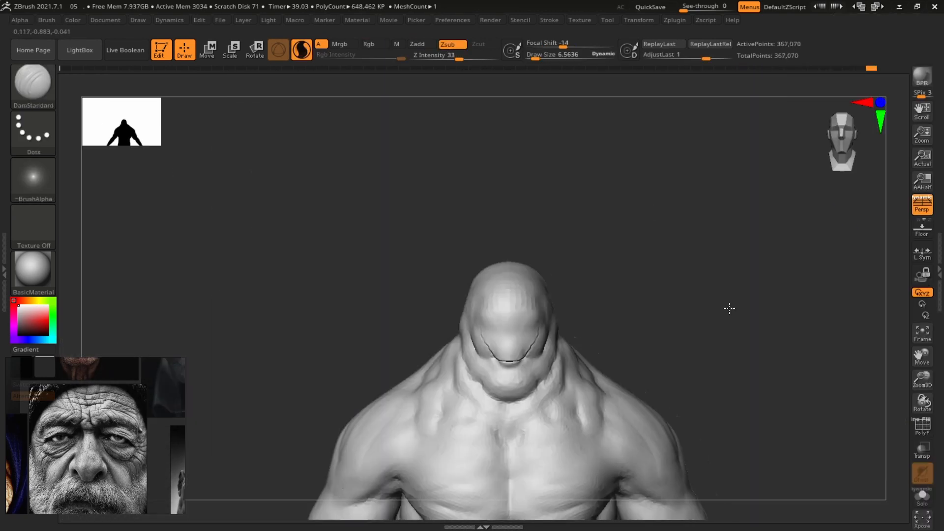
pyautogui.keyDown('alt'); pyautogui.moveTo(729, 310); pyautogui.dragTo(706, 274); pyautogui.keyUp('alt')
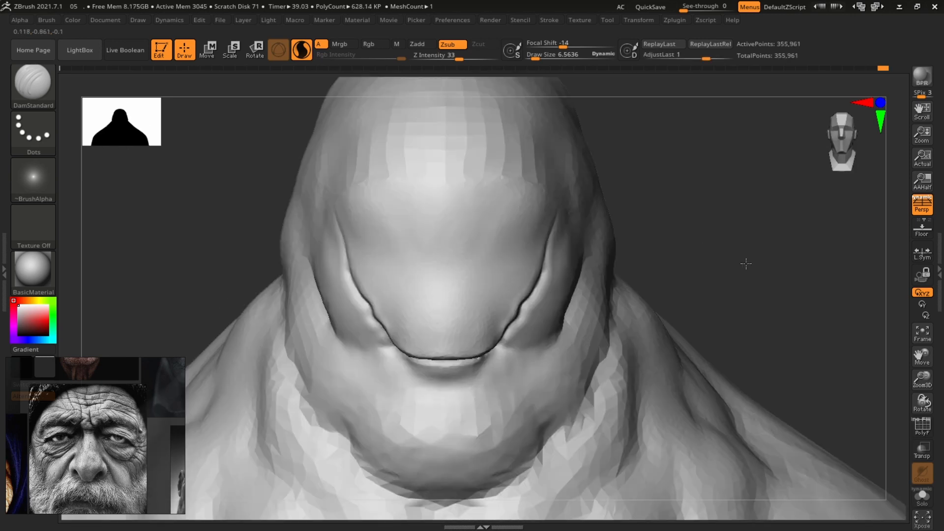
pyautogui.moveTo(457, 320); pyautogui.dragTo(611, 330)
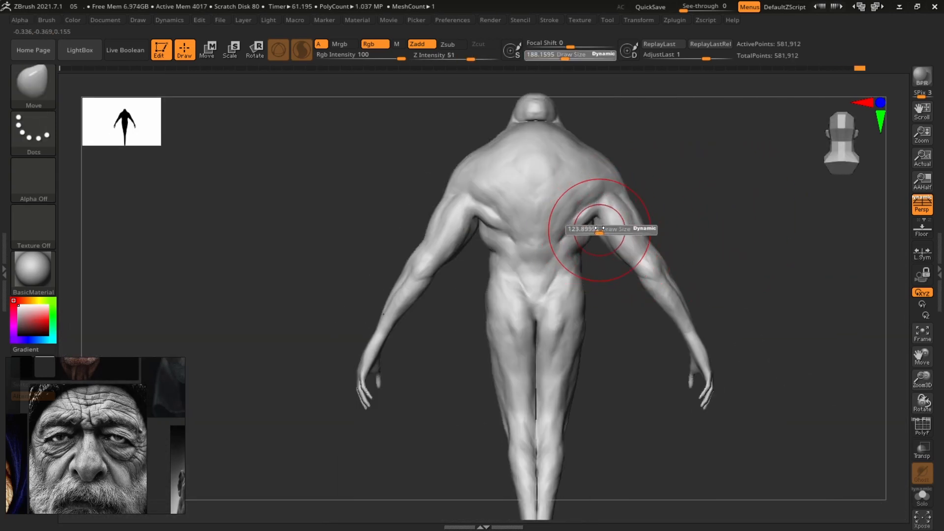
# Adjust the back and armpit silhouette with the Move brush at a draw size of about 124.
pyautogui.moveTo(598, 217); pyautogui.dragTo(601, 225)
pyautogui.moveTo(693, 193)
pyautogui.keyDown('ctrl'); pyautogui.mouseDown(button='right')
pyautogui.moveTo(668, 188)
pyautogui.moveTo(702, 190)
pyautogui.mouseUp(button='right'); pyautogui.keyUp('ctrl')
pyautogui.moveTo(767, 234); pyautogui.dragTo(640, 251)
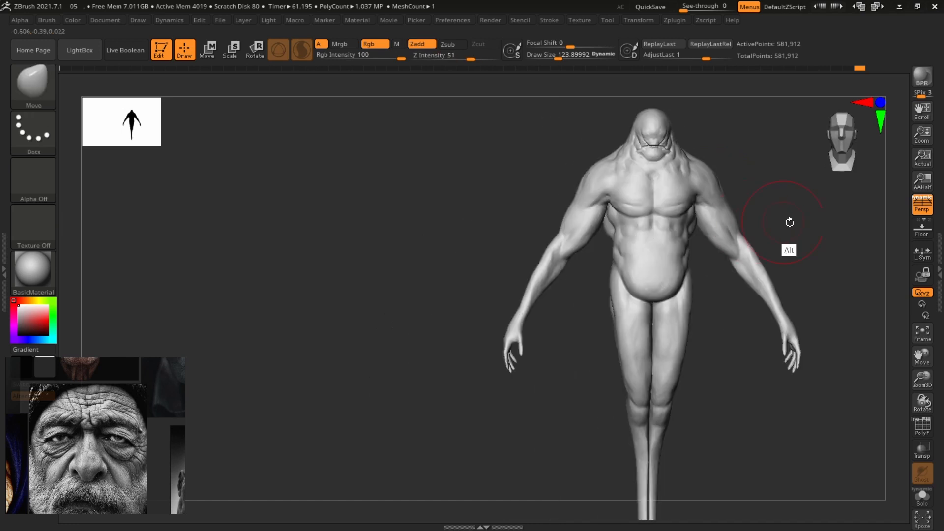
pyautogui.moveTo(786, 221)
pyautogui.mouseDown()
pyautogui.moveTo(777, 211)
pyautogui.moveTo(736, 229)
pyautogui.moveTo(678, 233)
pyautogui.mouseUp()
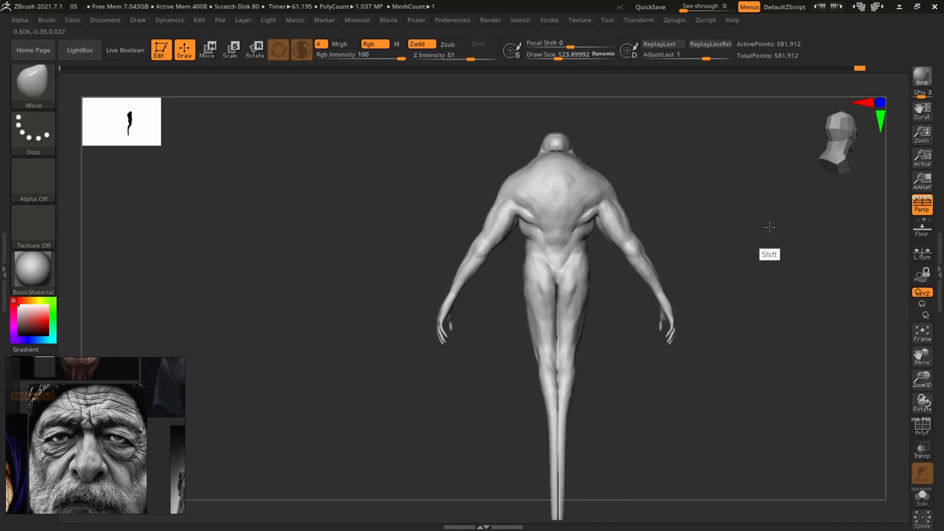
# Paint a FreeHand mask at a draw size of about 9 along the lower back edge and rear upper arms, and invert it.
pyautogui.keyDown('ctrl'); pyautogui.moveTo(771, 225); pyautogui.dragTo(876, 237, button='right'); pyautogui.keyUp('ctrl')
pyautogui.press('s')
pyautogui.click(703, 253)
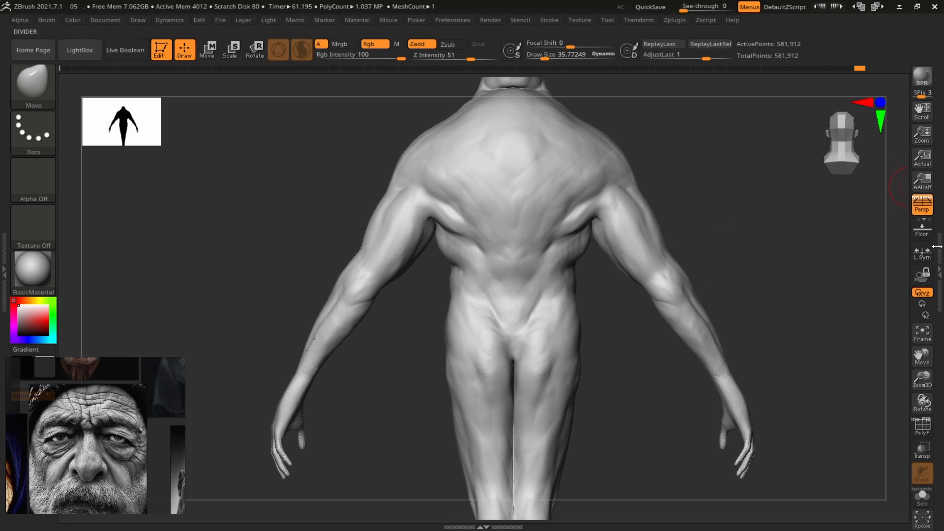
pyautogui.keyDown('alt'); pyautogui.moveTo(718, 232); pyautogui.dragTo(733, 228, button='right'); pyautogui.keyUp('alt')
pyautogui.keyDown('ctrl'); pyautogui.moveTo(733, 228); pyautogui.dragTo(772, 246, button='right'); pyautogui.keyUp('ctrl')
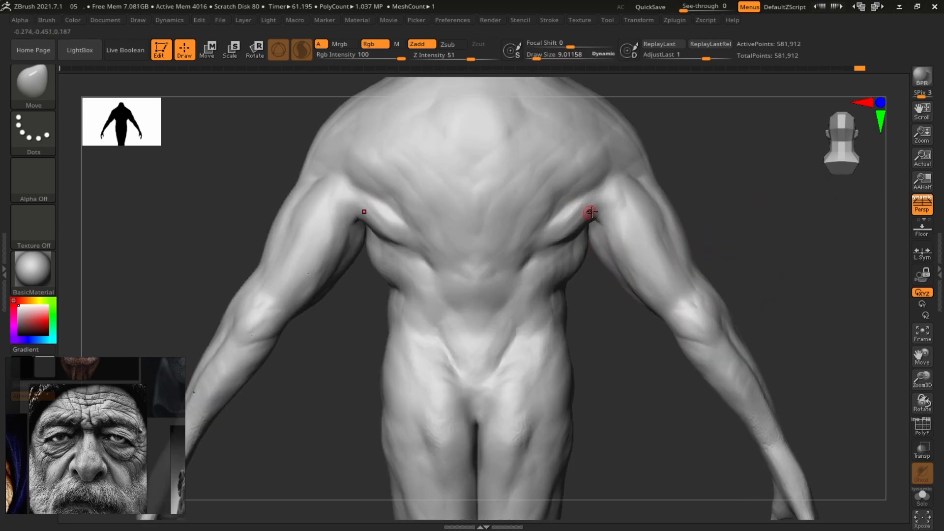
pyautogui.press('ctrl')
pyautogui.keyDown('ctrl'); pyautogui.click(54, 140); pyautogui.keyUp('ctrl')
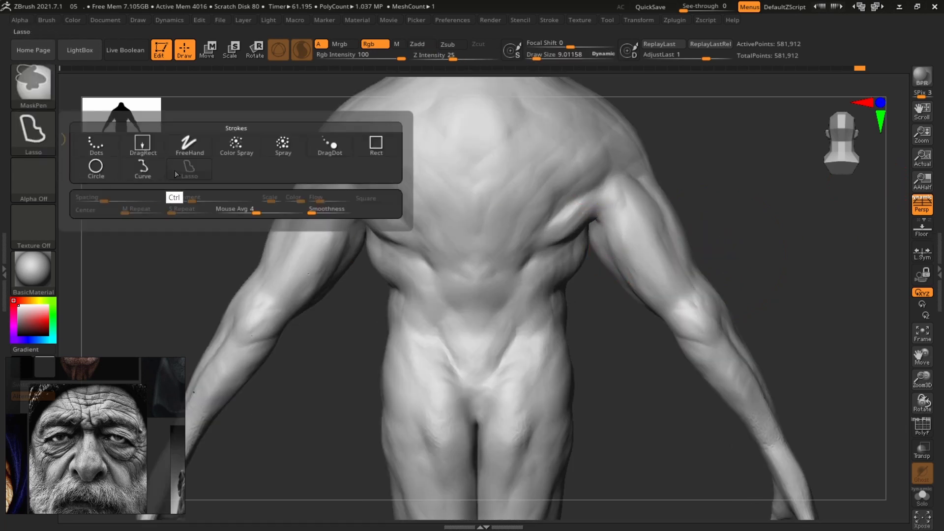
pyautogui.keyDown('ctrl'); pyautogui.click(191, 143); pyautogui.keyUp('ctrl')
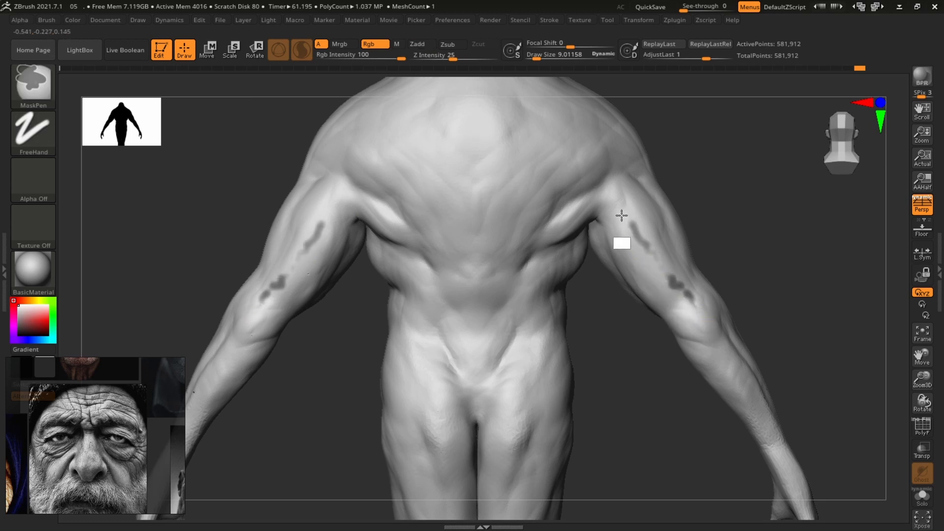
pyautogui.keyDown('ctrl'); pyautogui.click(742, 260); pyautogui.keyUp('ctrl')
# Pull the unmasked strips on the back and arms down into long ragged hanging flaps with the Move brush at a draw size of about 195.
pyautogui.press('f')
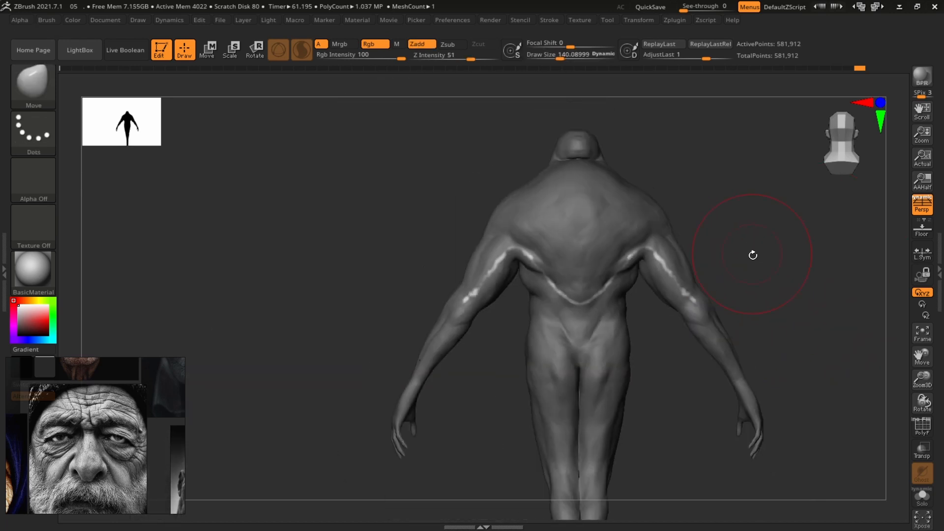
pyautogui.moveTo(752, 253); pyautogui.dragTo(752, 312)
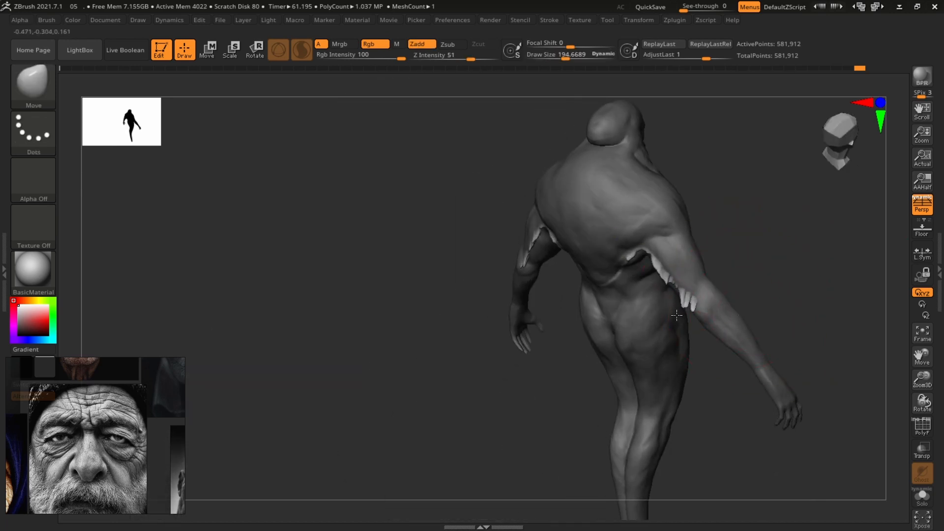
pyautogui.moveTo(648, 279); pyautogui.dragTo(650, 298)
pyautogui.moveTo(619, 272); pyautogui.dragTo(602, 322)
pyautogui.moveTo(753, 211)
pyautogui.mouseDown()
pyautogui.moveTo(774, 198)
pyautogui.moveTo(755, 231)
pyautogui.mouseUp()
pyautogui.moveTo(598, 303); pyautogui.dragTo(598, 336)
pyautogui.moveTo(641, 288); pyautogui.dragTo(646, 313)
pyautogui.moveTo(705, 274); pyautogui.dragTo(702, 304)
pyautogui.moveTo(699, 300); pyautogui.dragTo(677, 373)
pyautogui.moveTo(668, 247)
pyautogui.mouseDown()
pyautogui.moveTo(656, 333)
pyautogui.moveTo(696, 328)
pyautogui.mouseUp()
pyautogui.moveTo(679, 295); pyautogui.dragTo(679, 317)
pyautogui.moveTo(774, 276); pyautogui.dragTo(682, 327)
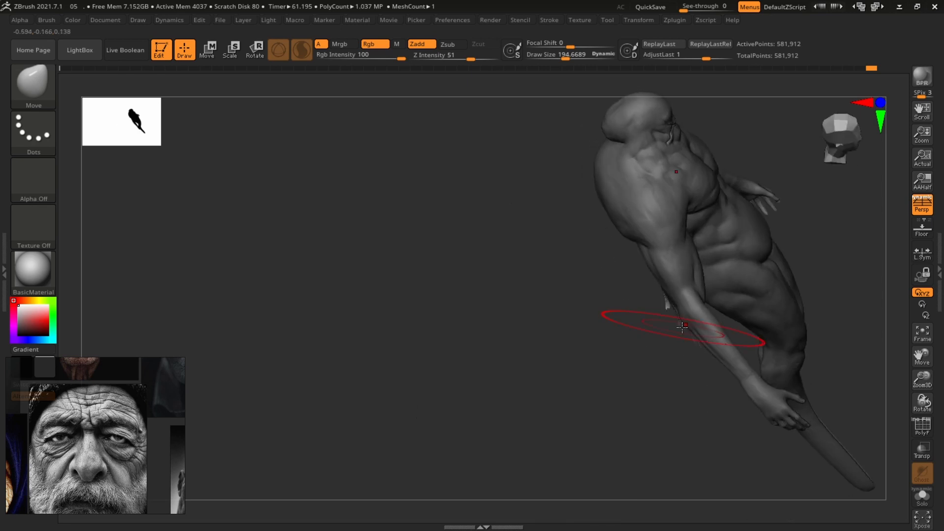
# Smooth the hanging flaps on the back and arms with Sculptris Pro at a draw size of about 195.
pyautogui.keyDown('shift'); pyautogui.moveTo(641, 392); pyautogui.dragTo(693, 384); pyautogui.keyUp('shift')
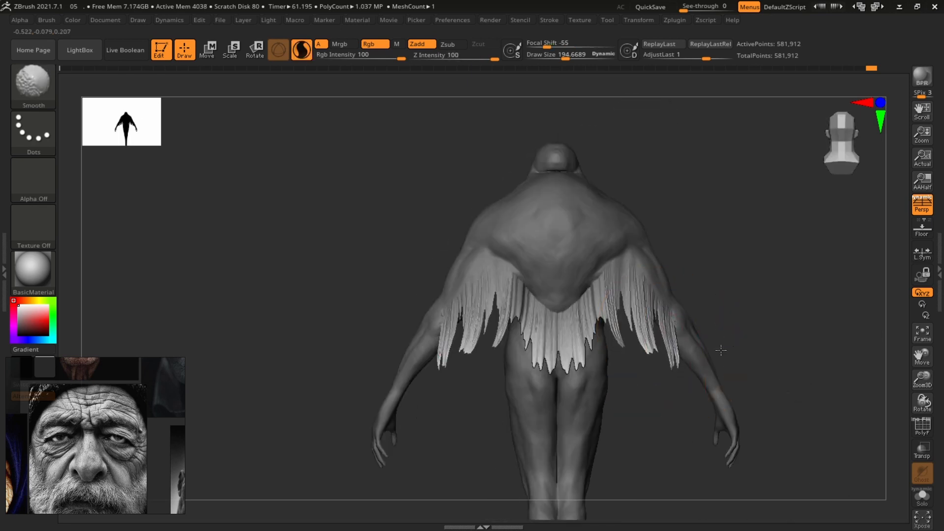
pyautogui.hotkey('ctrl', 'z')
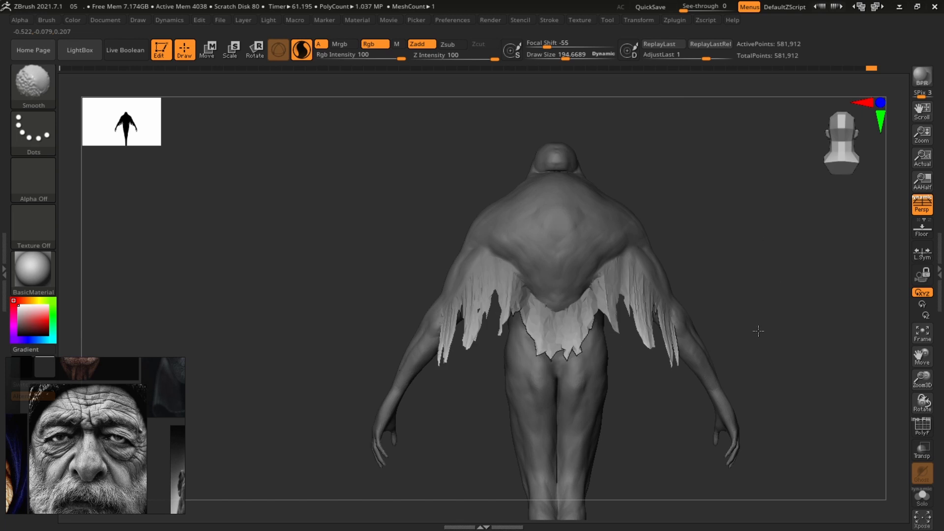
pyautogui.hotkey('ctrl', 'z')
pyautogui.keyDown('alt'); pyautogui.moveTo(759, 331); pyautogui.dragTo(662, 282); pyautogui.keyUp('alt')
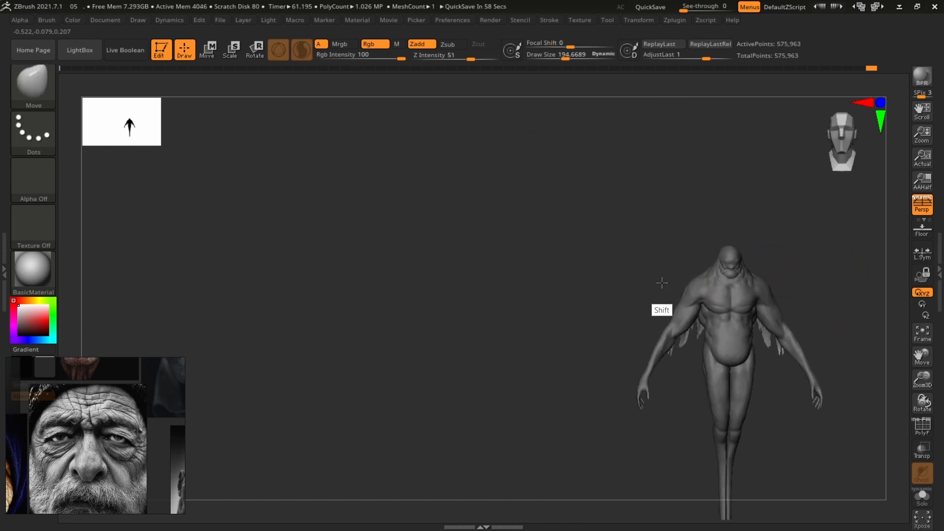
pyautogui.moveTo(787, 246)
pyautogui.keyDown('alt'); pyautogui.mouseDown()
pyautogui.moveTo(612, 180)
pyautogui.moveTo(803, 224)
pyautogui.moveTo(705, 269)
pyautogui.moveTo(656, 268)
pyautogui.mouseUp(); pyautogui.keyUp('alt')
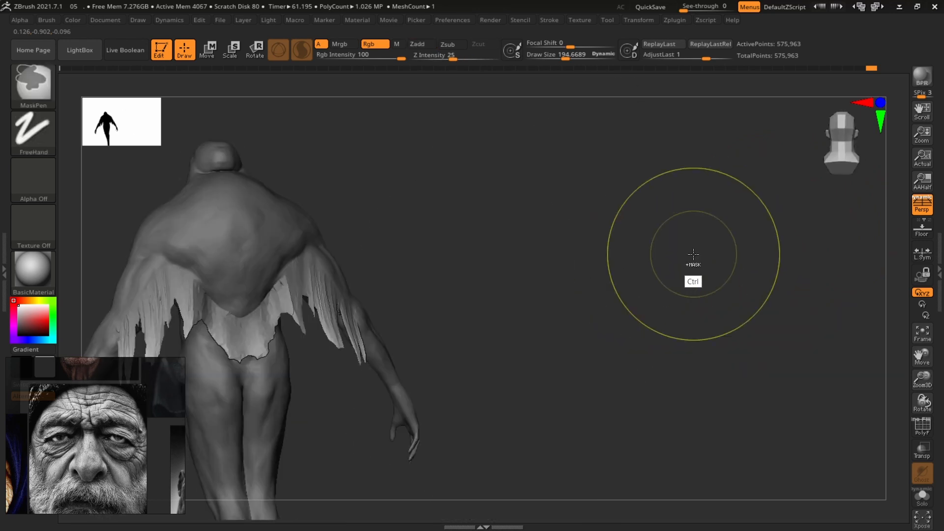
# Undo the stretching and smoothing of the ragged hanging flaps on the back and arms.
pyautogui.hotkey('ctrl', 'z')
pyautogui.hotkey('ctrl', 'z')
pyautogui.hotkey('ctrl', 'z')
pyautogui.hotkey('ctrl', 'z')
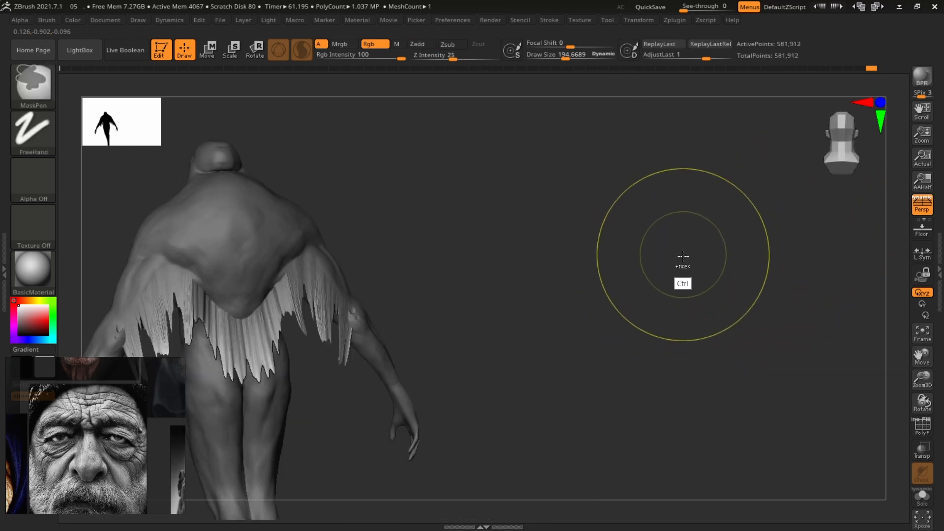
pyautogui.hotkey('ctrl', 'z')
pyautogui.hotkey('ctrl', 'z')
pyautogui.hotkey('ctrl', 'z')
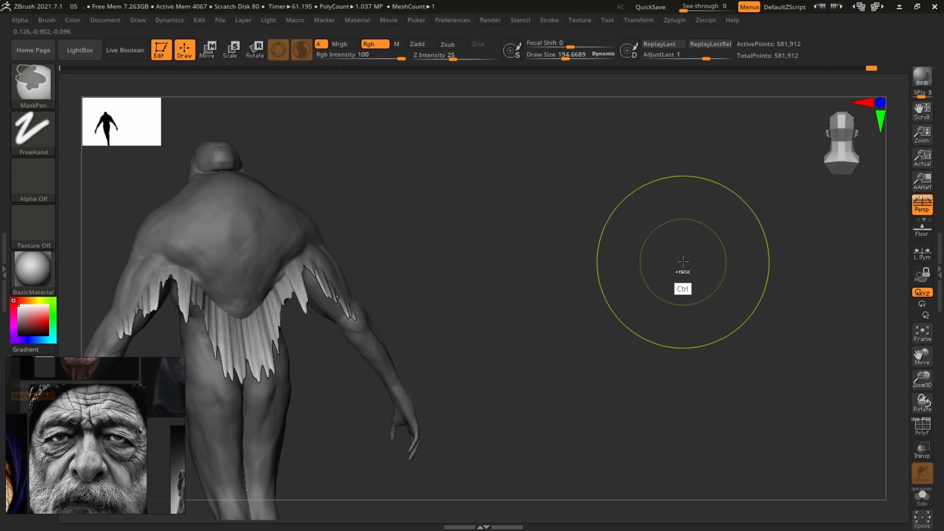
pyautogui.hotkey('ctrl', 'z')
pyautogui.hotkey('ctrl', 'z')
pyautogui.hotkey('ctrl', 'z')
pyautogui.hotkey('ctrl', 'z')
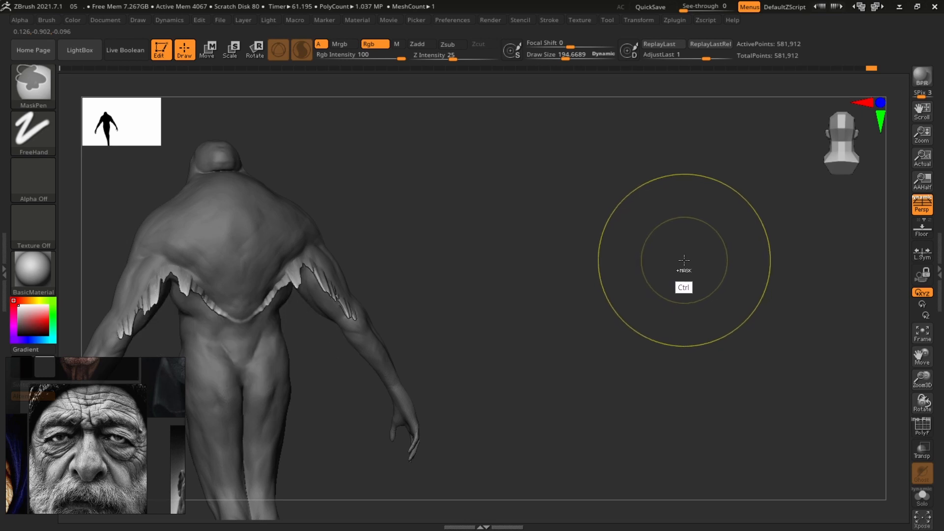
# Try to pull the unmasked arm and back strips into hanging flaps with the Move brush, draw size about 195, without Sculptris Pro.
pyautogui.moveTo(682, 259); pyautogui.dragTo(665, 238)
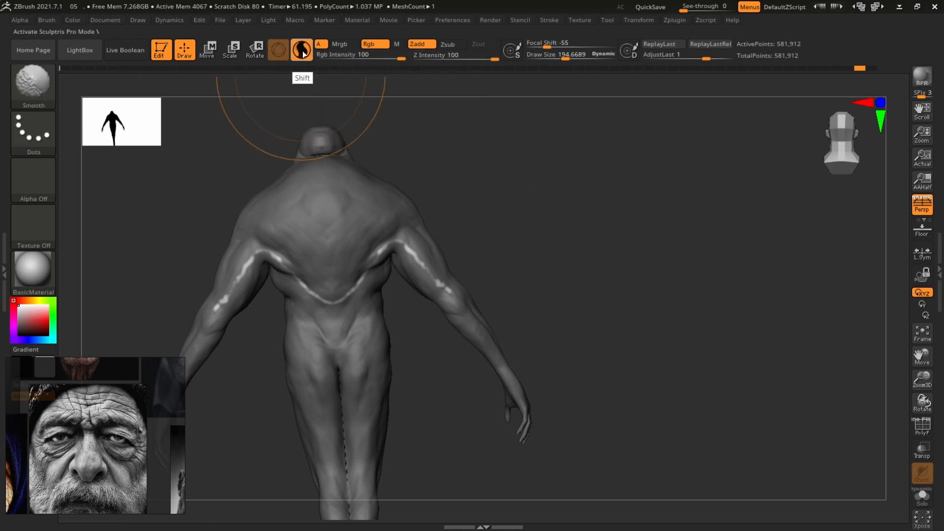
pyautogui.moveTo(502, 276); pyautogui.dragTo(432, 281)
pyautogui.moveTo(454, 314); pyautogui.dragTo(454, 322)
pyautogui.moveTo(416, 280); pyautogui.dragTo(424, 314)
pyautogui.moveTo(506, 268)
pyautogui.mouseDown()
pyautogui.moveTo(506, 202)
pyautogui.moveTo(520, 194)
pyautogui.mouseUp()
pyautogui.moveTo(453, 318); pyautogui.dragTo(449, 381)
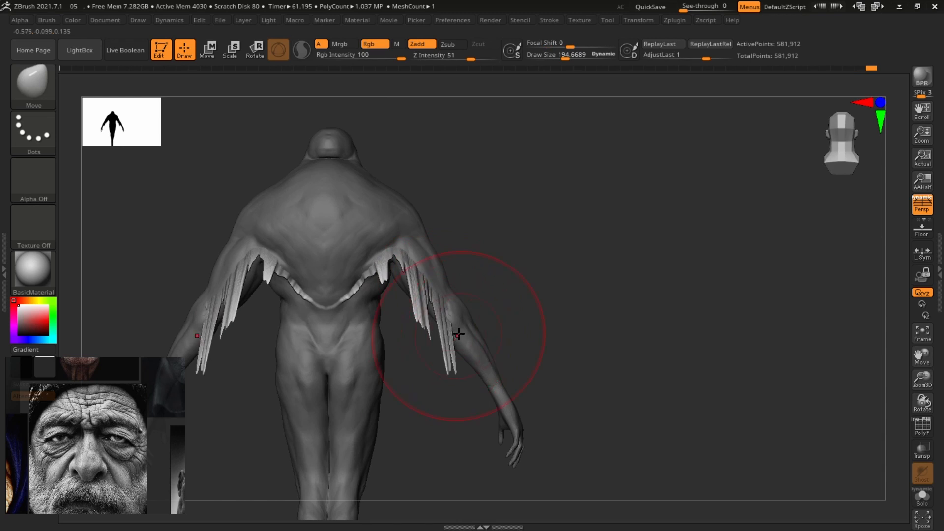
pyautogui.press('s')
pyautogui.moveTo(461, 335); pyautogui.dragTo(453, 337)
pyautogui.moveTo(509, 315); pyautogui.dragTo(455, 317)
pyautogui.press('s')
pyautogui.moveTo(453, 349)
pyautogui.mouseDown()
pyautogui.moveTo(464, 349)
pyautogui.moveTo(424, 332)
pyautogui.moveTo(411, 337)
pyautogui.mouseUp()
pyautogui.keyDown('shift'); pyautogui.moveTo(511, 276); pyautogui.dragTo(553, 265); pyautogui.keyUp('shift')
pyautogui.press('s')
pyautogui.moveTo(512, 300); pyautogui.dragTo(490, 298)
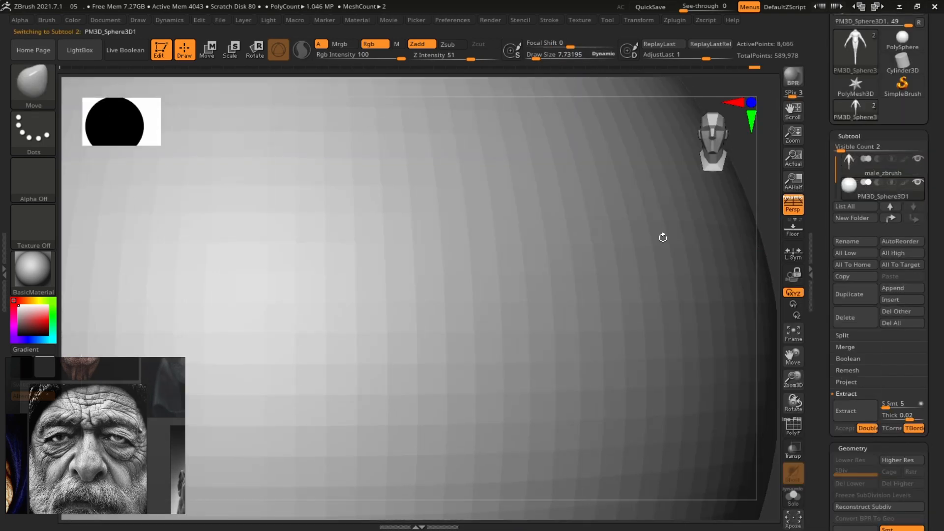
# Scale the added sphere down to a small ball and position it under the armpit, between the upper arm and torso.
pyautogui.keyDown('ctrl'); pyautogui.moveTo(663, 238); pyautogui.dragTo(525, 225, button='right'); pyautogui.keyUp('ctrl')
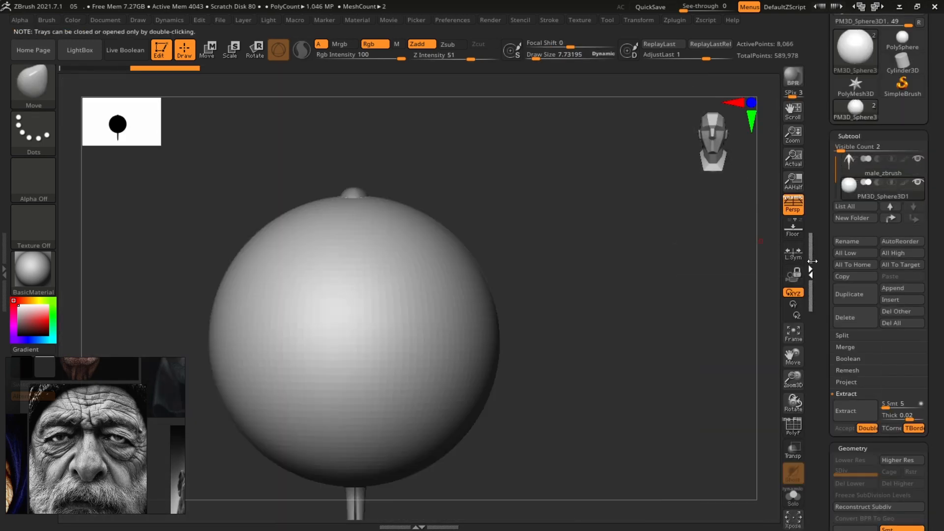
pyautogui.doubleClick(810, 270)
pyautogui.keyDown('alt'); pyautogui.moveTo(678, 291); pyautogui.dragTo(738, 247); pyautogui.keyUp('alt')
pyautogui.press('w')
pyautogui.moveTo(487, 289); pyautogui.dragTo(371, 294)
pyautogui.moveTo(529, 250); pyautogui.dragTo(567, 201)
pyautogui.keyDown('ctrl'); pyautogui.moveTo(645, 197); pyautogui.dragTo(723, 214, button='right'); pyautogui.keyUp('ctrl')
pyautogui.moveTo(722, 214); pyautogui.dragTo(737, 236)
pyautogui.moveTo(667, 236); pyautogui.dragTo(580, 261)
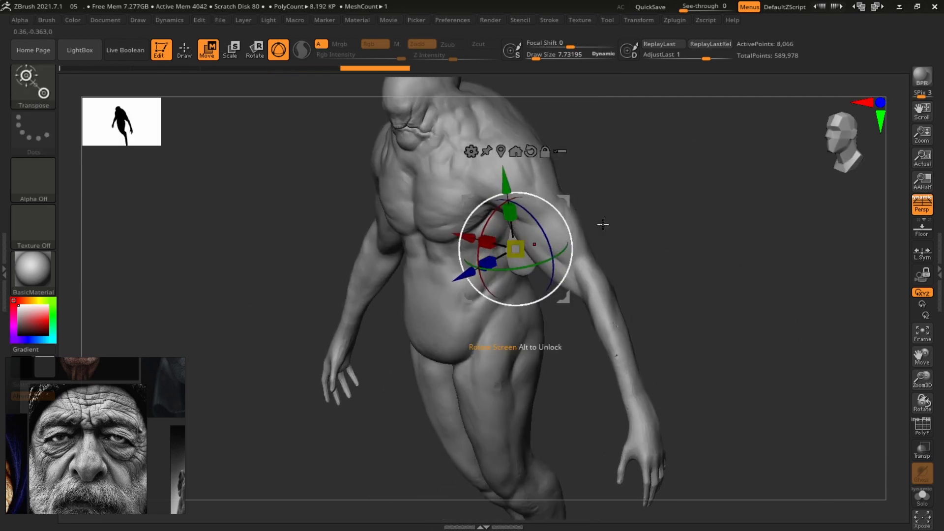
pyautogui.keyDown('shift'); pyautogui.moveTo(639, 194); pyautogui.dragTo(663, 197); pyautogui.keyUp('shift')
pyautogui.moveTo(518, 181)
pyautogui.mouseDown()
pyautogui.moveTo(518, 150)
pyautogui.moveTo(518, 174)
pyautogui.mouseUp()
pyautogui.press('q')
# Stretch the sphere into a web between the upper arm and torso with the Move brush, using transparency to see through the body.
pyautogui.click(921, 449)
pyautogui.press('s')
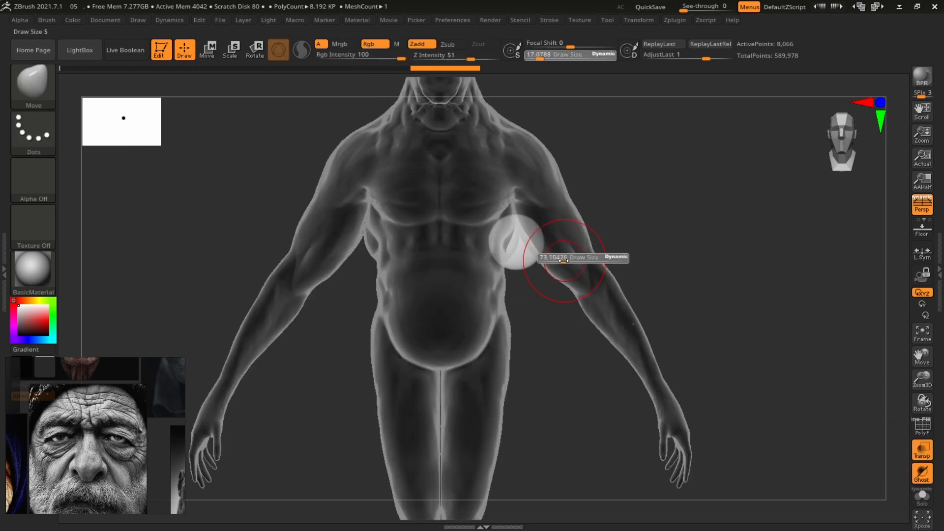
pyautogui.moveTo(569, 259); pyautogui.dragTo(536, 233)
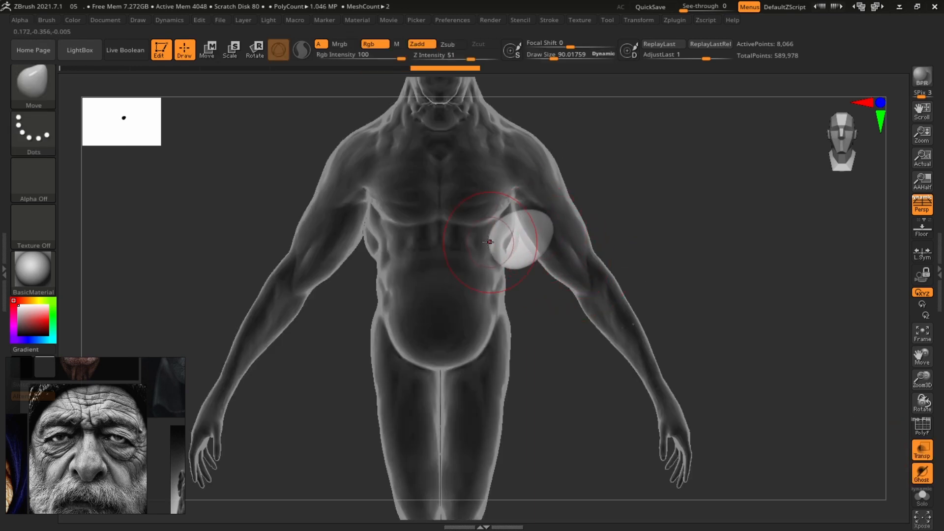
pyautogui.press('s')
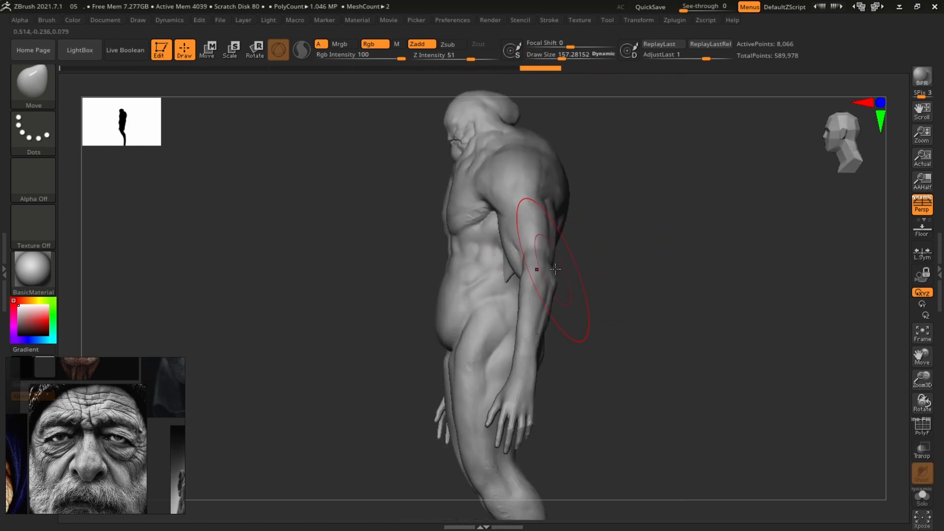
pyautogui.moveTo(688, 314)
pyautogui.mouseDown()
pyautogui.moveTo(639, 256)
pyautogui.moveTo(712, 274)
pyautogui.moveTo(600, 275)
pyautogui.mouseUp()
pyautogui.press('s')
pyautogui.moveTo(535, 317)
pyautogui.mouseDown()
pyautogui.moveTo(524, 317)
pyautogui.moveTo(509, 347)
pyautogui.mouseUp()
pyautogui.moveTo(511, 347); pyautogui.dragTo(533, 329)
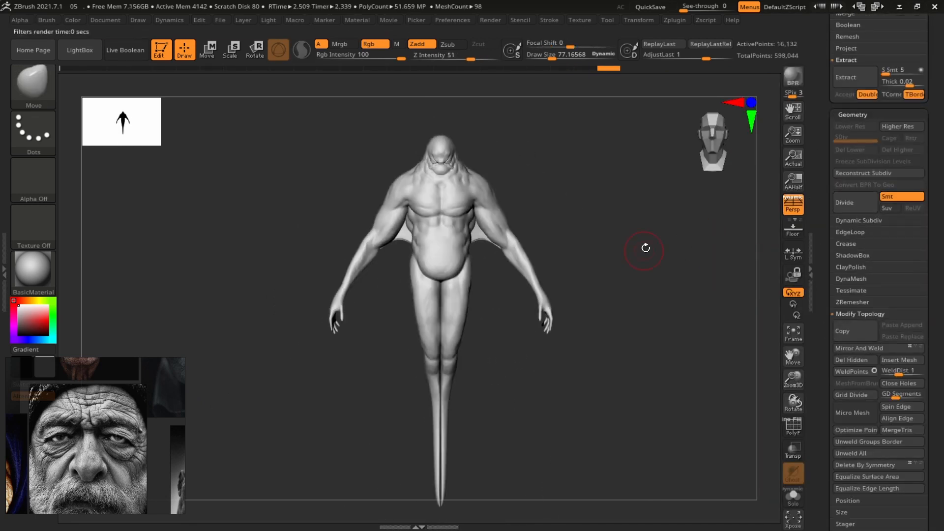
# Adjust the underarm web near the armpit with the Move brush at a draw size of about 77.
pyautogui.keyDown('alt'); pyautogui.moveTo(704, 384); pyautogui.dragTo(611, 383); pyautogui.keyUp('alt')
pyautogui.keyDown('alt'); pyautogui.click(485, 223); pyautogui.keyUp('alt')
pyautogui.moveTo(485, 224); pyautogui.dragTo(481, 230)
# Smooth the body's knees and lower legs with Sculptris Pro at a draw size of about 163.
pyautogui.hotkey('shift', 'r')
pyautogui.keyDown('alt'); pyautogui.moveTo(681, 389); pyautogui.dragTo(652, 370); pyautogui.keyUp('alt')
pyautogui.keyDown('alt'); pyautogui.click(478, 325); pyautogui.keyUp('alt')
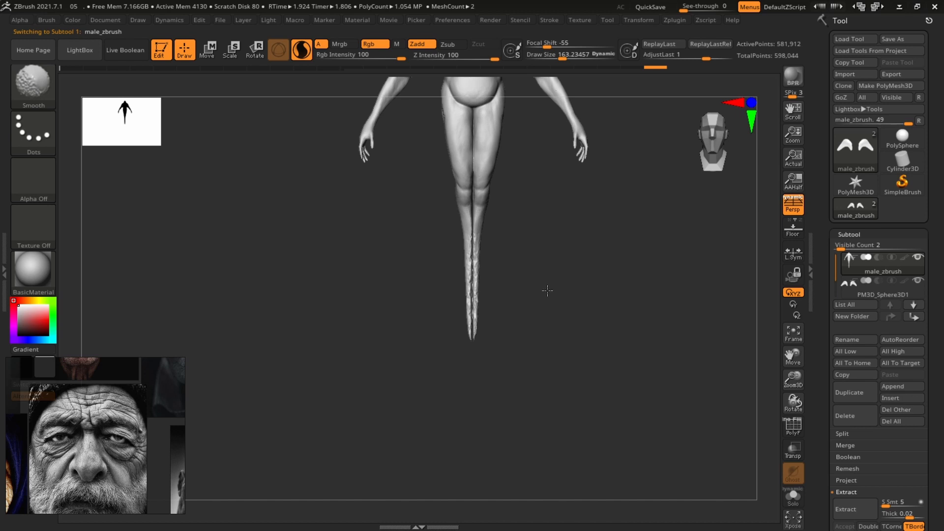
pyautogui.moveTo(547, 290); pyautogui.dragTo(696, 309)
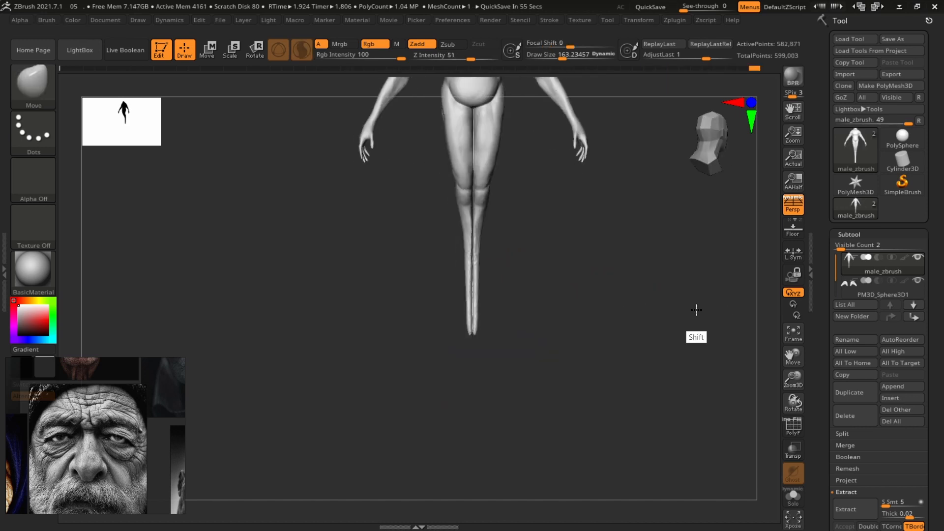
pyautogui.moveTo(591, 288)
pyautogui.keyDown('alt'); pyautogui.mouseDown()
pyautogui.moveTo(567, 284)
pyautogui.moveTo(542, 262)
pyautogui.moveTo(541, 306)
pyautogui.mouseUp(); pyautogui.keyUp('alt')
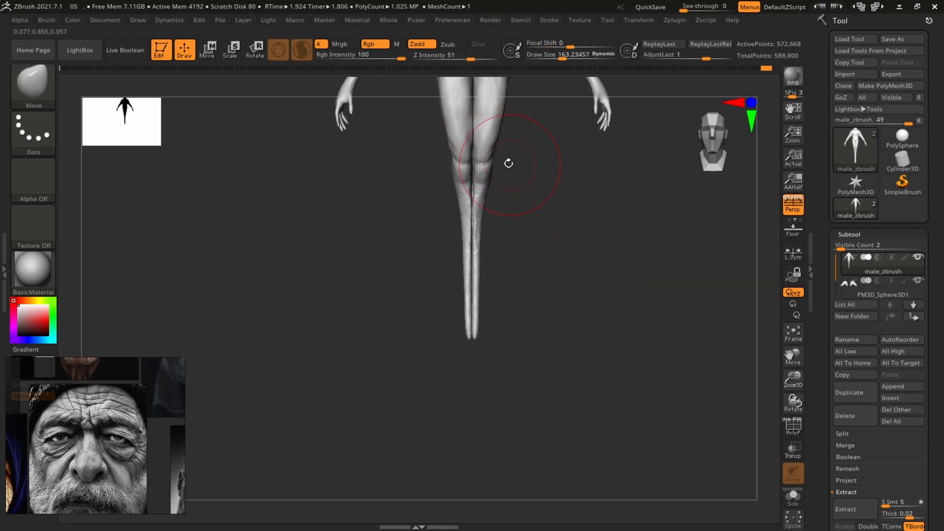
pyautogui.press('shift')
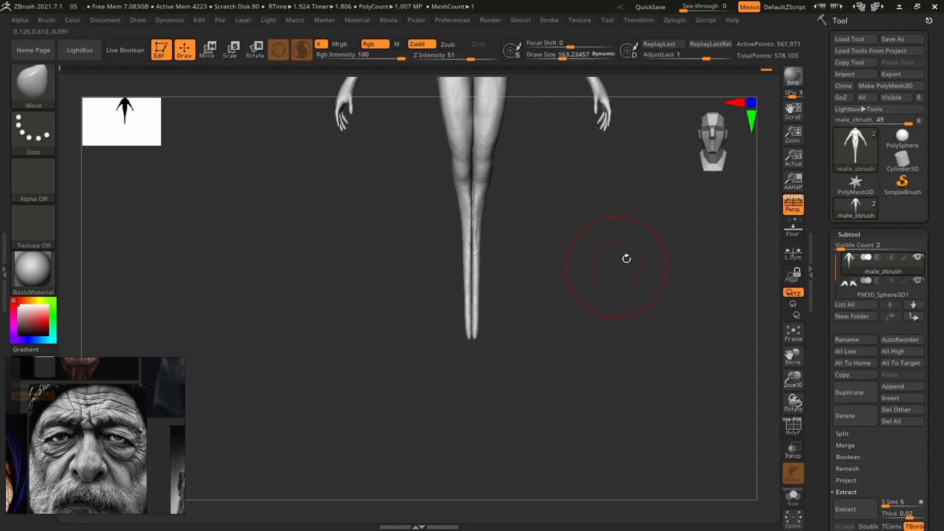
pyautogui.moveTo(626, 259)
pyautogui.keyDown('alt'); pyautogui.mouseDown()
pyautogui.moveTo(548, 219)
pyautogui.moveTo(579, 352)
pyautogui.moveTo(708, 339)
pyautogui.mouseUp(); pyautogui.keyUp('alt')
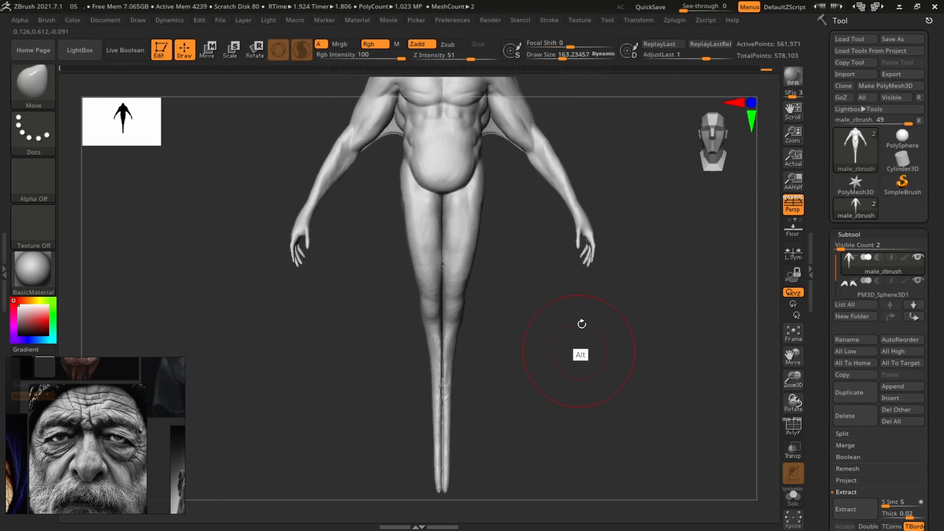
pyautogui.keyDown('alt'); pyautogui.moveTo(582, 322); pyautogui.dragTo(611, 218); pyautogui.keyUp('alt')
pyautogui.press('shift')
# Choose the SnakeHook brush and delete the older undo history.
pyautogui.press('b')
pyautogui.press('s')
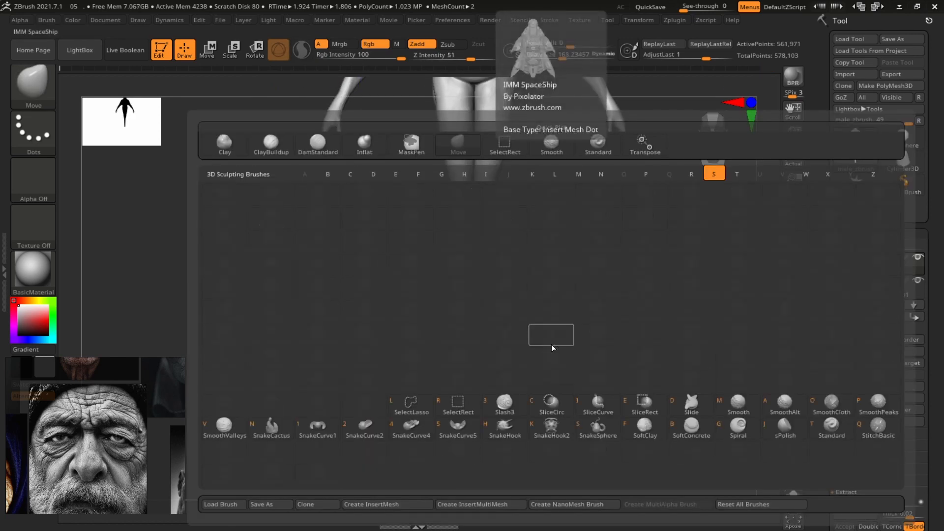
pyautogui.press('h')
pyautogui.click(525, 371)
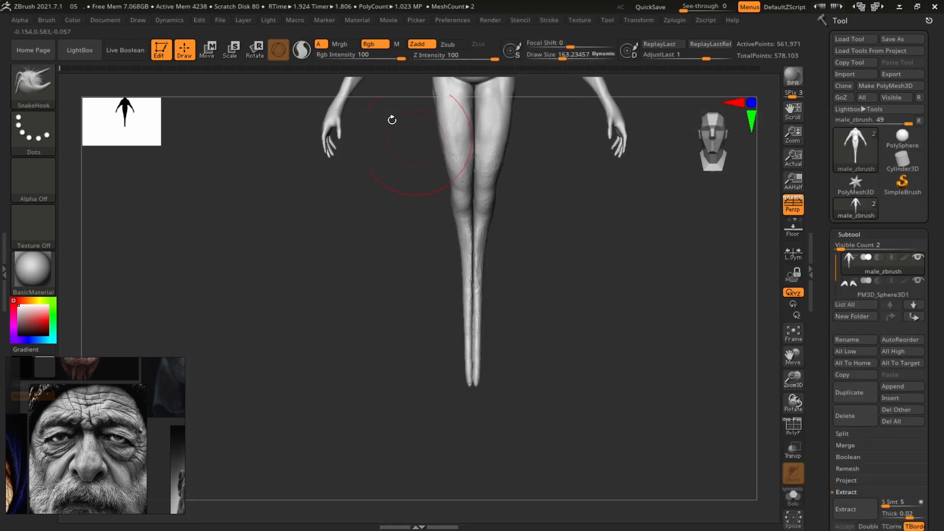
pyautogui.click(203, 20)
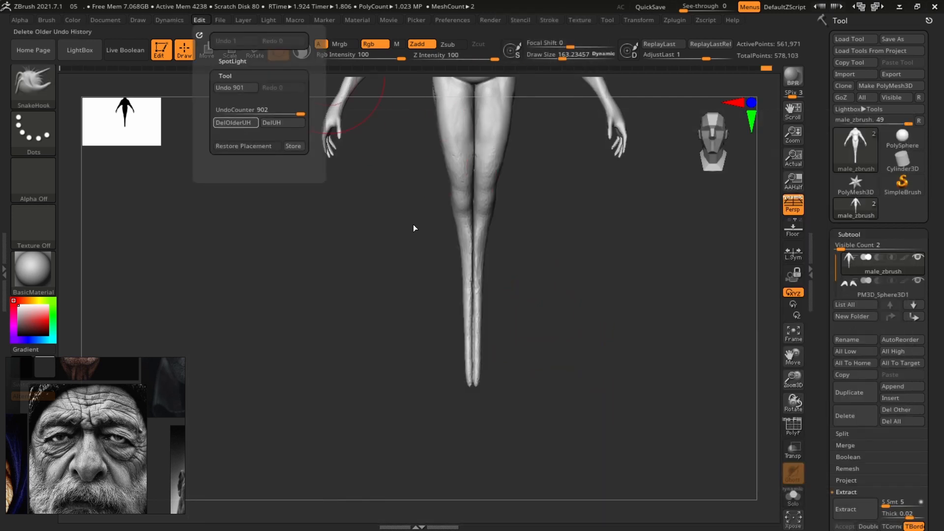
# Pull the leg ends outward and down into a forked tail fin with SnakeHook at a draw size of about 140.
pyautogui.press('s')
pyautogui.moveTo(559, 295); pyautogui.dragTo(549, 295)
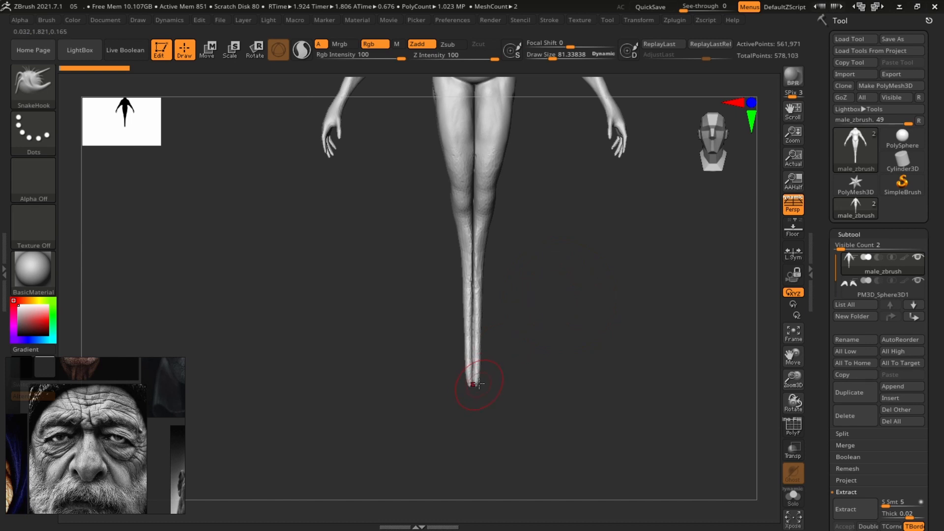
pyautogui.moveTo(525, 443); pyautogui.dragTo(541, 466)
pyautogui.hotkey('ctrl', 'z')
pyautogui.press('s')
pyautogui.moveTo(513, 382); pyautogui.dragTo(537, 467)
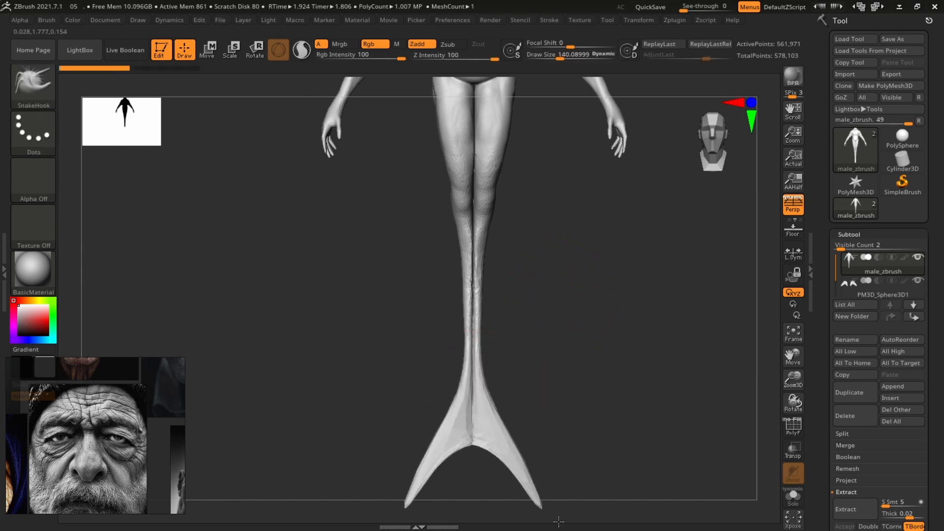
pyautogui.moveTo(545, 374)
pyautogui.keyDown('alt'); pyautogui.mouseDown()
pyautogui.moveTo(490, 350)
pyautogui.moveTo(569, 372)
pyautogui.moveTo(564, 360)
pyautogui.mouseUp(); pyautogui.keyUp('alt')
pyautogui.moveTo(578, 370)
pyautogui.mouseDown()
pyautogui.moveTo(531, 372)
pyautogui.moveTo(542, 383)
pyautogui.mouseUp()
pyautogui.press('s')
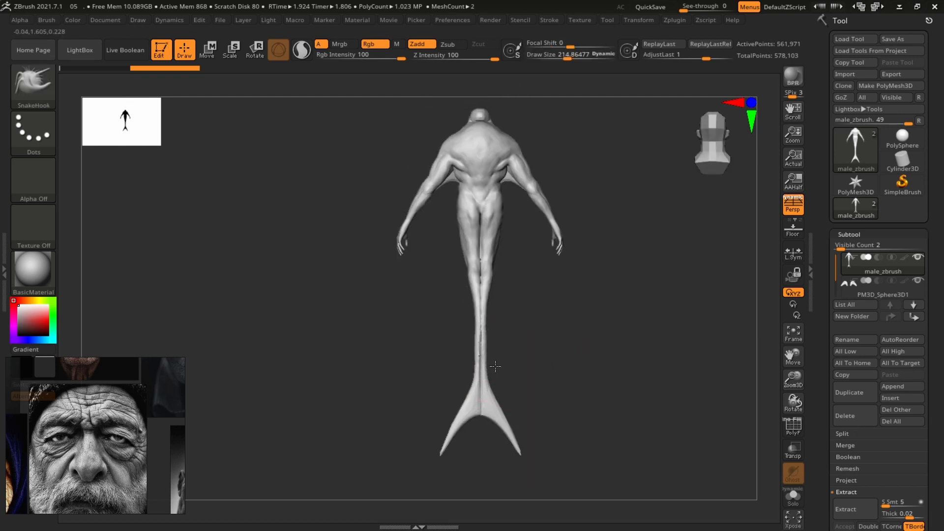
pyautogui.keyDown('shift'); pyautogui.moveTo(556, 392); pyautogui.dragTo(610, 322); pyautogui.keyUp('shift')
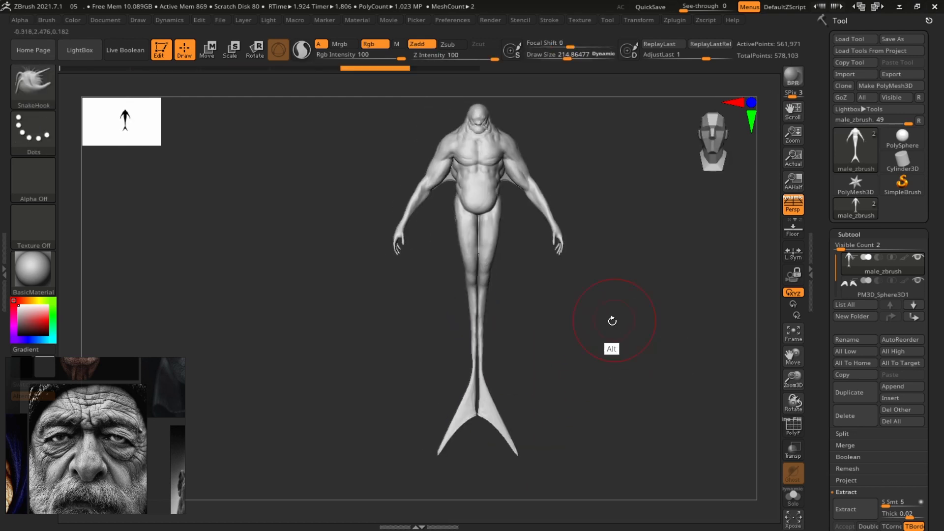
# Thicken the legs along the inner seam with the Inflat brush so the gap between them narrows.
pyautogui.press('b')
pyautogui.press('i')
pyautogui.press('n')
pyautogui.moveTo(484, 305); pyautogui.dragTo(488, 226)
pyautogui.keyDown('alt'); pyautogui.moveTo(565, 295); pyautogui.dragTo(568, 320); pyautogui.keyUp('alt')
pyautogui.moveTo(491, 236); pyautogui.dragTo(486, 285)
pyautogui.moveTo(435, 261)
pyautogui.mouseDown()
pyautogui.moveTo(520, 251)
pyautogui.moveTo(551, 260)
pyautogui.mouseUp()
pyautogui.keyDown('alt'); pyautogui.moveTo(609, 340); pyautogui.dragTo(590, 374); pyautogui.keyUp('alt')
pyautogui.moveTo(536, 186); pyautogui.dragTo(569, 210)
pyautogui.moveTo(654, 217); pyautogui.dragTo(604, 219)
# Isolate the head and puff up the lips and surrounding mouth folds with the Inflat brush at a draw size of about 4.6.
pyautogui.press('s')
pyautogui.moveTo(546, 216); pyautogui.dragTo(531, 217)
pyautogui.moveTo(673, 221)
pyautogui.mouseDown()
pyautogui.moveTo(716, 223)
pyautogui.moveTo(615, 231)
pyautogui.mouseUp()
pyautogui.keyDown('ctrl'); pyautogui.keyDown('shift'); pyautogui.moveTo(236, 383); pyautogui.dragTo(689, 99); pyautogui.keyUp('shift'); pyautogui.keyUp('ctrl')
pyautogui.press('s')
pyautogui.moveTo(550, 312); pyautogui.dragTo(534, 312)
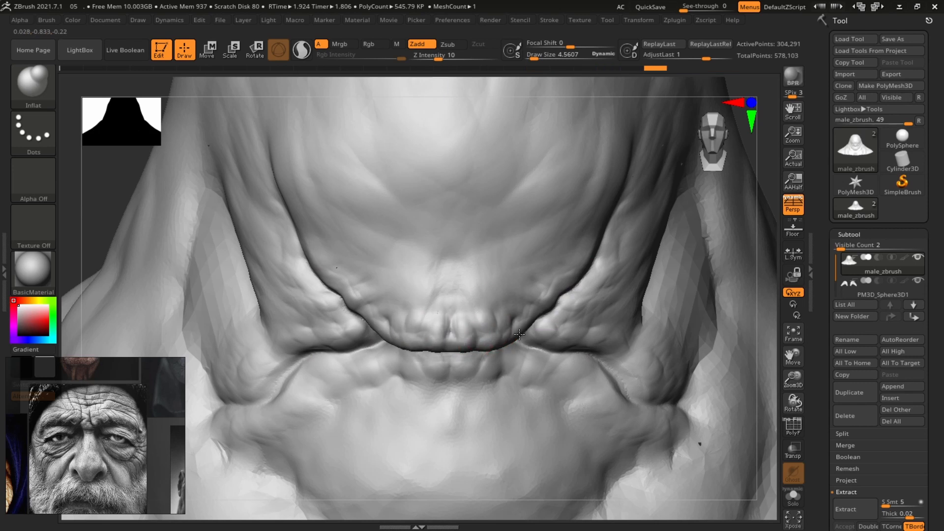
pyautogui.moveTo(520, 334); pyautogui.dragTo(570, 275)
pyautogui.moveTo(472, 368)
pyautogui.mouseDown()
pyautogui.moveTo(531, 358)
pyautogui.moveTo(607, 409)
pyautogui.mouseUp()
pyautogui.moveTo(541, 339)
pyautogui.mouseDown()
pyautogui.moveTo(583, 298)
pyautogui.moveTo(653, 359)
pyautogui.mouseUp()
pyautogui.moveTo(470, 332); pyautogui.dragTo(551, 297)
pyautogui.keyDown('alt'); pyautogui.moveTo(666, 339); pyautogui.dragTo(669, 228, button='right'); pyautogui.keyUp('alt')
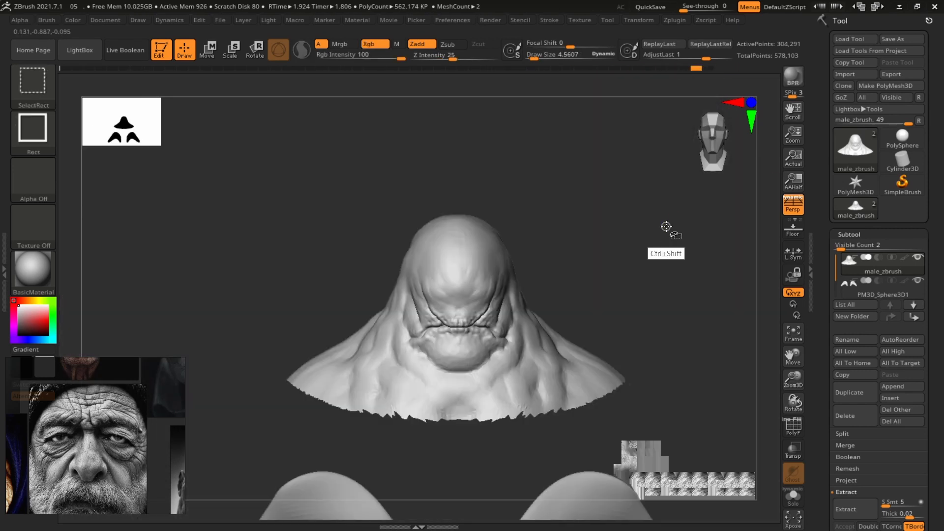
pyautogui.keyDown('ctrl'); pyautogui.keyDown('shift'); pyautogui.click(669, 228); pyautogui.keyUp('shift'); pyautogui.keyUp('ctrl')
pyautogui.keyDown('alt'); pyautogui.moveTo(670, 275); pyautogui.dragTo(670, 210, button='right'); pyautogui.keyUp('alt')
pyautogui.press('f')
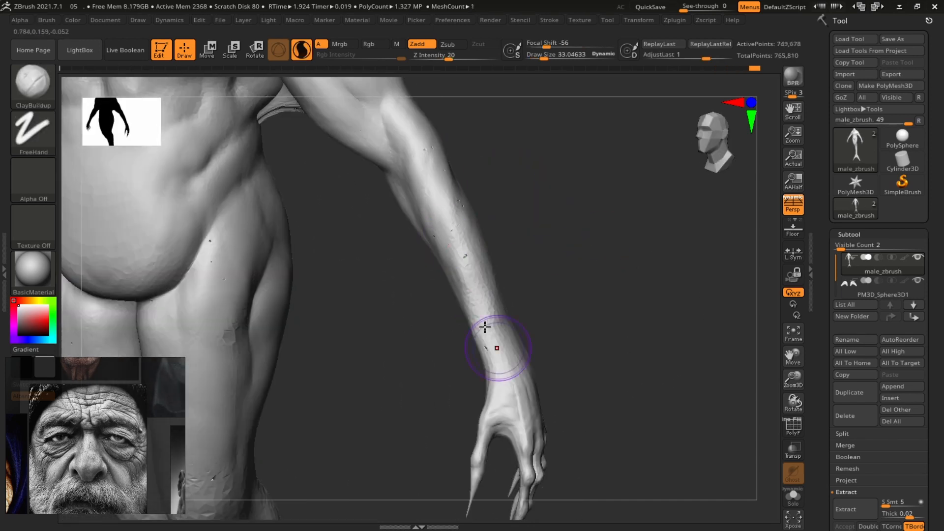
# Build up the forearm and elbow muscles with ClayBuildup at a draw size of about 33 to 45, smoothing the elbow.
pyautogui.keyDown('alt'); pyautogui.moveTo(593, 295); pyautogui.dragTo(516, 211); pyautogui.keyUp('alt')
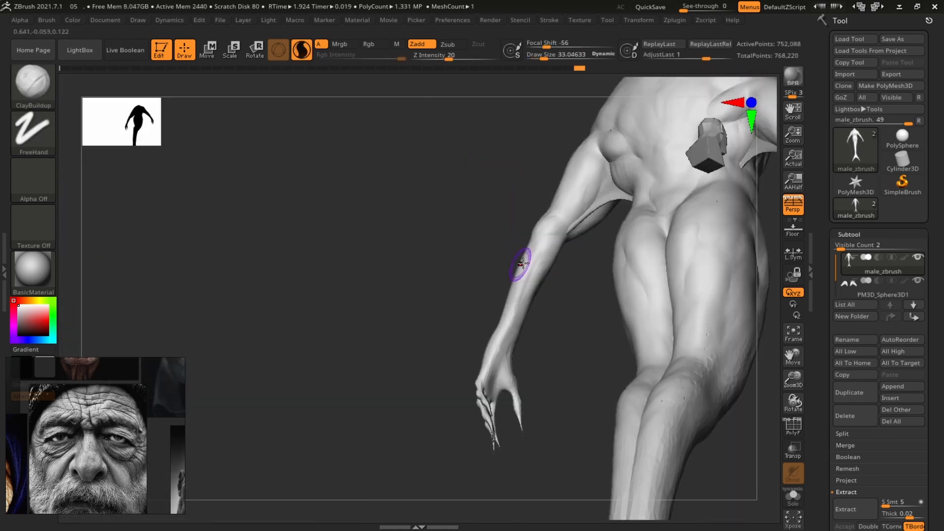
pyautogui.moveTo(526, 269)
pyautogui.mouseDown()
pyautogui.moveTo(597, 275)
pyautogui.moveTo(610, 246)
pyautogui.mouseUp()
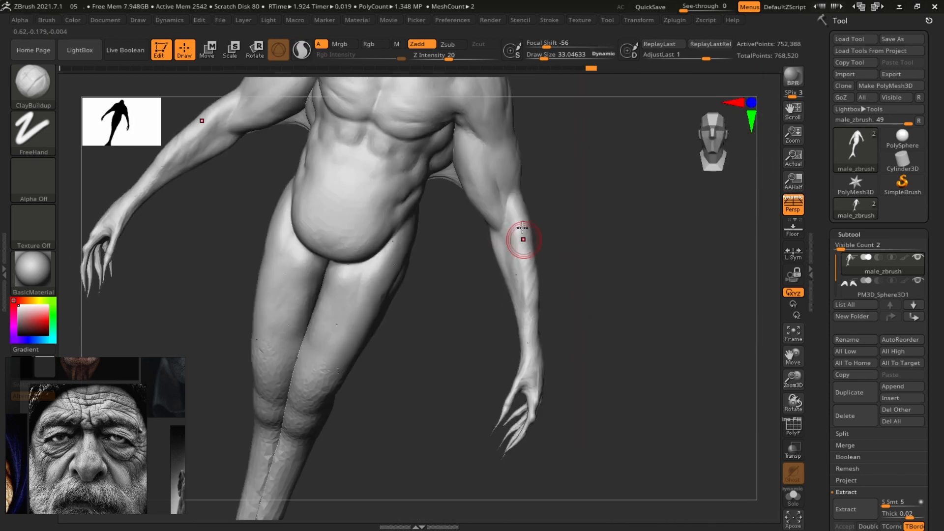
pyautogui.moveTo(523, 238); pyautogui.dragTo(527, 260)
pyautogui.moveTo(647, 263)
pyautogui.mouseDown()
pyautogui.moveTo(486, 252)
pyautogui.moveTo(640, 276)
pyautogui.moveTo(648, 318)
pyautogui.moveTo(609, 296)
pyautogui.mouseUp()
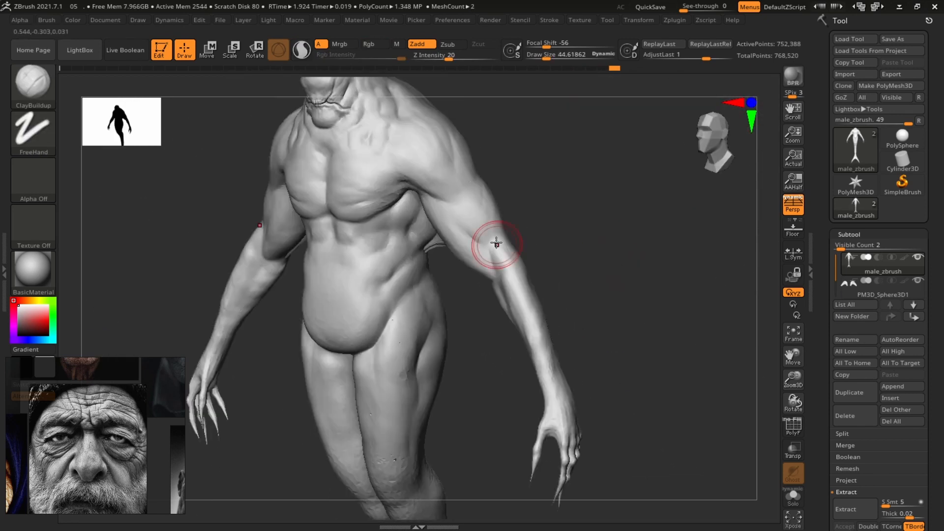
pyautogui.keyDown('shift'); pyautogui.moveTo(497, 245); pyautogui.dragTo(496, 273); pyautogui.keyUp('shift')
pyautogui.moveTo(620, 285)
pyautogui.mouseDown()
pyautogui.moveTo(556, 265)
pyautogui.moveTo(533, 295)
pyautogui.moveTo(487, 314)
pyautogui.mouseUp()
pyautogui.moveTo(453, 352)
pyautogui.keyDown('shift'); pyautogui.mouseDown()
pyautogui.moveTo(456, 368)
pyautogui.moveTo(533, 352)
pyautogui.moveTo(477, 253)
pyautogui.moveTo(527, 323)
pyautogui.moveTo(639, 287)
pyautogui.moveTo(609, 294)
pyautogui.mouseUp(); pyautogui.keyUp('shift')
pyautogui.moveTo(644, 295); pyautogui.dragTo(571, 291)
pyautogui.moveTo(649, 305)
pyautogui.mouseDown()
pyautogui.moveTo(609, 351)
pyautogui.moveTo(590, 327)
pyautogui.moveTo(693, 268)
pyautogui.moveTo(638, 274)
pyautogui.moveTo(640, 300)
pyautogui.mouseUp()
# Add muscle fibre strokes across the upper chest and pectorals with ClayBuildup at a draw size of about 39.
pyautogui.press('s')
pyautogui.moveTo(574, 306); pyautogui.dragTo(569, 306)
pyautogui.keyDown('alt'); pyautogui.moveTo(639, 275); pyautogui.dragTo(639, 300); pyautogui.keyUp('alt')
pyautogui.moveTo(482, 300); pyautogui.dragTo(541, 274)
pyautogui.moveTo(477, 280); pyautogui.dragTo(573, 261)
pyautogui.moveTo(487, 241); pyautogui.dragTo(571, 233)
pyautogui.moveTo(475, 305); pyautogui.dragTo(534, 266)
pyautogui.moveTo(536, 275)
pyautogui.keyDown('alt'); pyautogui.mouseDown()
pyautogui.moveTo(536, 226)
pyautogui.moveTo(533, 265)
pyautogui.mouseUp(); pyautogui.keyUp('alt')
pyautogui.keyDown('alt'); pyautogui.moveTo(639, 300); pyautogui.dragTo(639, 270); pyautogui.keyUp('alt')
pyautogui.moveTo(480, 285); pyautogui.dragTo(536, 241)
pyautogui.moveTo(477, 305); pyautogui.dragTo(533, 261)
pyautogui.moveTo(551, 236)
pyautogui.mouseDown()
pyautogui.moveTo(480, 311)
pyautogui.moveTo(539, 285)
pyautogui.mouseUp()
pyautogui.moveTo(541, 275); pyautogui.dragTo(479, 315)
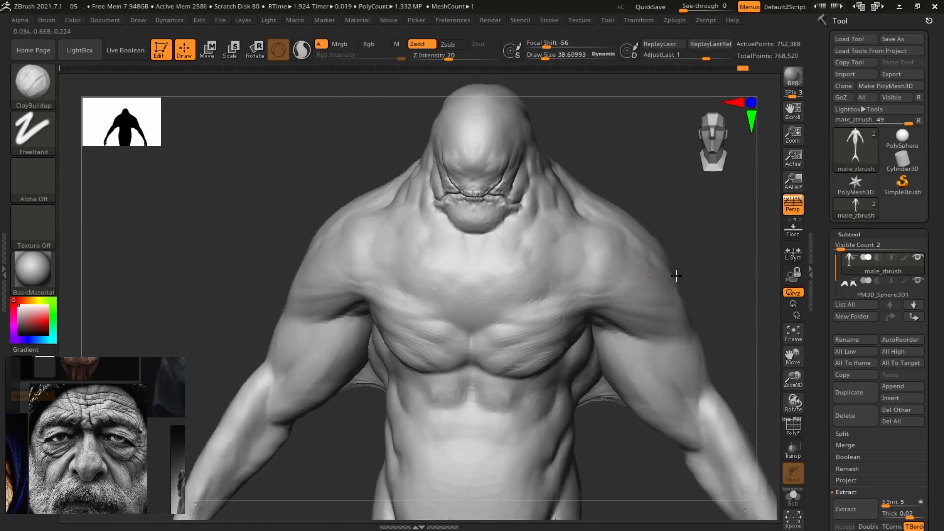
# Refine the pectoral and shoulder muscle striations with ClayBuildup at a draw size of about 28.
pyautogui.keyDown('alt'); pyautogui.moveTo(708, 251); pyautogui.dragTo(708, 275); pyautogui.keyUp('alt')
pyautogui.moveTo(708, 275)
pyautogui.mouseDown()
pyautogui.moveTo(733, 271)
pyautogui.moveTo(722, 256)
pyautogui.mouseUp()
pyautogui.press('s')
pyautogui.moveTo(527, 276)
pyautogui.mouseDown()
pyautogui.moveTo(518, 276)
pyautogui.moveTo(556, 250)
pyautogui.mouseUp()
pyautogui.moveTo(689, 275); pyautogui.dragTo(679, 295)
pyautogui.moveTo(538, 275); pyautogui.dragTo(534, 247)
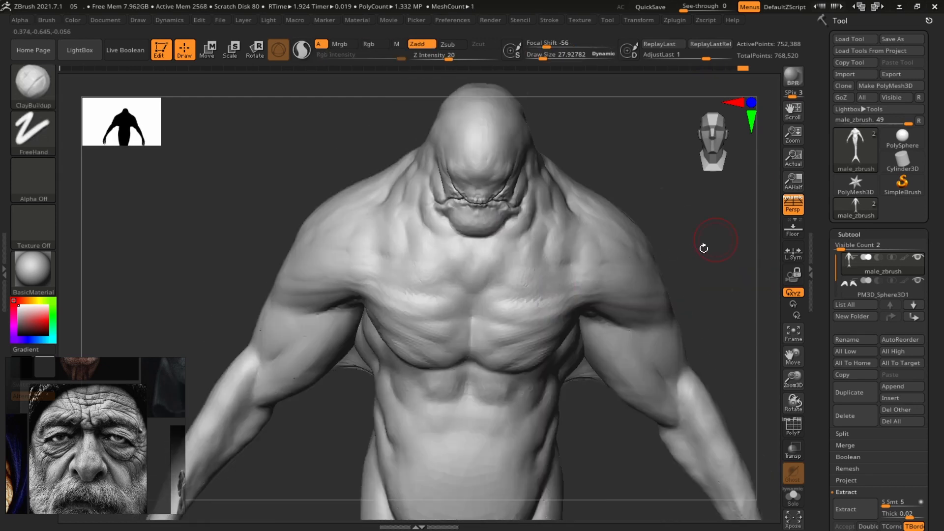
pyautogui.moveTo(704, 248)
pyautogui.mouseDown()
pyautogui.moveTo(716, 242)
pyautogui.moveTo(708, 275)
pyautogui.mouseUp()
pyautogui.press('s')
pyautogui.moveTo(533, 299); pyautogui.dragTo(536, 246)
pyautogui.moveTo(698, 246); pyautogui.dragTo(712, 245)
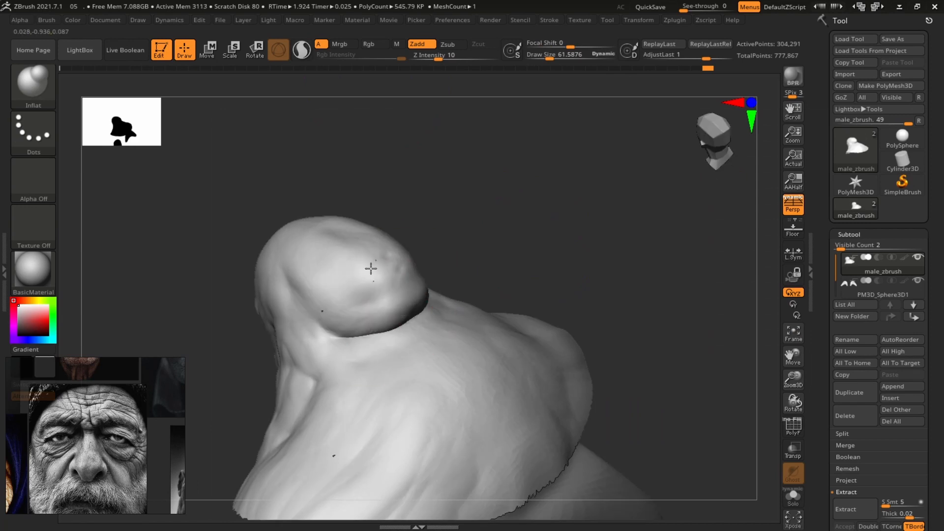
pyautogui.moveTo(536, 221); pyautogui.dragTo(634, 290)
pyautogui.keyDown('alt'); pyautogui.moveTo(634, 236); pyautogui.dragTo(657, 196); pyautogui.keyUp('alt')
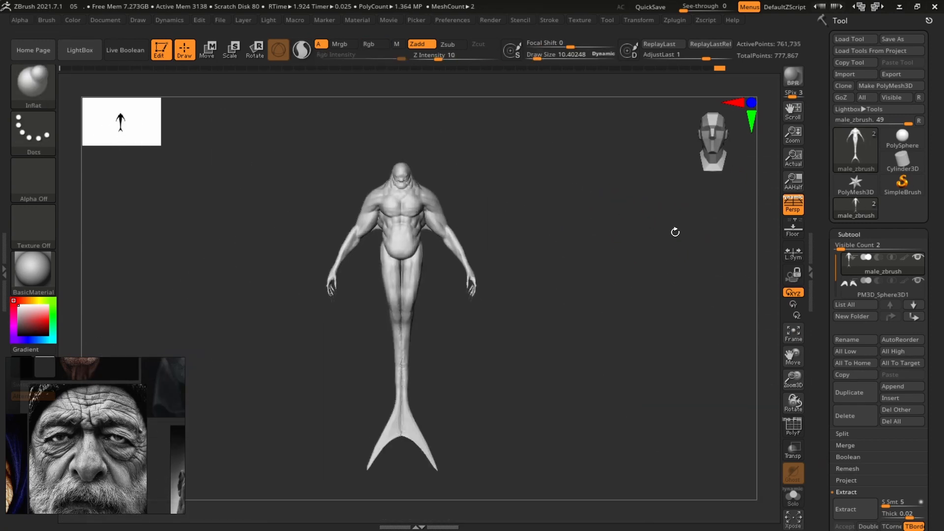
pyautogui.moveTo(675, 232); pyautogui.dragTo(621, 266)
pyautogui.keyDown('ctrl'); pyautogui.moveTo(522, 325); pyautogui.dragTo(481, 268); pyautogui.keyUp('ctrl')
pyautogui.press('w')
pyautogui.moveTo(614, 231); pyautogui.dragTo(732, 226)
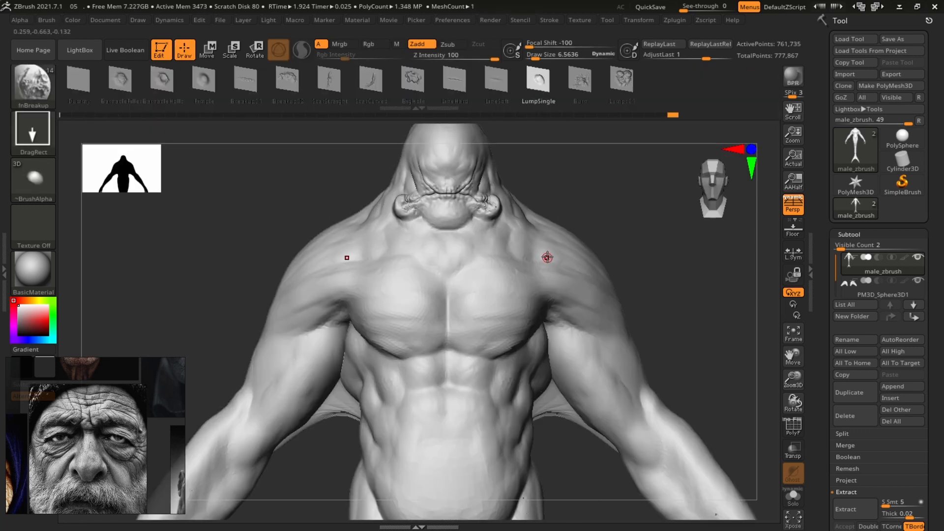
# Add rough breakup texture to the chest, sides and upper arms with the InBreakup brush's Burn and BigHole variants at Z Intensity 33 to 47.
pyautogui.keyDown('alt'); pyautogui.moveTo(601, 224); pyautogui.dragTo(565, 293); pyautogui.keyUp('alt')
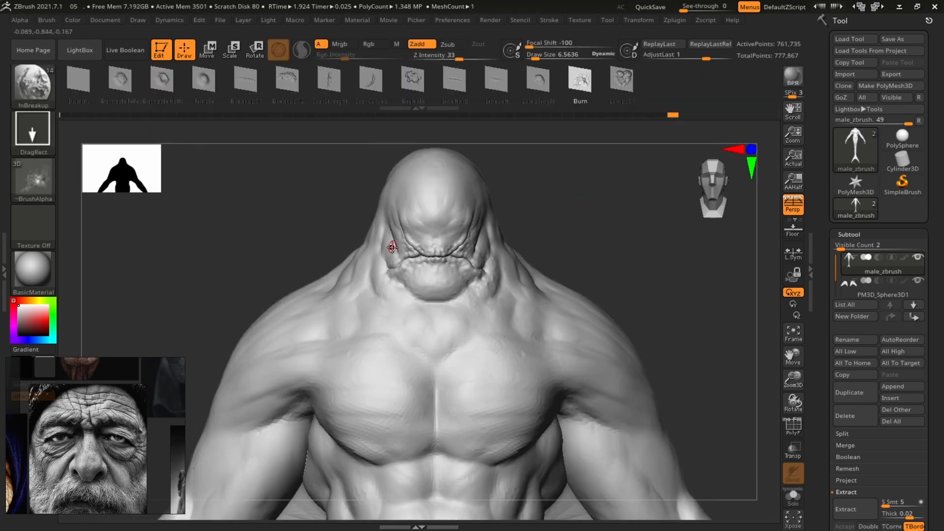
pyautogui.keyDown('alt'); pyautogui.moveTo(580, 236); pyautogui.dragTo(546, 169); pyautogui.keyUp('alt')
pyautogui.keyDown('alt'); pyautogui.moveTo(333, 303); pyautogui.dragTo(430, 224); pyautogui.keyUp('alt')
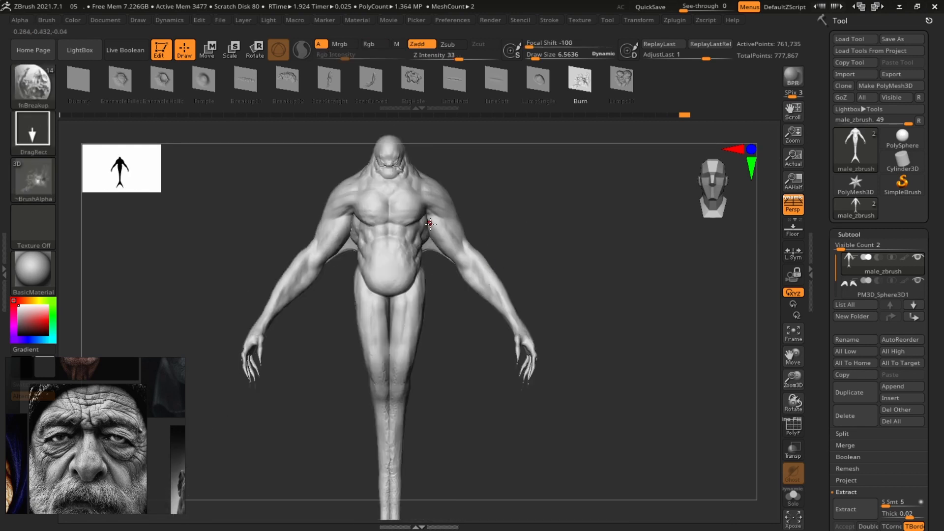
pyautogui.click(621, 80)
pyautogui.moveTo(597, 260); pyautogui.dragTo(559, 268)
pyautogui.click(412, 80)
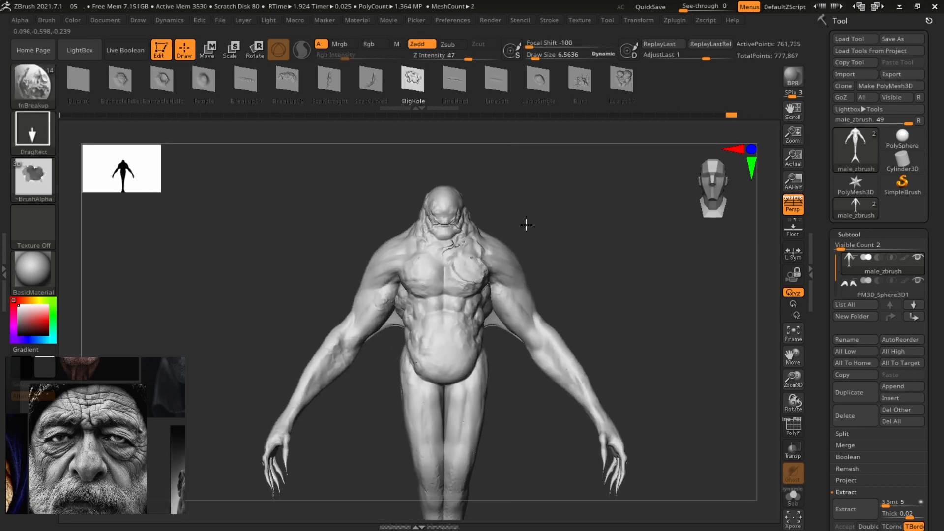
pyautogui.moveTo(621, 255)
pyautogui.keyDown('alt'); pyautogui.mouseDown()
pyautogui.moveTo(571, 298)
pyautogui.moveTo(615, 264)
pyautogui.mouseUp(); pyautogui.keyUp('alt')
pyautogui.moveTo(533, 246); pyautogui.dragTo(565, 204)
pyautogui.keyDown('alt'); pyautogui.moveTo(603, 256); pyautogui.dragTo(588, 204); pyautogui.keyUp('alt')
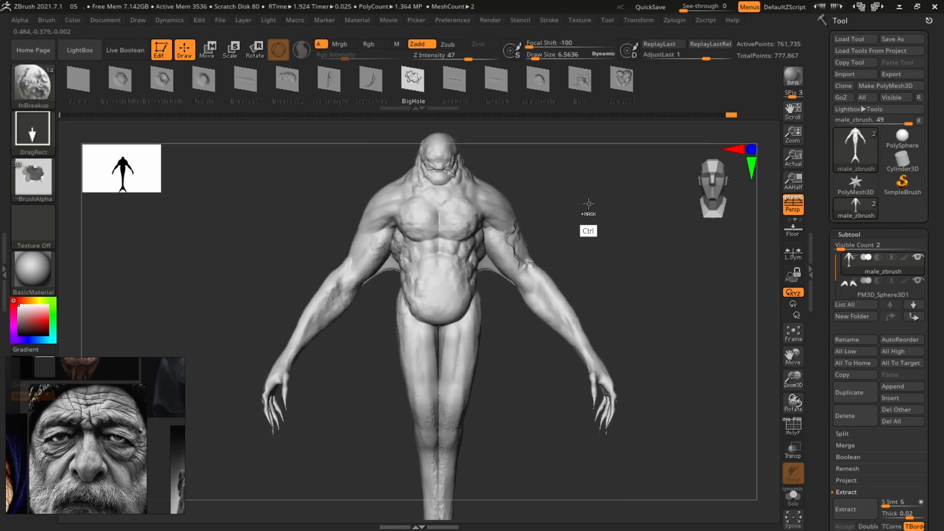
pyautogui.keyDown('ctrl'); pyautogui.moveTo(638, 261); pyautogui.dragTo(638, 222, button='right'); pyautogui.keyUp('ctrl')
pyautogui.keyDown('ctrl'); pyautogui.moveTo(510, 269); pyautogui.dragTo(510, 319, button='right'); pyautogui.keyUp('ctrl')
# Try the Breakup02 texture of the InBreakup brush over the belly at Z Intensity 47.
pyautogui.click(287, 80)
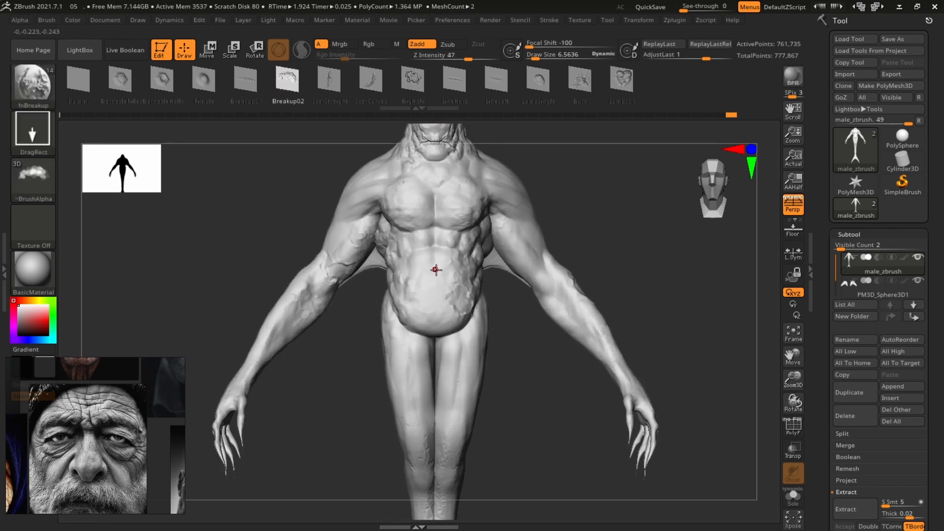
pyautogui.moveTo(457, 295); pyautogui.dragTo(479, 314)
pyautogui.click(732, 116)
pyautogui.moveTo(590, 275)
pyautogui.keyDown('ctrl'); pyautogui.mouseDown(button='right')
pyautogui.moveTo(590, 222)
pyautogui.moveTo(606, 315)
pyautogui.mouseUp(button='right'); pyautogui.keyUp('ctrl')
pyautogui.click(696, 116)
# Stamp small bumps around the mouth with the InBreakup Pimple variant at Z Intensity 47 to 69, undoing unwanted stamps.
pyautogui.click(203, 79)
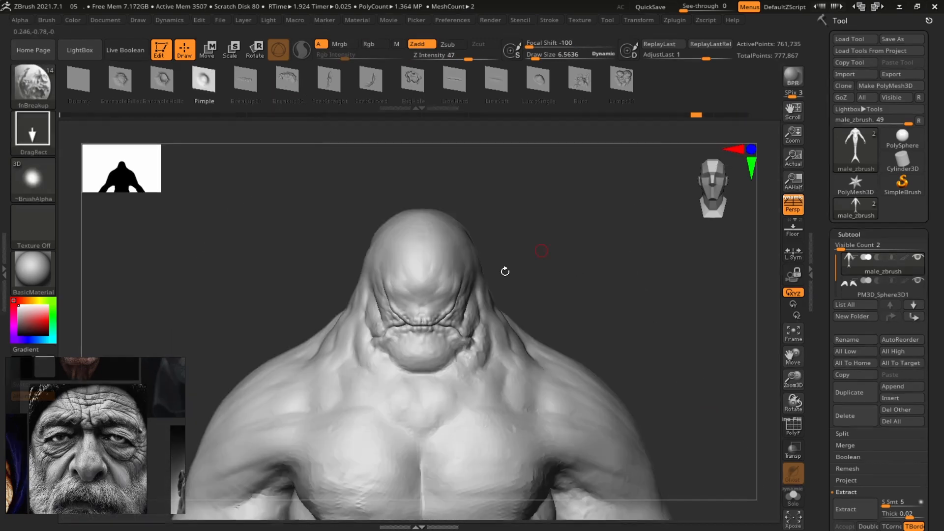
pyautogui.keyDown('ctrl'); pyautogui.moveTo(506, 270); pyautogui.dragTo(506, 315, button='right'); pyautogui.keyUp('ctrl')
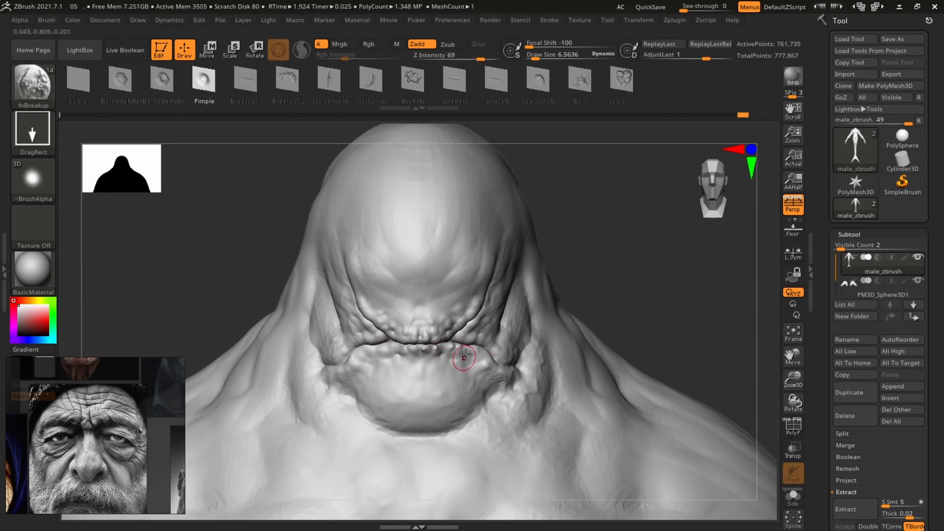
pyautogui.hotkey('ctrl', 'z')
pyautogui.moveTo(481, 59); pyautogui.dragTo(470, 60)
pyautogui.hotkey('ctrl', 'z')
# Stamp the InAnatomy Elbow detail onto the knees and shoulder tops at Z Intensity 70.
pyautogui.keyDown('ctrl'); pyautogui.moveTo(670, 275); pyautogui.dragTo(670, 219, button='right'); pyautogui.keyUp('ctrl')
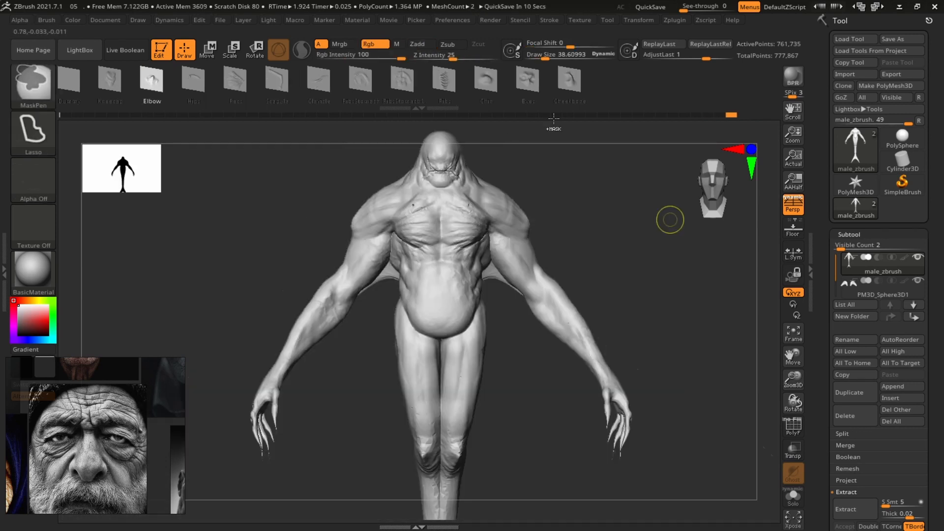
pyautogui.moveTo(574, 179); pyautogui.dragTo(536, 183, button='right')
pyautogui.click(151, 79)
pyautogui.moveTo(470, 60); pyautogui.dragTo(482, 60)
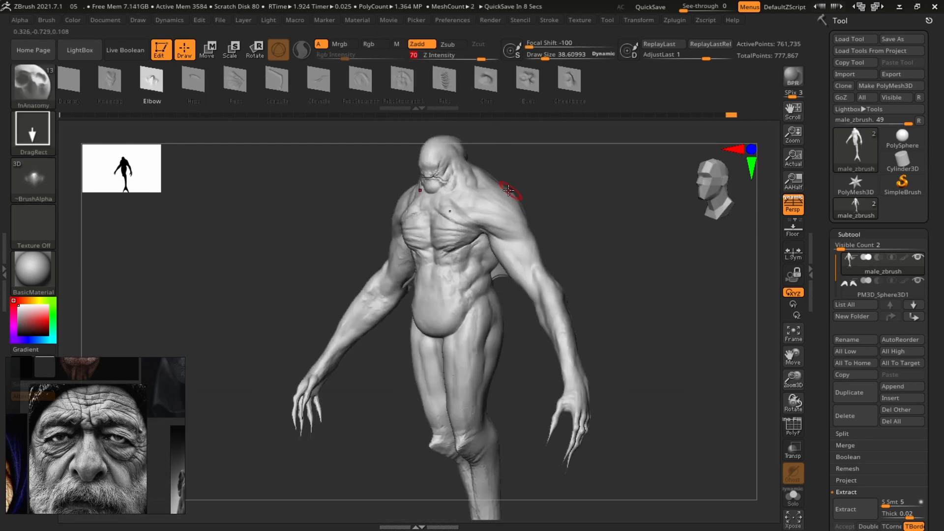
pyautogui.moveTo(612, 209); pyautogui.dragTo(638, 218)
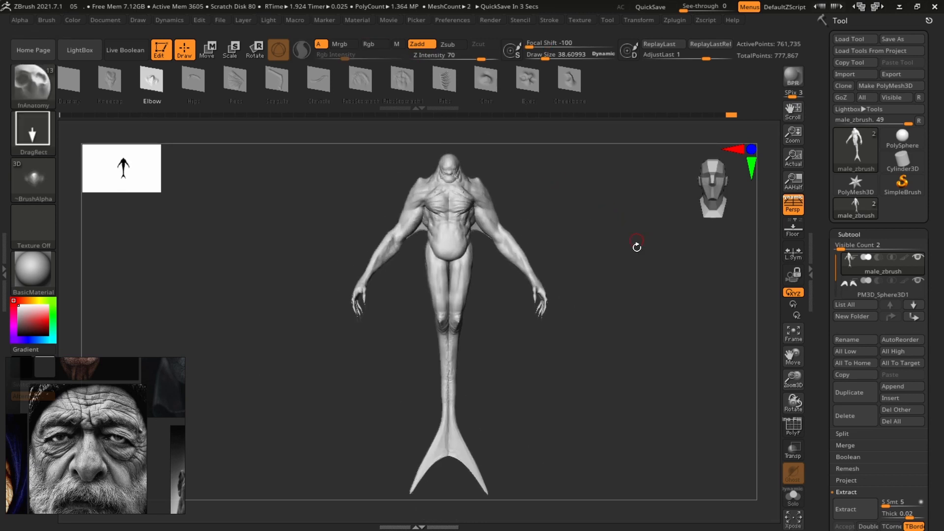
# Examine the whole creature from the front and side, and browse the reference board to the colourful skirt dancer images.
pyautogui.moveTo(631, 296); pyautogui.dragTo(590, 283)
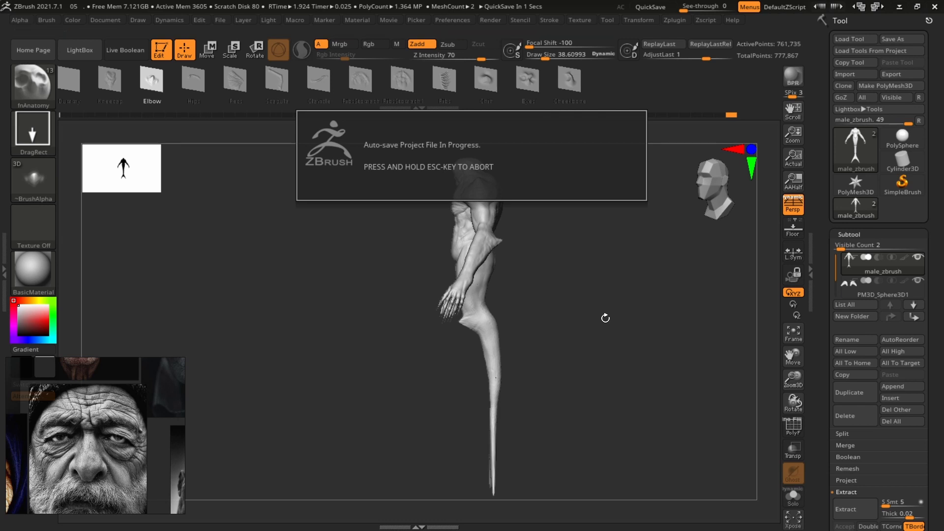
pyautogui.keyDown('shift'); pyautogui.moveTo(605, 319); pyautogui.dragTo(670, 318); pyautogui.keyUp('shift')
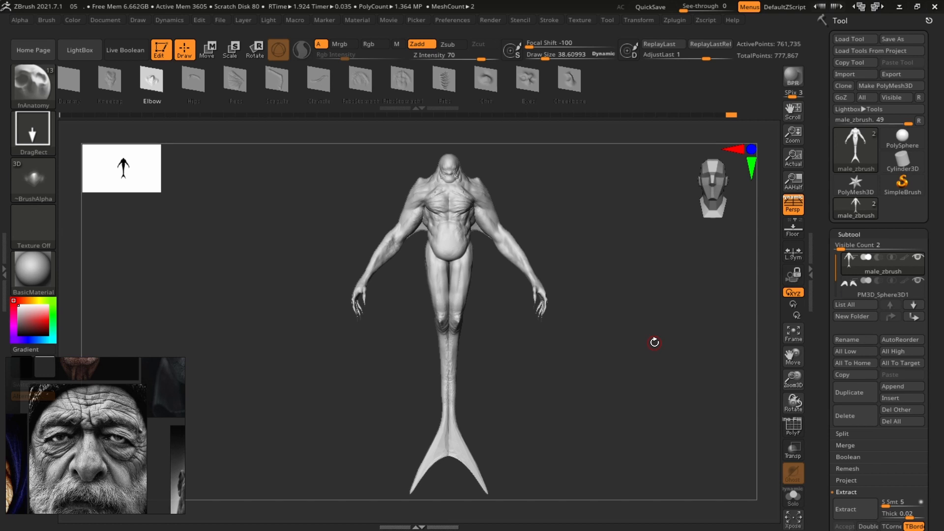
pyautogui.keyDown('alt'); pyautogui.moveTo(627, 301); pyautogui.dragTo(701, 312); pyautogui.keyUp('alt')
pyautogui.moveTo(825, 378); pyautogui.dragTo(821, 352)
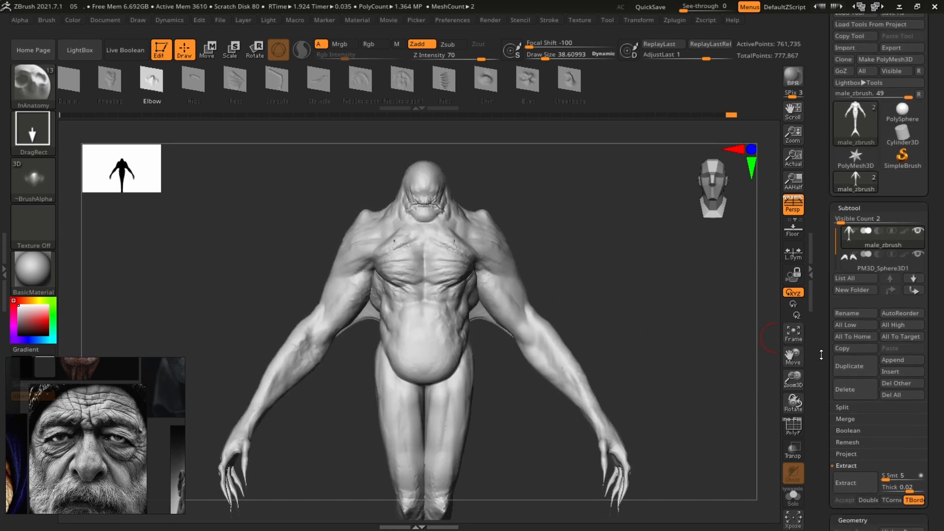
pyautogui.scroll(-6, 148, 417)
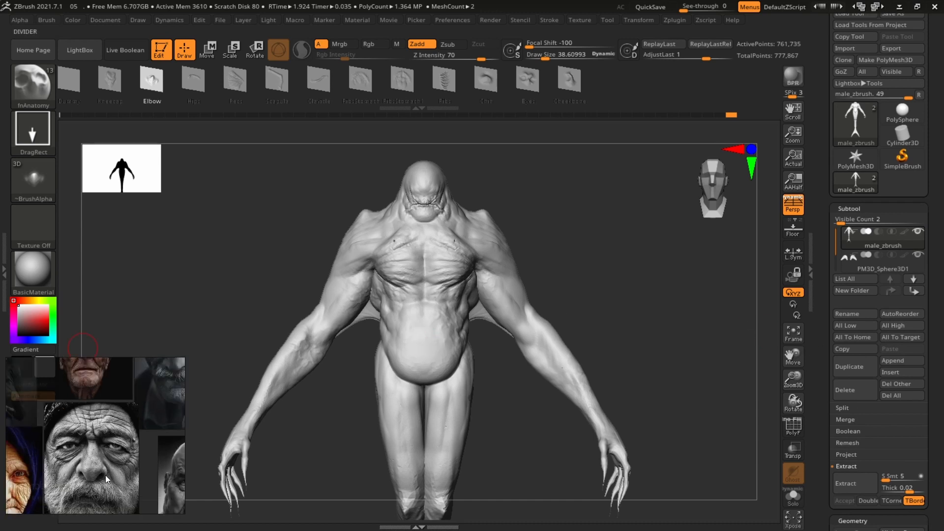
pyautogui.scroll(2, 148, 417)
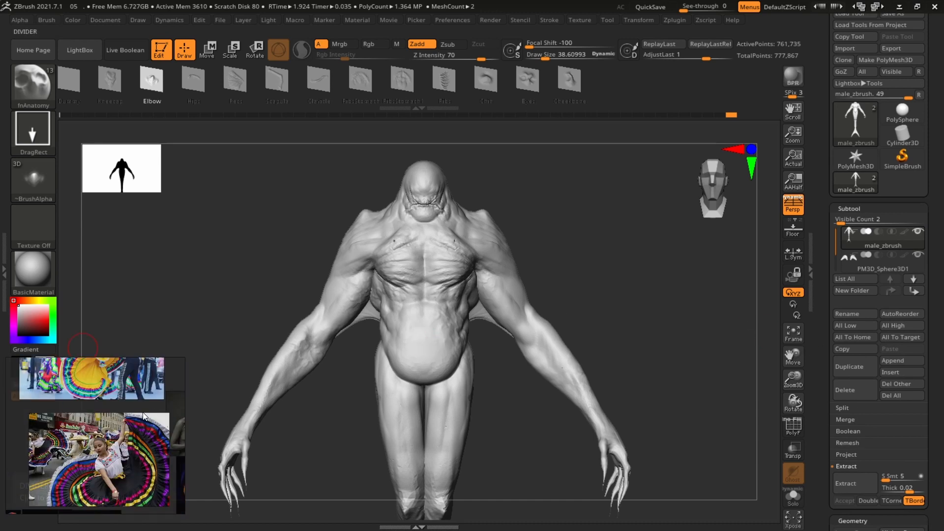
pyautogui.scroll(-1, 145, 416)
pyautogui.click(128, 395)
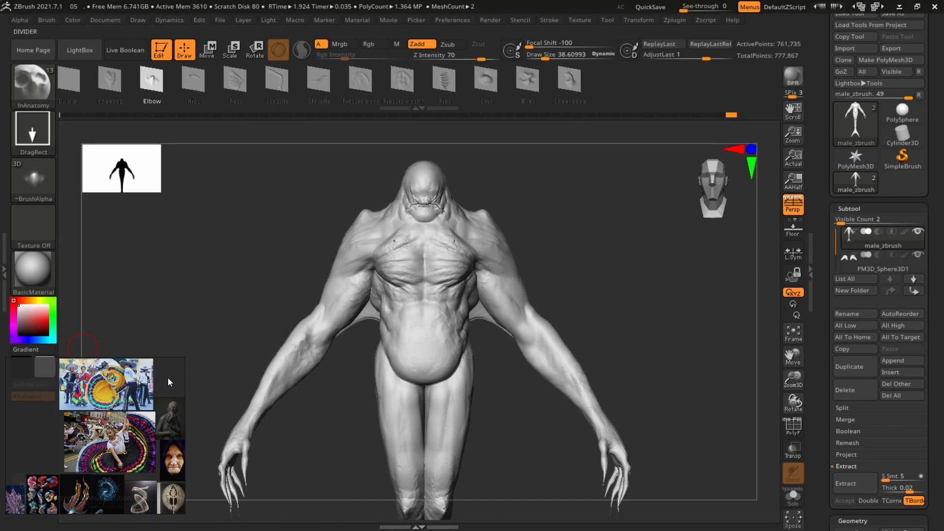
pyautogui.scroll(2, 118, 418)
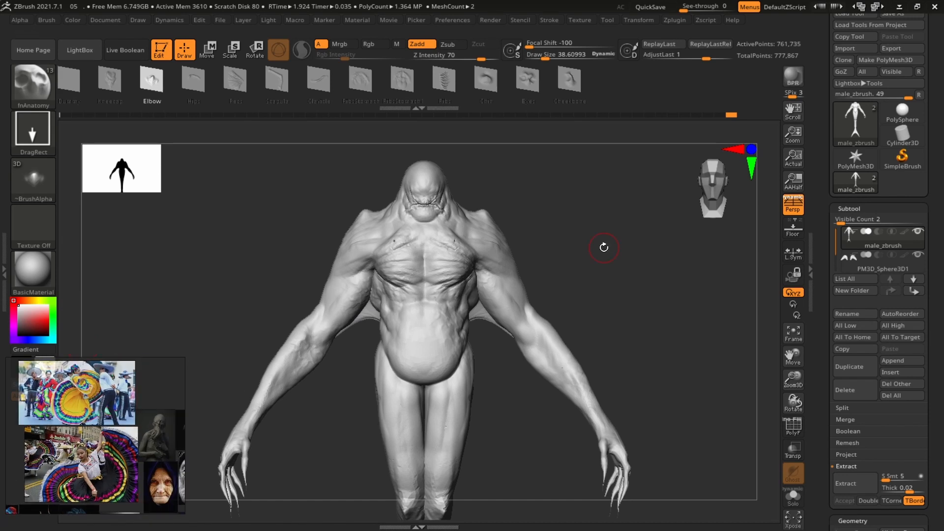
# Delete the older undo history and save the project over the file 05 in the MerMay folder.
pyautogui.moveTo(652, 350); pyautogui.dragTo(475, 251)
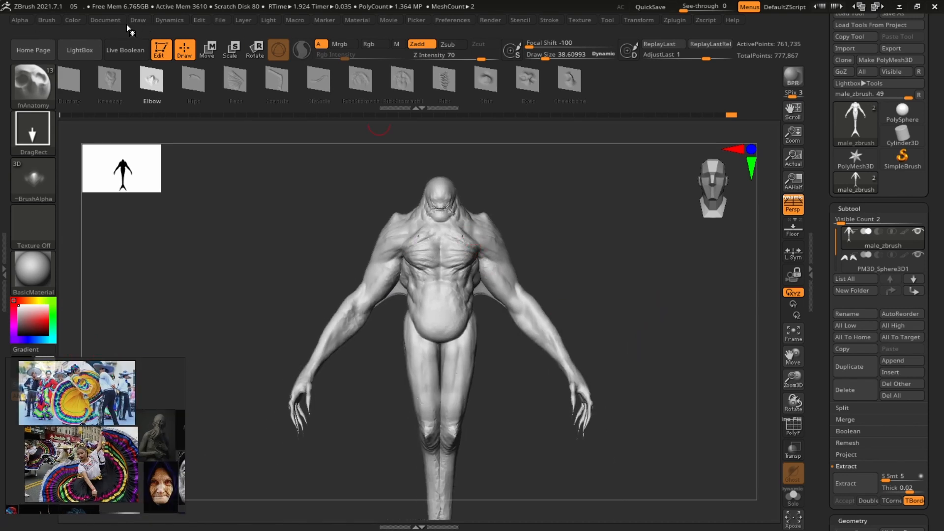
pyautogui.click(200, 20)
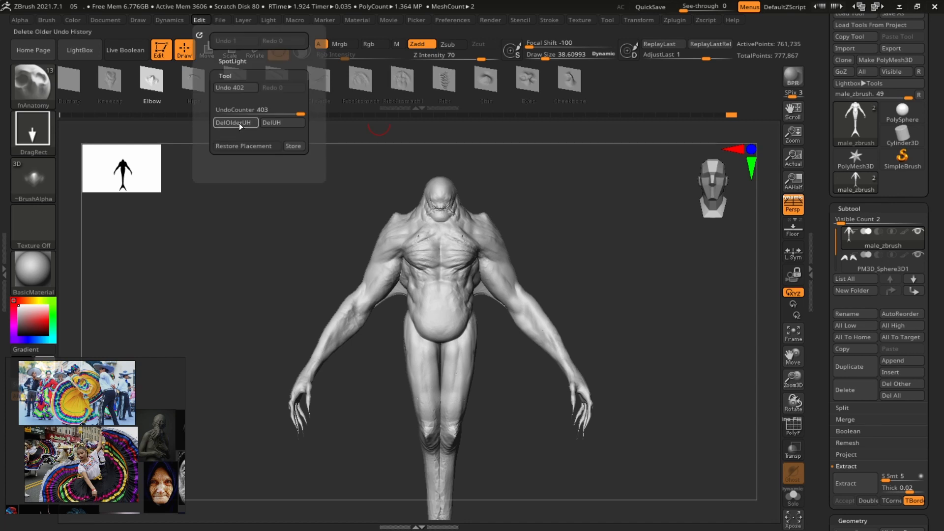
pyautogui.click(240, 123)
pyautogui.moveTo(674, 263)
pyautogui.mouseDown()
pyautogui.moveTo(624, 295)
pyautogui.moveTo(643, 249)
pyautogui.moveTo(674, 223)
pyautogui.moveTo(671, 257)
pyautogui.moveTo(572, 261)
pyautogui.moveTo(679, 264)
pyautogui.mouseUp()
pyautogui.hotkey('ctrl', 's')
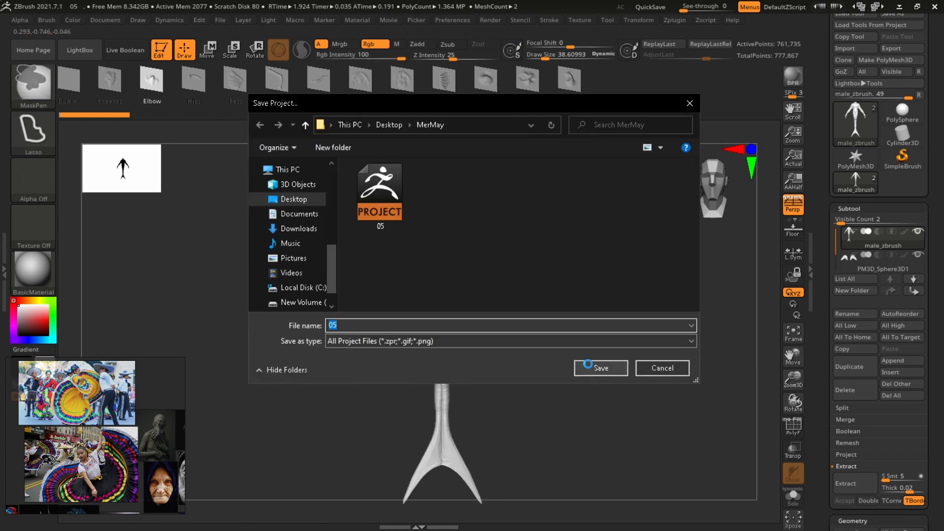
pyautogui.click(588, 365)
pyautogui.click(501, 261)
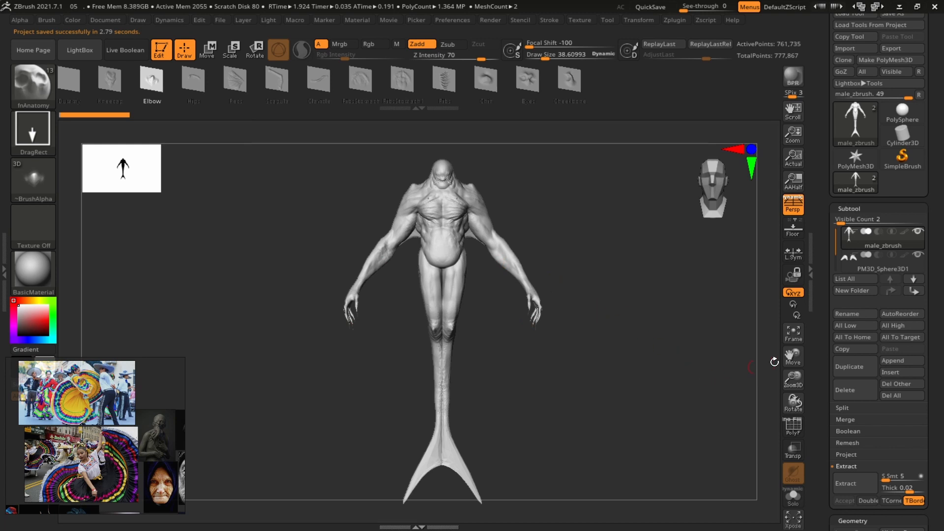
# Switch the MaskPen stroke to FreeHand and paint a mask across the upper back, shoulders and rear upper arms.
pyautogui.moveTo(639, 282)
pyautogui.mouseDown()
pyautogui.moveTo(573, 279)
pyautogui.moveTo(649, 266)
pyautogui.moveTo(654, 252)
pyautogui.moveTo(601, 355)
pyautogui.moveTo(552, 326)
pyautogui.mouseUp()
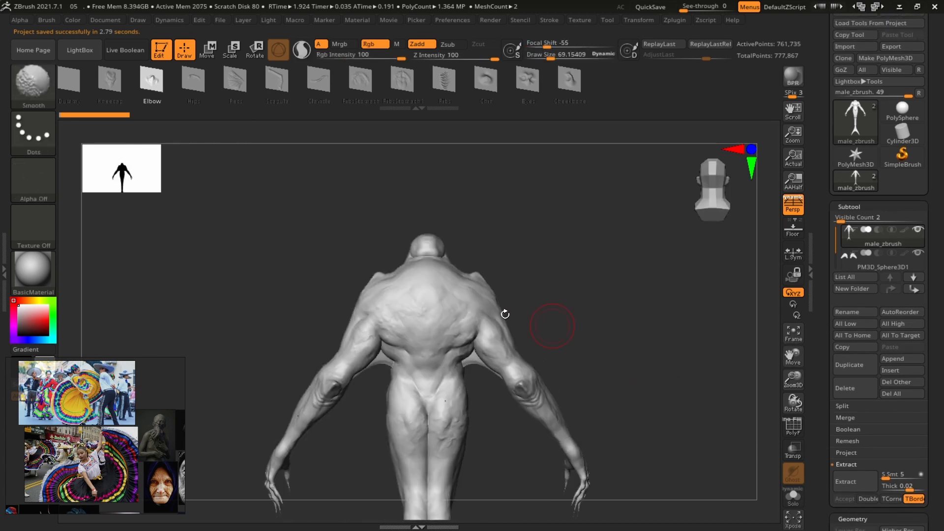
pyautogui.press('ctrl')
pyautogui.keyDown('ctrl'); pyautogui.click(55, 147); pyautogui.keyUp('ctrl')
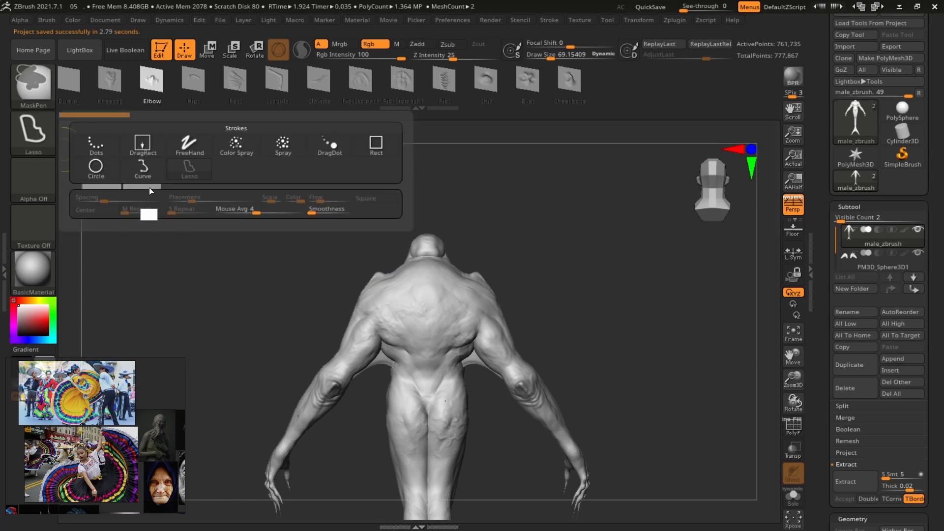
pyautogui.click(199, 145)
pyautogui.moveTo(442, 274)
pyautogui.keyDown('ctrl'); pyautogui.mouseDown()
pyautogui.moveTo(426, 290)
pyautogui.moveTo(459, 291)
pyautogui.mouseUp(); pyautogui.keyUp('ctrl')
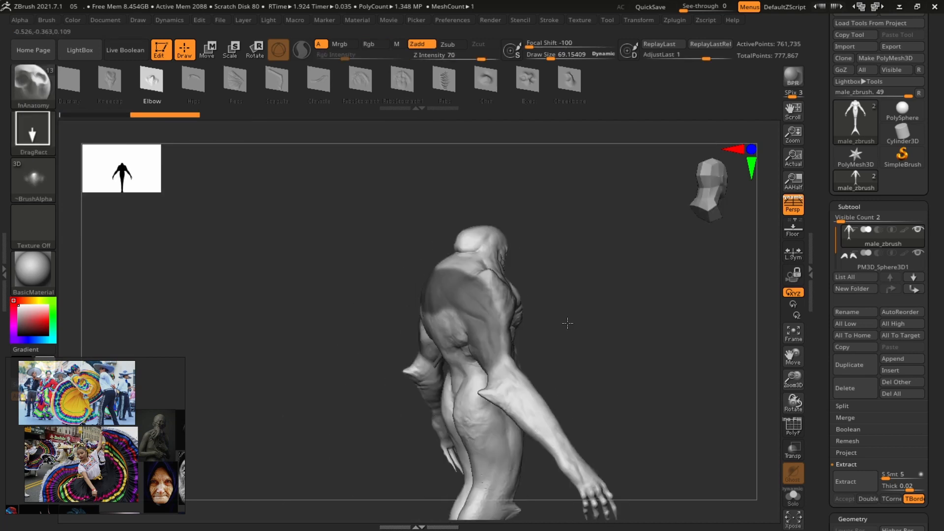
# Extract the masked upper back area as a separate mesh with a thickness of 0 and accept it.
pyautogui.moveTo(565, 321); pyautogui.dragTo(609, 316)
pyautogui.scroll(-5, 816, 373)
pyautogui.click(856, 261)
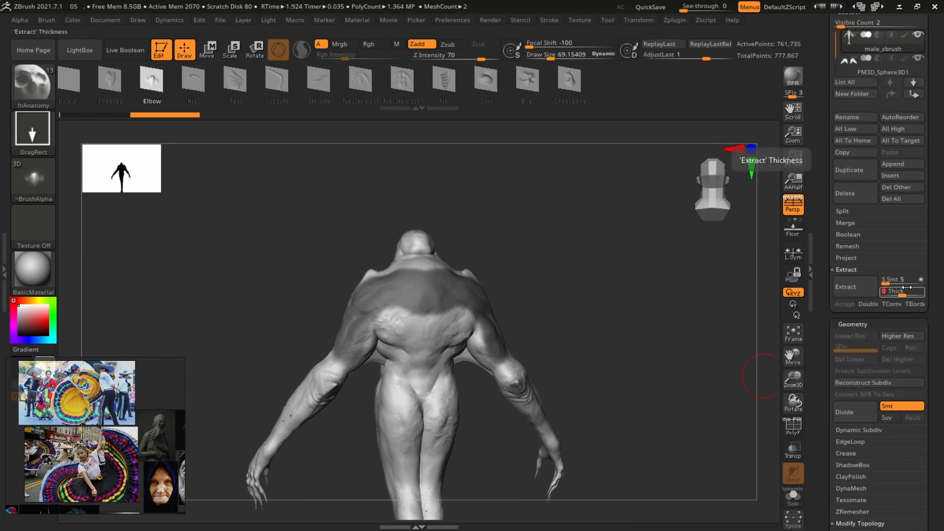
pyautogui.click(854, 287)
pyautogui.click(849, 304)
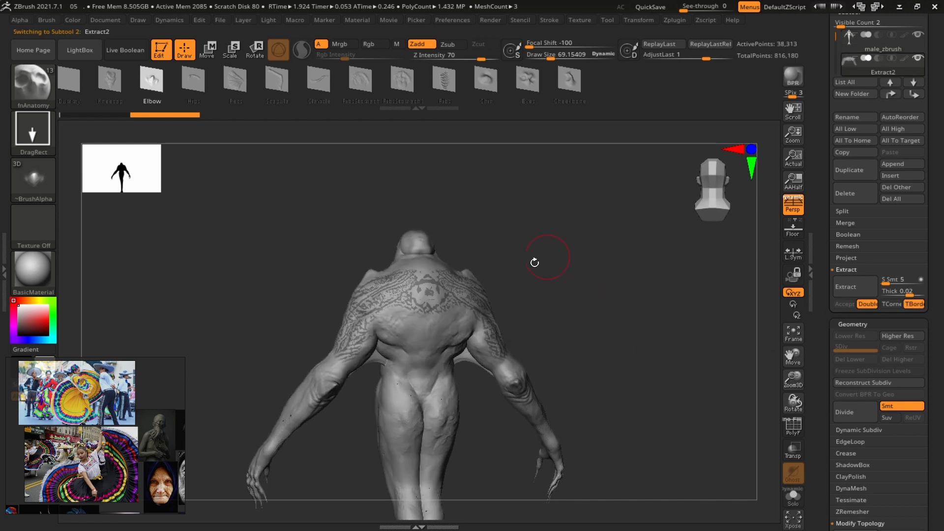
# Select the body subtool, isolate it and clear its mask.
pyautogui.keyDown('alt'); pyautogui.click(458, 286); pyautogui.keyUp('alt')
pyautogui.moveTo(636, 306); pyautogui.dragTo(701, 310)
pyautogui.click(790, 504)
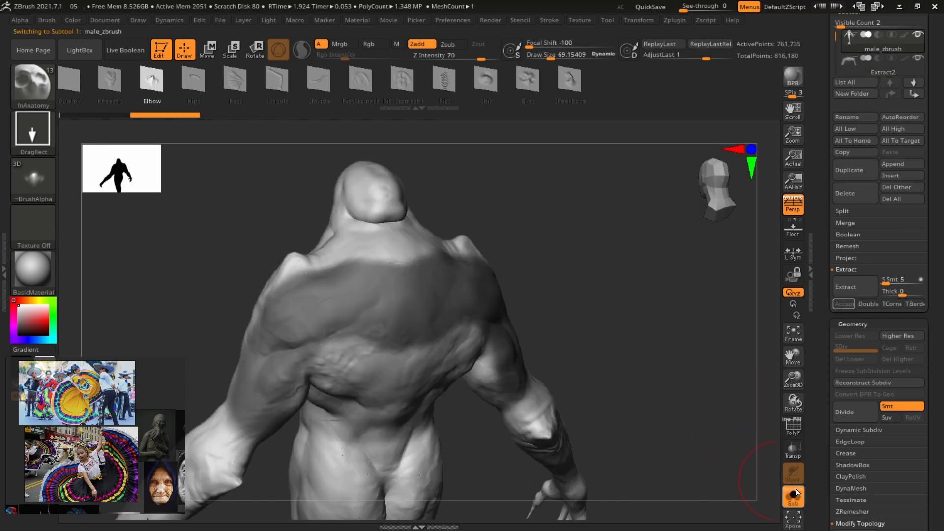
pyautogui.scroll(2, 831, 195)
pyautogui.click(844, 169)
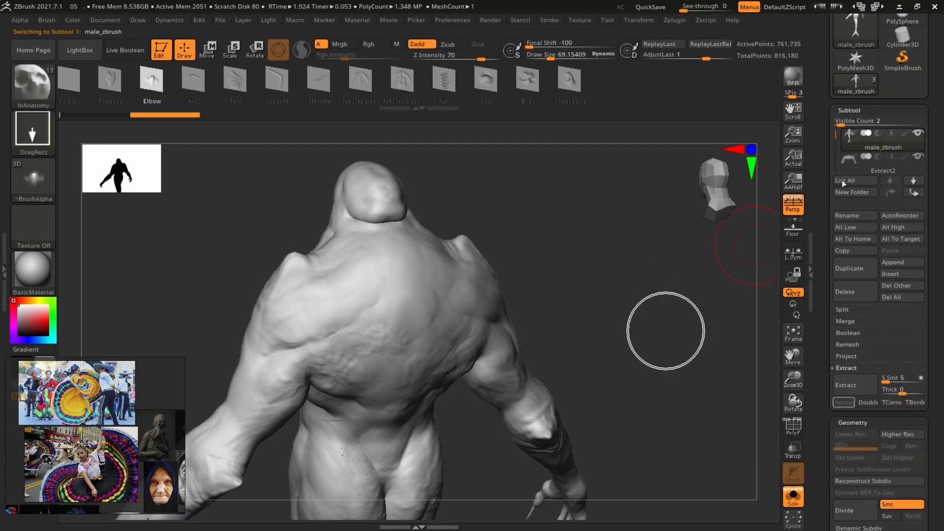
# Isolate the extracted back piece, check its wireframe and clear its mask.
pyautogui.keyDown('alt'); pyautogui.moveTo(656, 354); pyautogui.dragTo(673, 301); pyautogui.keyUp('alt')
pyautogui.moveTo(672, 301); pyautogui.dragTo(721, 396)
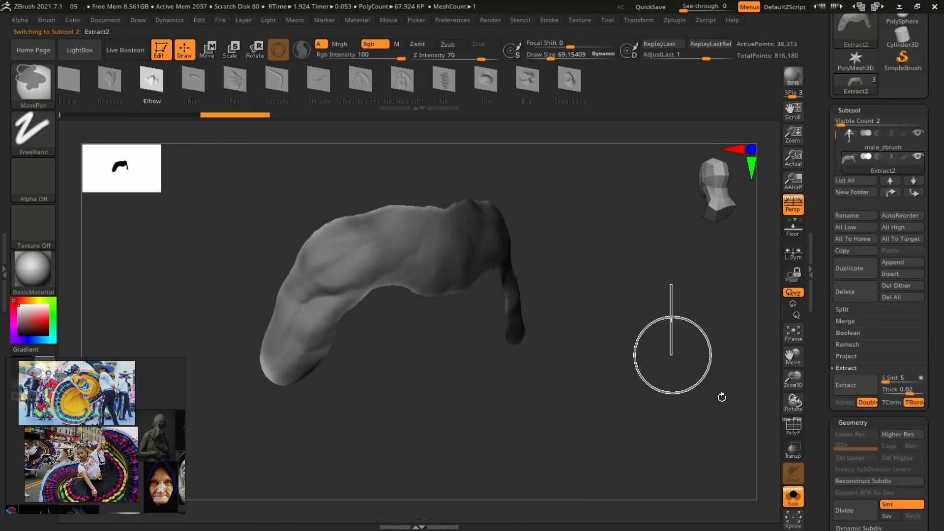
pyautogui.click(794, 427)
pyautogui.click(793, 427)
pyautogui.moveTo(649, 373); pyautogui.dragTo(740, 465)
pyautogui.moveTo(657, 338)
pyautogui.mouseDown()
pyautogui.moveTo(657, 390)
pyautogui.moveTo(657, 374)
pyautogui.mouseUp()
# Show all subtools and move the extracted piece backward off the creature's back, returning to Draw mode.
pyautogui.press('w')
pyautogui.click(793, 500)
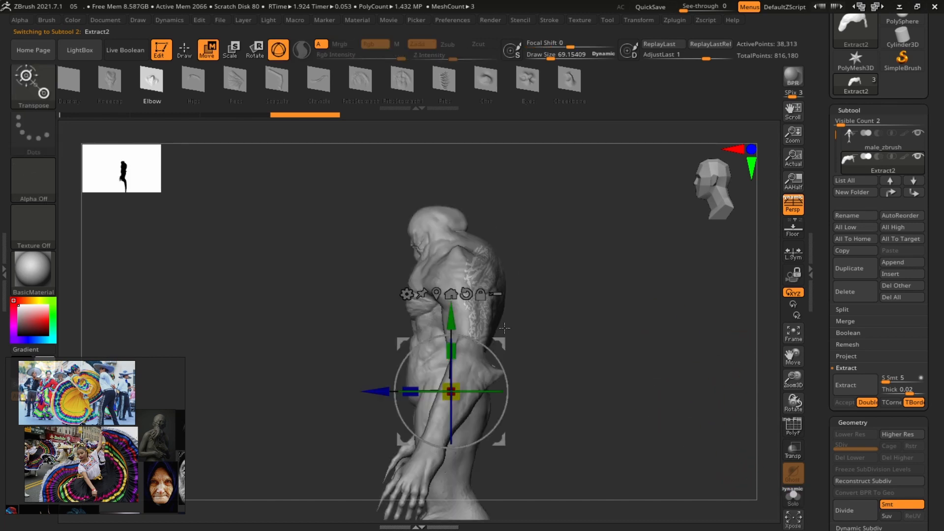
pyautogui.moveTo(381, 391); pyautogui.dragTo(393, 391)
pyautogui.press('q')
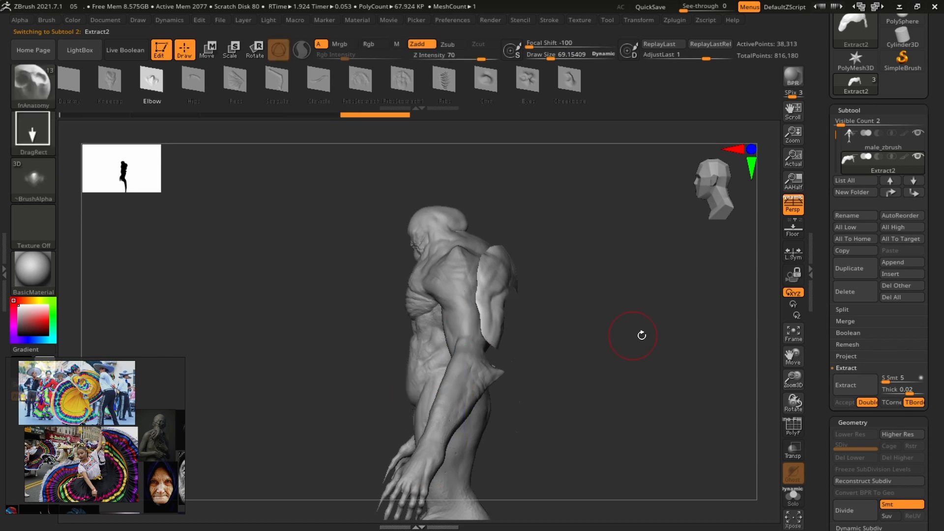
# Set the draw size to about 30 and open the brush library for shaping the extracted back piece.
pyautogui.keyDown('alt'); pyautogui.moveTo(661, 382); pyautogui.dragTo(565, 316); pyautogui.keyUp('alt')
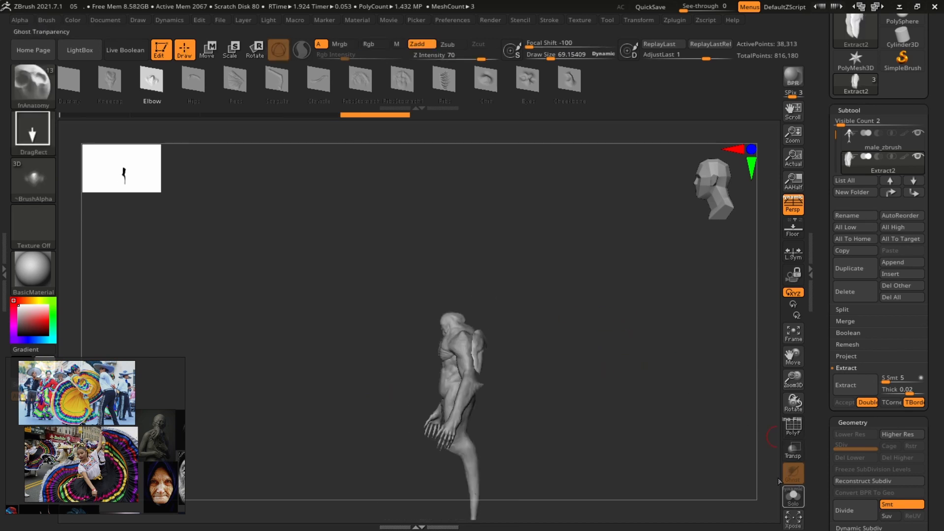
pyautogui.moveTo(621, 361)
pyautogui.mouseDown()
pyautogui.moveTo(601, 313)
pyautogui.moveTo(610, 323)
pyautogui.moveTo(679, 326)
pyautogui.moveTo(643, 322)
pyautogui.moveTo(646, 372)
pyautogui.mouseUp()
pyautogui.press('s')
pyautogui.moveTo(637, 336); pyautogui.dragTo(693, 294)
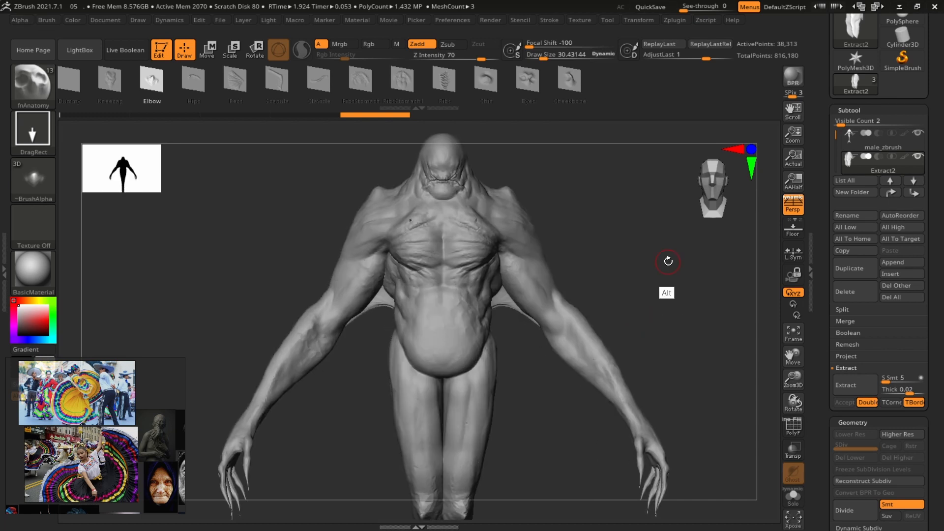
pyautogui.moveTo(668, 261)
pyautogui.keyDown('alt'); pyautogui.mouseDown()
pyautogui.moveTo(685, 289)
pyautogui.moveTo(588, 310)
pyautogui.moveTo(436, 254)
pyautogui.mouseUp(); pyautogui.keyUp('alt')
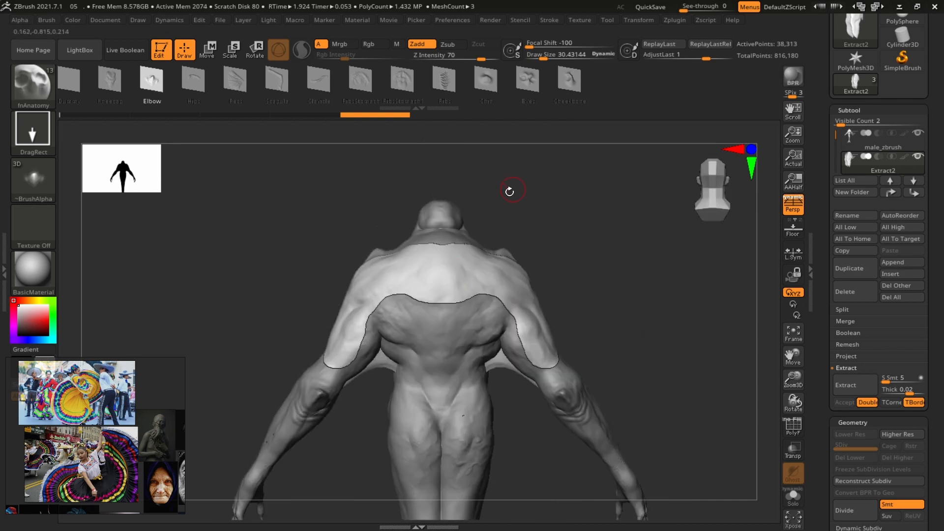
pyautogui.press('b')
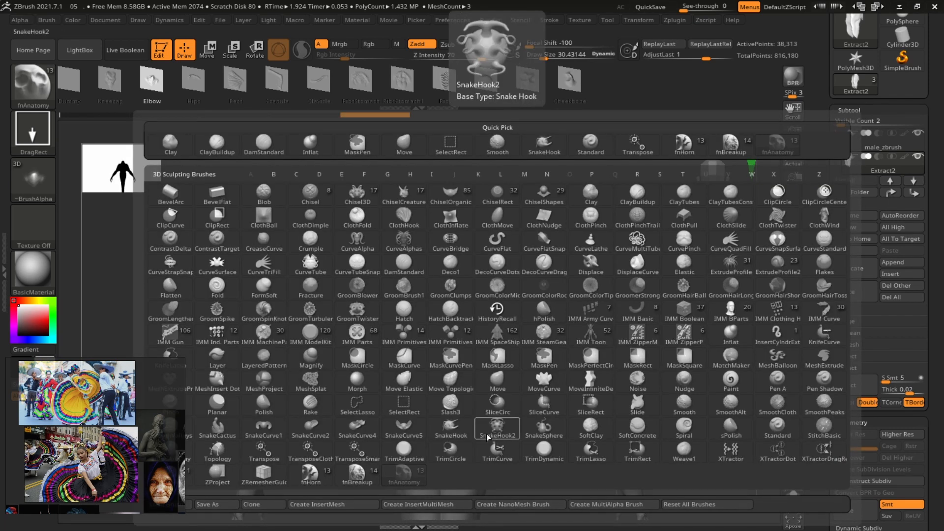
# Try raising a SnakeCurve4 fold on the extracted back cloth from the upper spine to the arm at draw size 64.
pyautogui.click(362, 433)
pyautogui.click(335, 452)
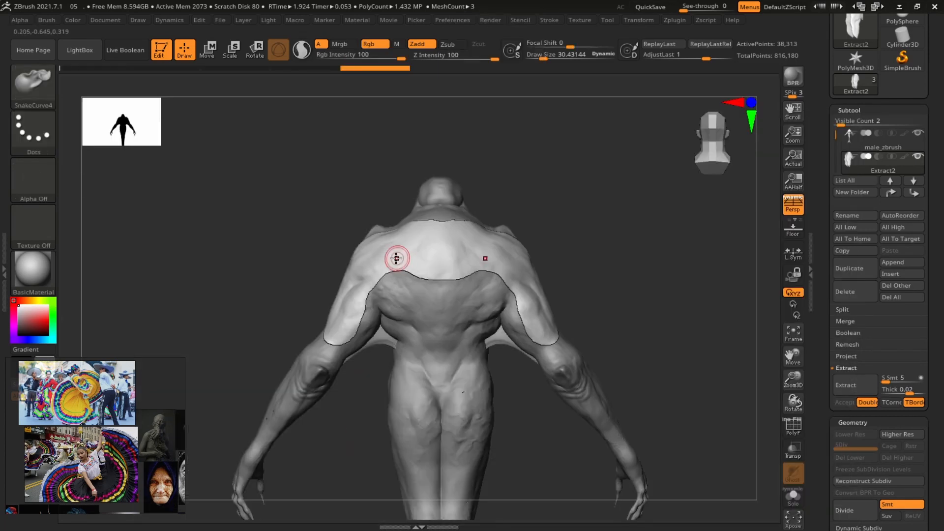
pyautogui.moveTo(574, 213); pyautogui.dragTo(372, 333)
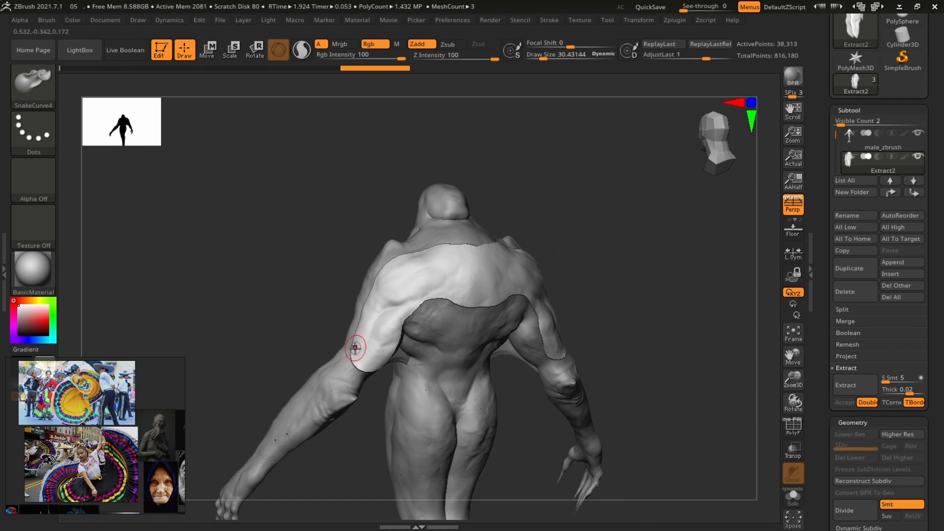
pyautogui.moveTo(569, 217); pyautogui.dragTo(609, 221)
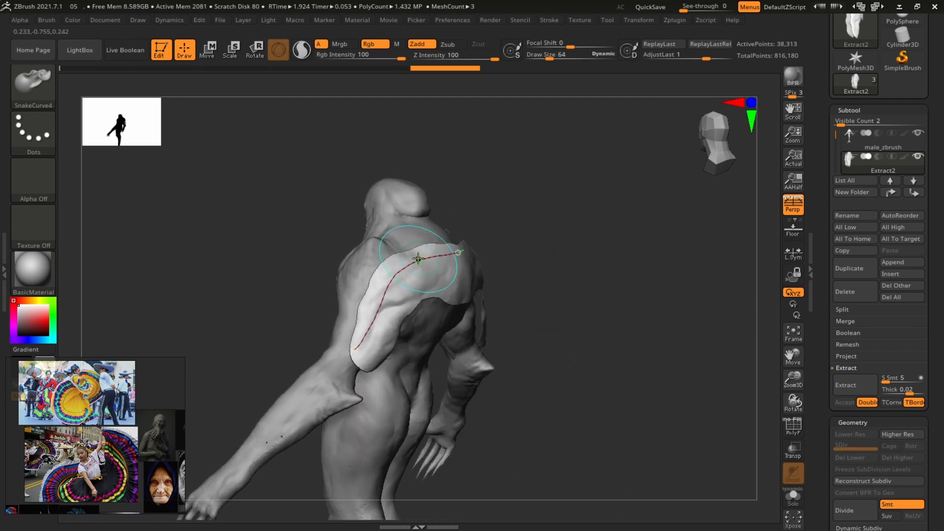
pyautogui.click(433, 254)
pyautogui.hotkey('ctrl', 'z')
pyautogui.hotkey('ctrl', 'z')
pyautogui.hotkey('ctrl', 'shift', 'z')
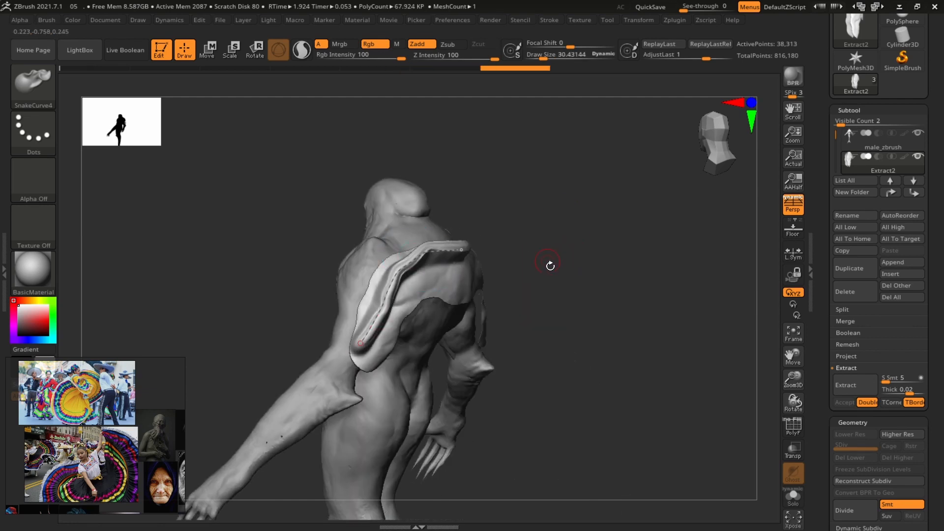
# Try rebuilding the fold along the cloth's shoulder curve at draw size about 42, and undo it.
pyautogui.moveTo(551, 265)
pyautogui.keyDown('shift'); pyautogui.mouseDown()
pyautogui.moveTo(624, 268)
pyautogui.moveTo(580, 277)
pyautogui.moveTo(623, 266)
pyautogui.moveTo(543, 323)
pyautogui.mouseUp(); pyautogui.keyUp('shift')
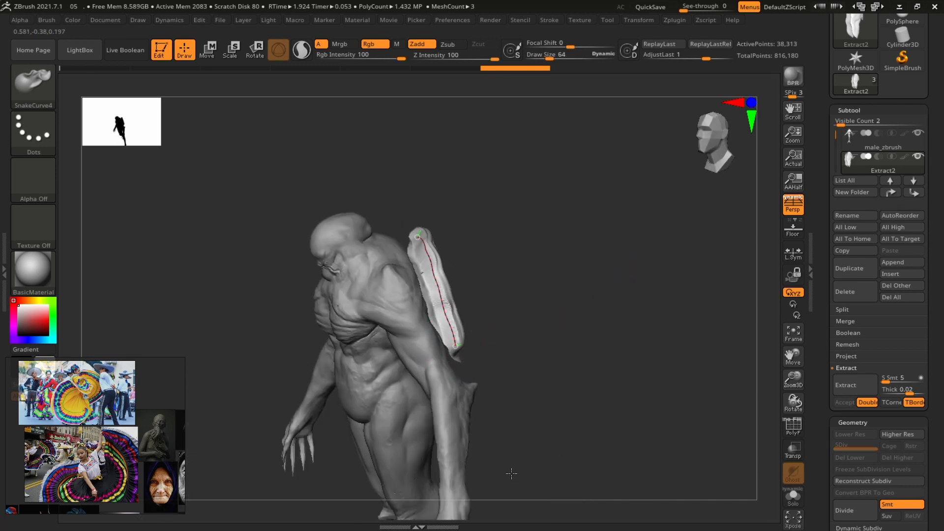
pyautogui.hotkey('ctrl', 'shift', 'z')
pyautogui.moveTo(545, 303); pyautogui.dragTo(528, 318)
pyautogui.hotkey('ctrl', 'z')
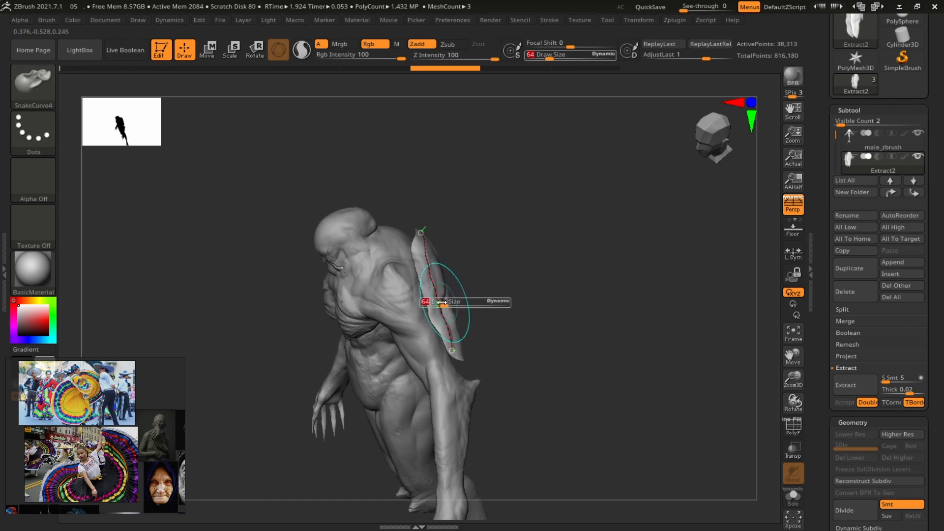
pyautogui.moveTo(442, 302); pyautogui.dragTo(427, 275)
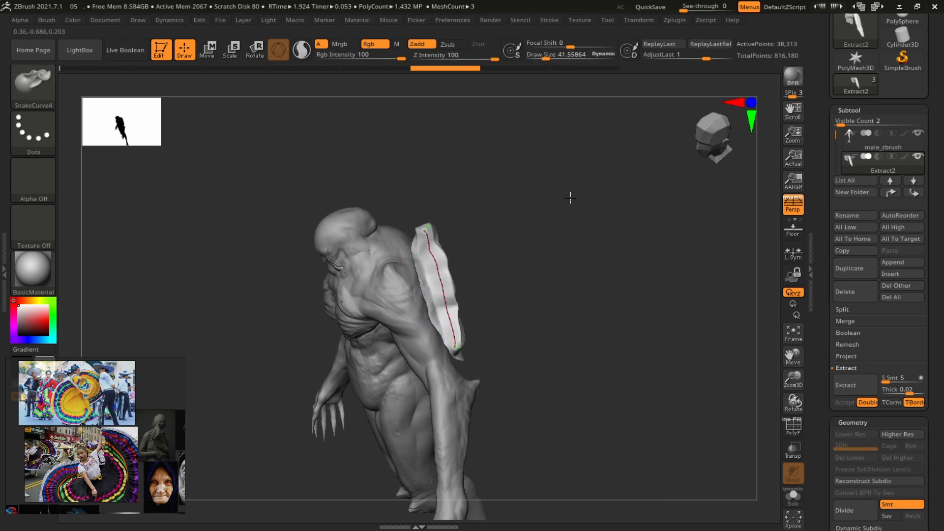
pyautogui.moveTo(564, 213); pyautogui.dragTo(457, 343)
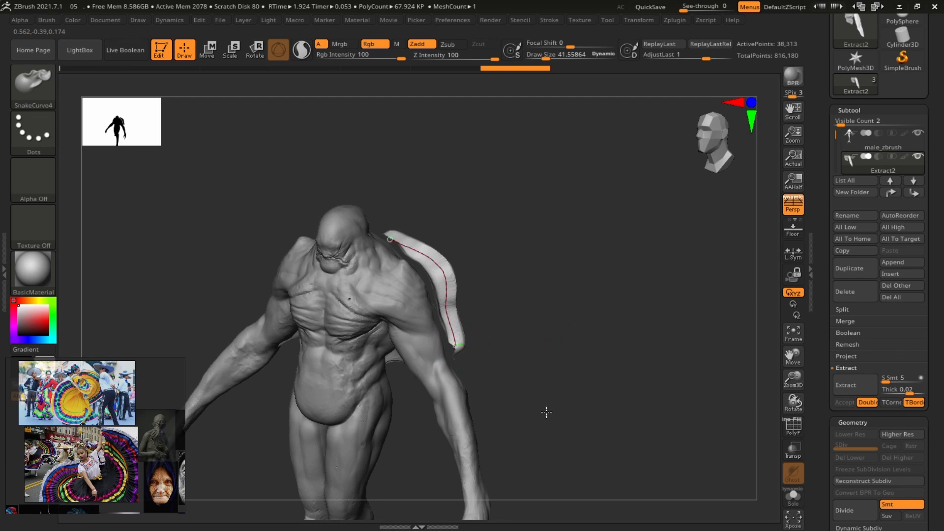
pyautogui.moveTo(561, 403); pyautogui.dragTo(542, 293)
pyautogui.hotkey('ctrl', 'z')
pyautogui.hotkey('ctrl', 'z')
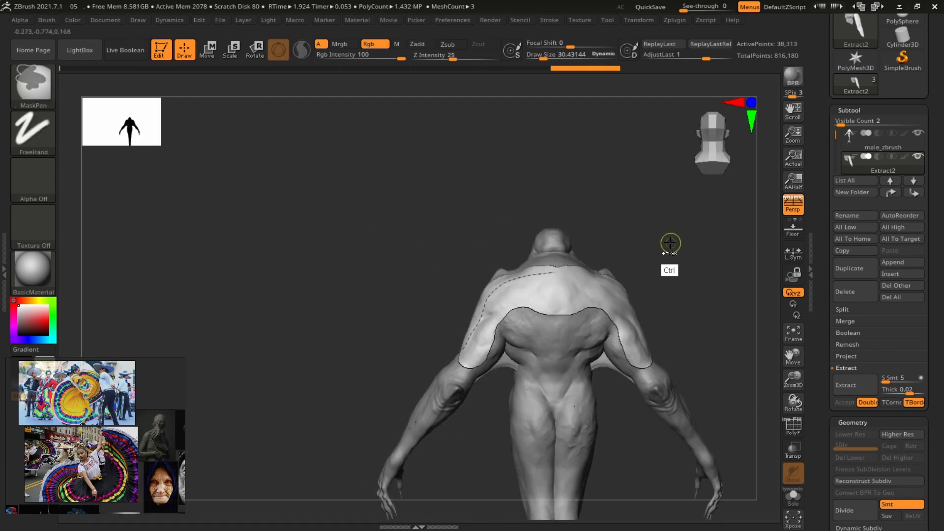
# Try thicker SnakeCurve4 folds along the shoulder curve at draw size about 65, and undo them.
pyautogui.moveTo(568, 310); pyautogui.dragTo(570, 310)
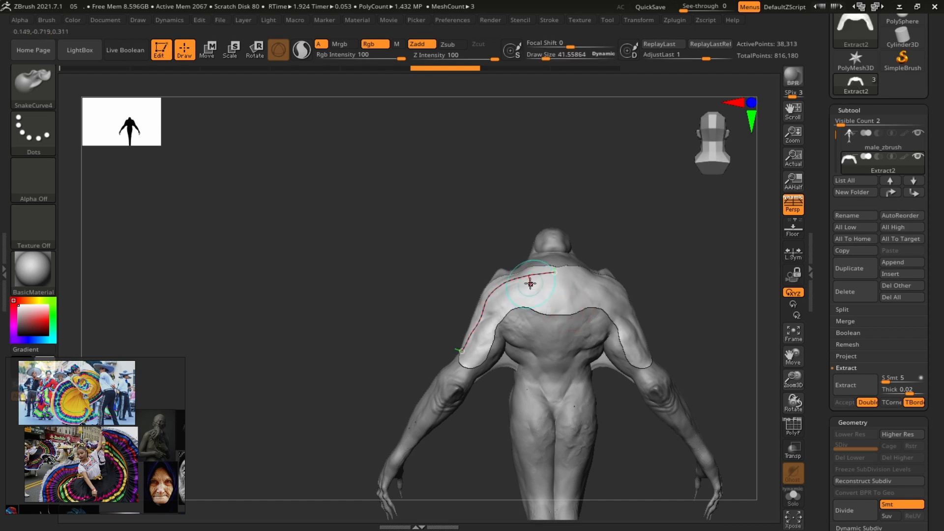
pyautogui.click(521, 270)
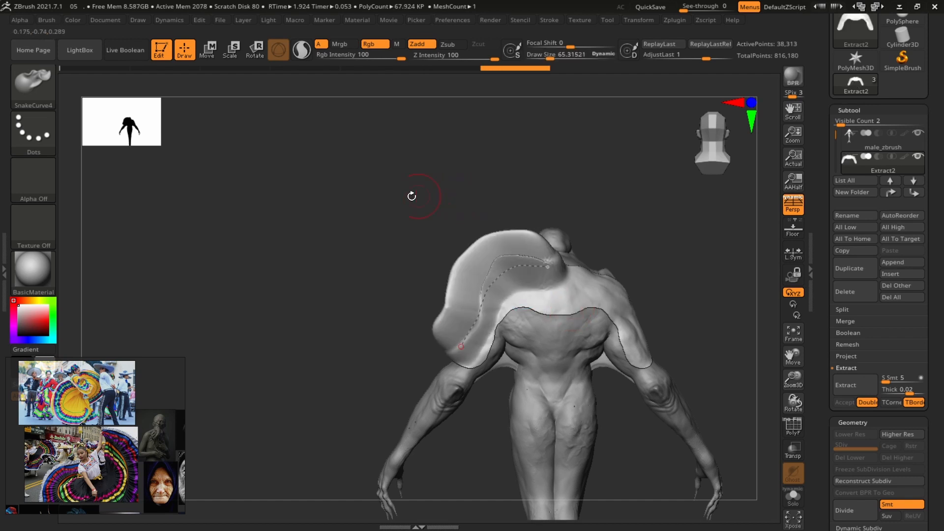
pyautogui.moveTo(368, 209)
pyautogui.mouseDown()
pyautogui.moveTo(413, 228)
pyautogui.moveTo(491, 230)
pyautogui.mouseUp()
pyautogui.moveTo(597, 260)
pyautogui.mouseDown()
pyautogui.moveTo(675, 278)
pyautogui.moveTo(589, 316)
pyautogui.mouseUp()
pyautogui.hotkey('ctrl', 'z')
pyautogui.moveTo(529, 360)
pyautogui.mouseDown()
pyautogui.moveTo(557, 380)
pyautogui.moveTo(586, 372)
pyautogui.mouseUp()
pyautogui.moveTo(647, 283)
pyautogui.mouseDown()
pyautogui.moveTo(674, 274)
pyautogui.moveTo(606, 310)
pyautogui.moveTo(626, 276)
pyautogui.moveTo(685, 320)
pyautogui.mouseUp()
pyautogui.hotkey('ctrl', 'z')
pyautogui.hotkey('ctrl', 'z')
# Delete the Extract2 subtool and make the male_zbrush body the active subtool.
pyautogui.press('w')
pyautogui.moveTo(822, 424); pyautogui.dragTo(822, 110)
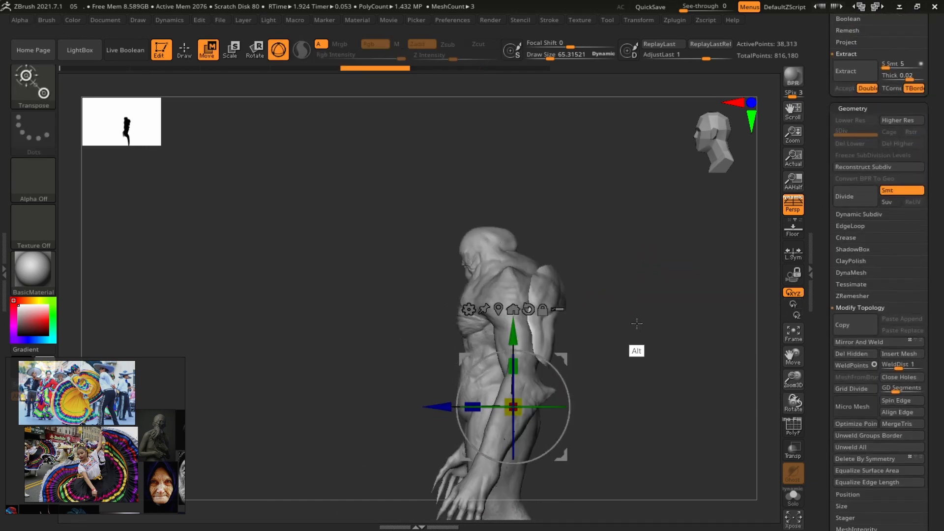
pyautogui.moveTo(636, 322)
pyautogui.keyDown('alt'); pyautogui.mouseDown()
pyautogui.moveTo(721, 310)
pyautogui.moveTo(664, 312)
pyautogui.moveTo(759, 253)
pyautogui.mouseUp(); pyautogui.keyUp('alt')
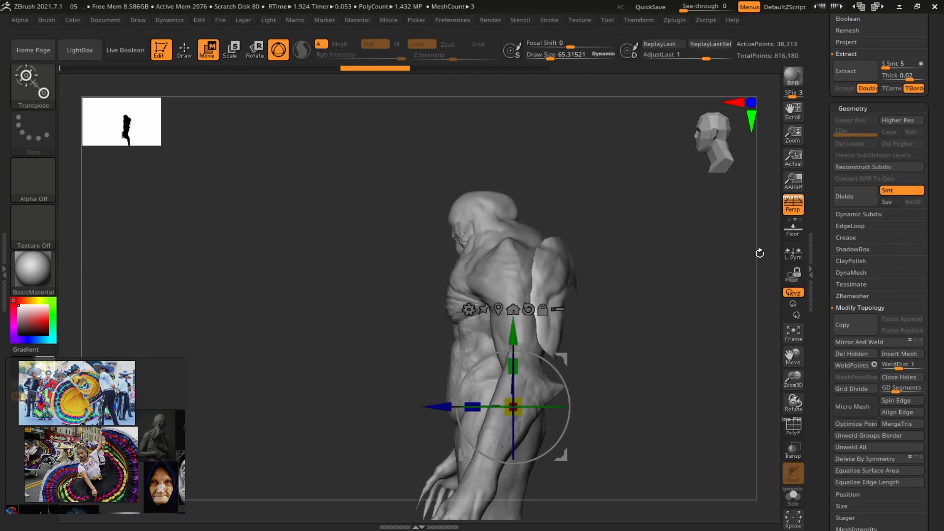
pyautogui.moveTo(817, 167); pyautogui.dragTo(817, 198)
pyautogui.moveTo(814, 287); pyautogui.dragTo(815, 283)
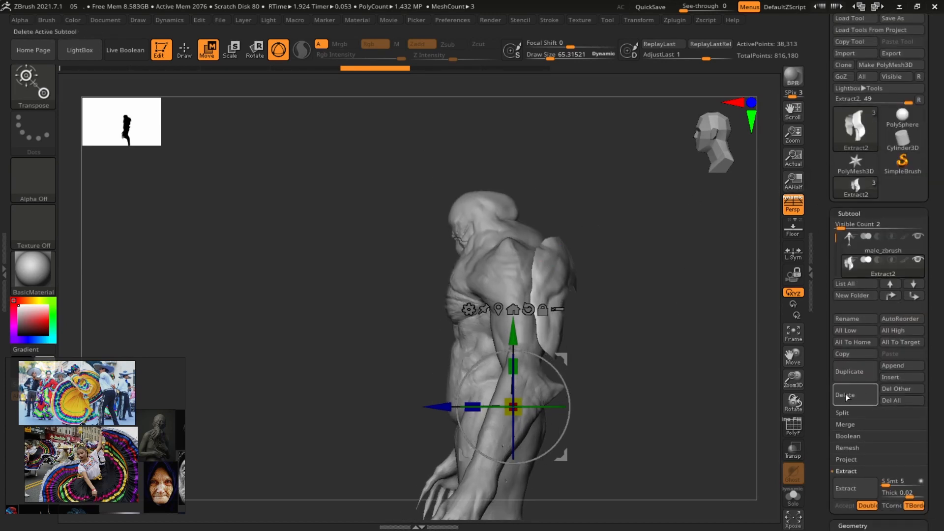
pyautogui.click(845, 398)
pyautogui.click(739, 424)
pyautogui.keyDown('alt'); pyautogui.click(510, 284); pyautogui.keyUp('alt')
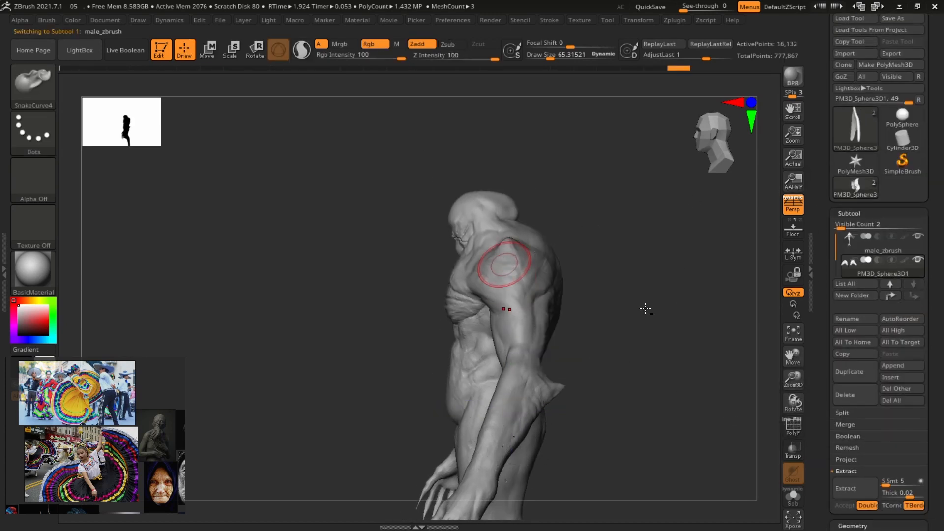
# Restore the mask on the body's upper back and extract it as a new mesh with the Double option on.
pyautogui.moveTo(817, 400); pyautogui.dragTo(811, 324)
pyautogui.moveTo(618, 260); pyautogui.dragTo(394, 162)
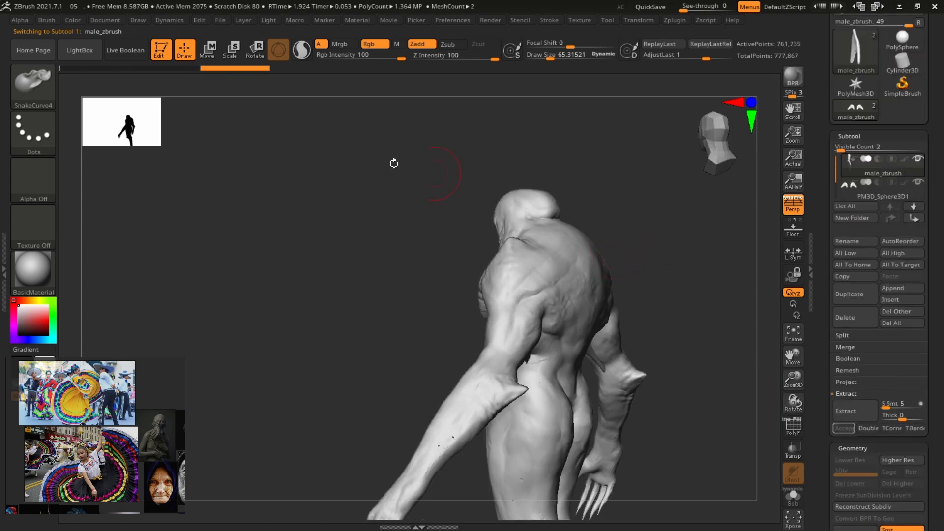
pyautogui.hotkey('ctrl', 'z')
pyautogui.moveTo(827, 410); pyautogui.dragTo(829, 378)
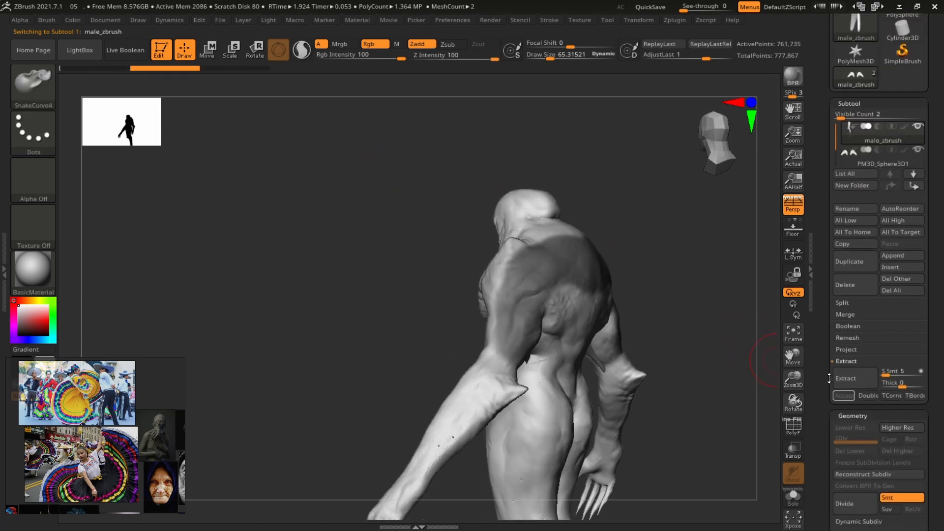
pyautogui.click(867, 396)
pyautogui.click(888, 383)
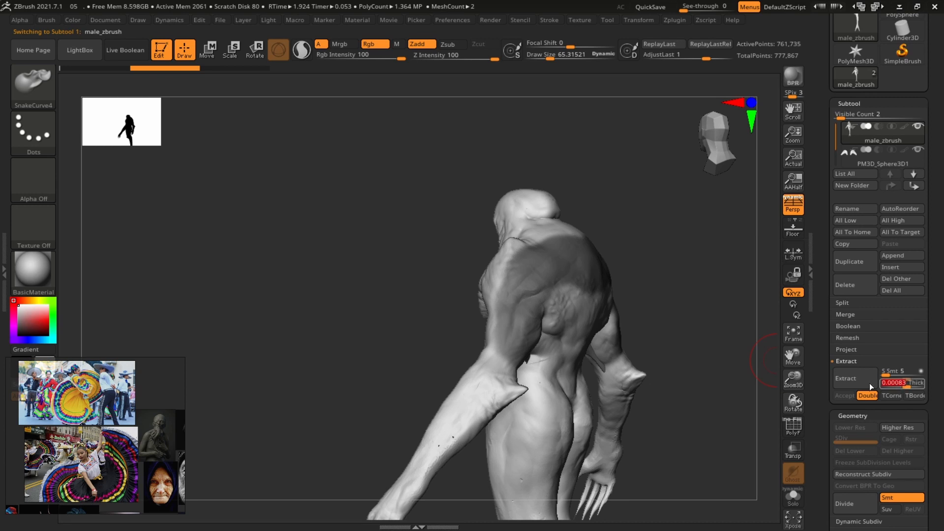
pyautogui.click(858, 385)
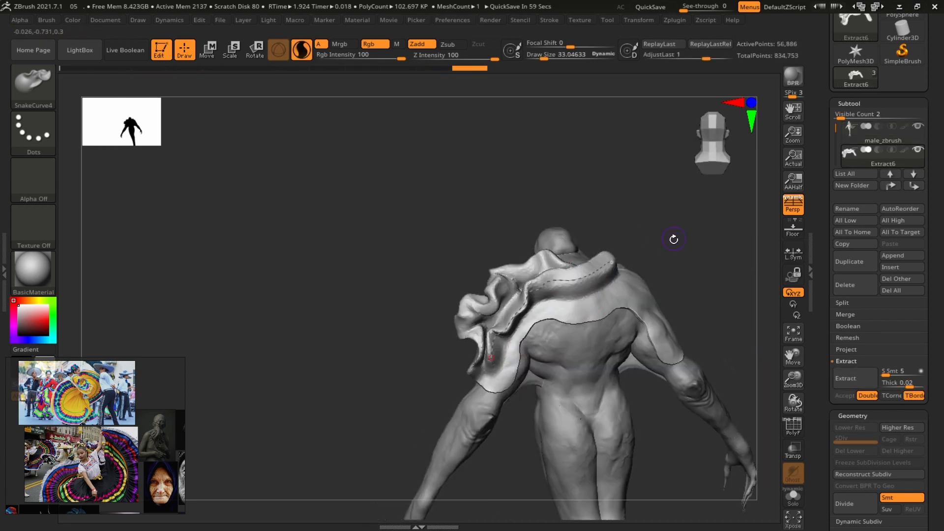
# Build layered SnakeCurve4 ruffles along one shoulder of the Extract6 cloth, from back to front, at draw size about 33 to 42.
pyautogui.moveTo(674, 238); pyautogui.dragTo(657, 237)
pyautogui.moveTo(493, 340)
pyautogui.mouseDown()
pyautogui.moveTo(672, 214)
pyautogui.moveTo(731, 225)
pyautogui.mouseUp()
pyautogui.moveTo(639, 236)
pyautogui.mouseDown()
pyautogui.moveTo(692, 243)
pyautogui.moveTo(644, 240)
pyautogui.mouseUp()
pyautogui.moveTo(430, 316); pyautogui.dragTo(496, 320)
pyautogui.moveTo(639, 240); pyautogui.dragTo(684, 242)
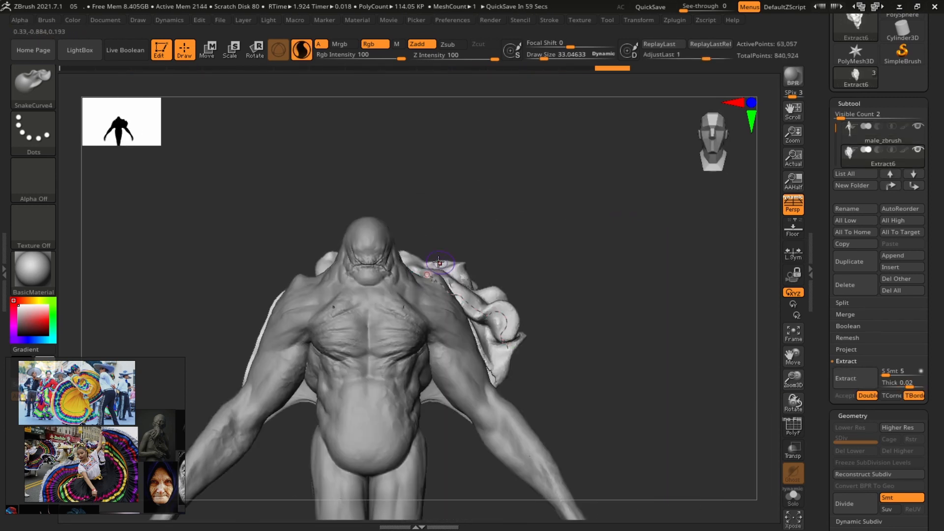
pyautogui.moveTo(438, 263); pyautogui.dragTo(428, 274)
pyautogui.moveTo(618, 242); pyautogui.dragTo(566, 236)
pyautogui.moveTo(480, 265); pyautogui.dragTo(497, 309)
pyautogui.moveTo(533, 200); pyautogui.dragTo(585, 211)
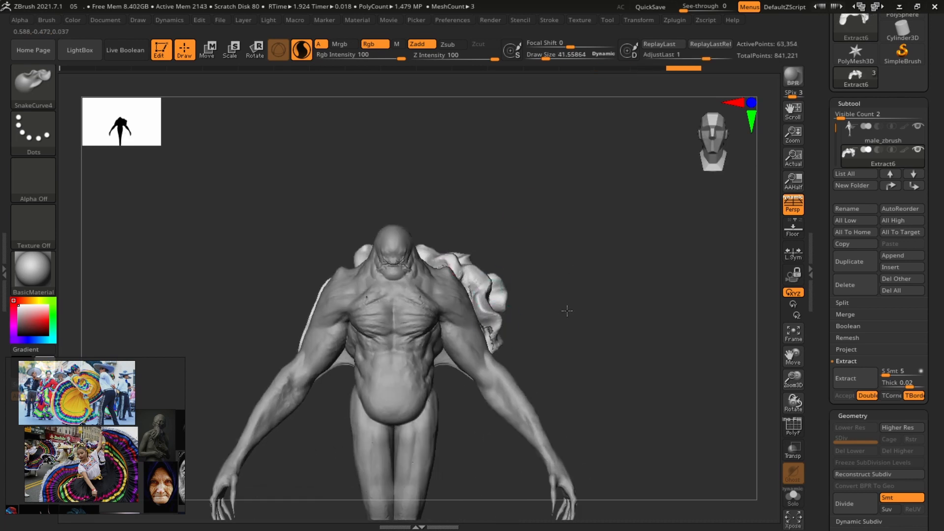
# Mirror and weld Extract6 so both shoulders carry the same ruffles.
pyautogui.moveTo(566, 311); pyautogui.dragTo(565, 236)
pyautogui.click(855, 215)
pyautogui.moveTo(817, 442); pyautogui.dragTo(818, 333)
pyautogui.hotkey('ctrl', 'z')
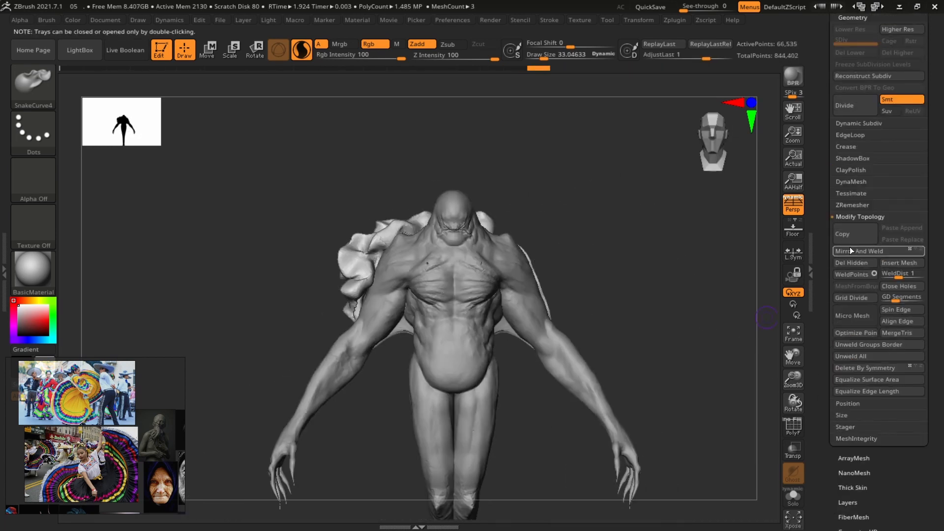
pyautogui.click(851, 250)
pyautogui.moveTo(688, 246); pyautogui.dragTo(612, 268)
# Activate the SnakeHook brush, dismiss its SculptrisPro note, and turn off Solo to bring back the body around the ruffles.
pyautogui.press('w')
pyautogui.click(534, 312)
pyautogui.moveTo(699, 256)
pyautogui.mouseDown()
pyautogui.moveTo(644, 261)
pyautogui.moveTo(689, 255)
pyautogui.mouseUp()
pyautogui.press('q')
pyautogui.press('b')
pyautogui.press('s')
pyautogui.press('h')
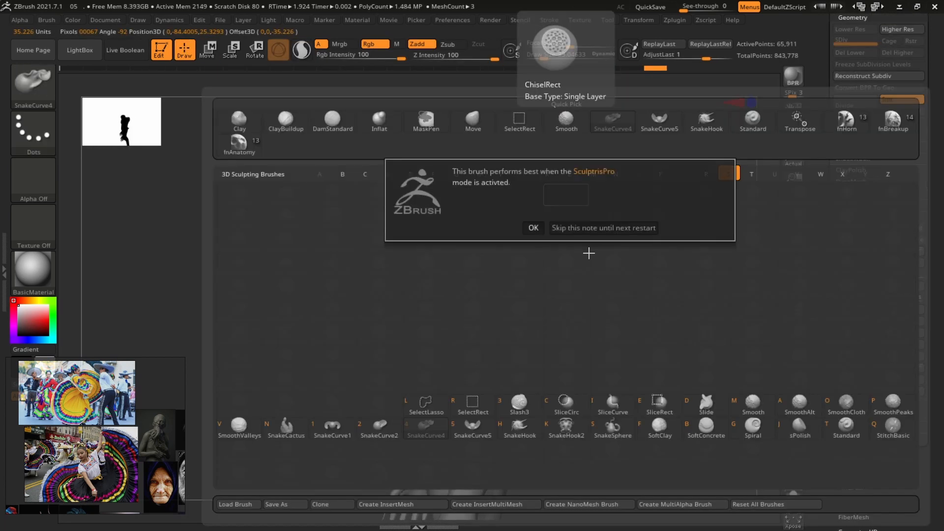
pyautogui.click(533, 227)
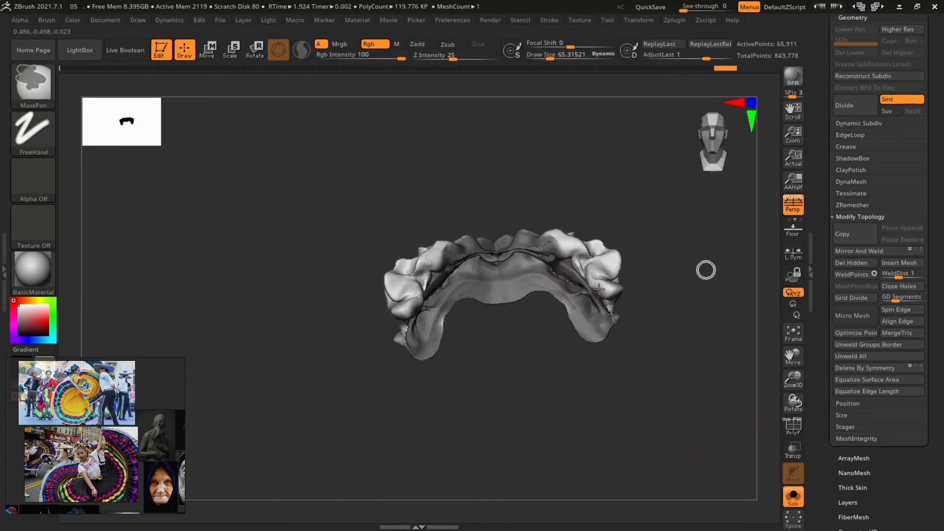
pyautogui.moveTo(706, 270)
pyautogui.keyDown('shift'); pyautogui.mouseDown()
pyautogui.moveTo(714, 327)
pyautogui.moveTo(695, 301)
pyautogui.moveTo(627, 339)
pyautogui.mouseUp(); pyautogui.keyUp('shift')
pyautogui.click(793, 497)
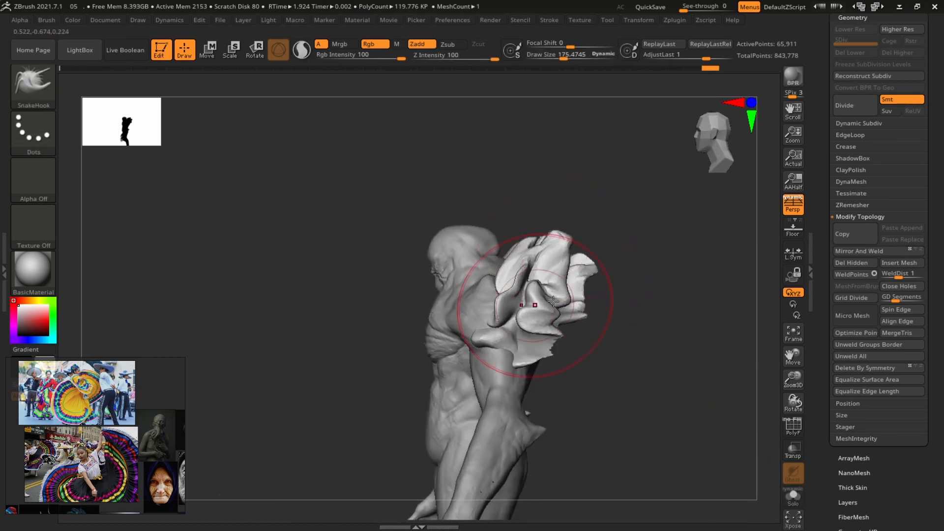
# Try stretching the shoulder ruffles with large SnakeHook strokes at draw size about 175, and undo the strokes.
pyautogui.moveTo(585, 302); pyautogui.dragTo(632, 305)
pyautogui.moveTo(523, 320); pyautogui.dragTo(536, 315)
pyautogui.hotkey('ctrl', 'z')
pyautogui.hotkey('ctrl', 'z')
pyautogui.hotkey('ctrl', 'z')
pyautogui.hotkey('ctrl', 'z')
# Pull the ruffles upward and outward with a smaller SnakeHook brush, and smooth the folds beside the upper arm.
pyautogui.moveTo(611, 276)
pyautogui.mouseDown()
pyautogui.moveTo(586, 288)
pyautogui.moveTo(551, 261)
pyautogui.mouseUp()
pyautogui.moveTo(597, 300); pyautogui.dragTo(603, 270)
pyautogui.moveTo(572, 59); pyautogui.dragTo(564, 58)
pyautogui.moveTo(583, 268); pyautogui.dragTo(580, 243)
pyautogui.keyDown('shift'); pyautogui.moveTo(514, 295); pyautogui.dragTo(508, 310); pyautogui.keyUp('shift')
pyautogui.keyDown('alt'); pyautogui.moveTo(634, 315); pyautogui.dragTo(623, 273); pyautogui.keyUp('alt')
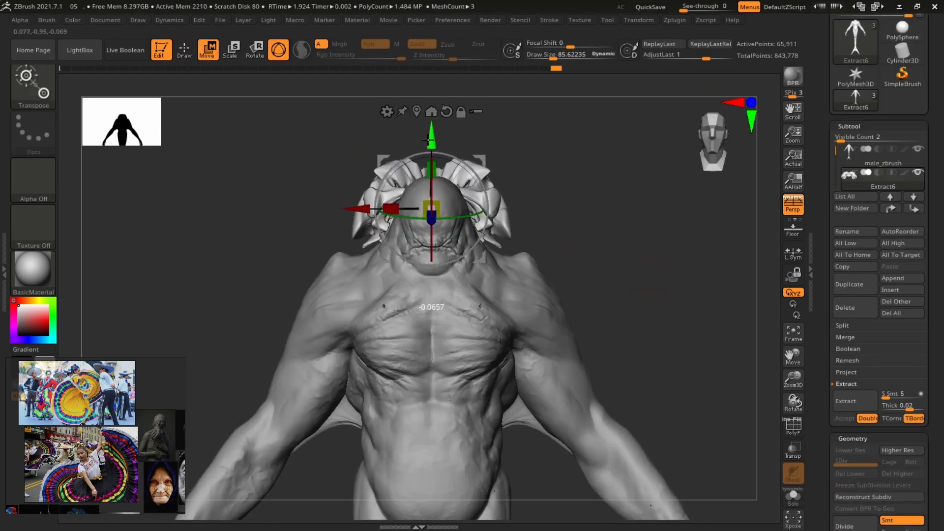
# Raise the ruffled mesh around the creature's head and shape it into fins on both sides.
pyautogui.moveTo(428, 139); pyautogui.dragTo(429, 116)
pyautogui.moveTo(604, 163); pyautogui.dragTo(534, 162)
pyautogui.moveTo(350, 202); pyautogui.dragTo(327, 205)
pyautogui.moveTo(481, 160); pyautogui.dragTo(518, 197)
pyautogui.moveTo(397, 157)
pyautogui.mouseDown()
pyautogui.moveTo(399, 168)
pyautogui.moveTo(399, 161)
pyautogui.mouseUp()
pyautogui.moveTo(534, 162); pyautogui.dragTo(610, 162)
pyautogui.moveTo(410, 158); pyautogui.dragTo(409, 143)
pyautogui.moveTo(609, 162); pyautogui.dragTo(534, 162)
pyautogui.moveTo(352, 212); pyautogui.dragTo(377, 231)
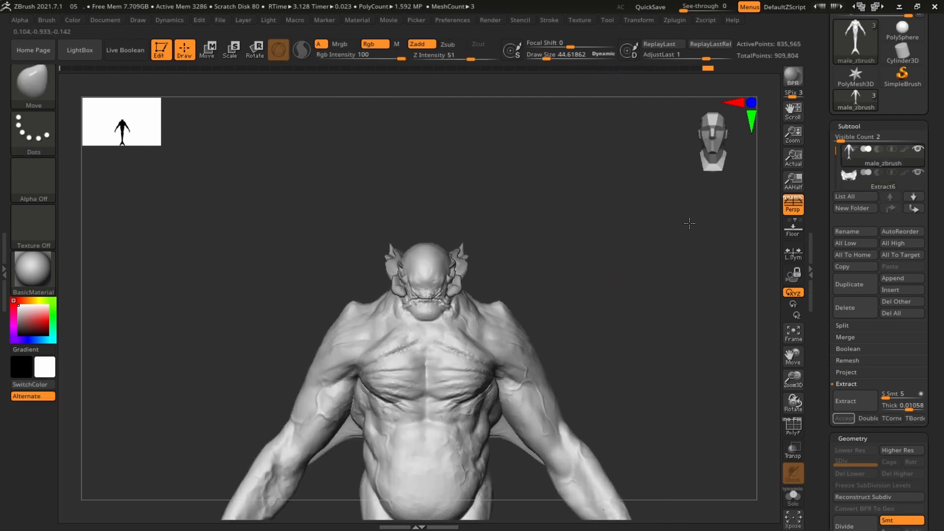
# Enable WaxPreview and AOcclusion in the render properties and expand the BPR RenderPass settings.
pyautogui.keyDown('alt'); pyautogui.moveTo(689, 223); pyautogui.dragTo(609, 244); pyautogui.keyUp('alt')
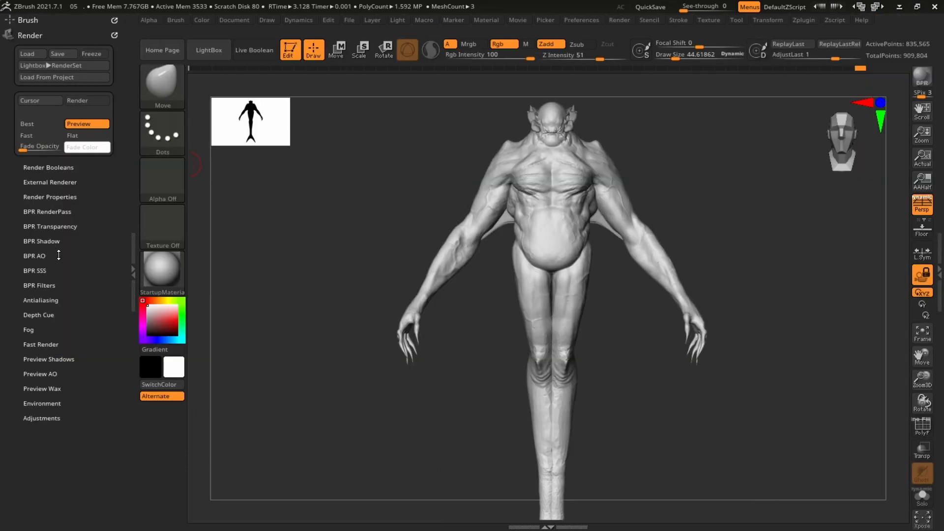
pyautogui.click(62, 197)
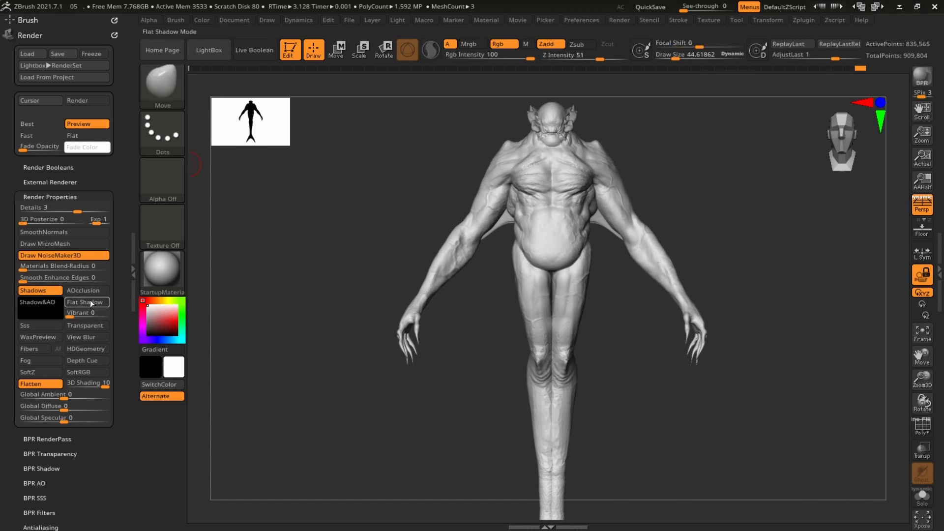
pyautogui.click(32, 340)
pyautogui.moveTo(36, 432); pyautogui.dragTo(36, 304)
pyautogui.click(63, 312)
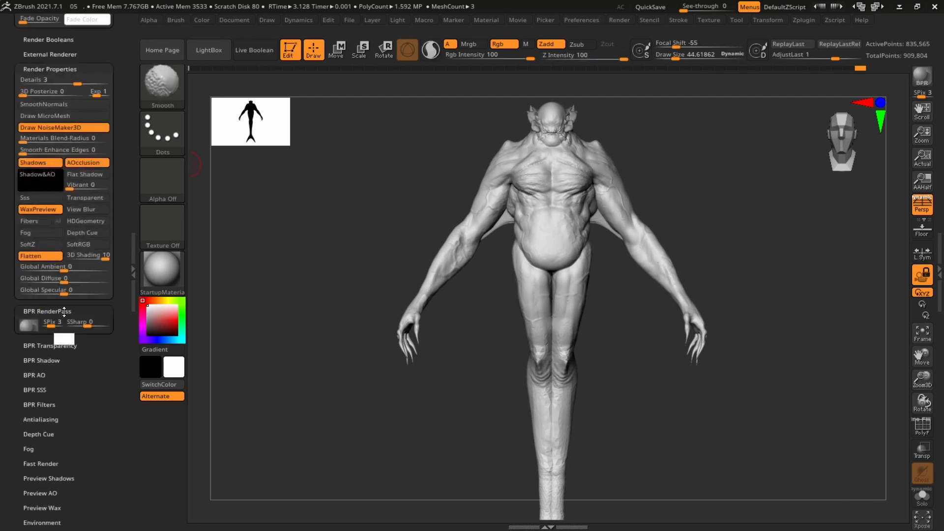
# Set the BPR shadow rays to 20 and the maximum shadow angle to 25.
pyautogui.moveTo(8, 370); pyautogui.dragTo(8, 271)
pyautogui.click(63, 330)
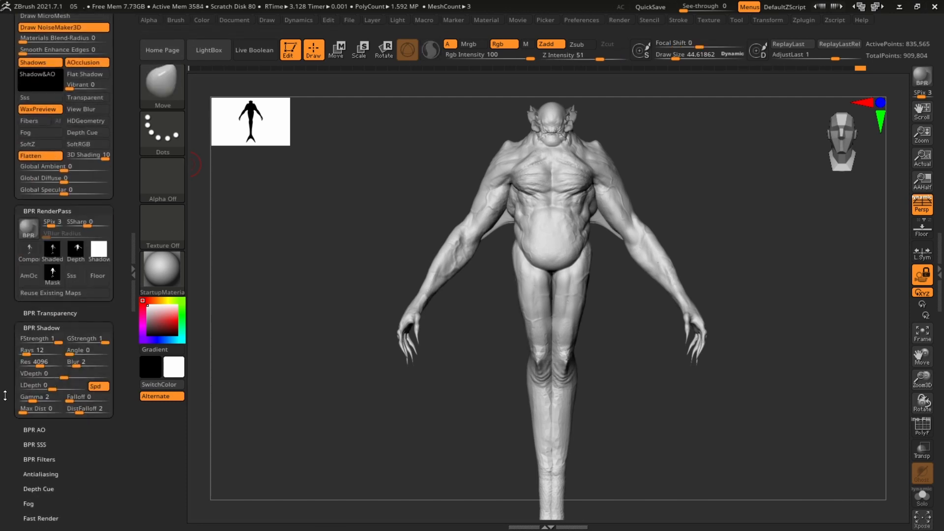
pyautogui.moveTo(6, 394); pyautogui.dragTo(6, 351)
pyautogui.click(44, 309)
pyautogui.write('2')
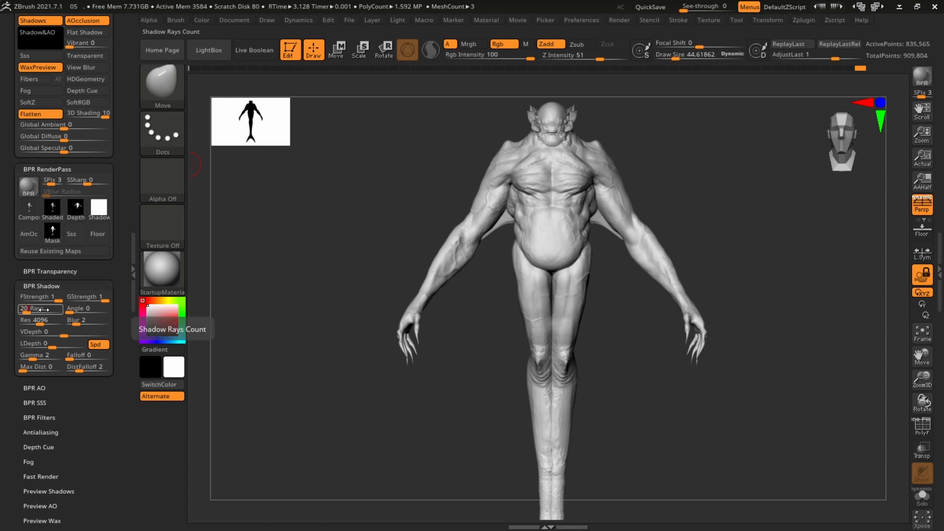
pyautogui.press('Return')
pyautogui.click(103, 309)
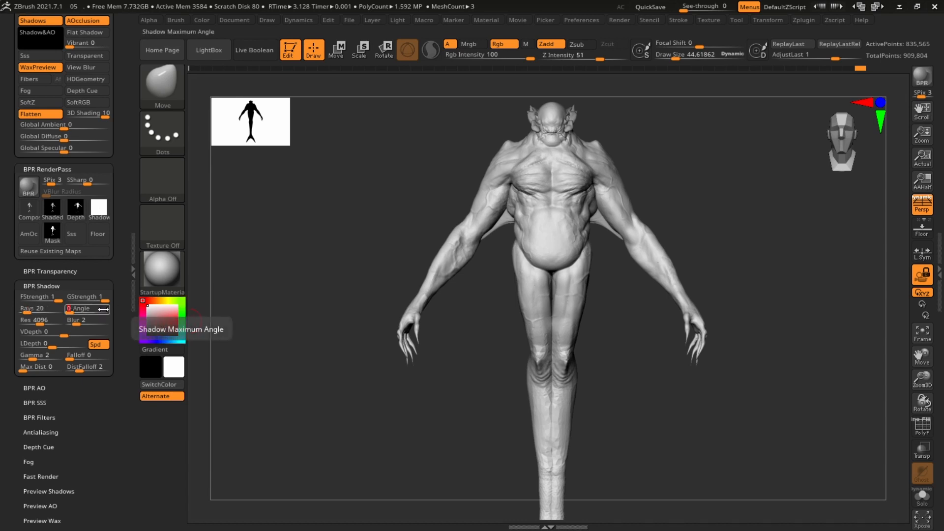
pyautogui.write('25')
pyautogui.press('Return')
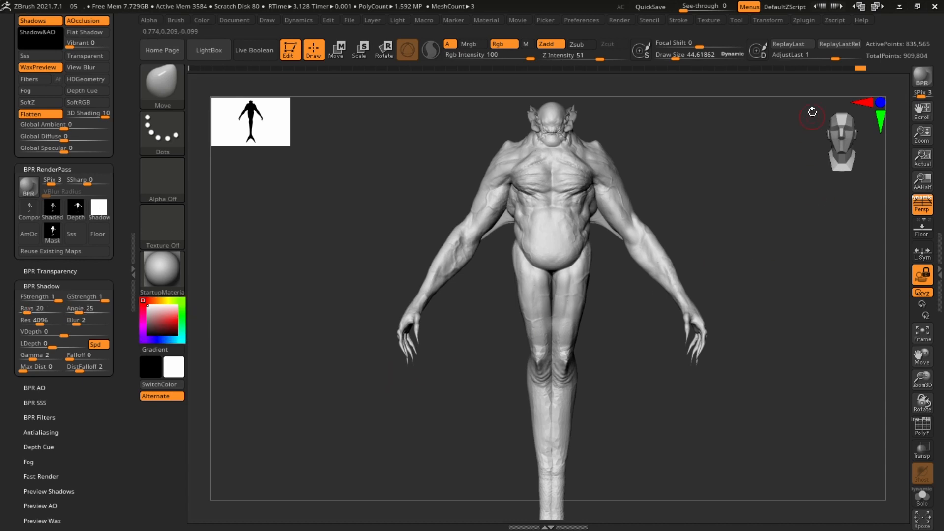
# Raise the active light's intensity to about 1.16 and render the creature with BPR.
pyautogui.click(397, 19)
pyautogui.click(434, 66)
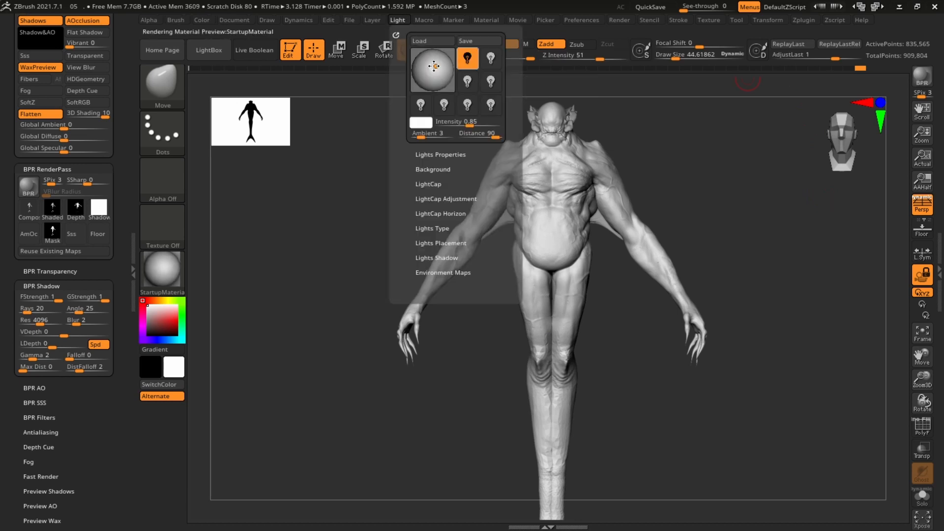
pyautogui.moveTo(468, 125); pyautogui.dragTo(473, 126)
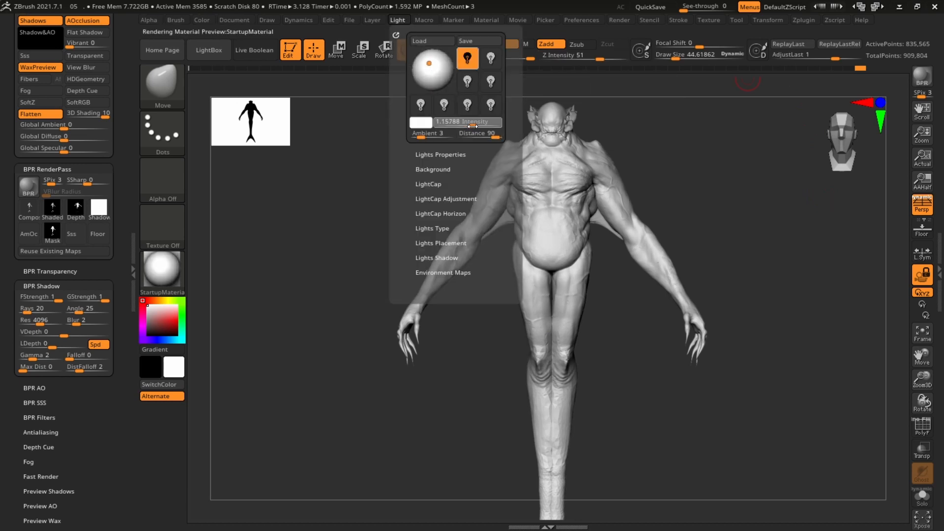
pyautogui.click(917, 78)
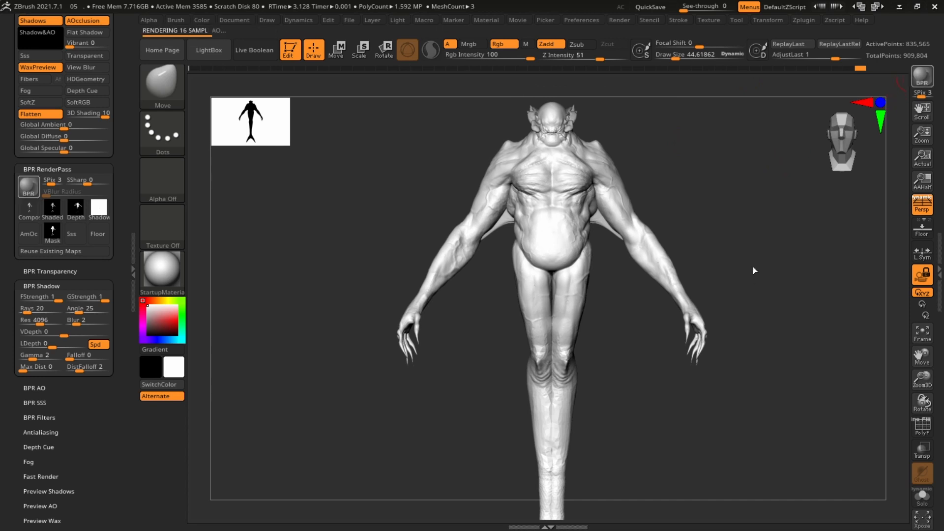
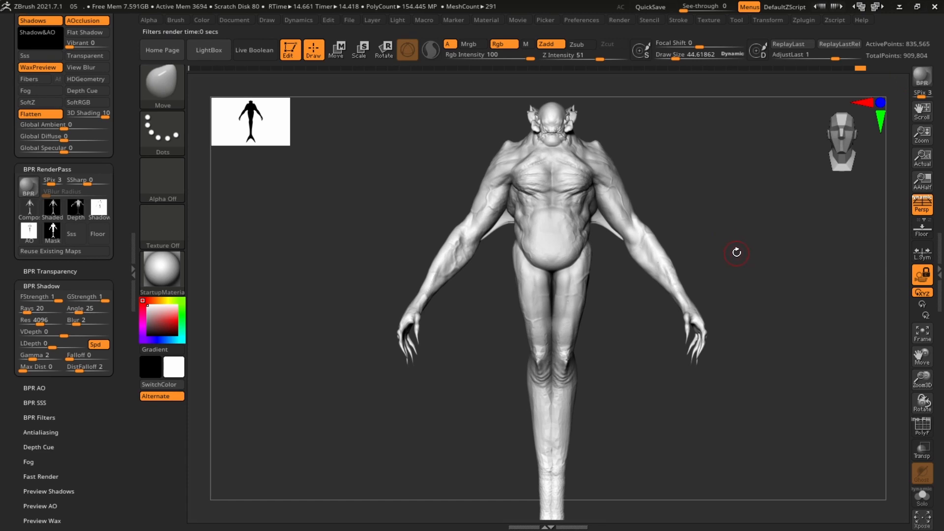
# Open the Wax Modifiers of StartupMaterial and check the wax strength setting.
pyautogui.click(486, 20)
pyautogui.click(521, 248)
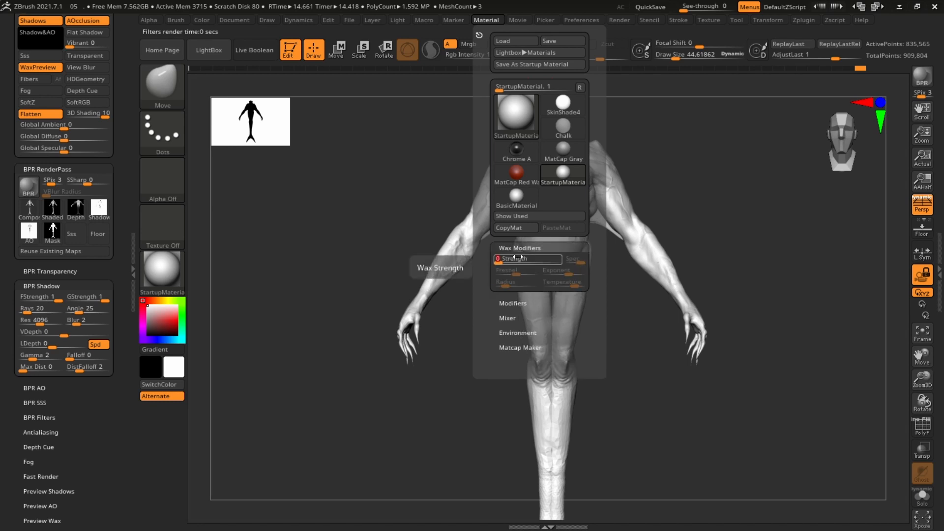
pyautogui.click(518, 257)
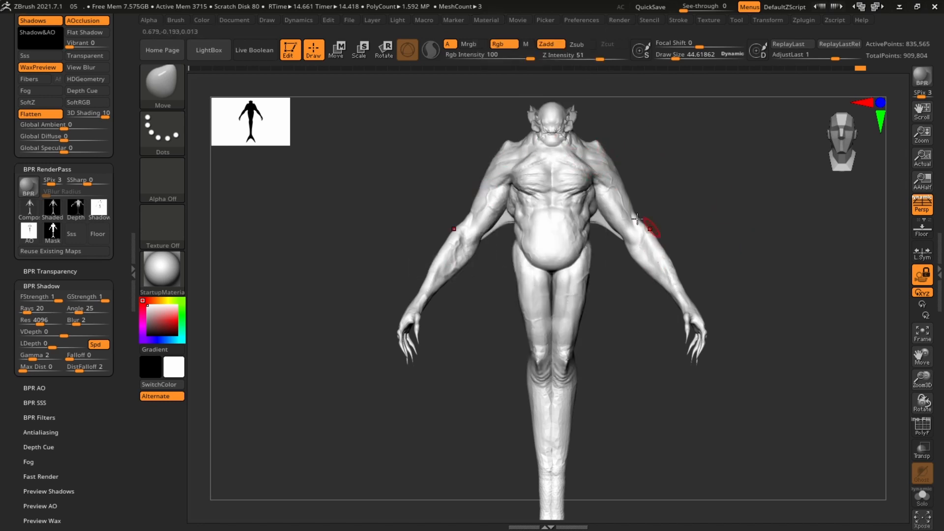
# Reshape the forearms and lengthen the clawed hands with the Move brush, enlarging the draw size to about 151.
pyautogui.press('s')
pyautogui.moveTo(661, 238); pyautogui.dragTo(664, 239)
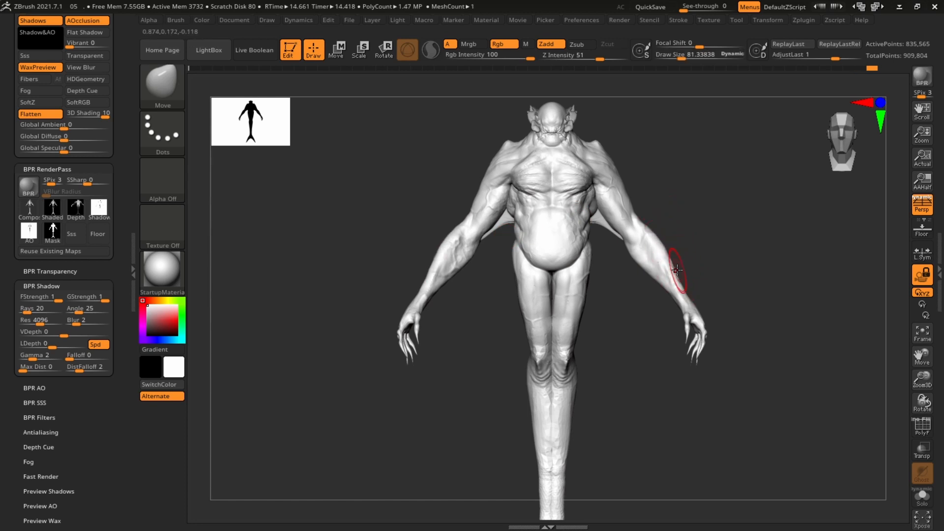
pyautogui.press('s')
pyautogui.moveTo(692, 377)
pyautogui.mouseDown()
pyautogui.moveTo(693, 357)
pyautogui.moveTo(708, 368)
pyautogui.moveTo(691, 365)
pyautogui.moveTo(686, 350)
pyautogui.mouseUp()
pyautogui.press('s')
pyautogui.moveTo(663, 253)
pyautogui.mouseDown()
pyautogui.moveTo(635, 261)
pyautogui.moveTo(616, 231)
pyautogui.moveTo(638, 202)
pyautogui.mouseUp()
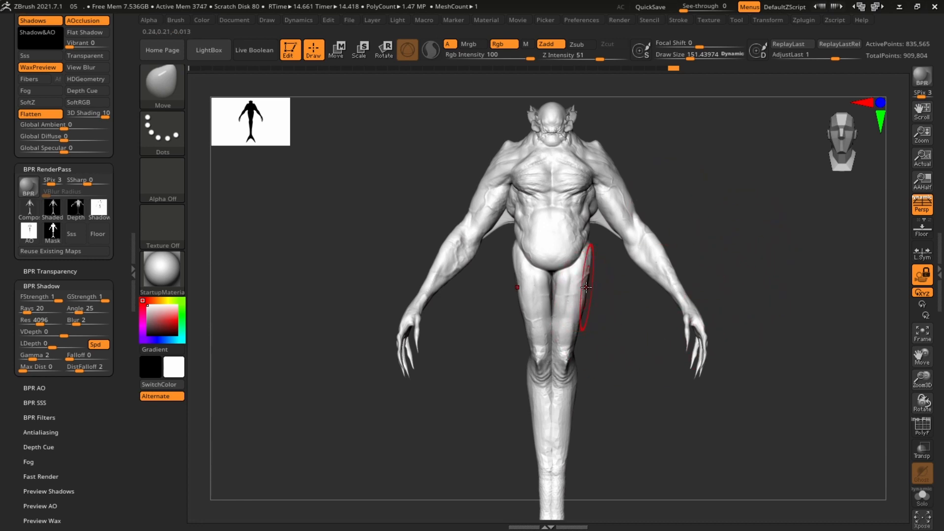
# Adjust the torso, upper arms and shoulders with the Move brush at a draw size of about 169, undoing unwanted strokes.
pyautogui.moveTo(586, 286); pyautogui.dragTo(590, 287)
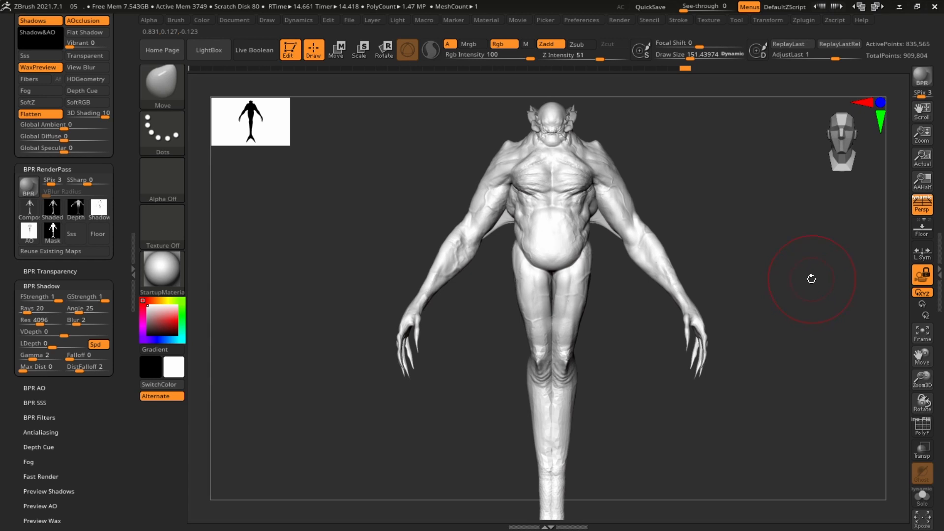
pyautogui.moveTo(586, 192)
pyautogui.mouseDown()
pyautogui.moveTo(594, 182)
pyautogui.moveTo(583, 176)
pyautogui.mouseUp()
pyautogui.hotkey('ctrl', 'z')
pyautogui.press('s')
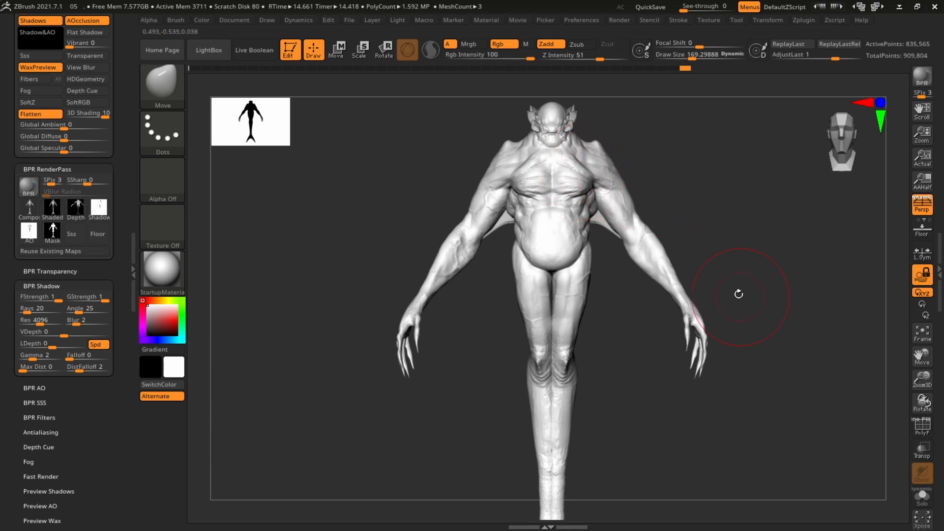
pyautogui.hotkey('ctrl', 'z')
pyautogui.hotkey('ctrl', 'z')
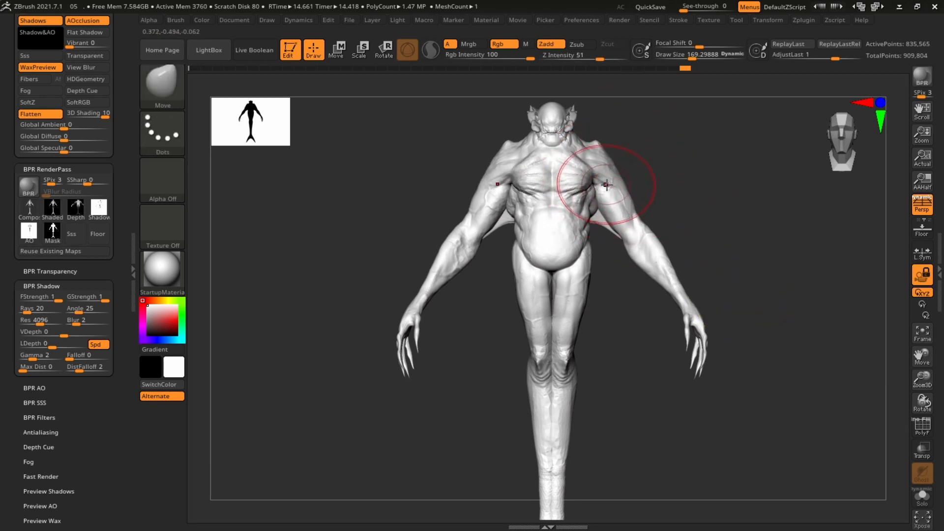
pyautogui.moveTo(594, 182); pyautogui.dragTo(597, 181)
pyautogui.moveTo(597, 142); pyautogui.dragTo(601, 148)
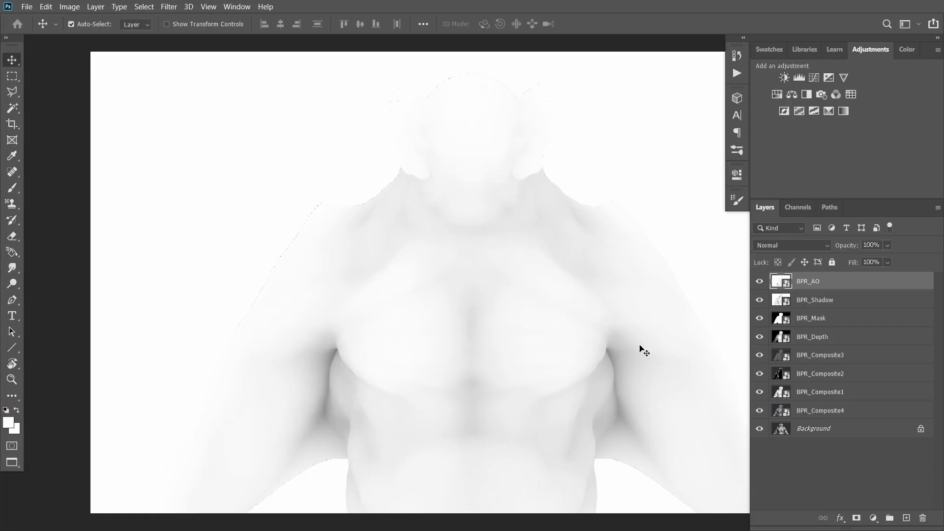
# Switch to Photoshop with the stacked BPR passes and duplicate the Background layer.
pyautogui.keyDown('alt'); pyautogui.scroll(-2, 631, 319); pyautogui.keyUp('alt')
pyautogui.moveTo(625, 270); pyautogui.dragTo(517, 266)
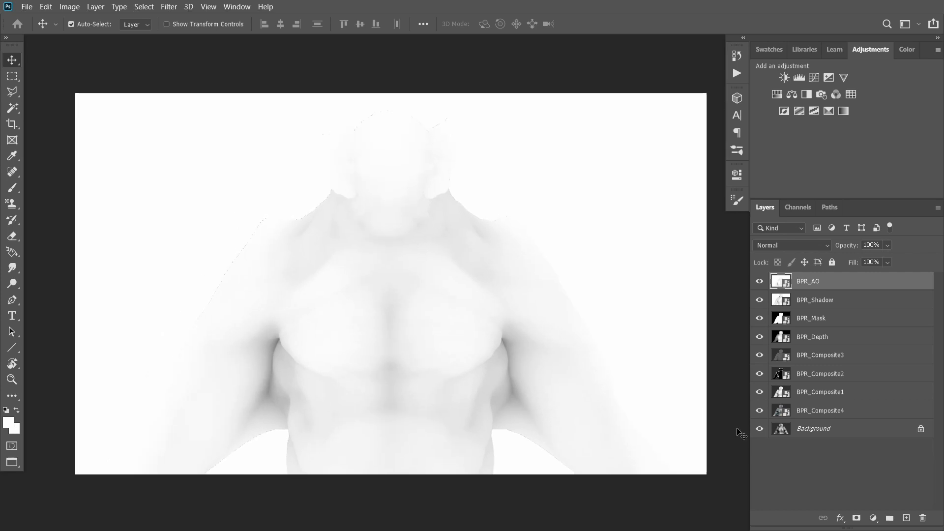
pyautogui.moveTo(894, 438); pyautogui.dragTo(906, 518)
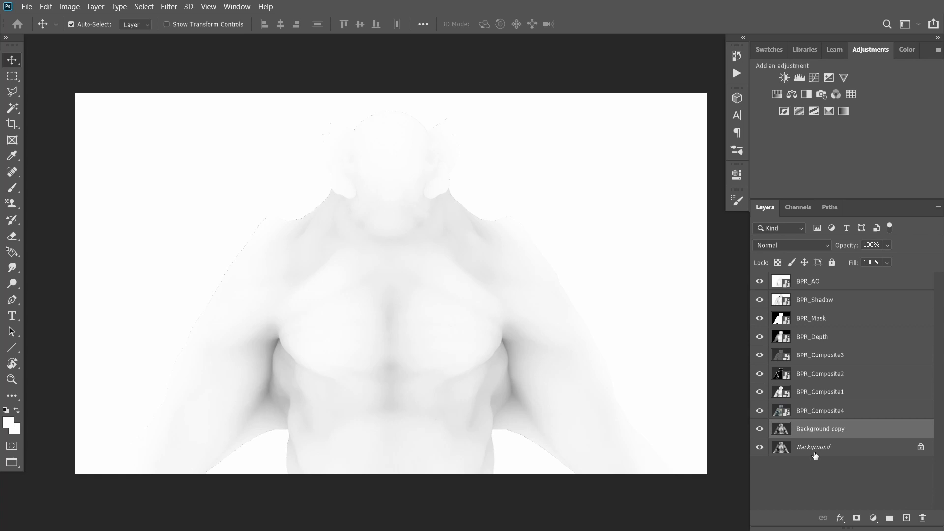
# Reorder the layers so BPR_Mask is on top, BPR_AO sits below BPR_Depth, and the composites run from 4 down to 1.
pyautogui.click(842, 324)
pyautogui.moveTo(835, 320); pyautogui.dragTo(836, 273)
pyautogui.moveTo(851, 403); pyautogui.dragTo(826, 346)
pyautogui.moveTo(838, 298); pyautogui.dragTo(835, 329)
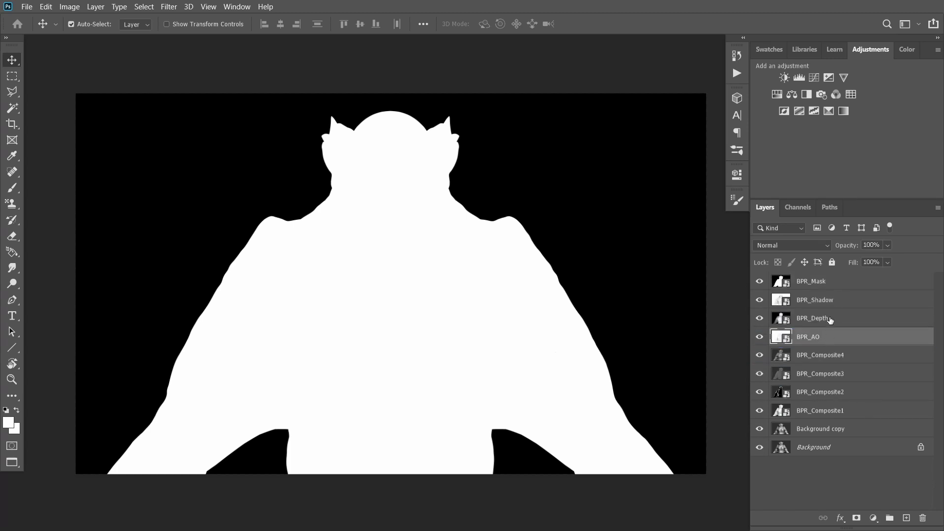
# Go through the reordered render pass layers one by one, from Background copy up to BPR_Mask.
pyautogui.click(830, 320)
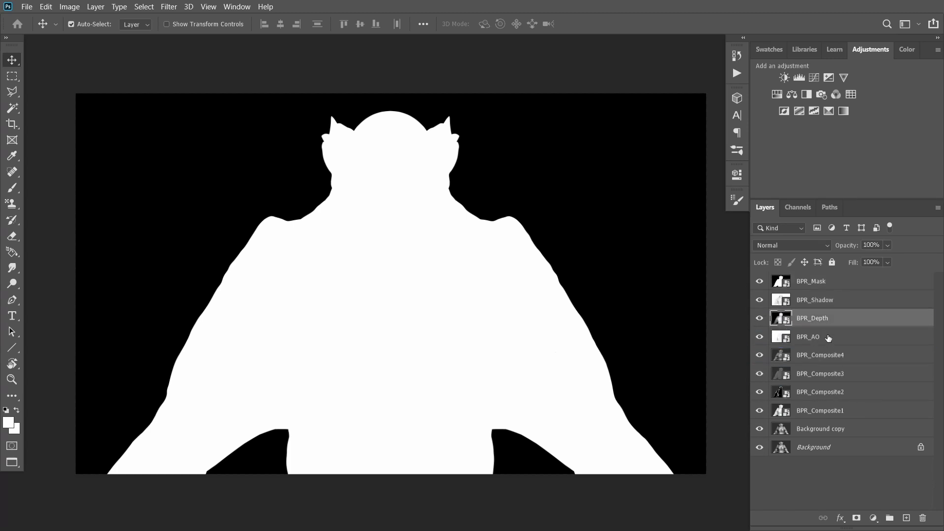
pyautogui.click(847, 430)
pyautogui.click(836, 413)
pyautogui.click(854, 393)
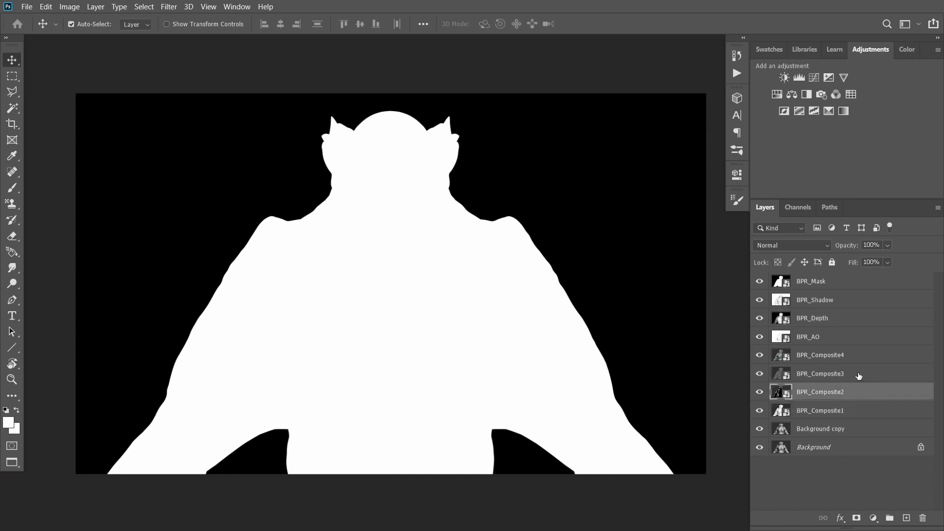
pyautogui.click(860, 375)
pyautogui.click(831, 360)
pyautogui.click(828, 339)
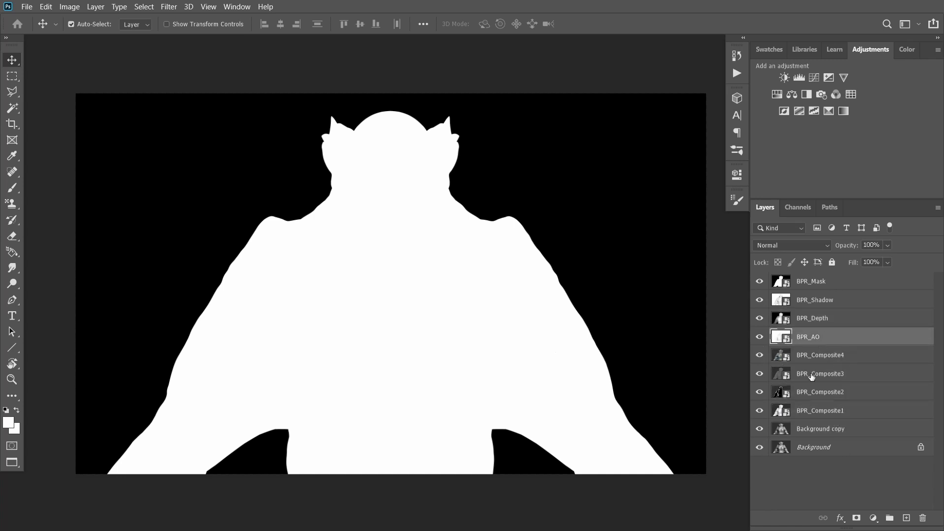
pyautogui.click(826, 319)
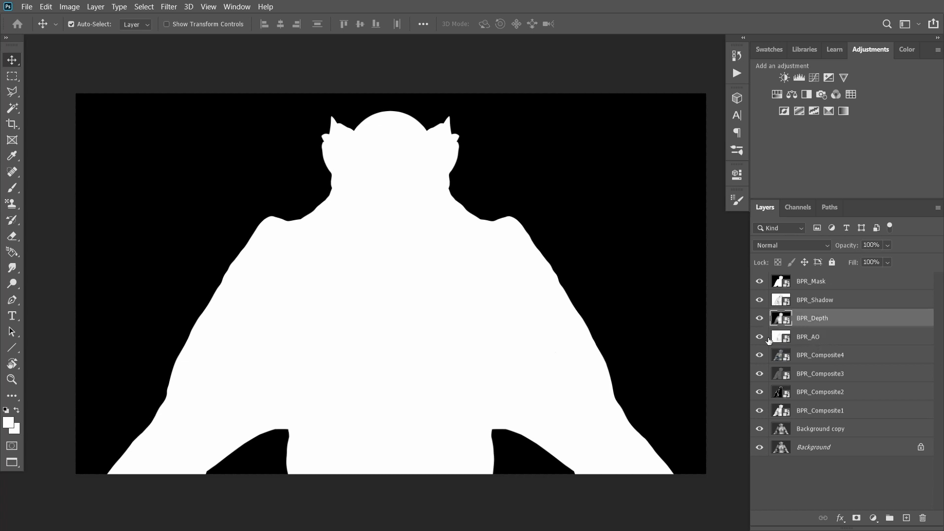
pyautogui.click(834, 302)
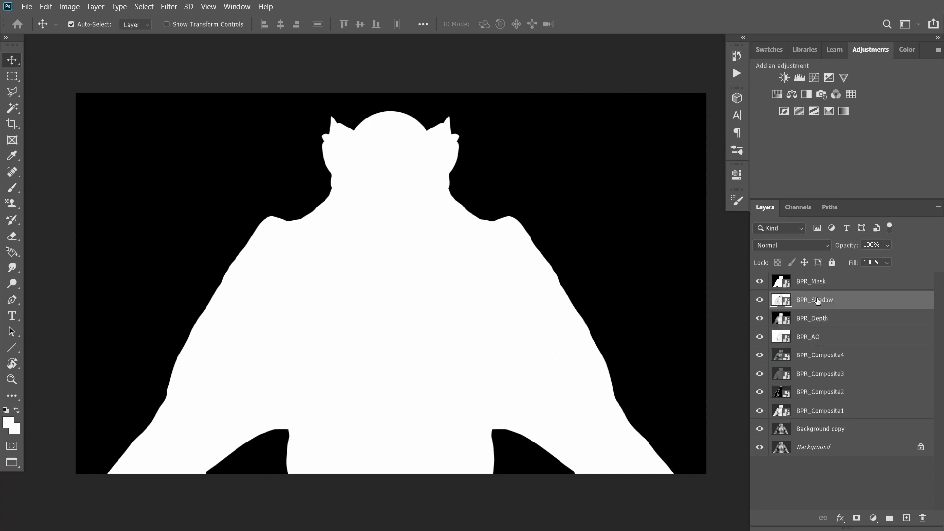
pyautogui.click(819, 282)
# Group the layers from BPR_Shadow down to Background copy, leaving BPR_Mask and Background outside the group.
pyautogui.click(835, 301)
pyautogui.keyDown('shift'); pyautogui.click(857, 429); pyautogui.keyUp('shift')
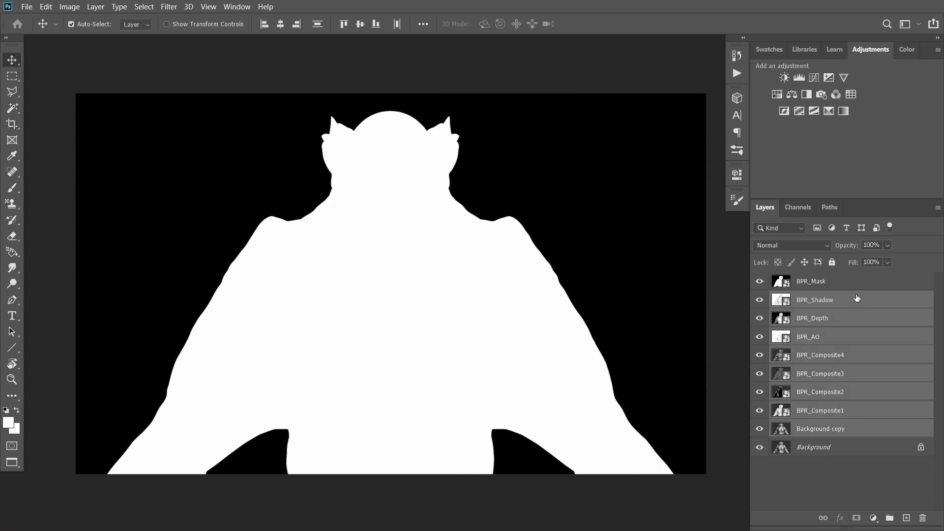
pyautogui.rightClick(866, 301)
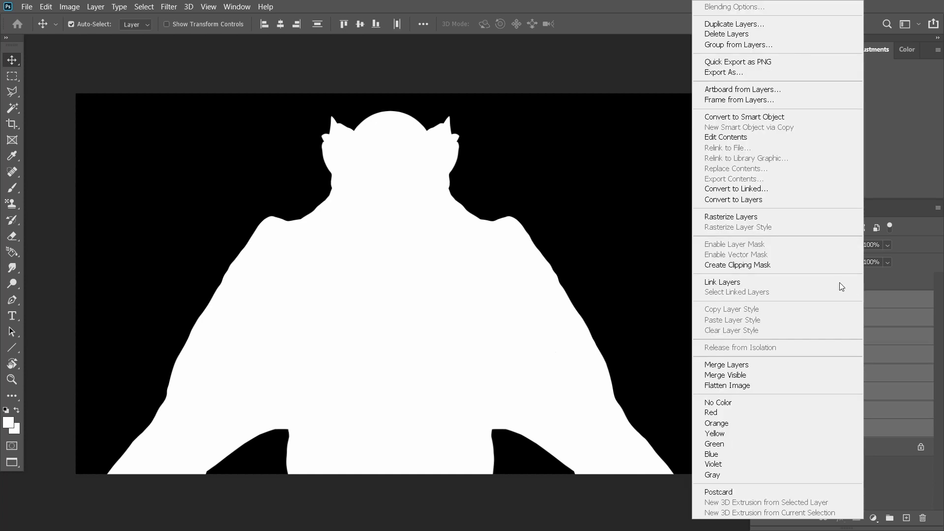
pyautogui.click(737, 44)
pyautogui.click(566, 155)
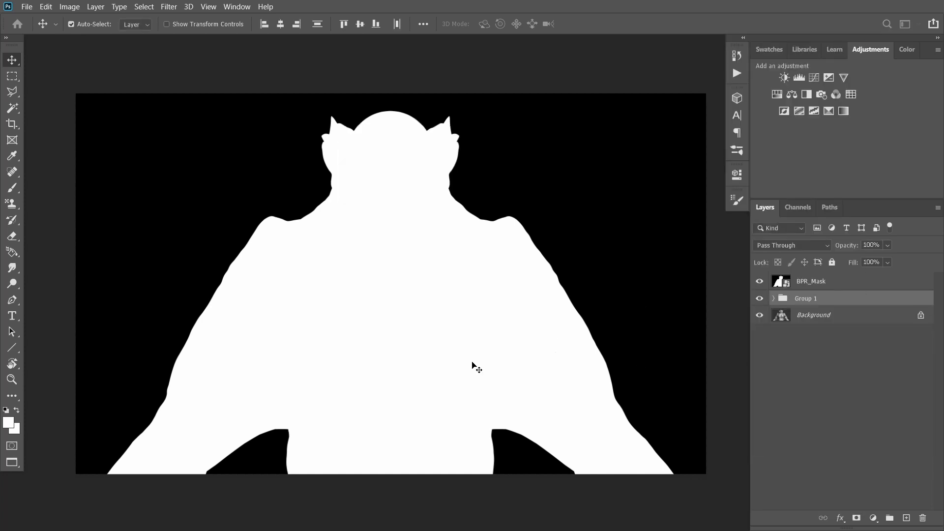
# Add an empty layer directly above Background and expand Group 1.
pyautogui.click(847, 320)
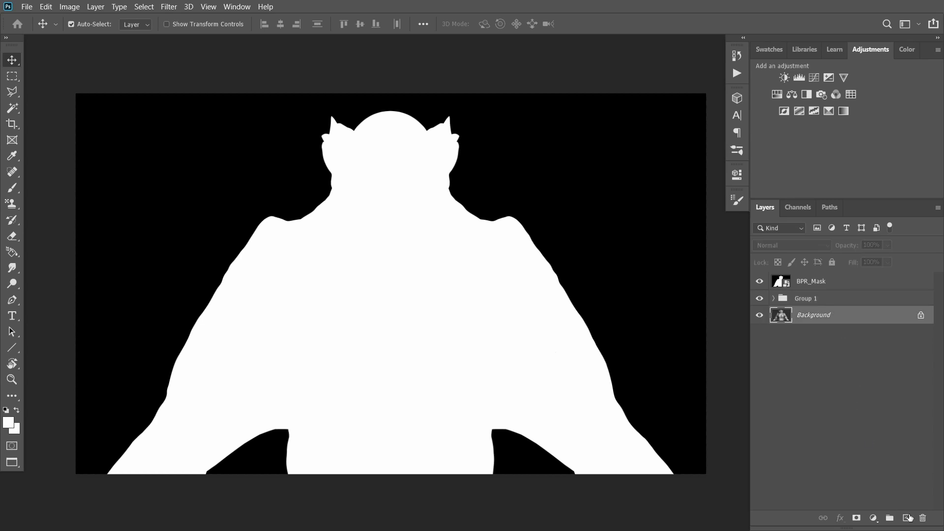
pyautogui.click(906, 517)
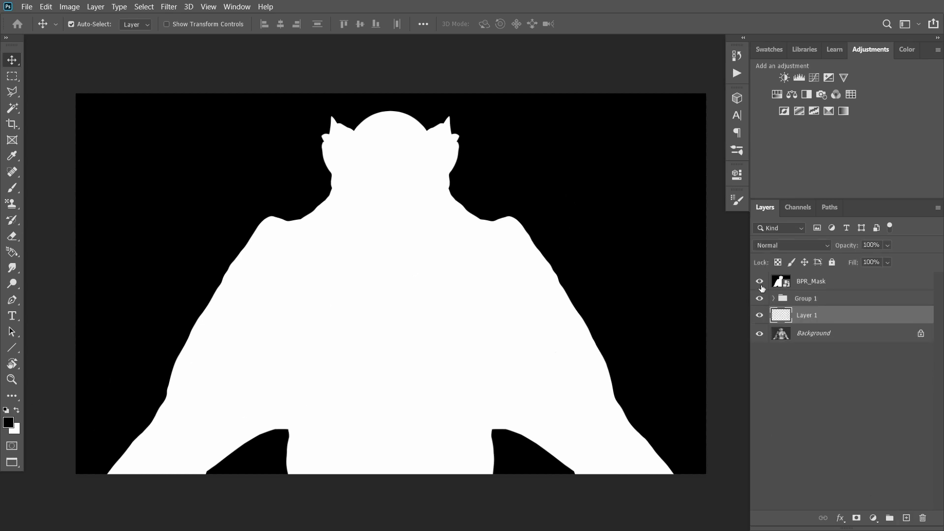
pyautogui.click(774, 299)
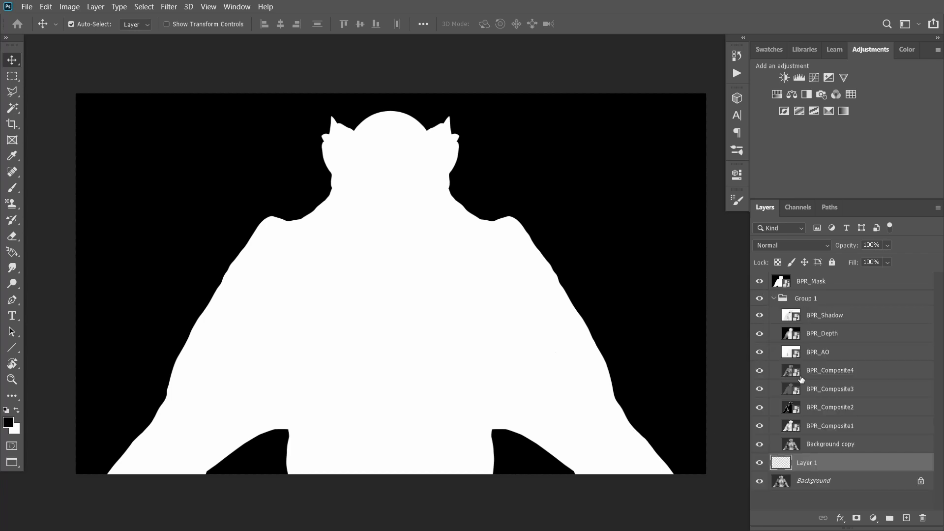
# Select the white silhouette of the BPR_Mask layer with Color Range and add the selection as a layer mask on Group 1.
pyautogui.click(815, 284)
pyautogui.click(145, 8)
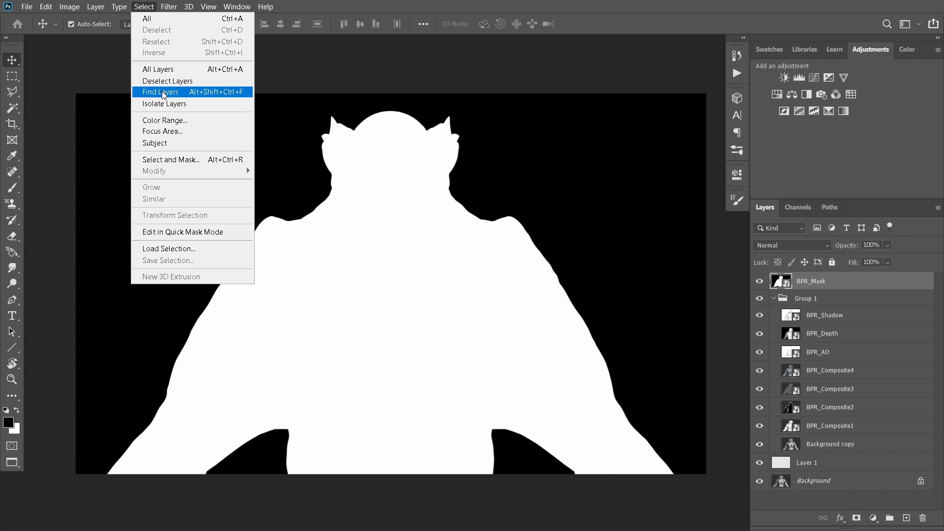
pyautogui.click(165, 121)
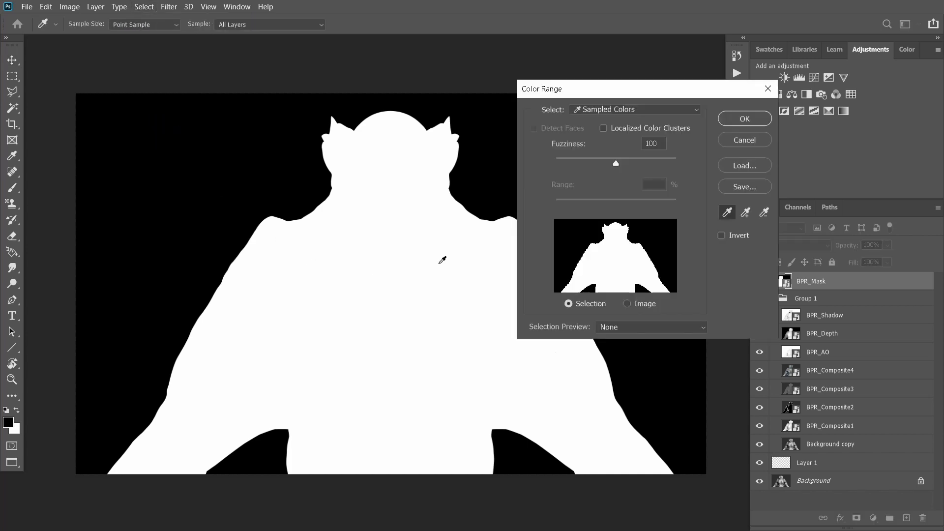
pyautogui.click(746, 126)
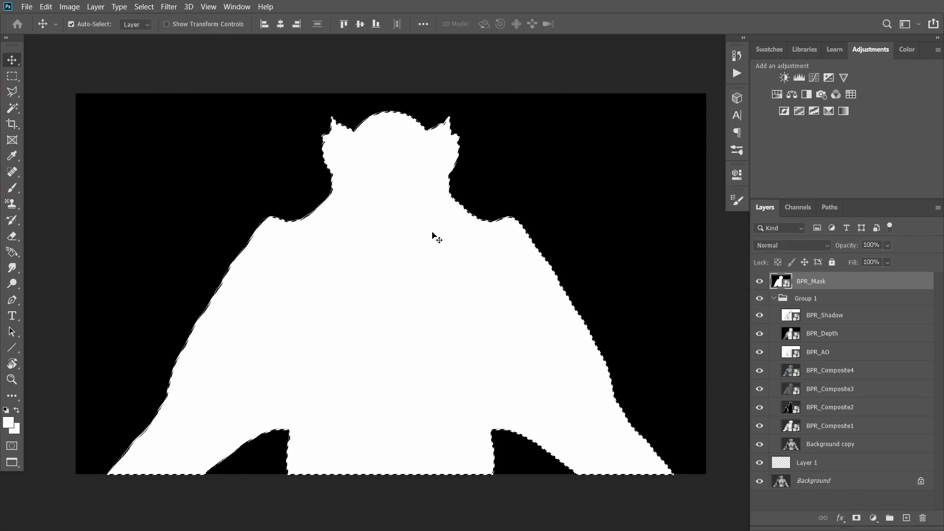
pyautogui.click(806, 298)
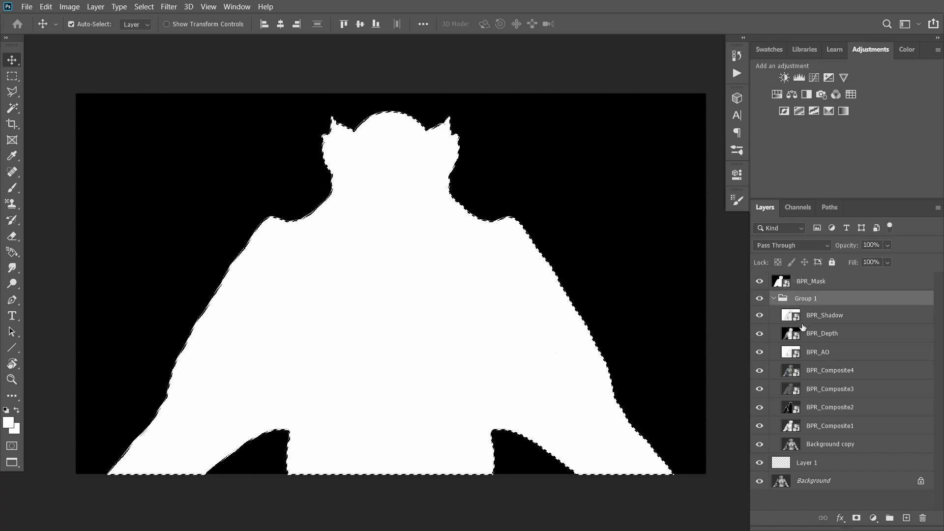
pyautogui.click(856, 520)
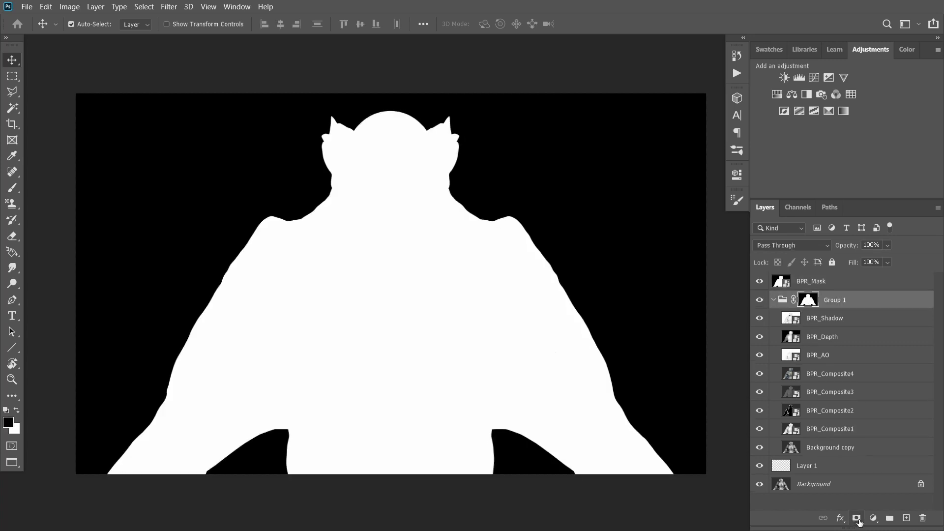
# Hide BPR_Mask and all passes above Background copy, and fill Layer 1 with black.
pyautogui.click(759, 283)
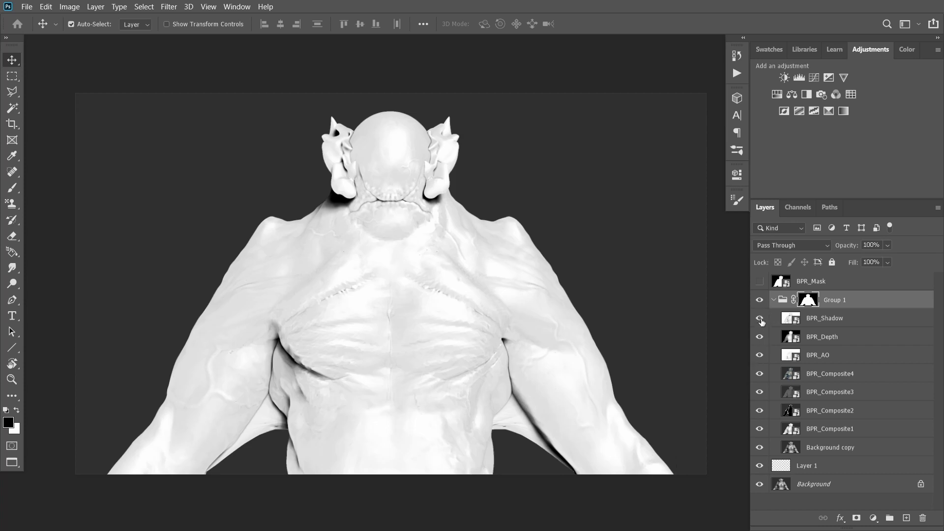
pyautogui.click(760, 430)
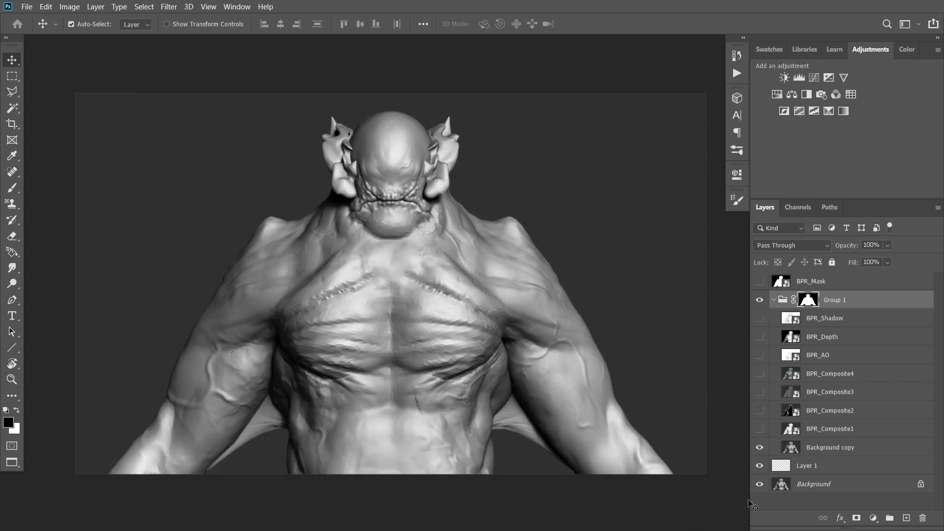
pyautogui.click(826, 467)
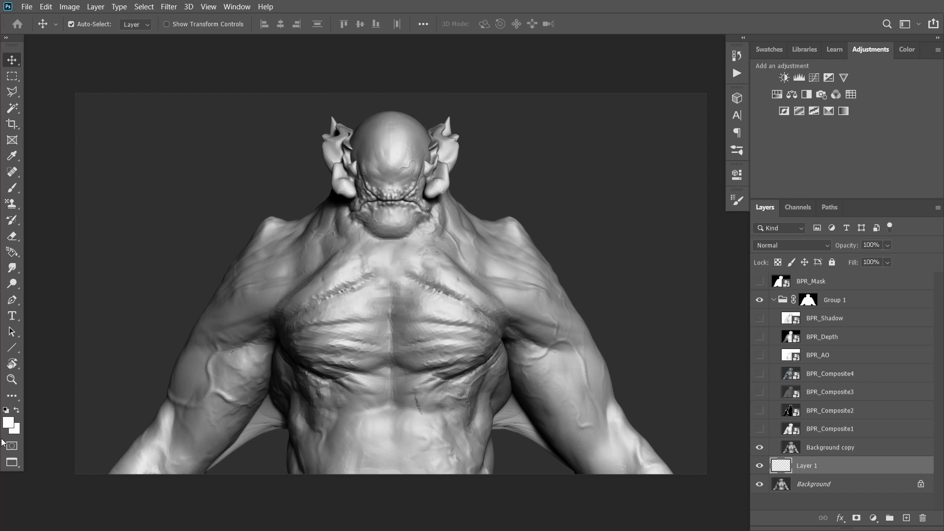
pyautogui.hotkey('alt', 'BackSpace')
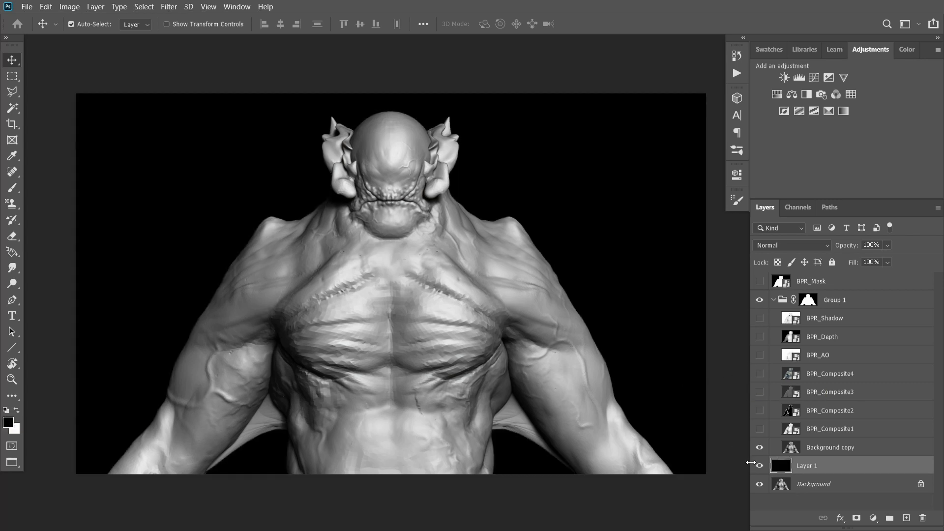
# Show the BPR_AO pass, set its blend mode to Multiply, and compare the image with and without it.
pyautogui.click(826, 448)
pyautogui.click(824, 355)
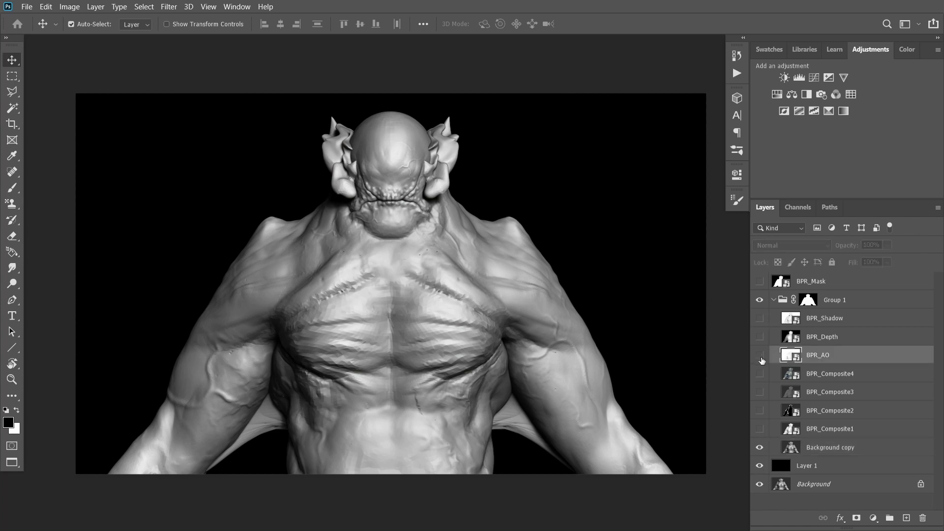
pyautogui.click(760, 355)
pyautogui.click(788, 245)
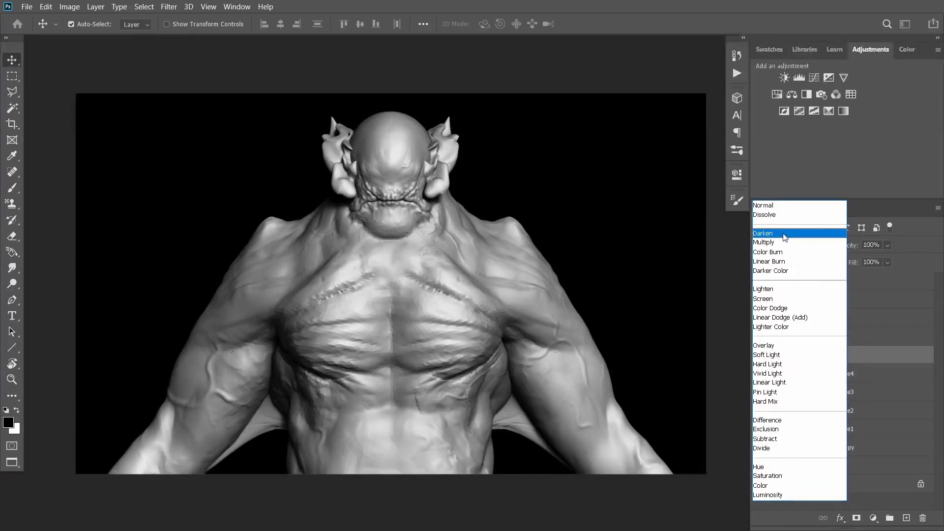
pyautogui.click(781, 243)
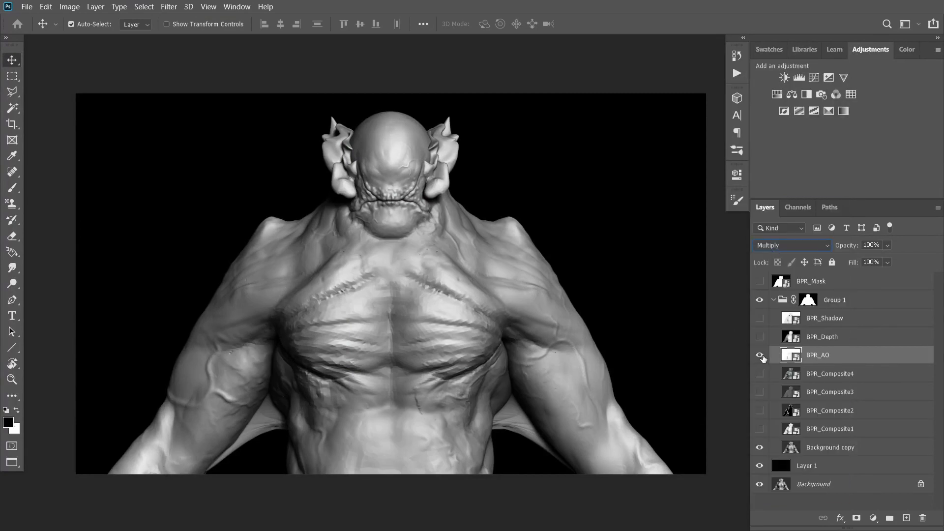
pyautogui.click(761, 356)
pyautogui.click(760, 356)
pyautogui.click(760, 356)
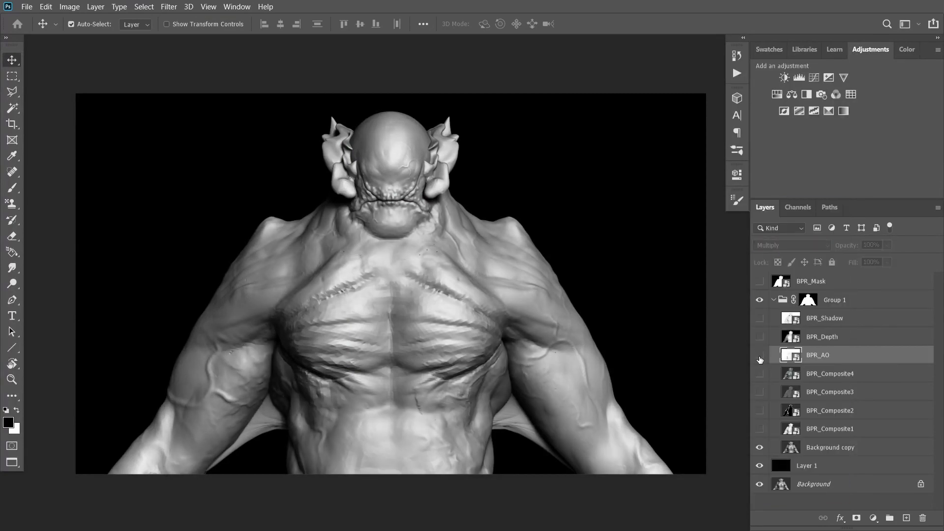
pyautogui.click(760, 356)
# Show the BPR_Depth pass, set its blend mode to Multiply, and compare the image with and without it.
pyautogui.click(759, 337)
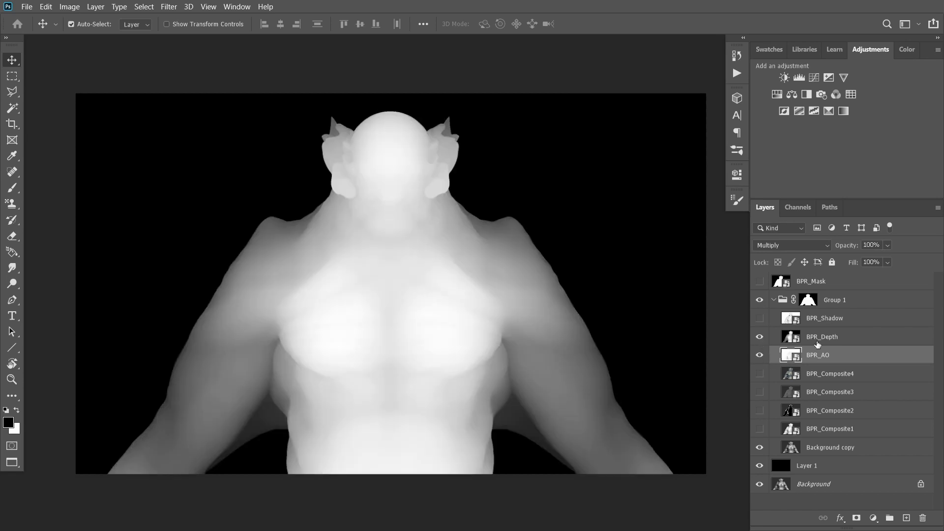
pyautogui.click(793, 337)
pyautogui.click(786, 248)
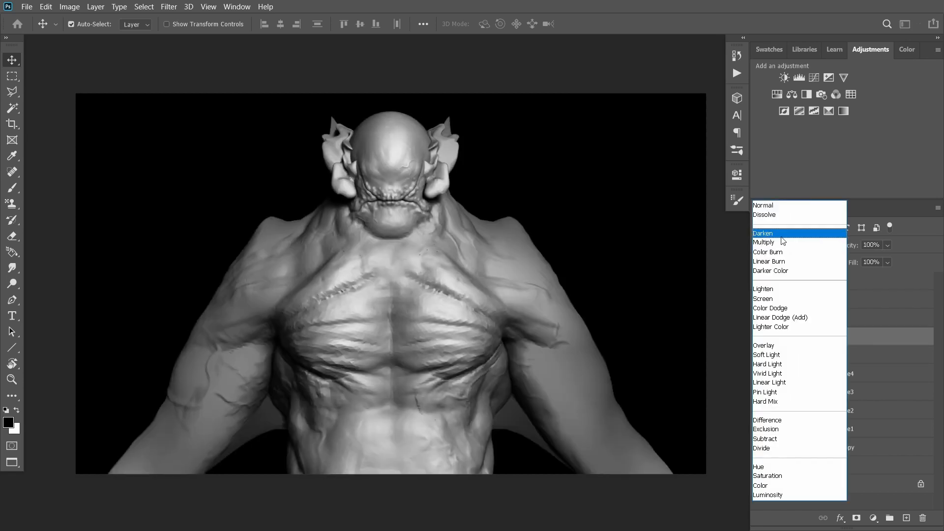
pyautogui.click(774, 242)
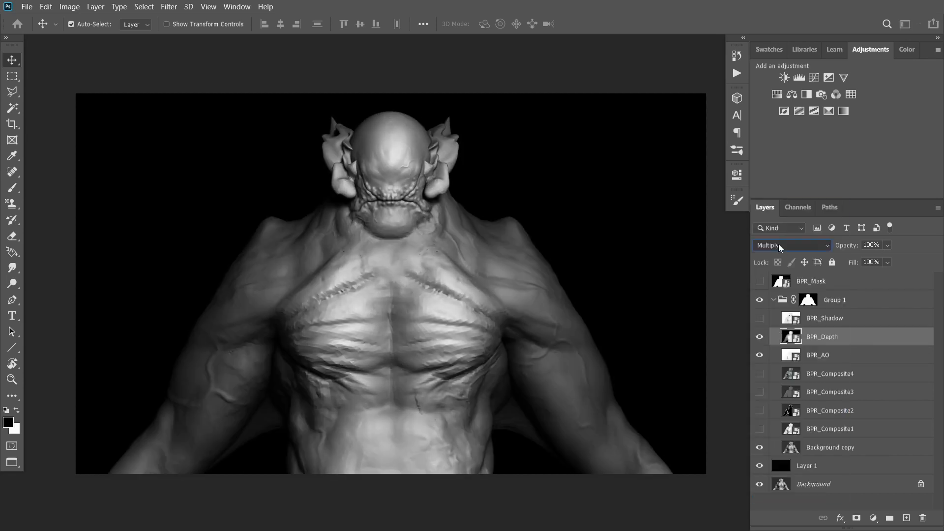
pyautogui.click(759, 338)
pyautogui.click(760, 338)
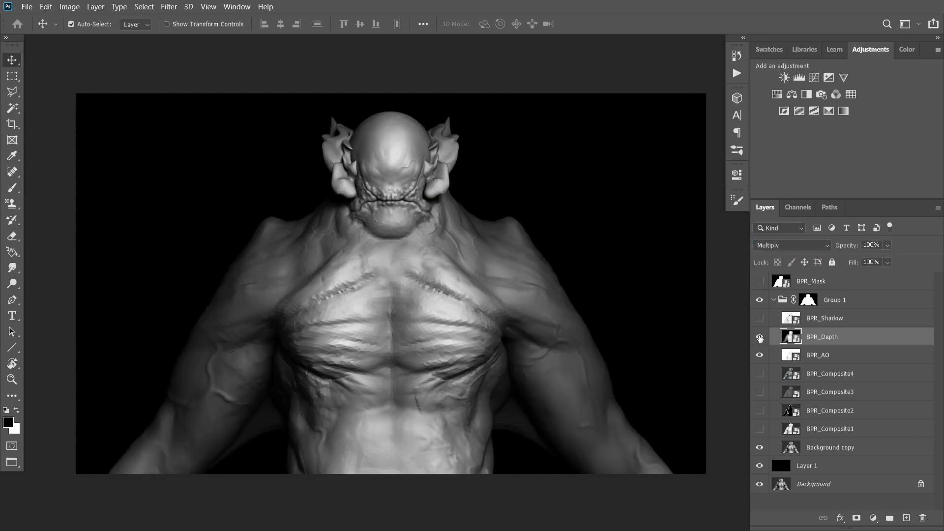
pyautogui.click(760, 338)
pyautogui.click(760, 338)
# Add a white layer mask to BPR_Depth and choose the last Soft Round Pressure brush at 79 px.
pyautogui.click(856, 518)
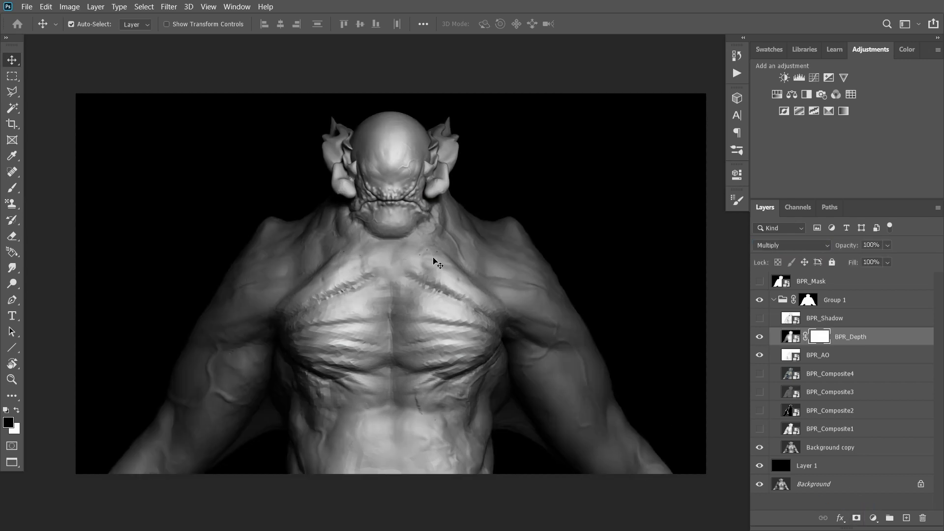
pyautogui.press('b')
pyautogui.click(738, 151)
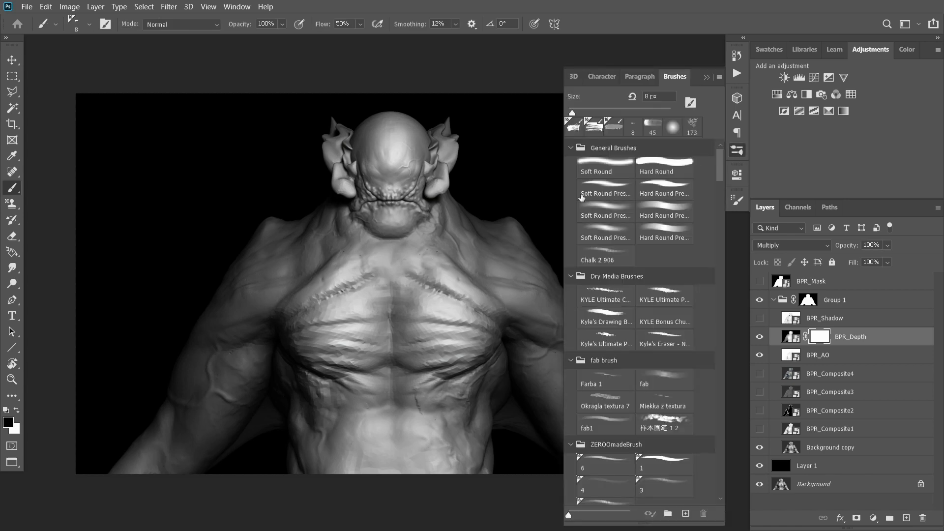
pyautogui.click(593, 229)
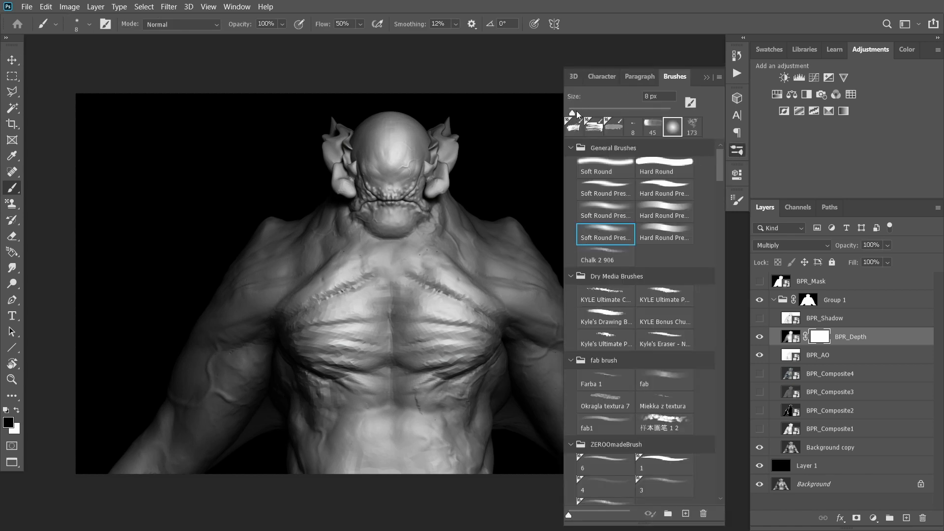
pyautogui.moveTo(571, 113); pyautogui.dragTo(607, 113)
# Move the Chalk 2 906 brush into the ZEROOmadeBrush group, place the collapsed fab brush group below it, and collapse Dry Media Brushes.
pyautogui.scroll(-3, 716, 179)
pyautogui.moveTo(597, 192)
pyautogui.mouseDown()
pyautogui.moveTo(607, 212)
pyautogui.moveTo(604, 394)
pyautogui.mouseUp()
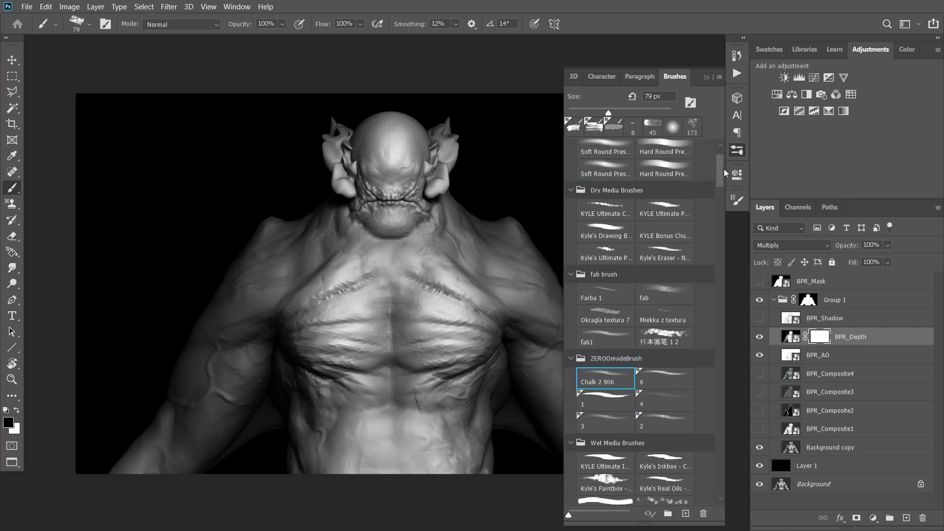
pyautogui.moveTo(725, 173); pyautogui.dragTo(726, 164)
pyautogui.click(572, 339)
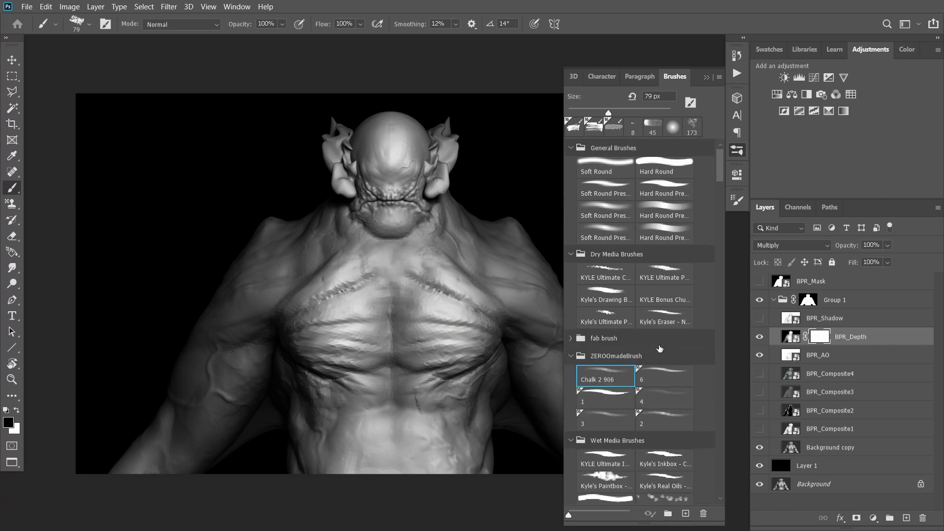
pyautogui.moveTo(669, 339); pyautogui.dragTo(656, 435)
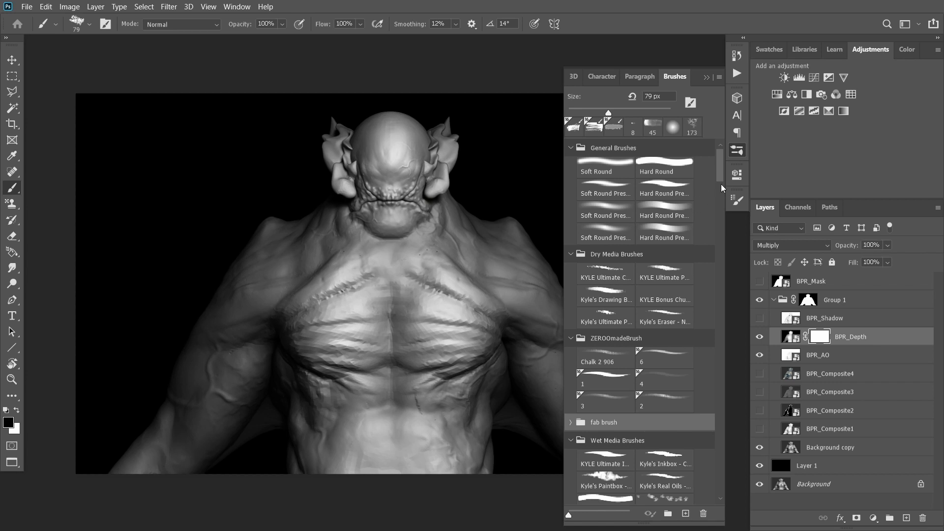
pyautogui.click(572, 256)
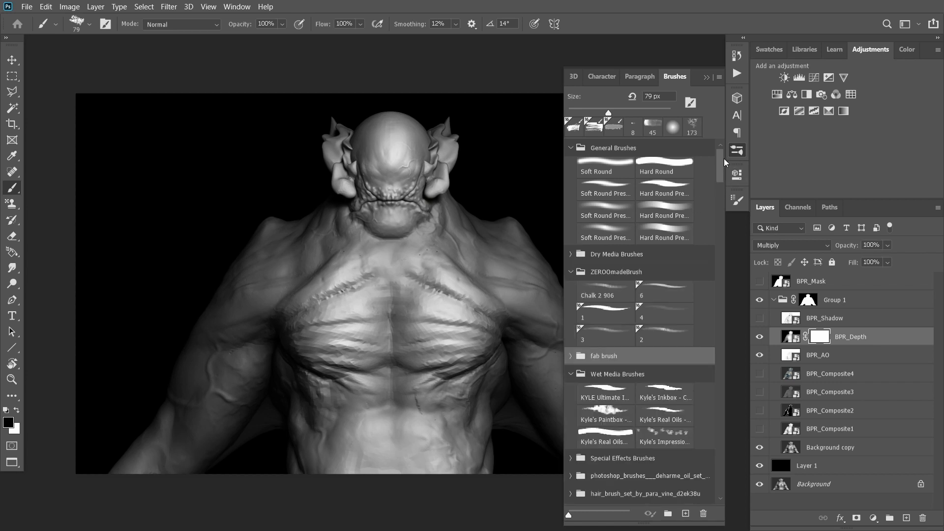
# Paint black on the BPR_Depth mask over the shoulders and arms with the soft round pressure brush at 183 px, and compare the effect.
pyautogui.click(593, 238)
pyautogui.moveTo(610, 113); pyautogui.dragTo(630, 122)
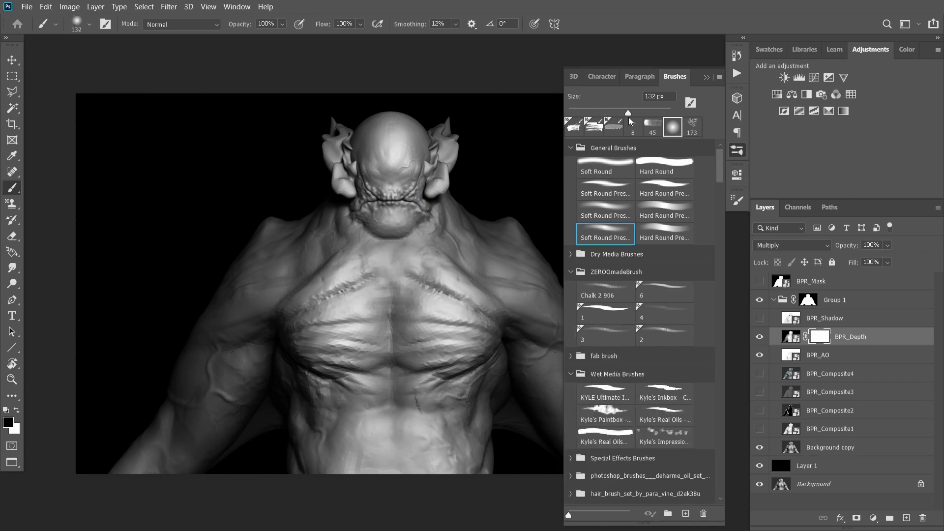
pyautogui.click(713, 78)
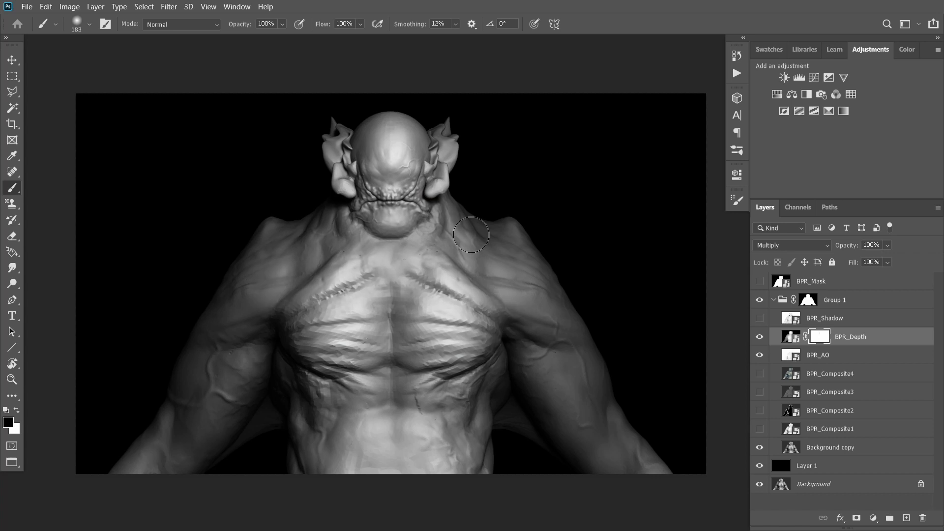
pyautogui.moveTo(471, 234); pyautogui.dragTo(520, 285)
pyautogui.moveTo(239, 363); pyautogui.dragTo(190, 438)
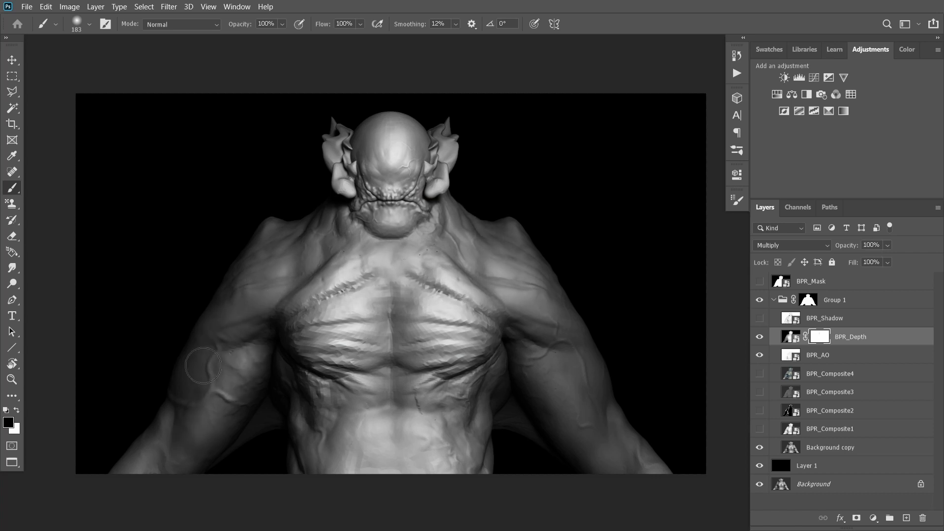
pyautogui.moveTo(203, 365)
pyautogui.mouseDown()
pyautogui.moveTo(220, 443)
pyautogui.moveTo(171, 448)
pyautogui.mouseUp()
pyautogui.moveTo(522, 325)
pyautogui.mouseDown()
pyautogui.moveTo(550, 415)
pyautogui.moveTo(555, 327)
pyautogui.mouseUp()
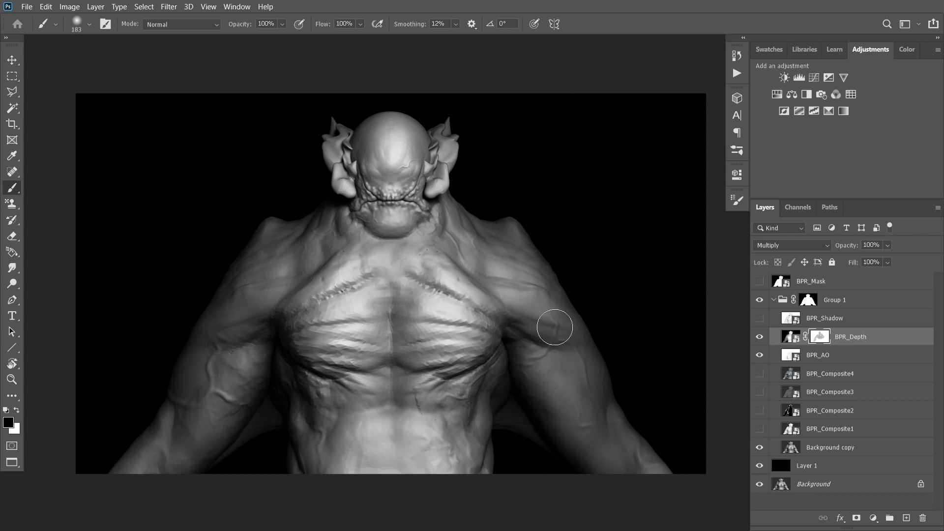
pyautogui.click(759, 338)
pyautogui.click(760, 338)
pyautogui.click(760, 337)
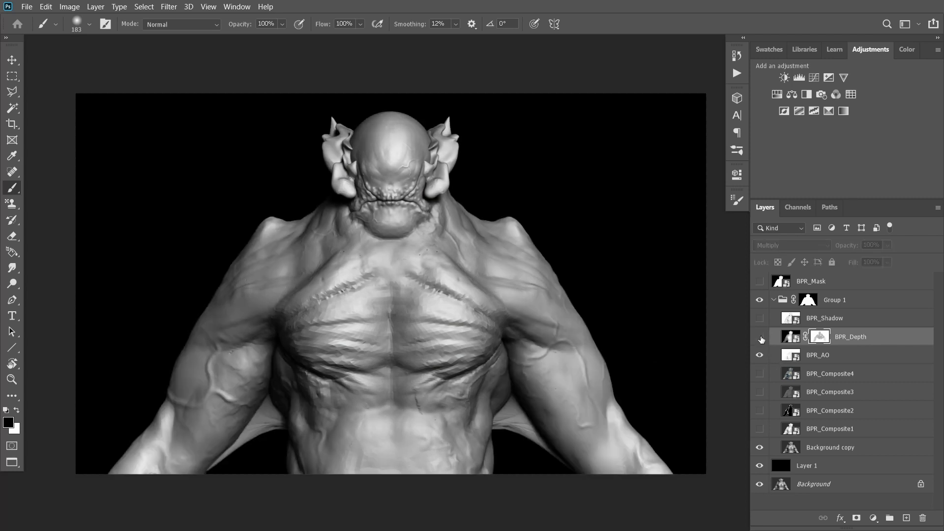
pyautogui.click(760, 338)
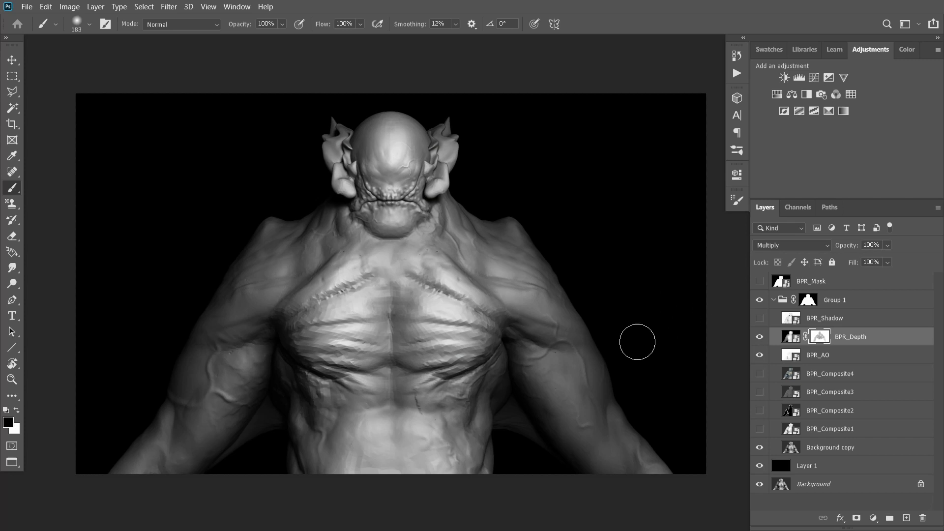
# Save the composite document with Save As.
pyautogui.hotkey('ctrl', 'shift', 's')
pyautogui.click(382, 372)
pyautogui.click(597, 140)
# Show the BPR_Shadow pass, set its blend mode to Multiply, and compare the image with and without it.
pyautogui.click(760, 338)
pyautogui.click(812, 316)
pyautogui.click(799, 244)
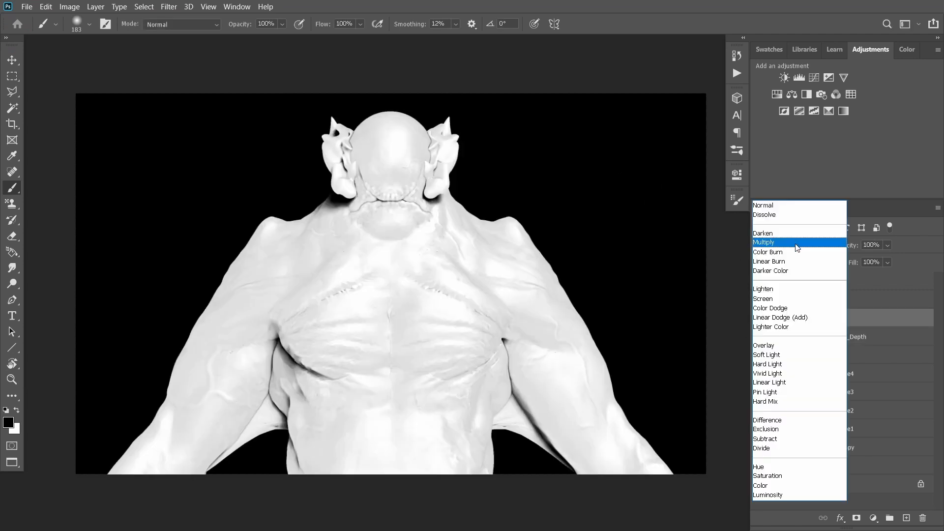
pyautogui.click(777, 242)
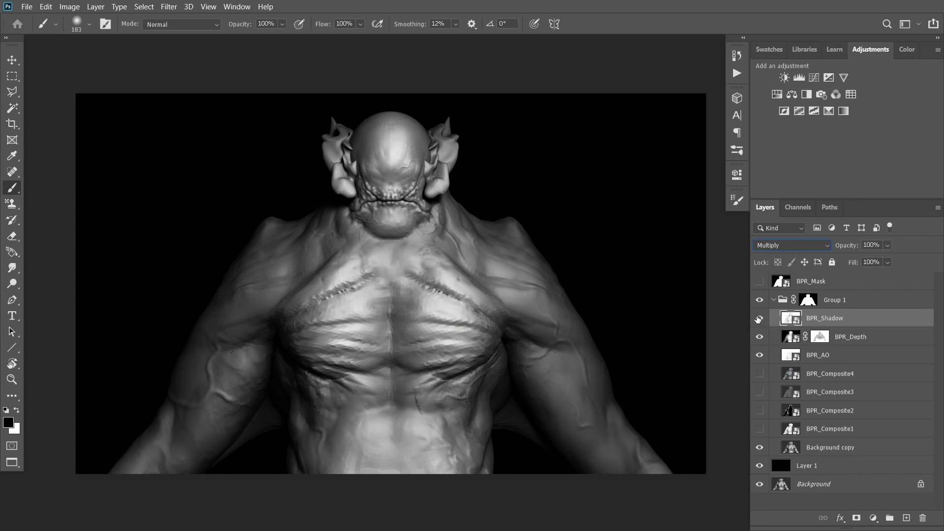
pyautogui.click(759, 320)
pyautogui.click(759, 320)
# Enlarge the layer list area, show BPR_Composite1, and set its blend mode to Soft Light.
pyautogui.moveTo(851, 202); pyautogui.dragTo(866, 515)
pyautogui.click(833, 383)
pyautogui.click(760, 380)
pyautogui.click(787, 197)
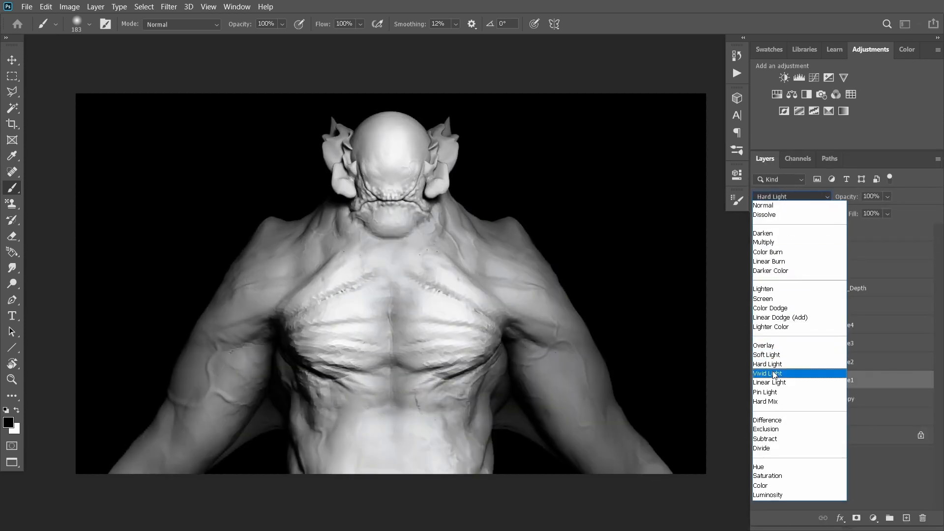
pyautogui.click(767, 354)
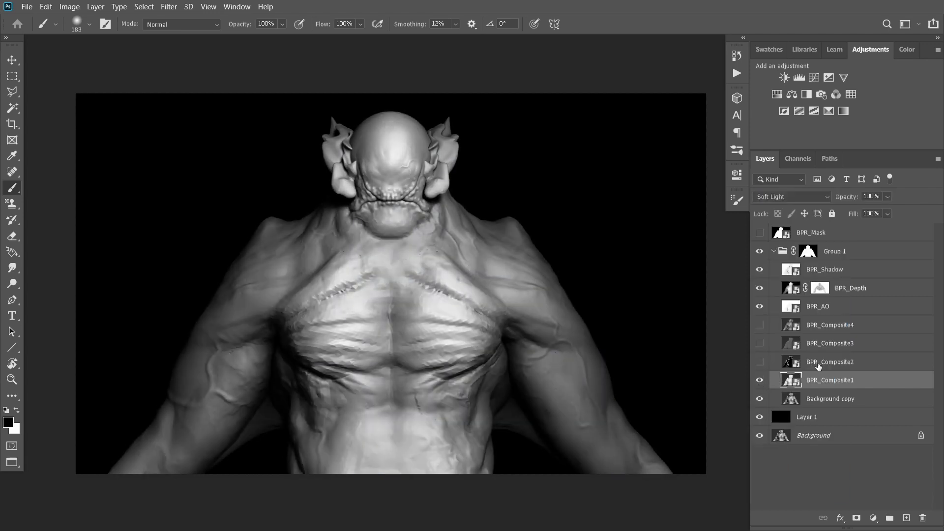
# Set BPR_Composite3 to Hard Light, compare its effect, and move BPR_Composite1 directly above it.
pyautogui.click(792, 197)
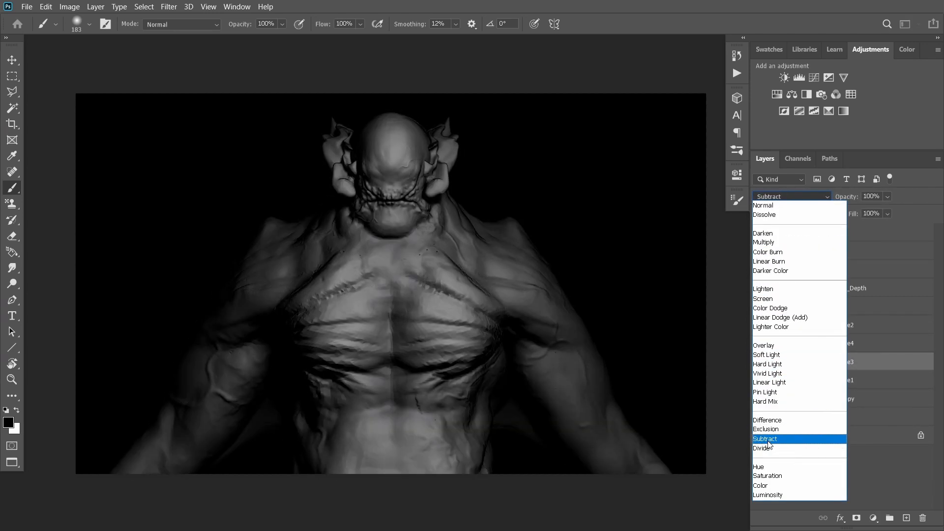
pyautogui.click(771, 367)
pyautogui.click(761, 364)
pyautogui.click(761, 364)
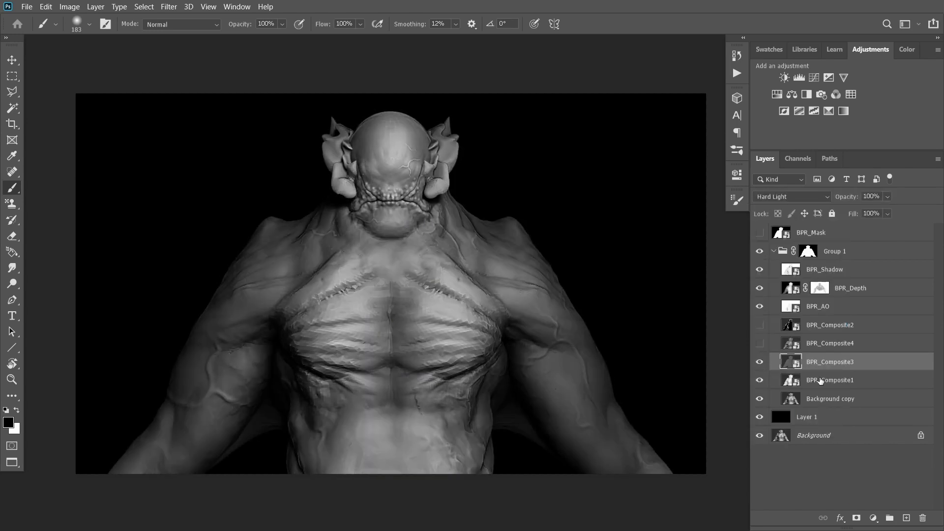
pyautogui.moveTo(820, 381); pyautogui.dragTo(816, 355)
# Show the BPR_Composite4 pass and set its blend mode to Soft Light.
pyautogui.click(792, 344)
pyautogui.click(759, 343)
pyautogui.click(777, 197)
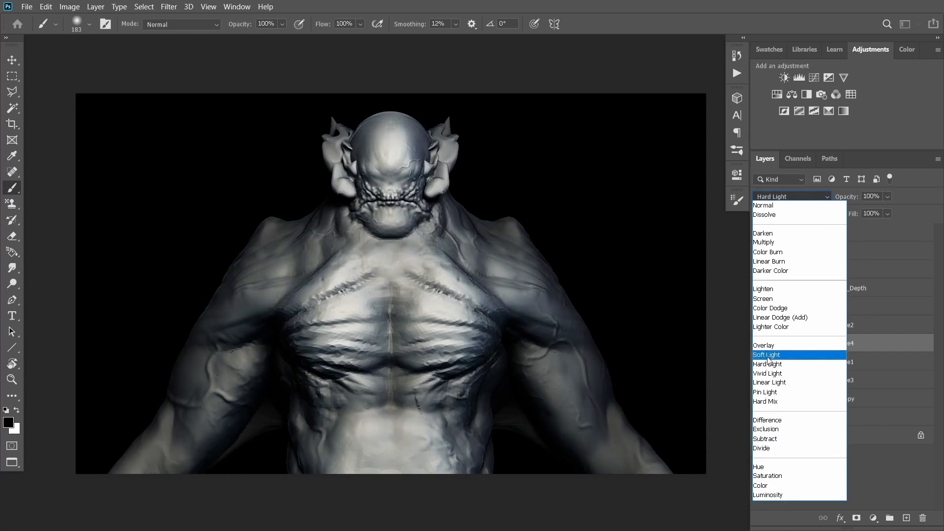
pyautogui.click(767, 355)
# Try blend modes on BPR_Composite2, keep it at Normal, and add a black layer mask that hides it.
pyautogui.click(817, 325)
pyautogui.click(791, 196)
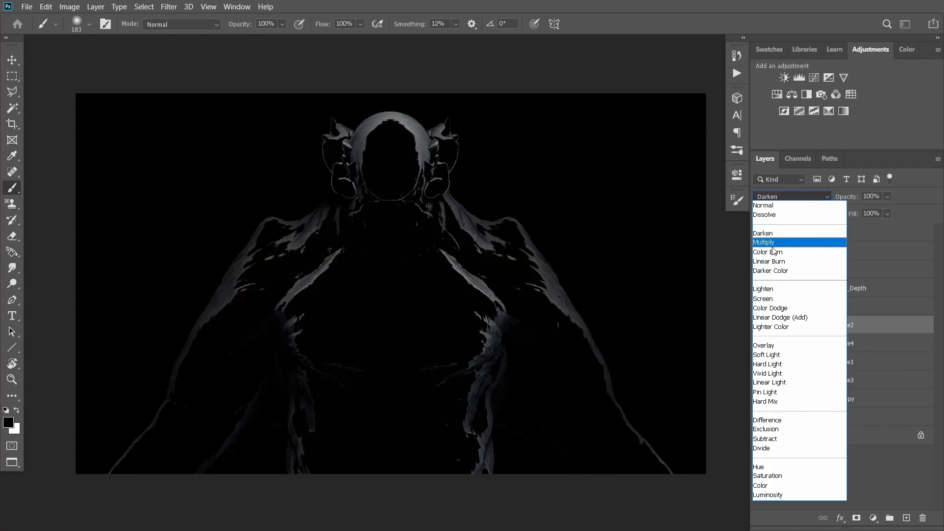
pyautogui.click(748, 274)
pyautogui.keyDown('alt'); pyautogui.click(857, 517); pyautogui.keyUp('alt')
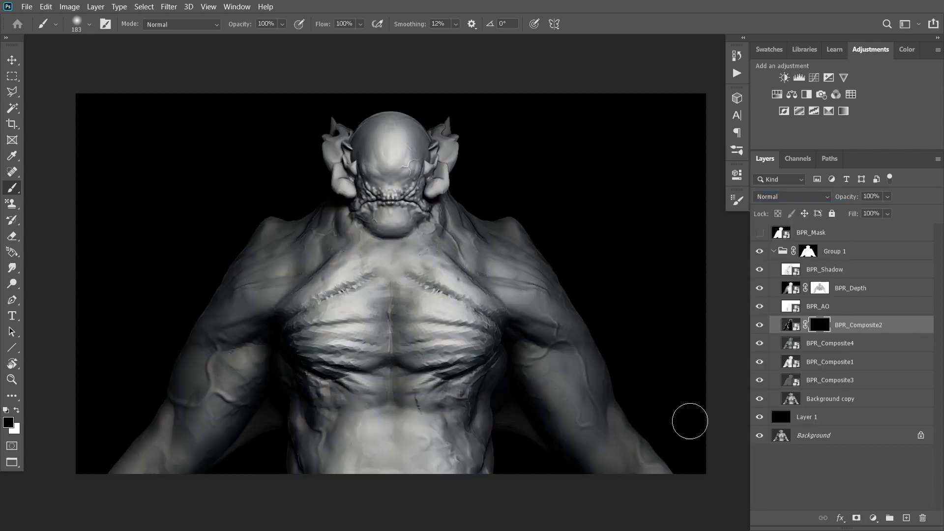
# Paint white on the BPR_Composite2 mask with a 60 px brush along the edges of the head, shoulder and torso.
pyautogui.press('v')
pyautogui.press('b')
pyautogui.press('[')
pyautogui.press('[')
pyautogui.press('[')
pyautogui.press('[')
pyautogui.press('[')
pyautogui.press('[')
pyautogui.press('[')
pyautogui.press('[')
pyautogui.press('x')
pyautogui.moveTo(397, 112); pyautogui.dragTo(348, 137)
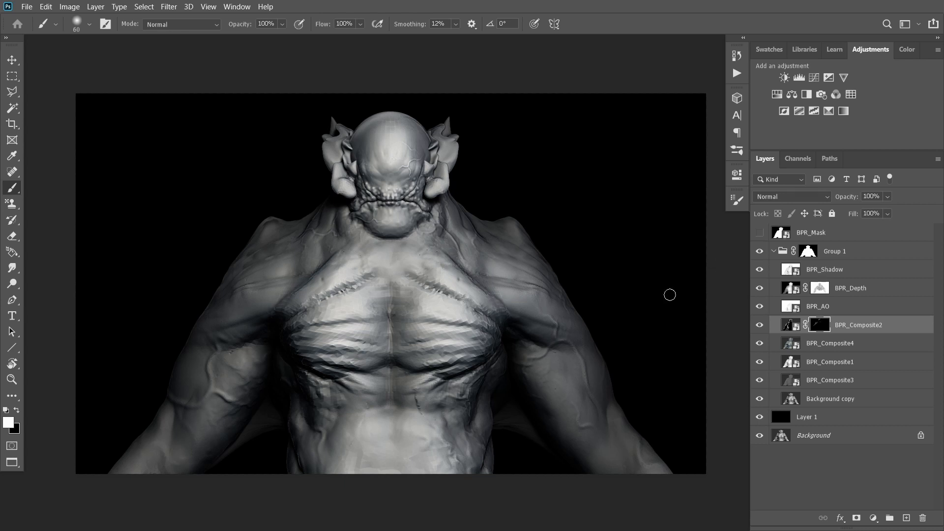
pyautogui.moveTo(233, 269); pyautogui.dragTo(198, 326)
pyautogui.moveTo(297, 413); pyautogui.dragTo(294, 467)
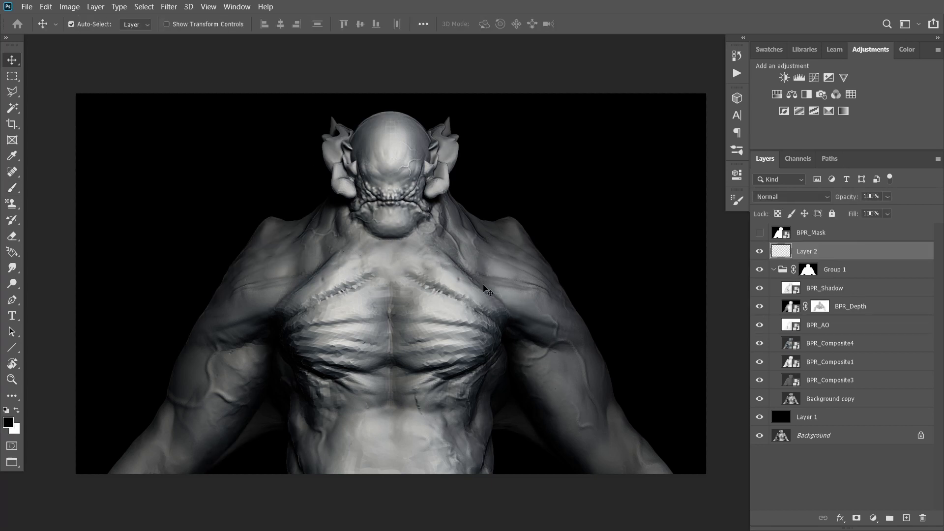
# Choose the Hard Round Pressure brush at 200 px and set Layer 2's blend mode to Color.
pyautogui.press('b')
pyautogui.click(737, 150)
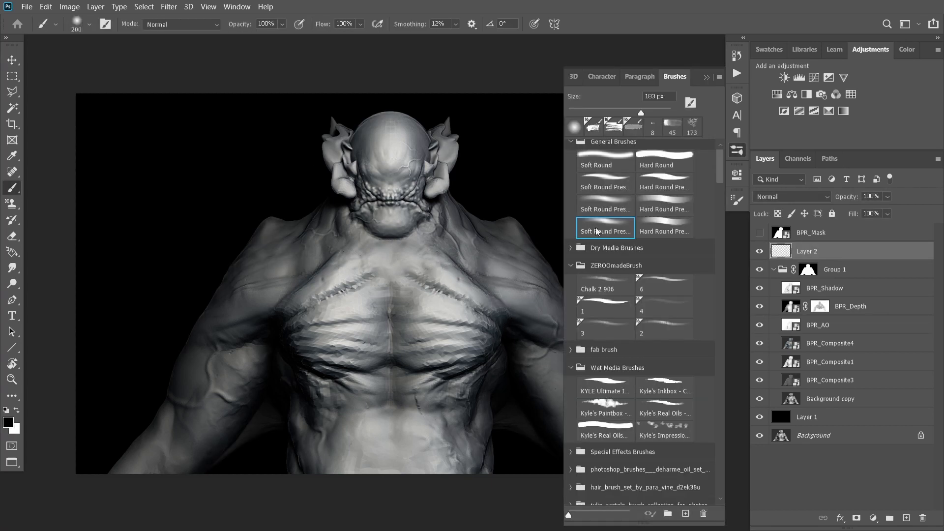
pyautogui.click(664, 220)
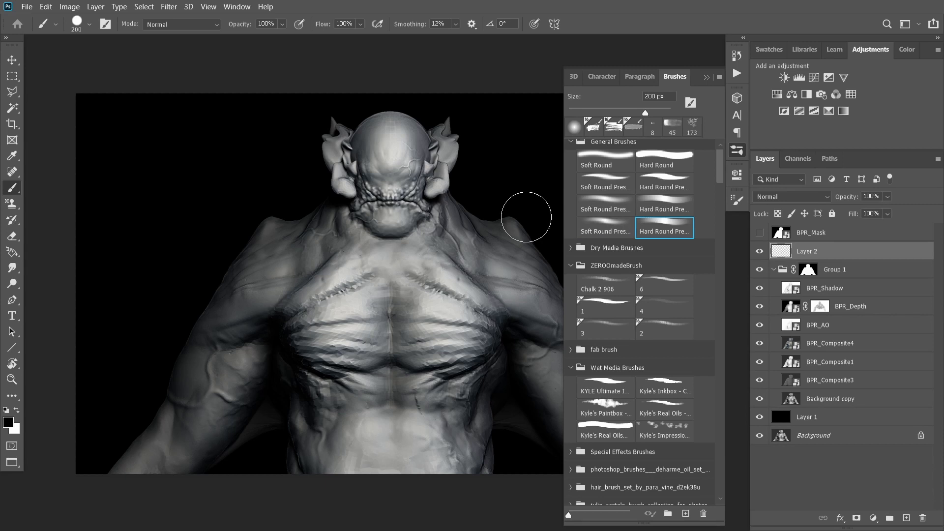
pyautogui.click(707, 78)
pyautogui.click(788, 195)
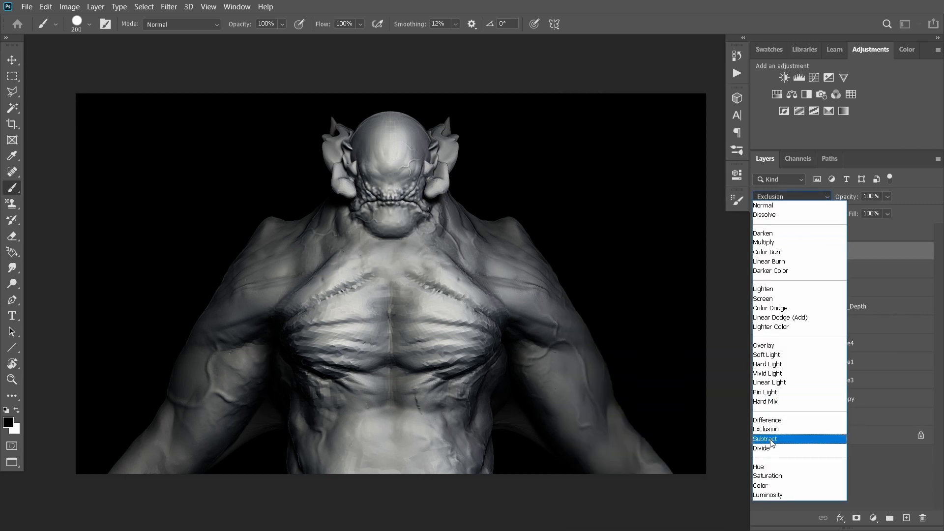
pyautogui.click(771, 485)
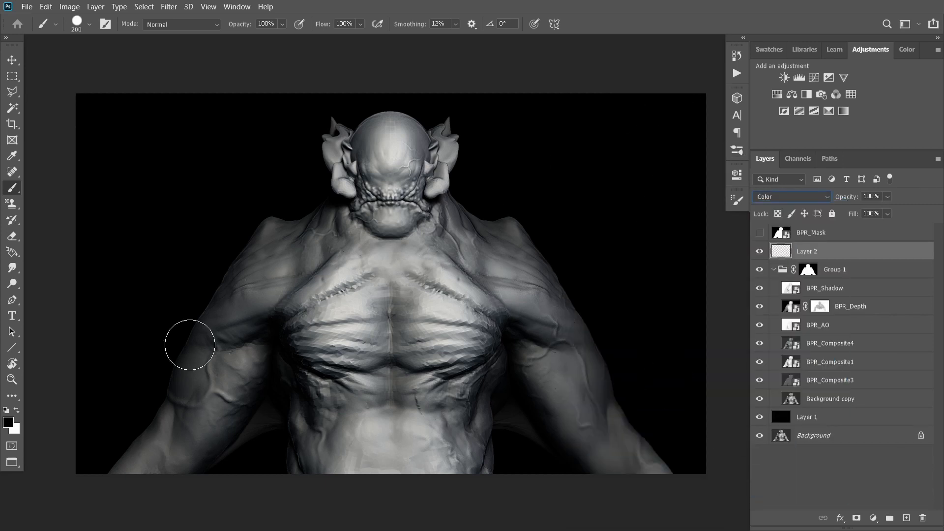
# Display the colour swatches and expand the Pale and Dark swatch groups.
pyautogui.click(907, 49)
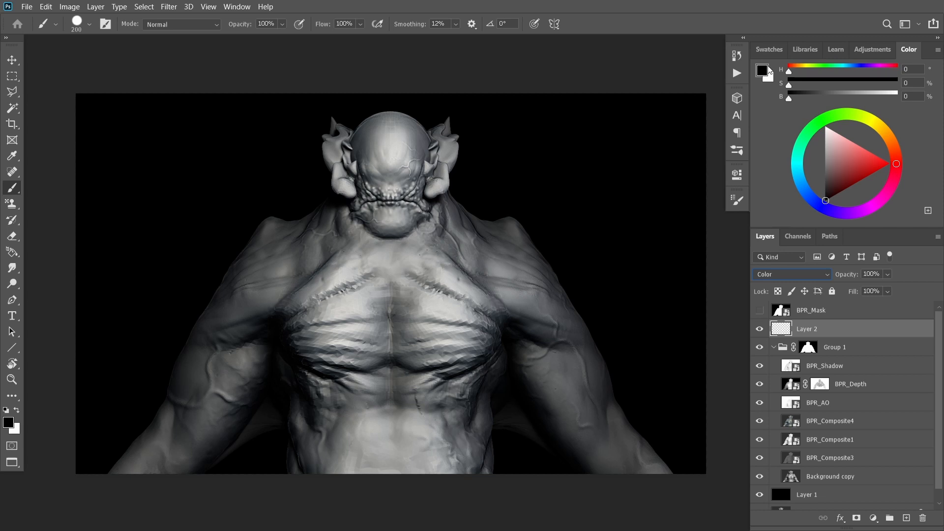
pyautogui.click(769, 49)
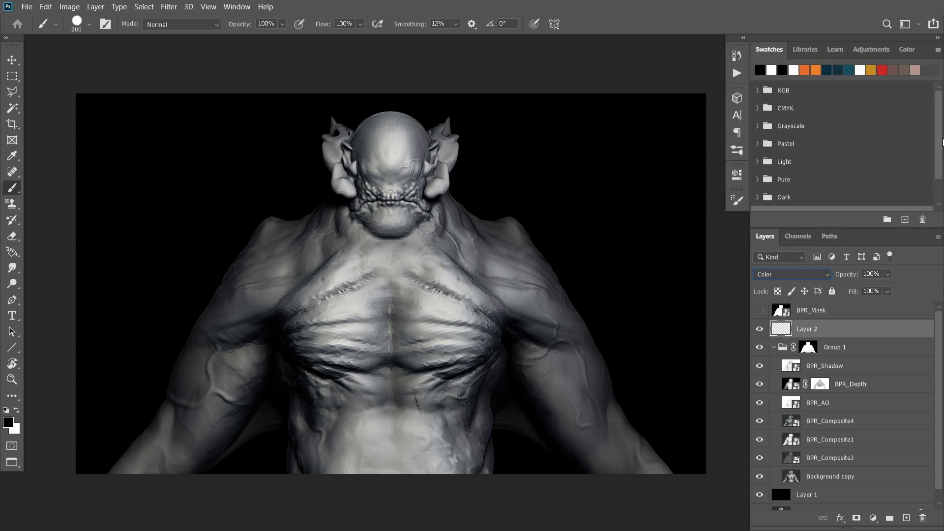
pyautogui.moveTo(941, 124)
pyautogui.mouseDown()
pyautogui.moveTo(936, 141)
pyautogui.moveTo(933, 110)
pyautogui.mouseUp()
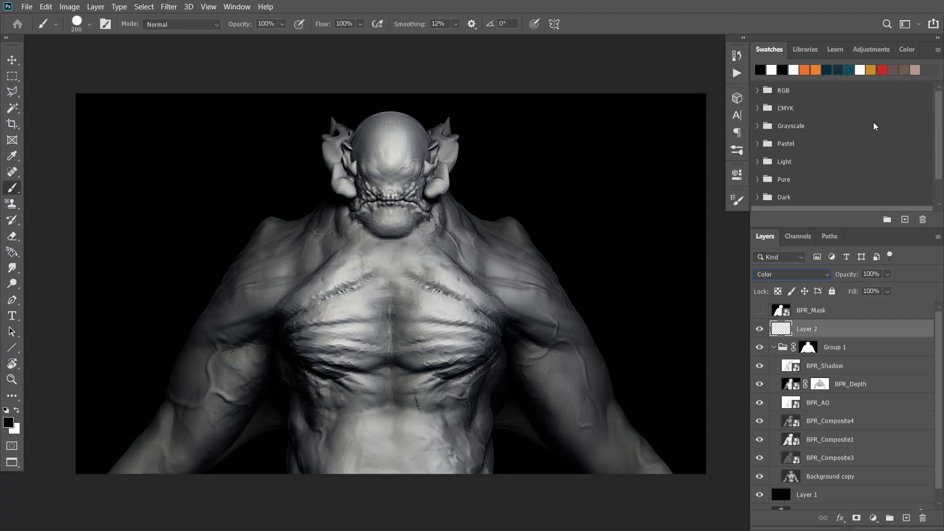
pyautogui.click(757, 90)
pyautogui.scroll(-2, 826, 184)
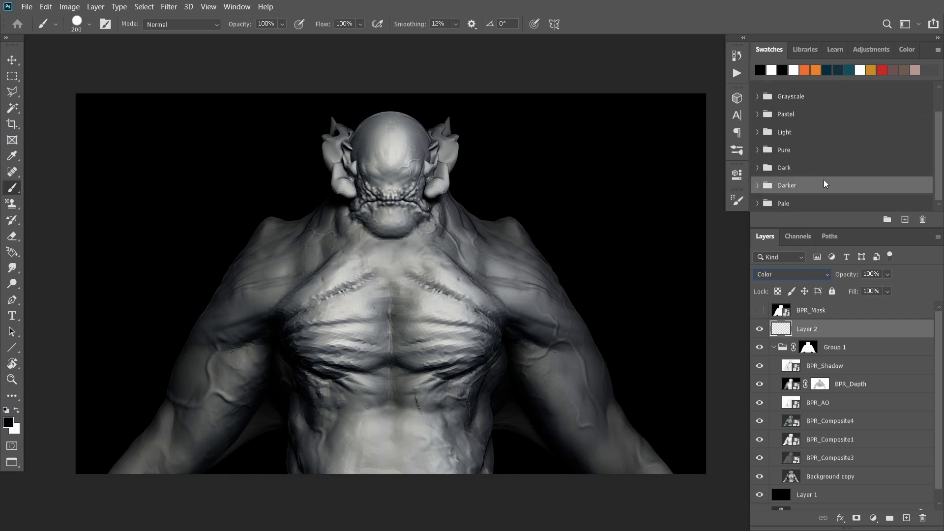
pyautogui.click(758, 203)
pyautogui.scroll(-1, 752, 182)
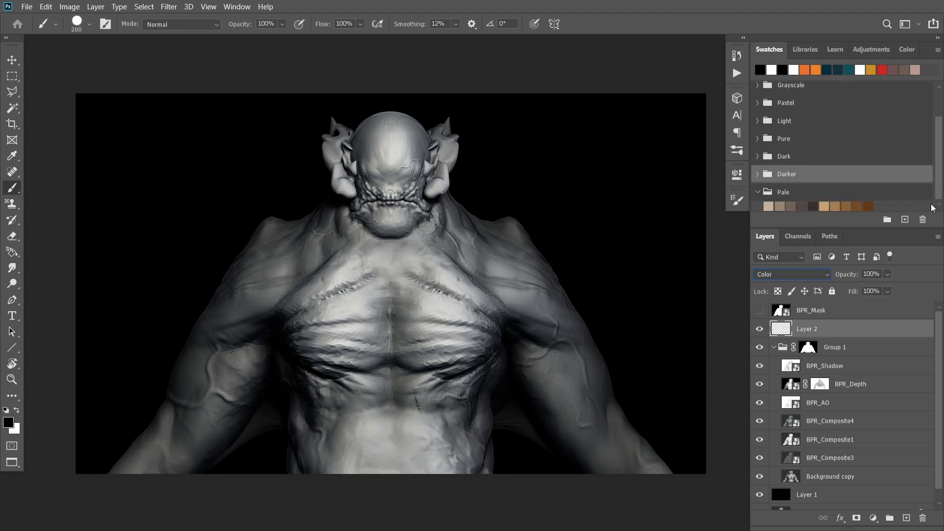
pyautogui.click(758, 156)
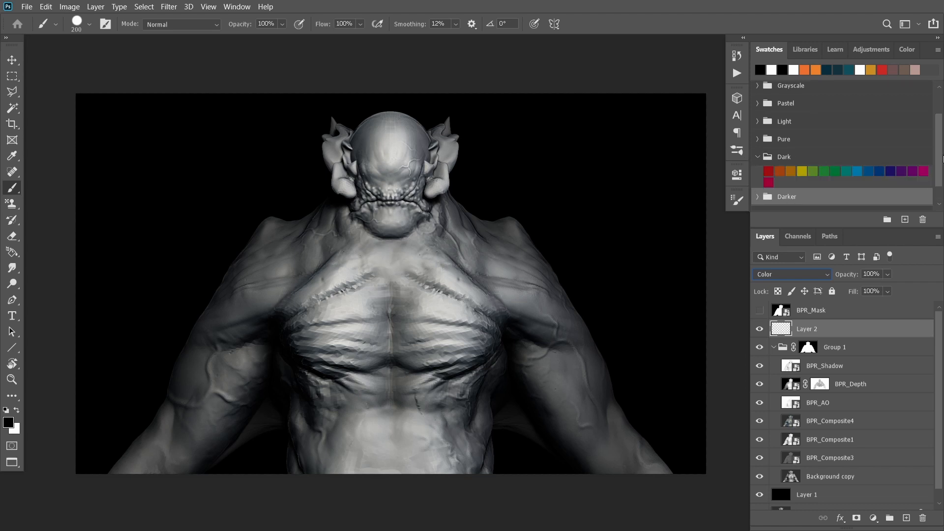
pyautogui.scroll(-1, 943, 159)
# Try brown and red brush strokes over the creature's chest and abdomen on Layer 2, and undo the last ones.
pyautogui.click(879, 149)
pyautogui.moveTo(463, 256); pyautogui.dragTo(422, 471)
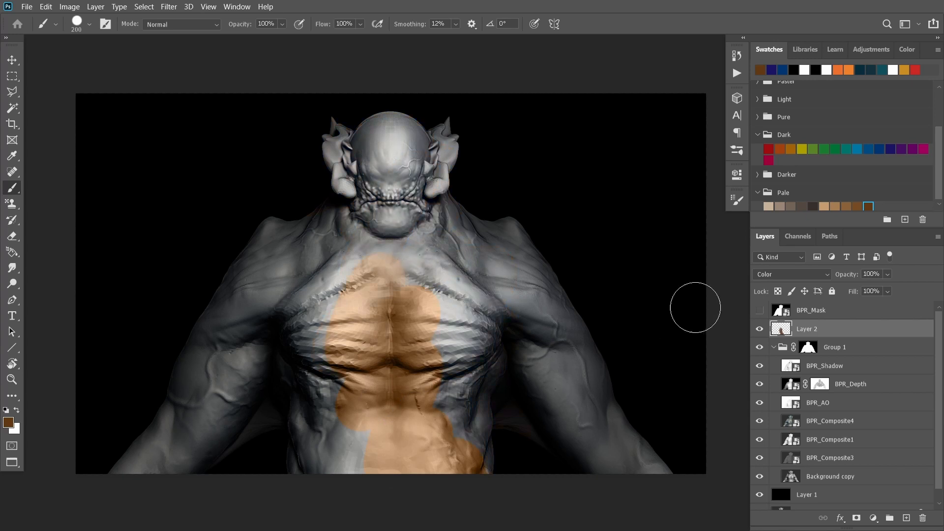
pyautogui.click(769, 149)
pyautogui.moveTo(322, 305); pyautogui.dragTo(442, 447)
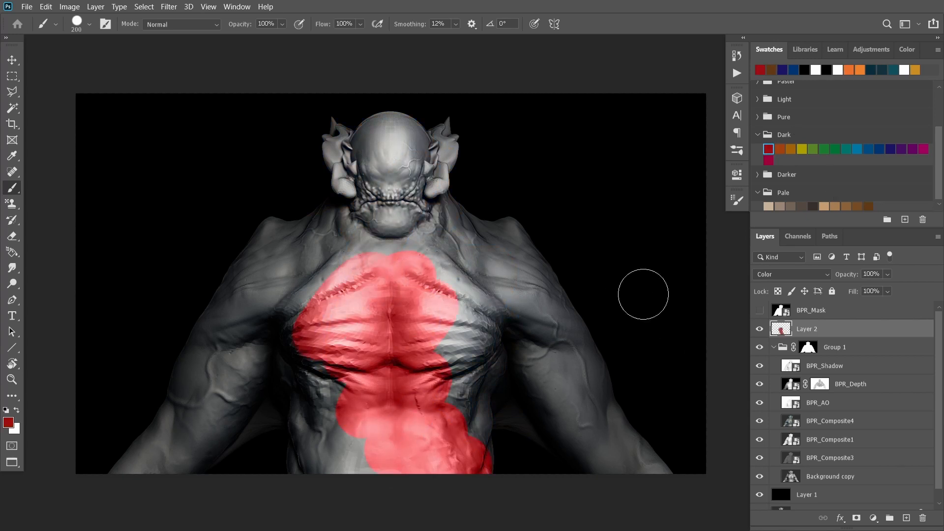
pyautogui.moveTo(512, 270); pyautogui.dragTo(474, 403)
pyautogui.hotkey('ctrl', 'z')
pyautogui.hotkey('ctrl', 'z')
# Fill Layer 2 with different Dark and Pale swatches in turn, including teal and tan, ending with the dark grey-brown Pale swatch.
pyautogui.hotkey('alt', 'BackSpace')
pyautogui.click(846, 149)
pyautogui.hotkey('alt', 'BackSpace')
pyautogui.click(824, 206)
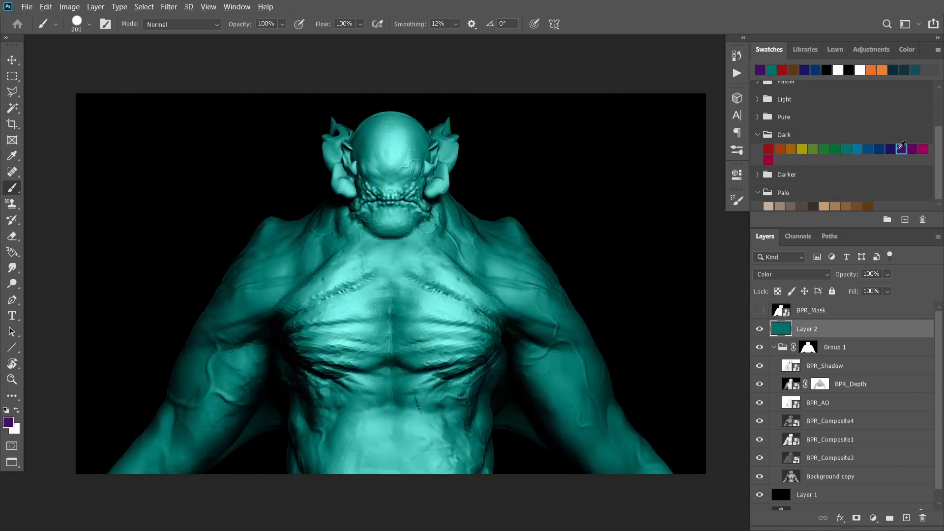
pyautogui.hotkey('alt', 'BackSpace')
pyautogui.click(790, 206)
pyautogui.hotkey('alt', 'BackSpace')
pyautogui.click(802, 206)
pyautogui.hotkey('alt', 'BackSpace')
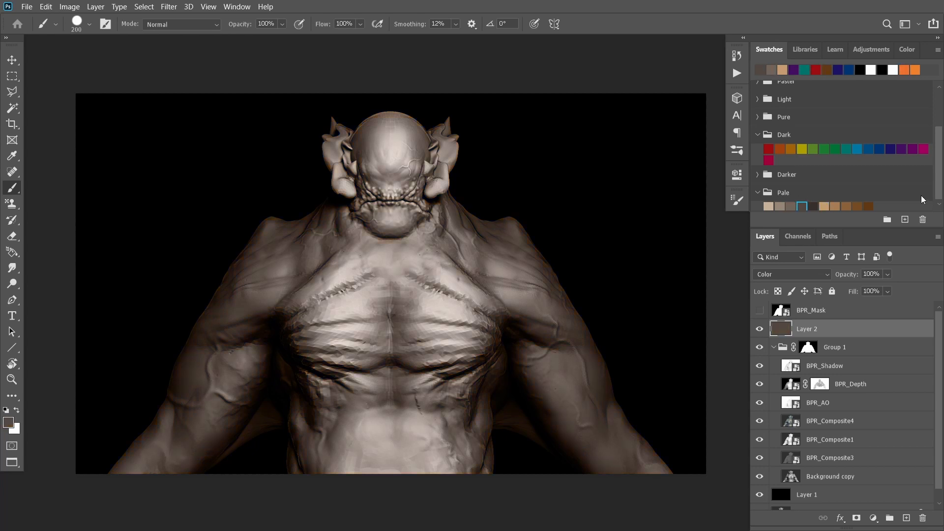
# Add a Hue/Saturation adjustment clipped to Layer 2, shift its hue to a blue-grey tint, and select Group 1.
pyautogui.click(873, 518)
pyautogui.click(879, 404)
pyautogui.click(631, 379)
pyautogui.moveTo(632, 258); pyautogui.dragTo(706, 270)
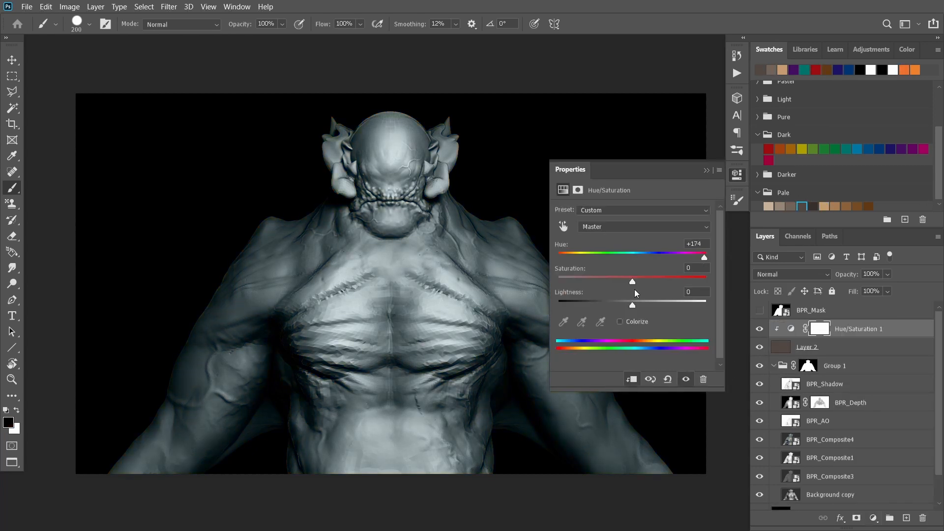
pyautogui.moveTo(634, 289)
pyautogui.mouseDown()
pyautogui.moveTo(643, 288)
pyautogui.moveTo(598, 307)
pyautogui.moveTo(632, 306)
pyautogui.mouseUp()
pyautogui.moveTo(641, 283)
pyautogui.mouseDown()
pyautogui.moveTo(615, 288)
pyautogui.moveTo(645, 286)
pyautogui.mouseUp()
pyautogui.moveTo(705, 258); pyautogui.dragTo(554, 268)
pyautogui.click(706, 170)
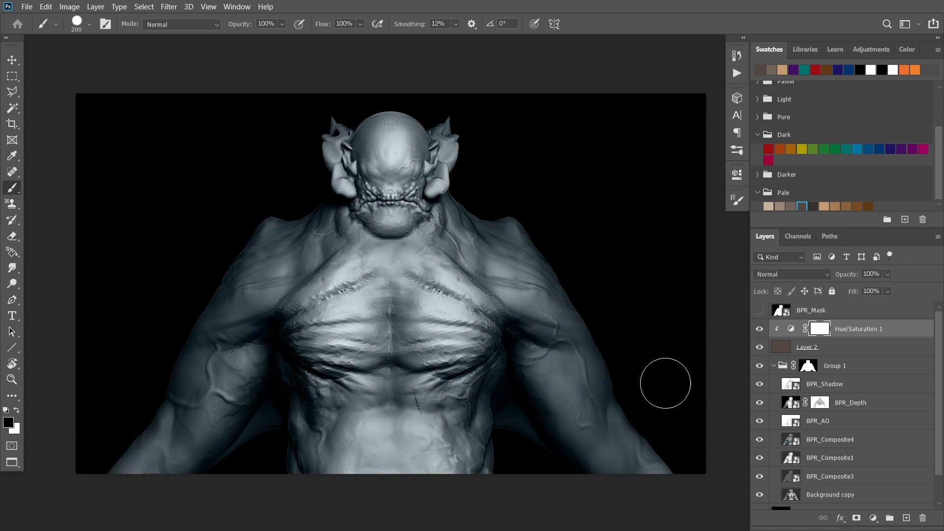
pyautogui.click(834, 365)
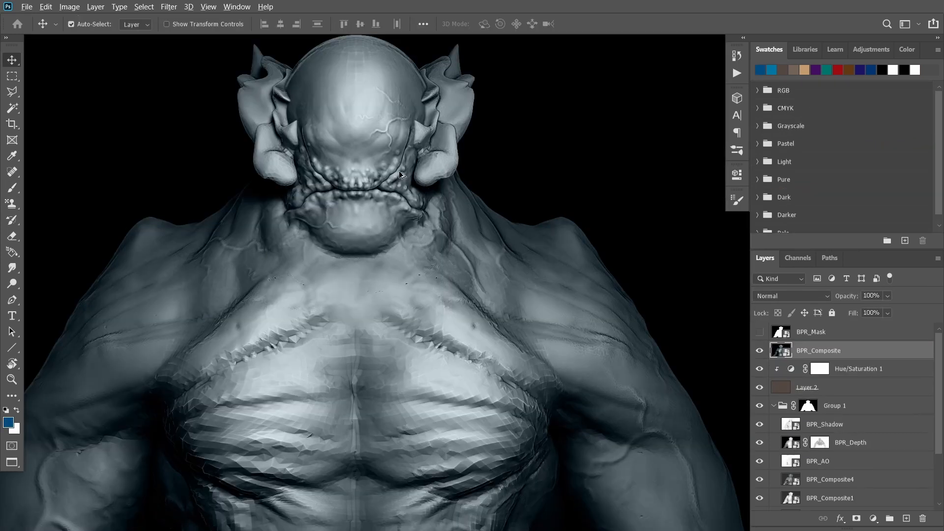
# Try a Gaussian Blur with a 7.0 px radius on the BPR_Composite layer.
pyautogui.keyDown('alt'); pyautogui.scroll(-1, 399, 171); pyautogui.keyUp('alt')
pyautogui.moveTo(401, 149); pyautogui.dragTo(426, 154)
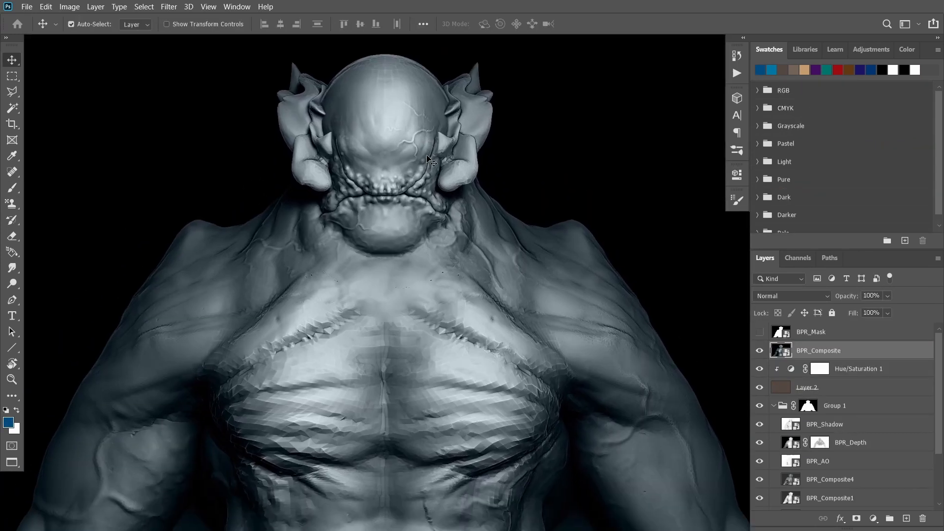
pyautogui.click(169, 6)
pyautogui.moveTo(209, 137)
pyautogui.click(349, 182)
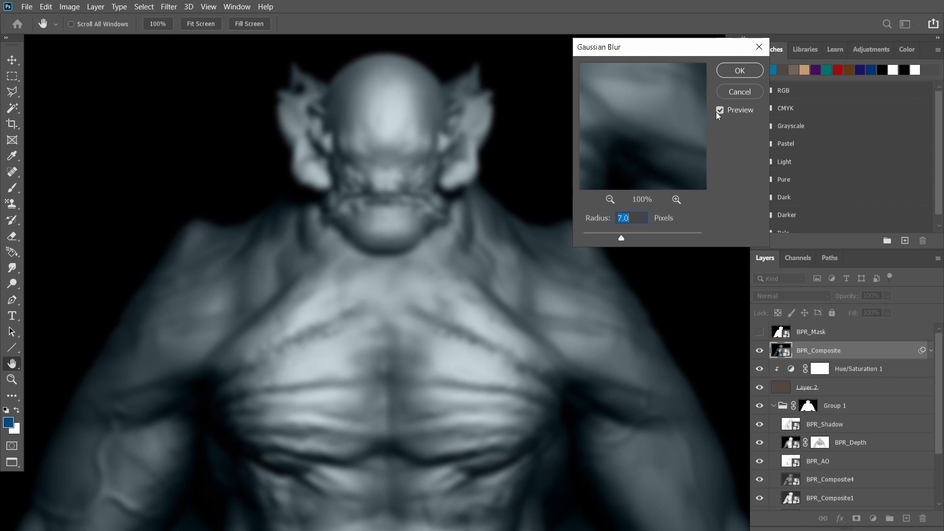
pyautogui.click(739, 92)
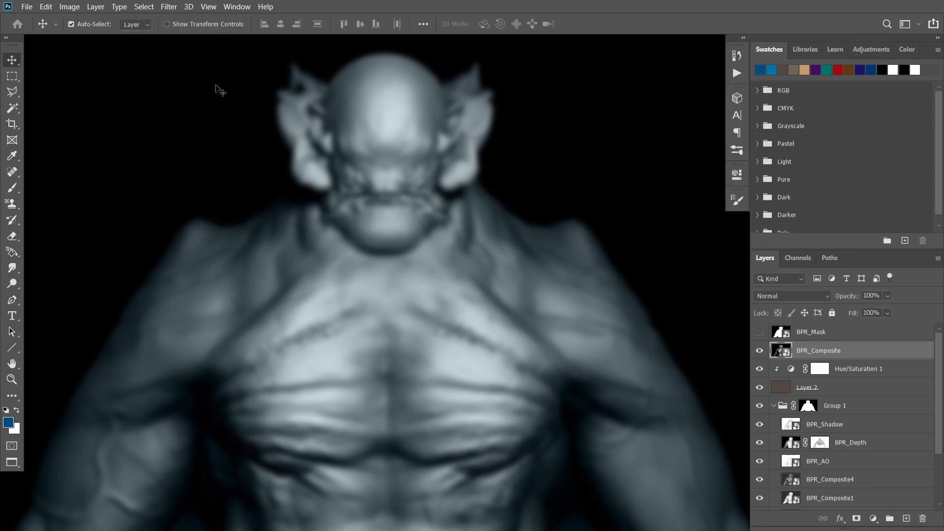
# Apply the Oil Paint filter to BPR_Composite with stylization 0.6 and a reduced cleanliness, and compare the layer hidden and shown.
pyautogui.click(145, 7)
pyautogui.moveTo(168, 7)
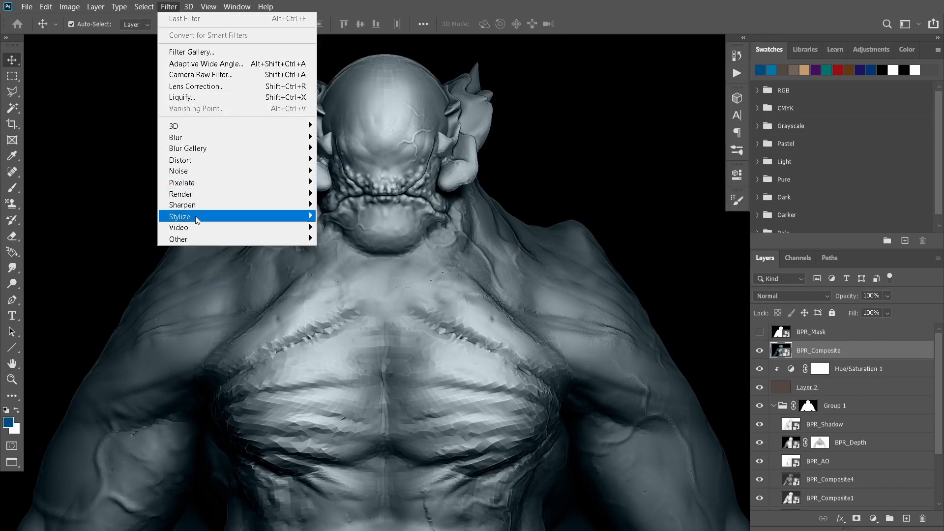
pyautogui.moveTo(194, 219)
pyautogui.click(114, 261)
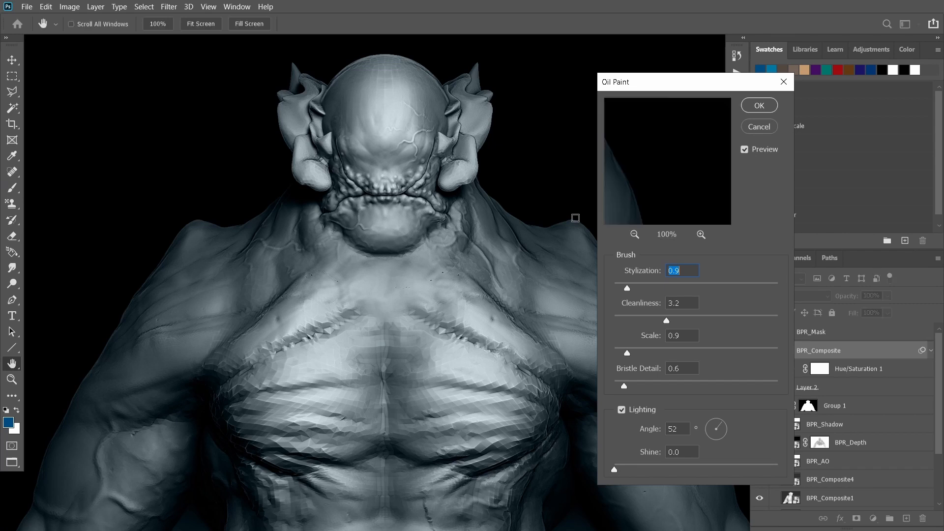
pyautogui.moveTo(652, 152); pyautogui.dragTo(735, 181)
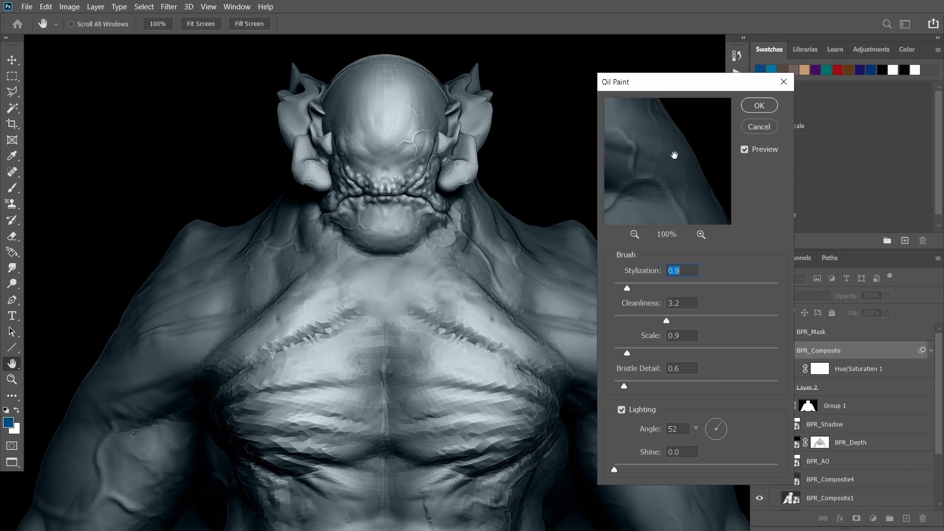
pyautogui.moveTo(674, 154)
pyautogui.mouseDown()
pyautogui.moveTo(700, 175)
pyautogui.moveTo(686, 160)
pyautogui.mouseUp()
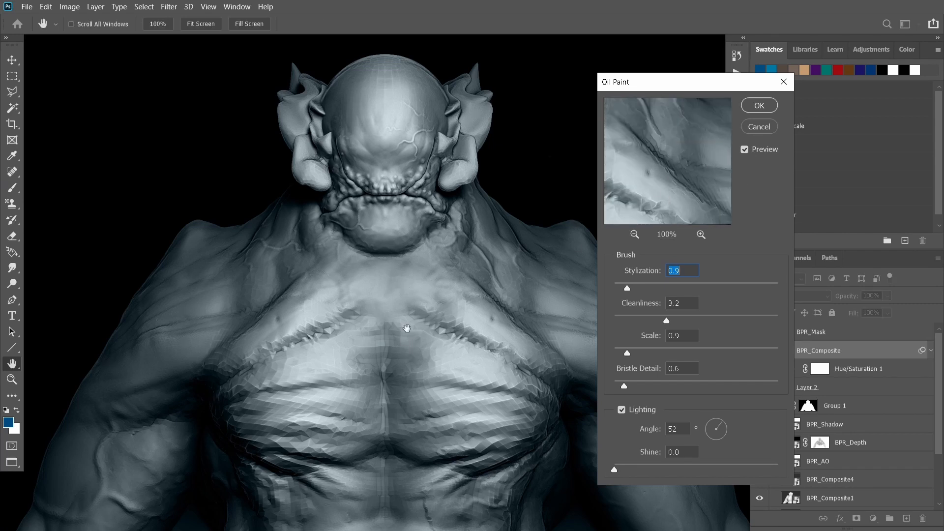
pyautogui.moveTo(408, 353)
pyautogui.mouseDown()
pyautogui.moveTo(408, 293)
pyautogui.moveTo(394, 339)
pyautogui.mouseUp()
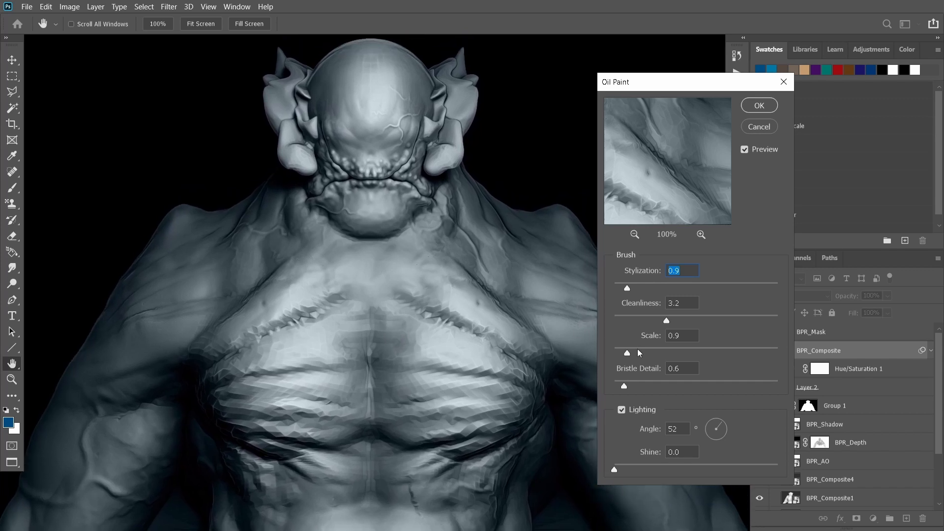
pyautogui.moveTo(623, 282); pyautogui.dragTo(642, 290)
pyautogui.moveTo(642, 291); pyautogui.dragTo(629, 318)
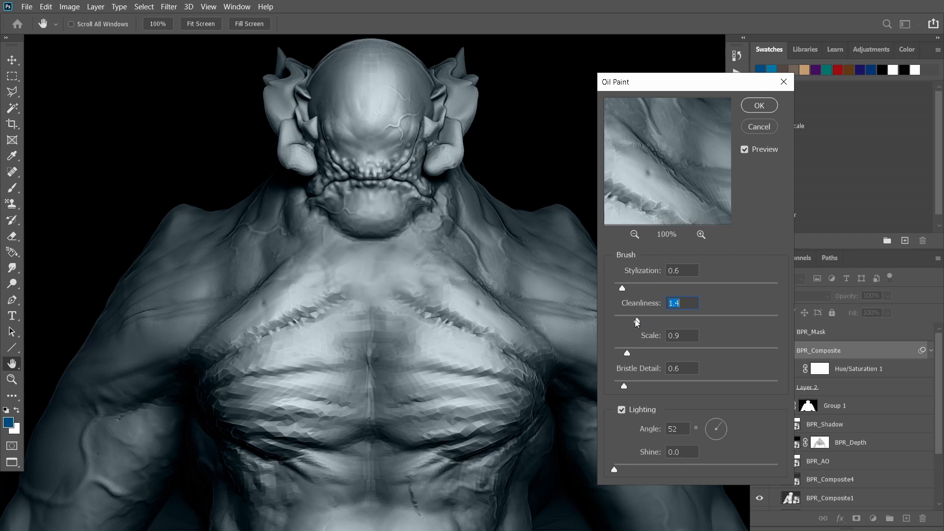
pyautogui.click(745, 150)
pyautogui.click(647, 317)
pyautogui.click(756, 108)
pyautogui.click(760, 351)
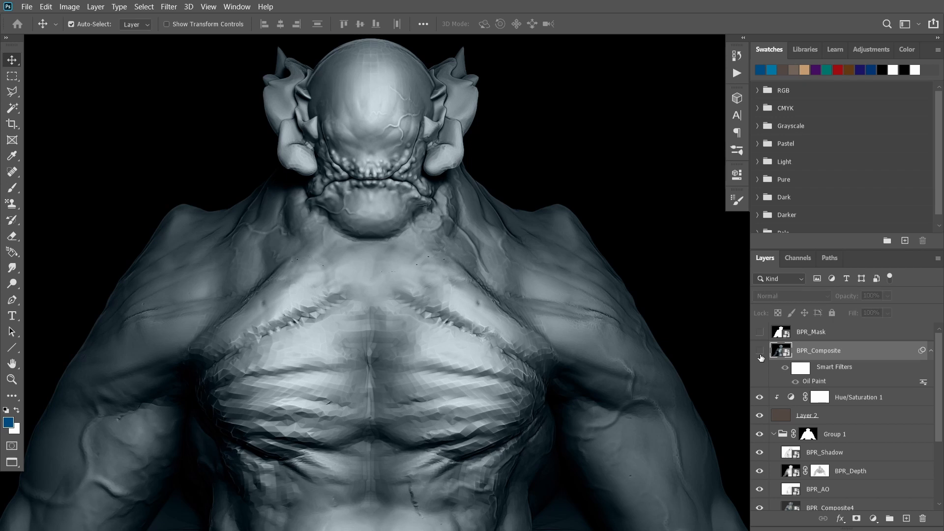
pyautogui.click(760, 351)
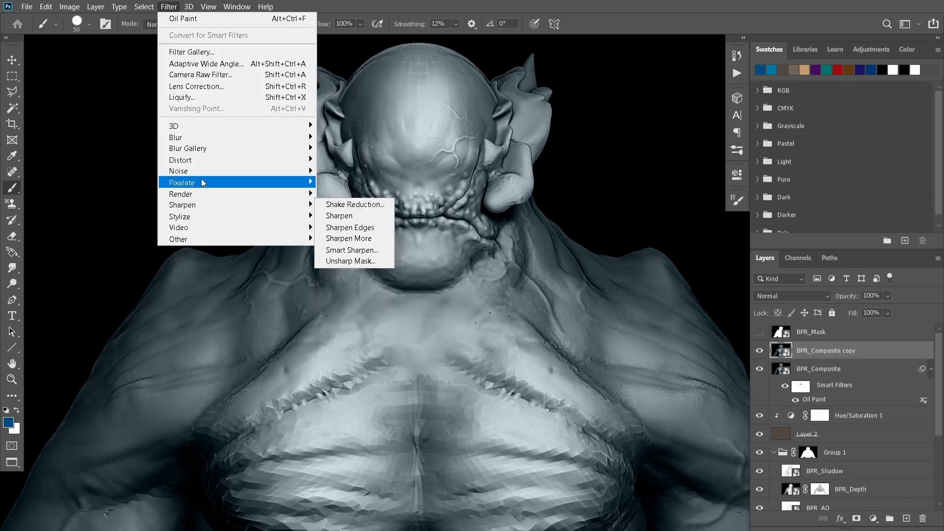
# Start a Median filter on the BPR_Composite copy layer and try radii of 41, 11, 1, 8 and 14 px.
pyautogui.moveTo(201, 171)
pyautogui.click(340, 204)
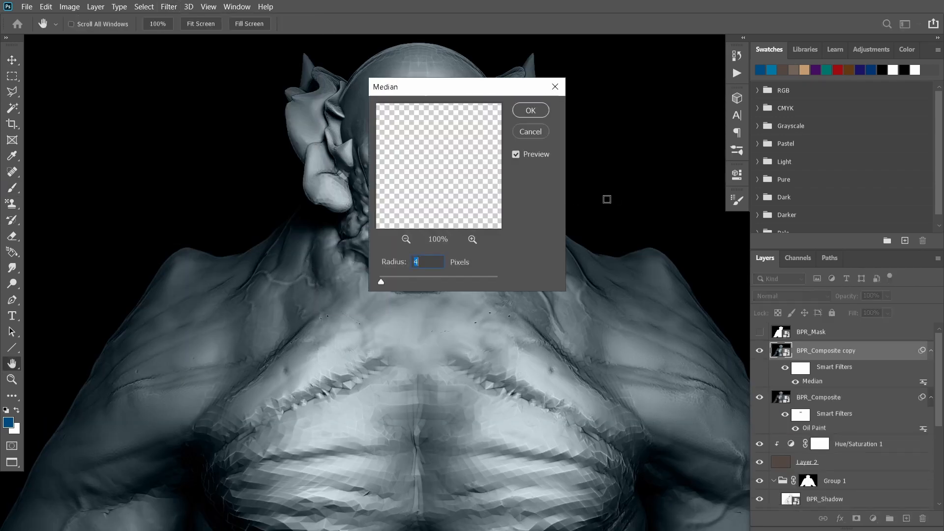
pyautogui.moveTo(447, 89); pyautogui.dragTo(642, 99)
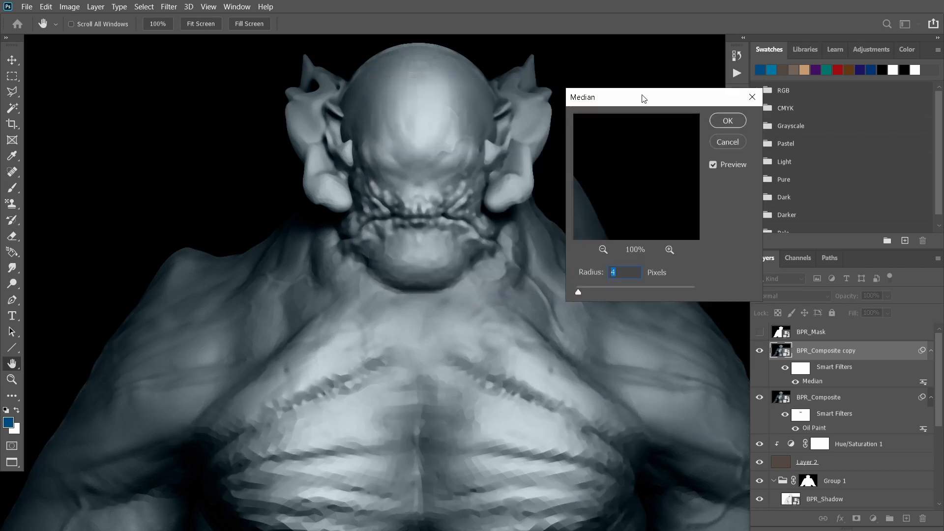
pyautogui.press('alt')
pyautogui.click(404, 289)
pyautogui.moveTo(437, 257); pyautogui.dragTo(394, 237)
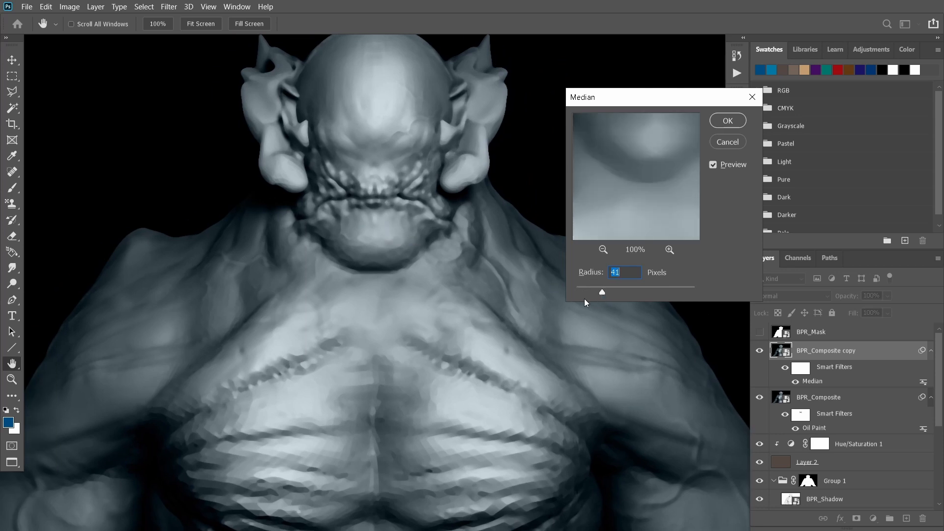
pyautogui.click(583, 291)
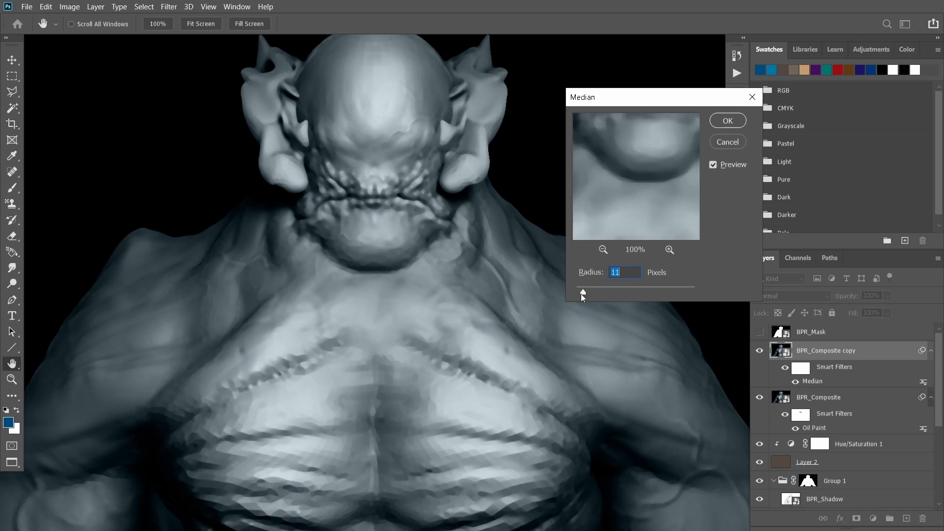
pyautogui.moveTo(582, 294); pyautogui.dragTo(576, 293)
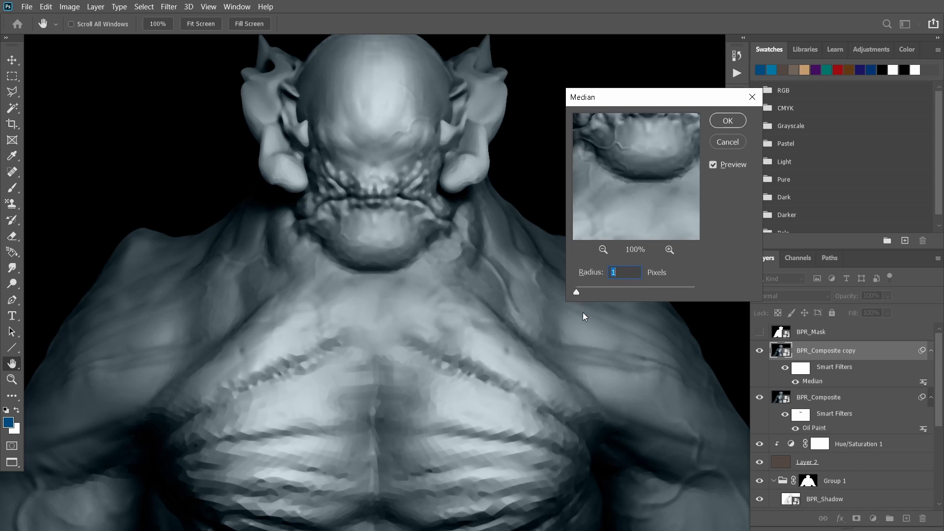
pyautogui.click(580, 293)
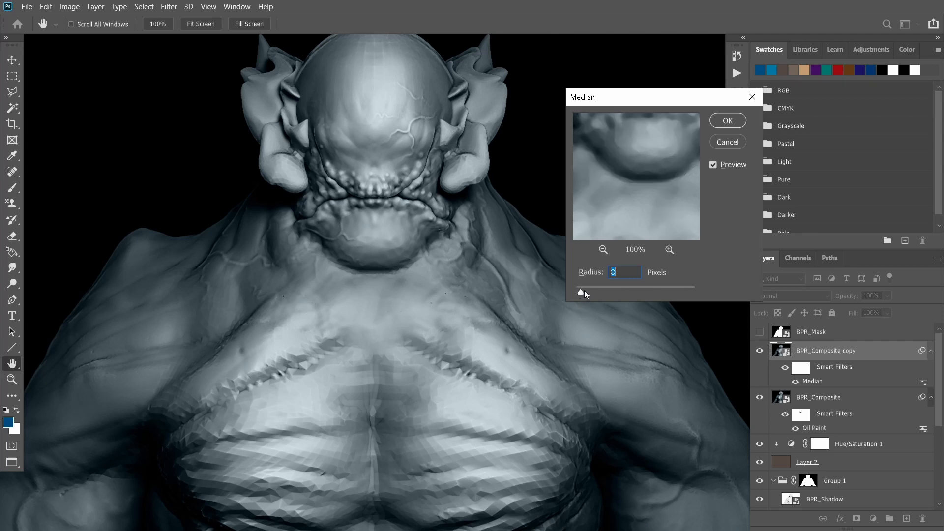
pyautogui.click(585, 291)
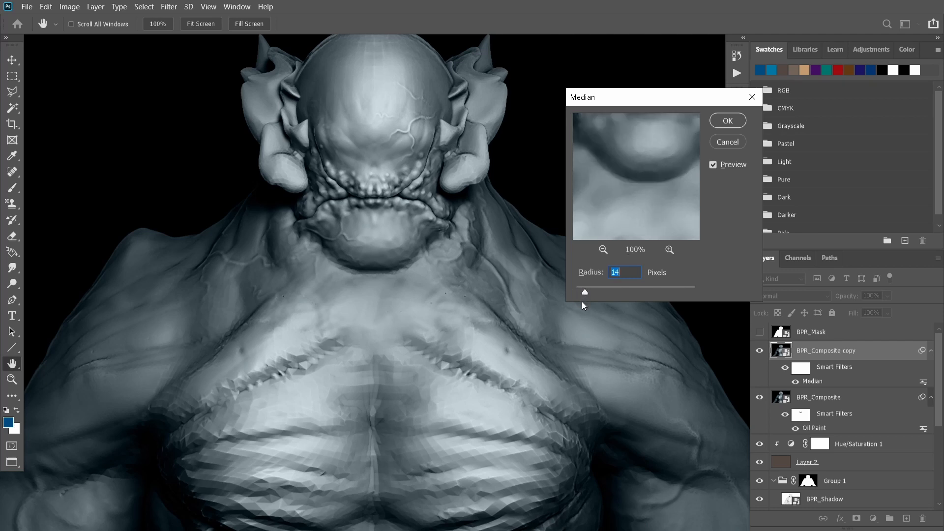
pyautogui.click(433, 243)
pyautogui.moveTo(447, 238); pyautogui.dragTo(449, 257)
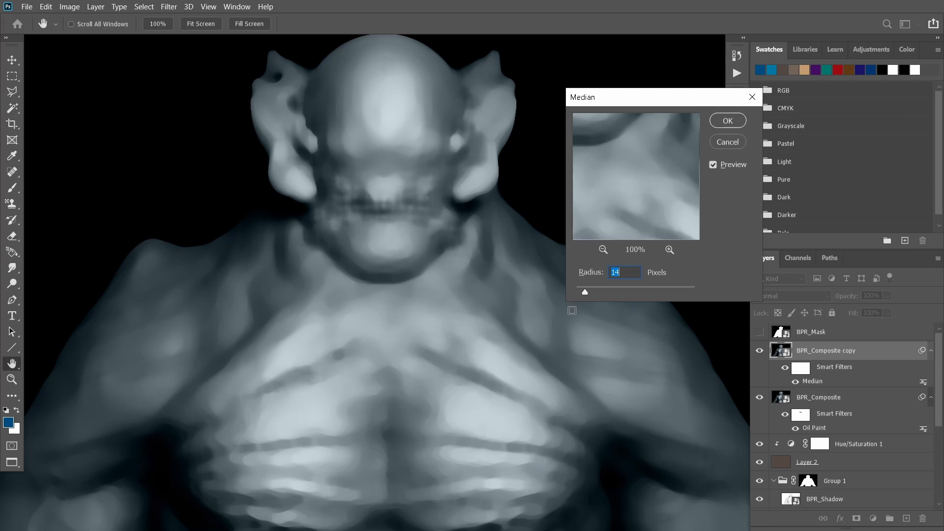
# Apply the Median filter with a radius of 4 px and compare BPR_Composite copy hidden and shown.
pyautogui.click(582, 290)
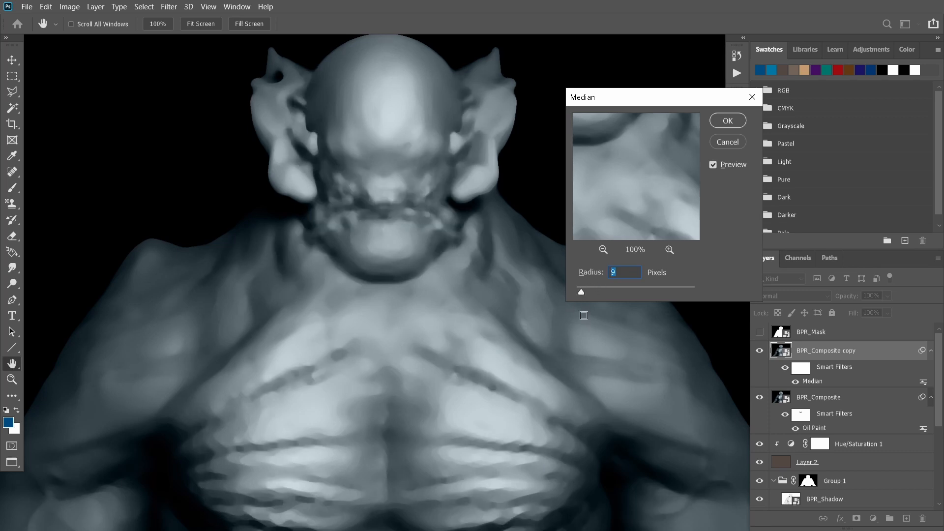
pyautogui.click(580, 292)
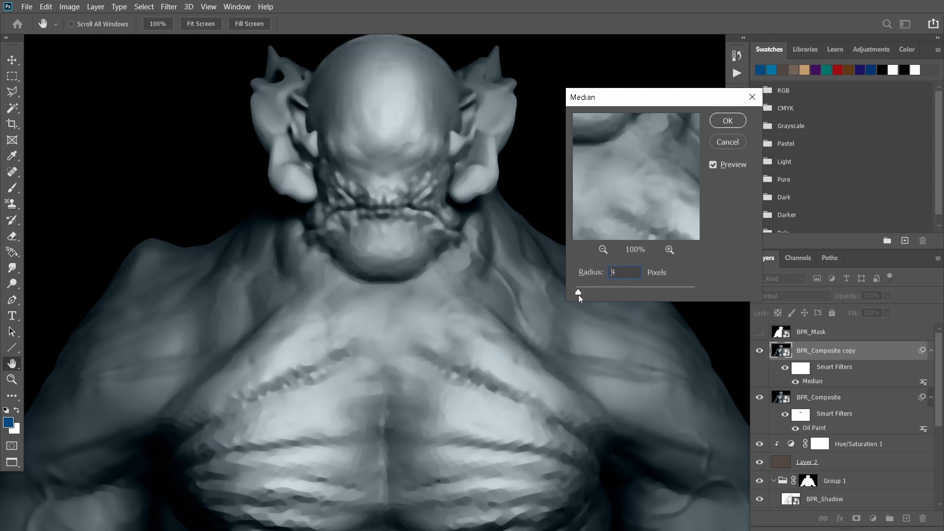
pyautogui.click(728, 124)
pyautogui.click(760, 353)
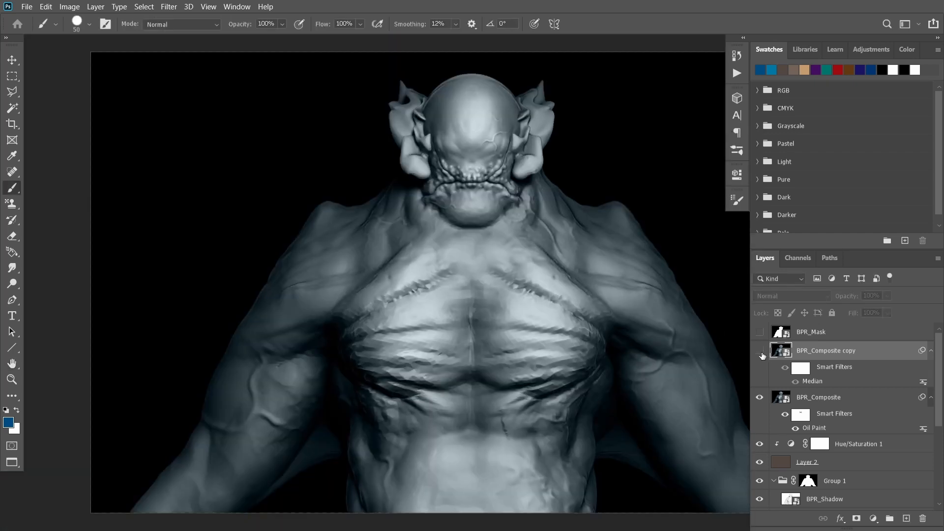
pyautogui.click(760, 352)
# Paint black on the Median filter mask over parts of the body, undoing the first stroke across the face.
pyautogui.click(799, 367)
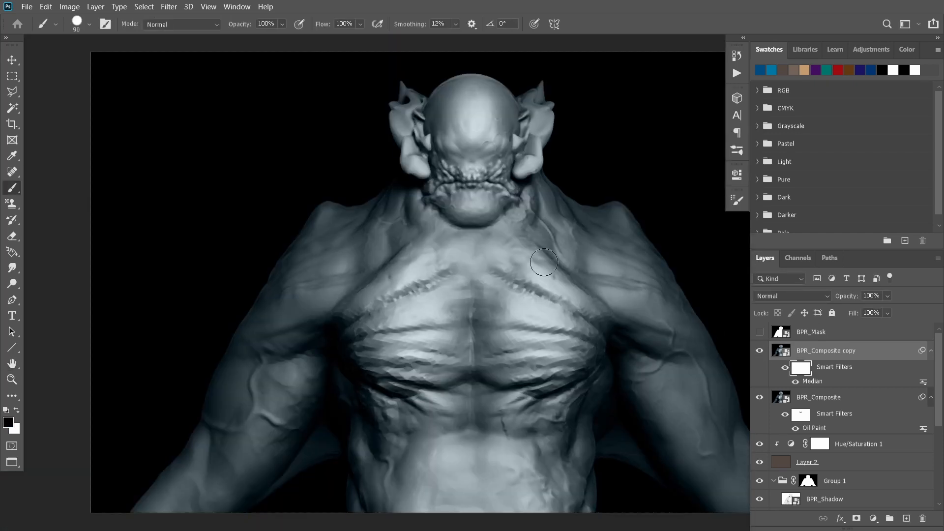
pyautogui.moveTo(435, 177)
pyautogui.mouseDown()
pyautogui.moveTo(426, 118)
pyautogui.moveTo(493, 172)
pyautogui.moveTo(465, 162)
pyautogui.mouseUp()
pyautogui.hotkey('ctrl', 'z')
pyautogui.moveTo(441, 278); pyautogui.dragTo(172, 511)
pyautogui.moveTo(707, 429)
pyautogui.mouseDown()
pyautogui.moveTo(674, 318)
pyautogui.moveTo(527, 219)
pyautogui.mouseUp()
# Set up vertical symmetry along the creature's centre line on a new layer, paint a blue test stroke and undo it.
pyautogui.moveTo(584, 421); pyautogui.dragTo(416, 421)
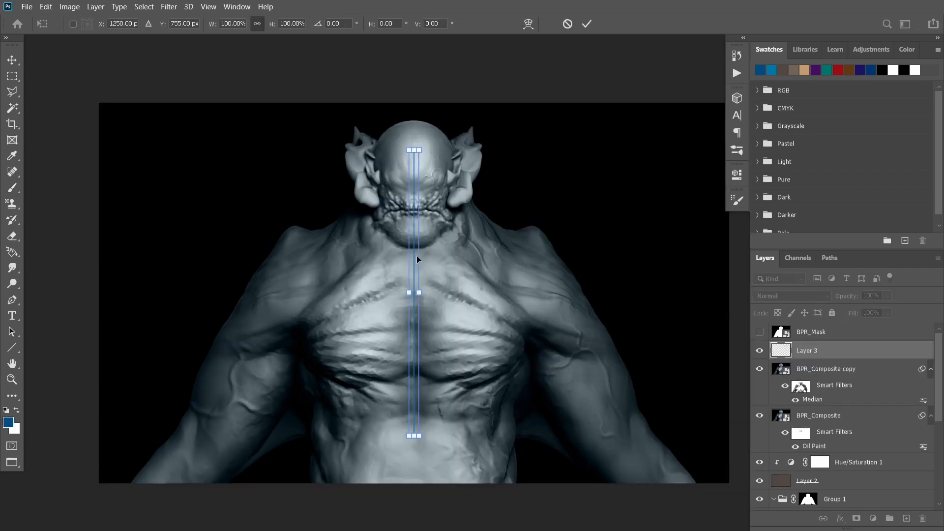
pyautogui.press('Return')
pyautogui.moveTo(414, 158)
pyautogui.mouseDown()
pyautogui.moveTo(458, 177)
pyautogui.moveTo(487, 255)
pyautogui.moveTo(467, 336)
pyautogui.mouseUp()
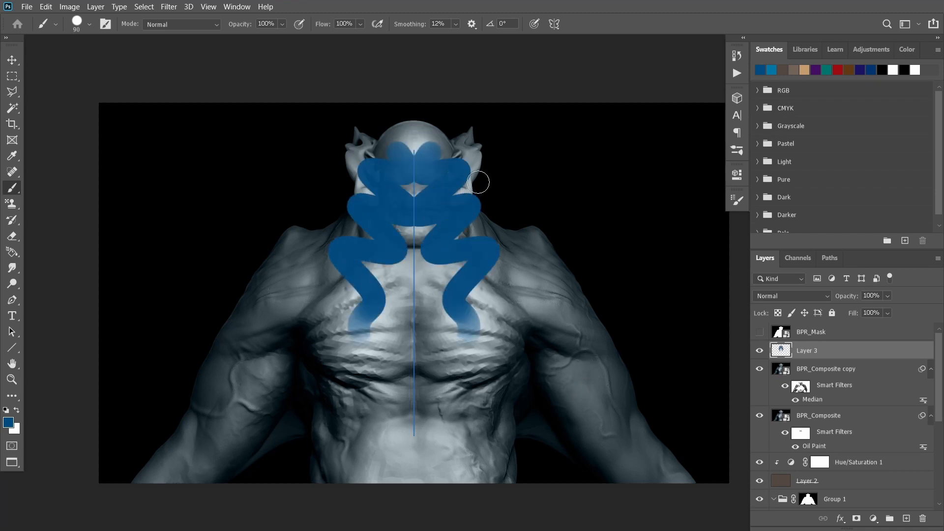
pyautogui.hotkey('ctrl', 'z')
# Outline the mouth crease from its centre out to one cheek with the freehand Lasso tool.
pyautogui.keyDown('alt'); pyautogui.scroll(9, 475, 181); pyautogui.keyUp('alt')
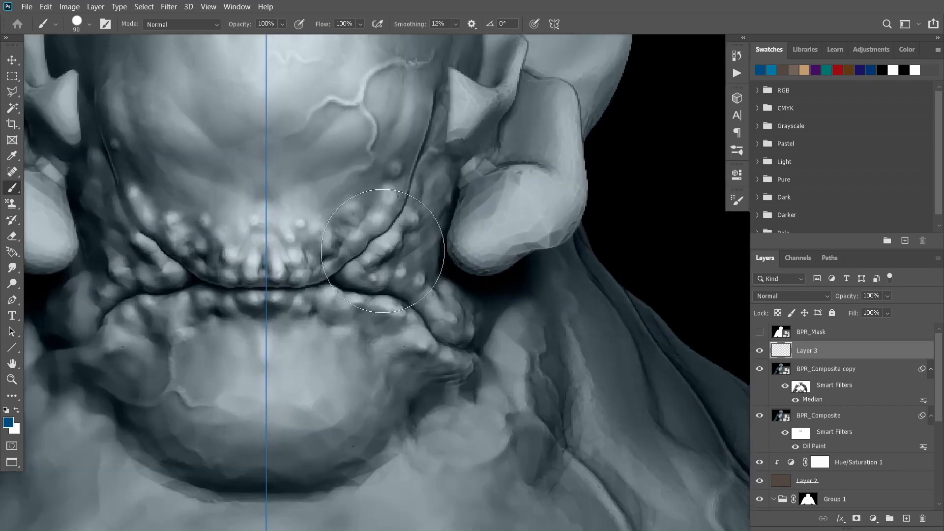
pyautogui.keyDown('alt'); pyautogui.scroll(-4, 383, 251); pyautogui.keyUp('alt')
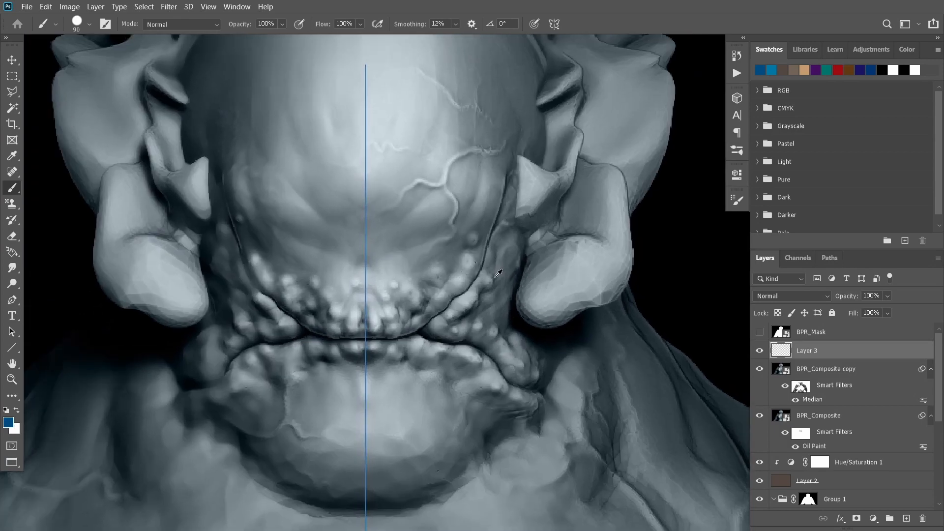
pyautogui.press('l')
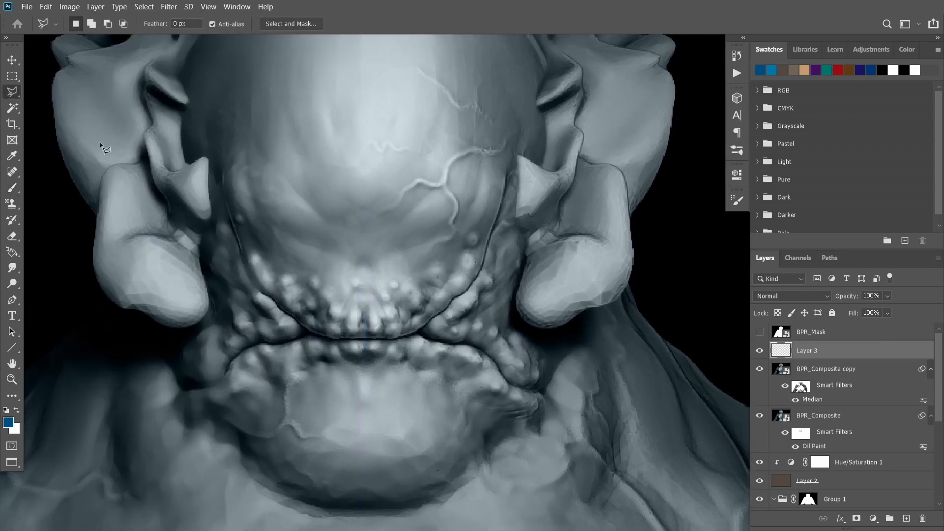
pyautogui.rightClick(20, 101)
pyautogui.click(54, 91)
pyautogui.moveTo(436, 239); pyautogui.dragTo(475, 226)
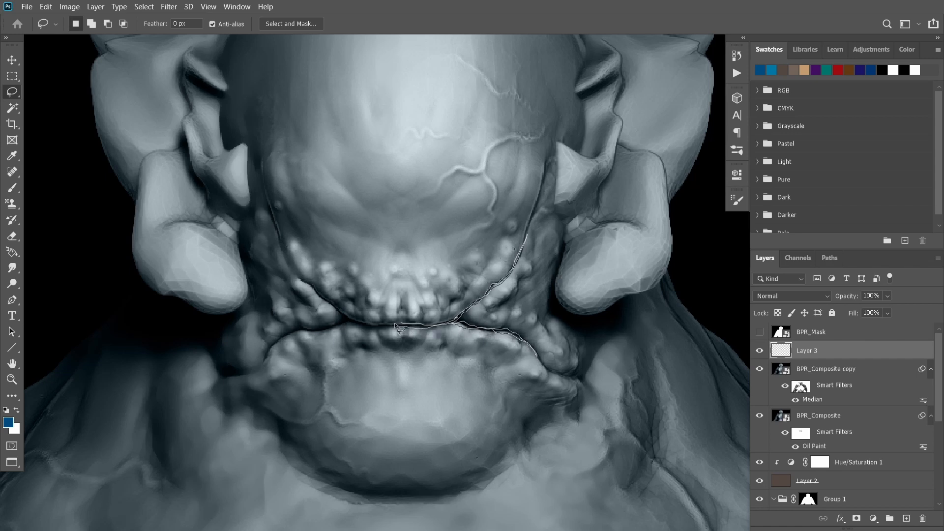
pyautogui.moveTo(399, 328); pyautogui.dragTo(398, 327)
# Paint the selected mouth crease with sampled black on Layer 3, deselect, and compare the layer hidden and shown.
pyautogui.press('b')
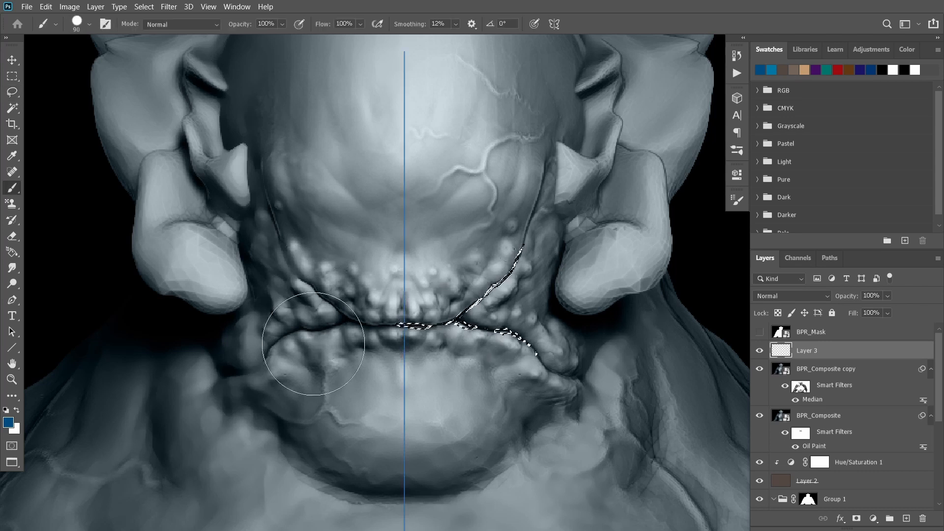
pyautogui.keyDown('alt'); pyautogui.click(347, 318); pyautogui.keyUp('alt')
pyautogui.moveTo(414, 322); pyautogui.dragTo(543, 363)
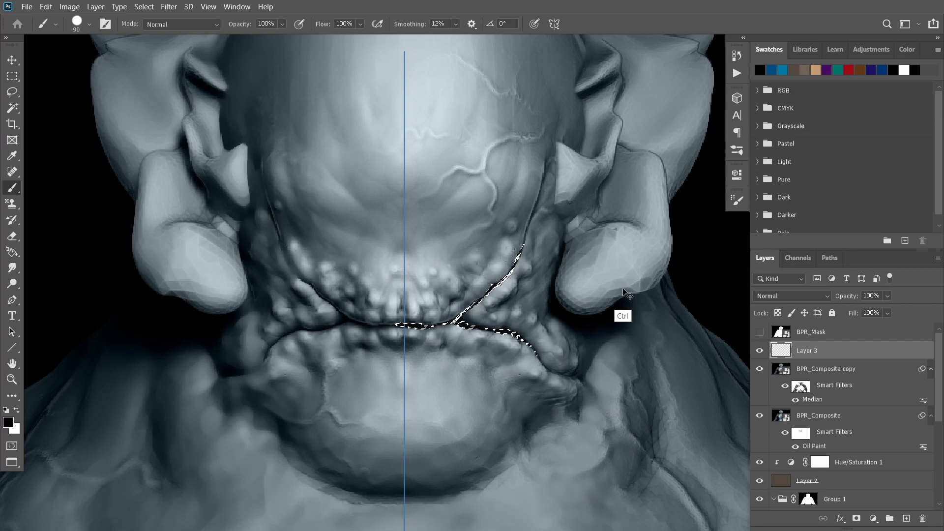
pyautogui.hotkey('ctrl', 'd')
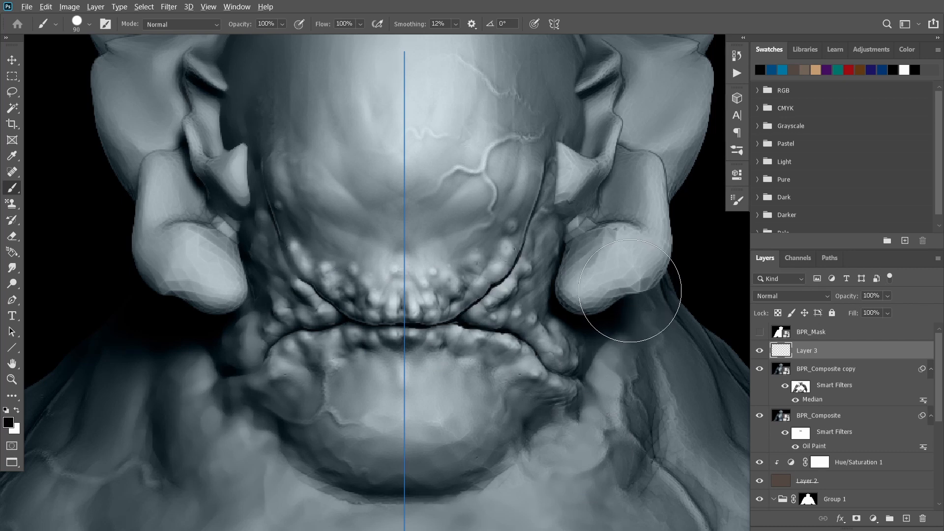
pyautogui.keyDown('alt'); pyautogui.scroll(-8, 656, 291); pyautogui.keyUp('alt')
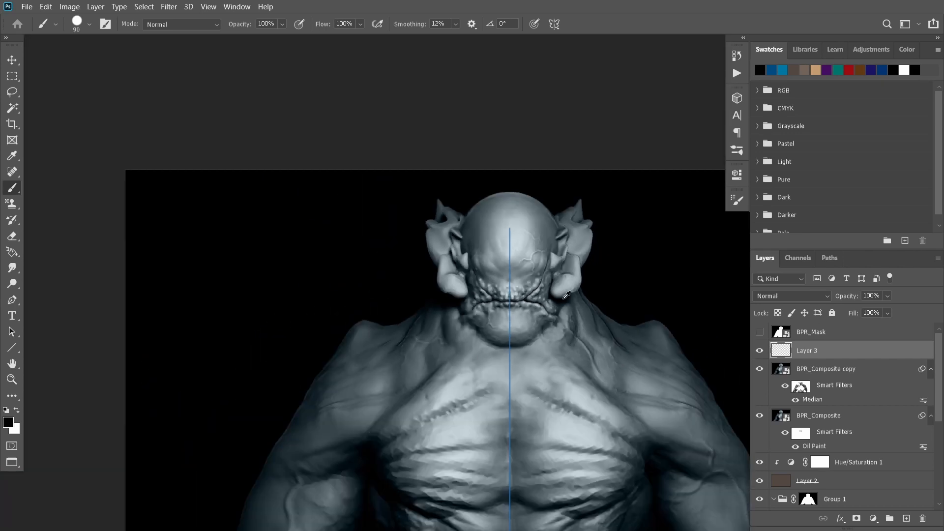
pyautogui.keyDown('alt'); pyautogui.scroll(3, 567, 296); pyautogui.keyUp('alt')
pyautogui.moveTo(495, 263); pyautogui.dragTo(457, 226)
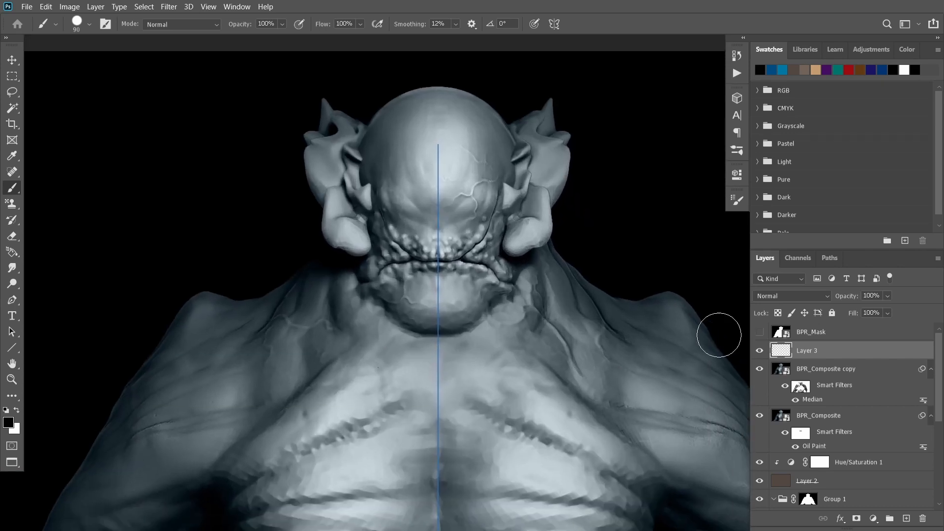
pyautogui.click(760, 353)
pyautogui.click(759, 351)
# Reduce the brush to 4 px and darken the gap between the lips with black.
pyautogui.keyDown('alt'); pyautogui.scroll(2, 488, 238); pyautogui.keyUp('alt')
pyautogui.keyDown('alt'); pyautogui.scroll(2, 488, 238); pyautogui.keyUp('alt')
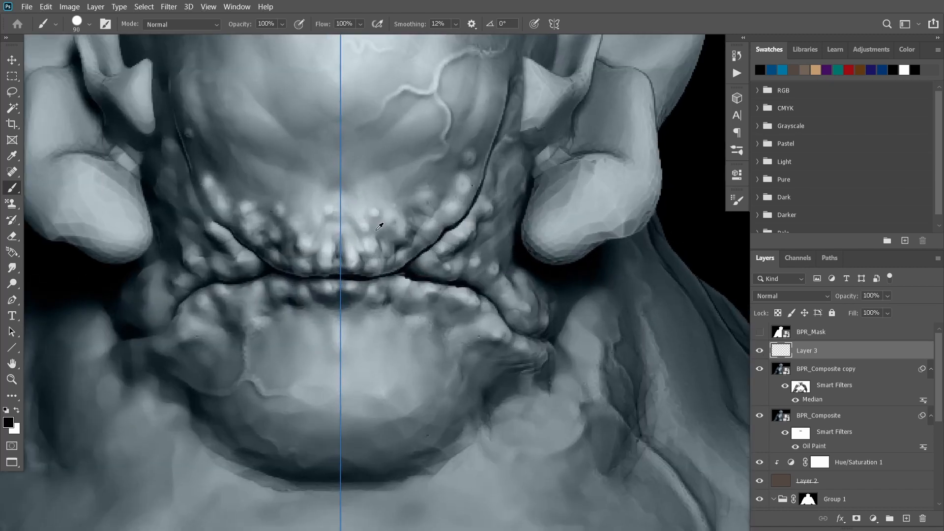
pyautogui.keyDown('alt'); pyautogui.scroll(-2, 451, 237); pyautogui.keyUp('alt')
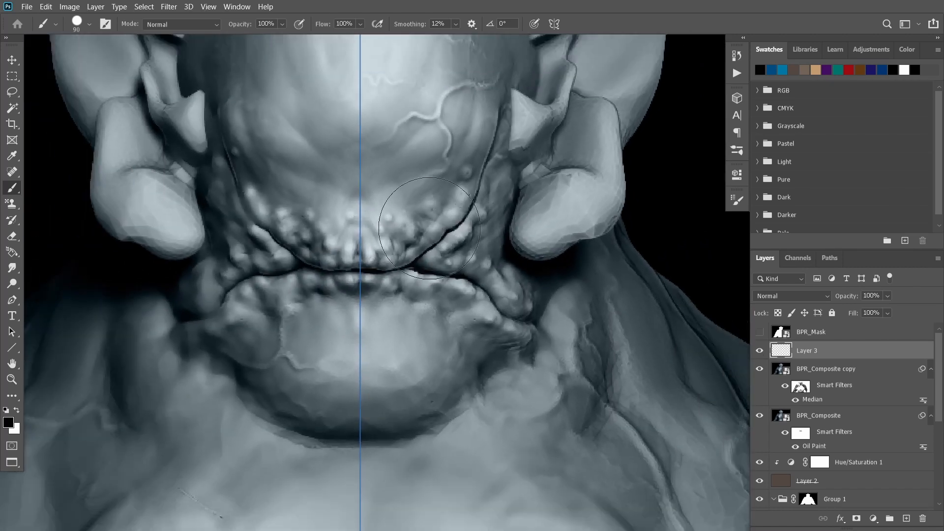
pyautogui.press('[')
pyautogui.press('[')
pyautogui.press('[')
pyautogui.press('[')
pyautogui.press('[')
pyautogui.press('[')
pyautogui.press('[')
pyautogui.press('[')
pyautogui.press('[')
pyautogui.moveTo(386, 271); pyautogui.dragTo(401, 272)
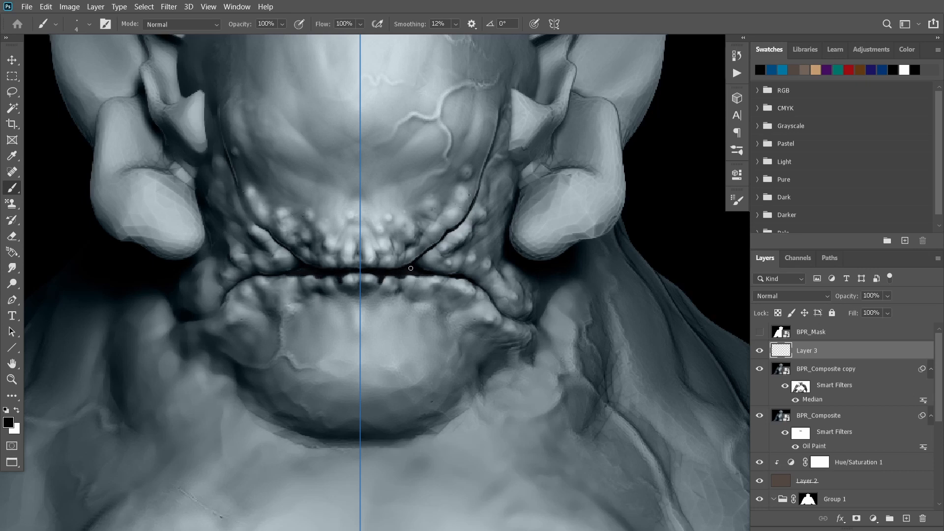
# Sample tones from the lips and chin and paint small details along the lower lip.
pyautogui.keyDown('alt'); pyautogui.scroll(-10, 411, 268); pyautogui.keyUp('alt')
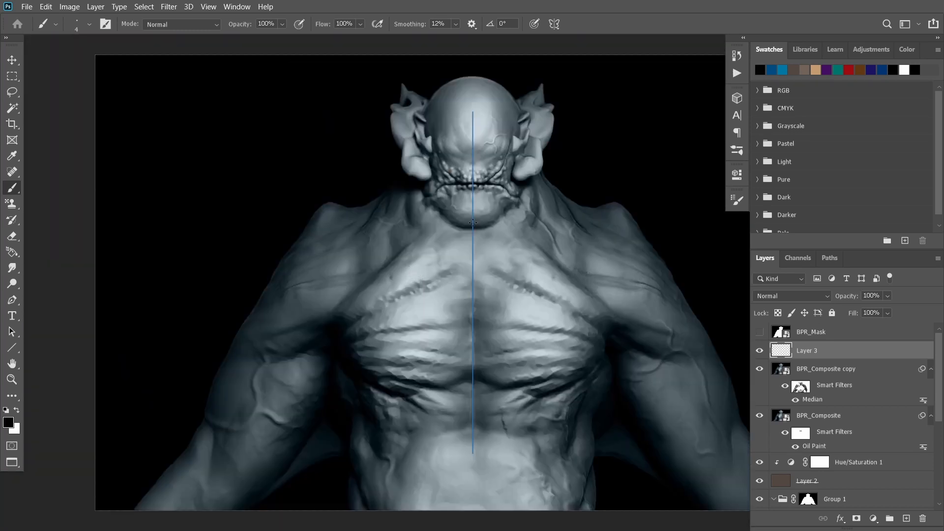
pyautogui.keyDown('alt'); pyautogui.scroll(6, 516, 150); pyautogui.keyUp('alt')
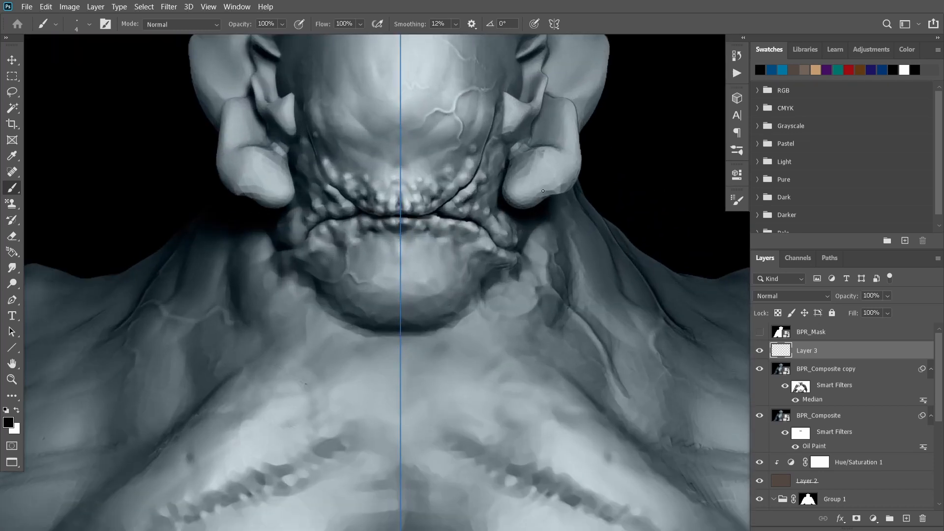
pyautogui.keyDown('alt'); pyautogui.scroll(2, 497, 138); pyautogui.keyUp('alt')
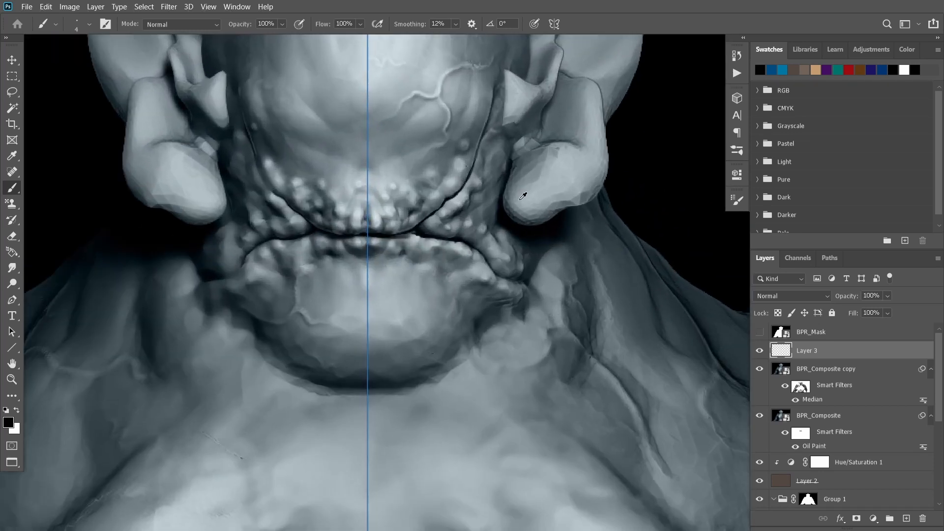
pyautogui.keyDown('alt'); pyautogui.click(382, 267); pyautogui.keyUp('alt')
pyautogui.moveTo(431, 248)
pyautogui.mouseDown()
pyautogui.moveTo(467, 250)
pyautogui.moveTo(433, 260)
pyautogui.mouseUp()
pyautogui.click(736, 150)
pyautogui.click(736, 150)
pyautogui.keyDown('alt'); pyautogui.click(411, 269); pyautogui.keyUp('alt')
pyautogui.keyDown('alt'); pyautogui.click(405, 242); pyautogui.keyUp('alt')
pyautogui.keyDown('alt'); pyautogui.click(407, 242); pyautogui.keyUp('alt')
pyautogui.keyDown('alt'); pyautogui.click(409, 251); pyautogui.keyUp('alt')
pyautogui.moveTo(434, 248); pyautogui.dragTo(487, 273)
# Paint details on the bumps above the mouth crease and toward the cheeks with tones sampled nearby.
pyautogui.moveTo(416, 213)
pyautogui.mouseDown()
pyautogui.moveTo(448, 218)
pyautogui.moveTo(490, 177)
pyautogui.moveTo(457, 217)
pyautogui.moveTo(478, 200)
pyautogui.mouseUp()
pyautogui.keyDown('alt'); pyautogui.click(483, 199); pyautogui.keyUp('alt')
pyautogui.keyDown('alt'); pyautogui.click(470, 203); pyautogui.keyUp('alt')
pyautogui.keyDown('alt'); pyautogui.click(461, 214); pyautogui.keyUp('alt')
pyautogui.keyDown('alt'); pyautogui.click(463, 213); pyautogui.keyUp('alt')
pyautogui.moveTo(488, 196); pyautogui.dragTo(500, 186)
# Choose a lighter blue-grey and paint highlights on the bumps along the upper and lower lips and cheeks.
pyautogui.click(907, 50)
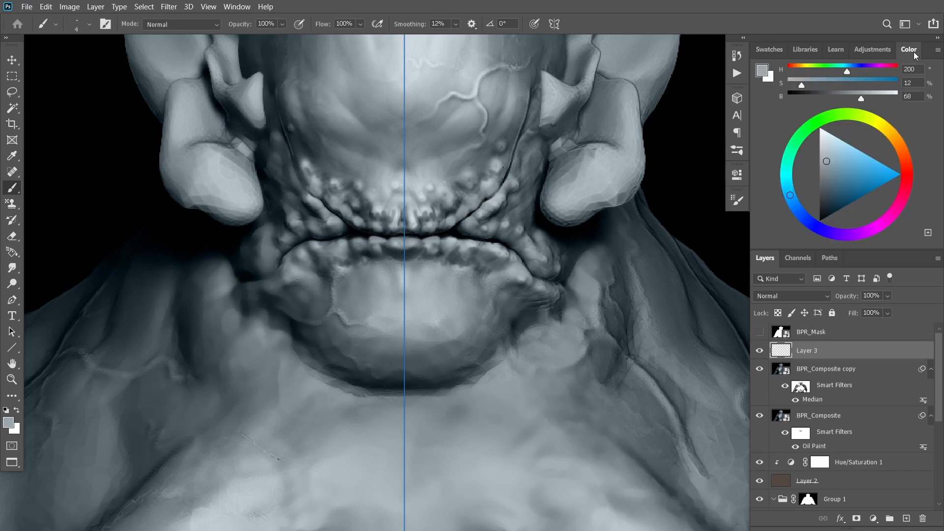
pyautogui.click(826, 140)
pyautogui.moveTo(407, 225); pyautogui.dragTo(419, 230)
pyautogui.moveTo(424, 229); pyautogui.dragTo(450, 213)
pyautogui.moveTo(460, 215); pyautogui.dragTo(476, 195)
pyautogui.moveTo(453, 180); pyautogui.dragTo(494, 183)
pyautogui.moveTo(497, 173); pyautogui.dragTo(513, 139)
pyautogui.moveTo(438, 239); pyautogui.dragTo(419, 255)
pyautogui.moveTo(446, 243); pyautogui.dragTo(506, 263)
pyautogui.moveTo(509, 266)
pyautogui.mouseDown()
pyautogui.moveTo(524, 286)
pyautogui.moveTo(550, 290)
pyautogui.moveTo(490, 275)
pyautogui.mouseUp()
# Sample a darker tone, enlarge the brush to 7 px, and shade around the lip bumps and cheek creases.
pyautogui.keyDown('alt'); pyautogui.click(524, 294); pyautogui.keyUp('alt')
pyautogui.keyDown('alt'); pyautogui.click(408, 258); pyautogui.keyUp('alt')
pyautogui.press(']')
pyautogui.press(']')
pyautogui.press(']')
pyautogui.moveTo(407, 256)
pyautogui.mouseDown()
pyautogui.moveTo(409, 277)
pyautogui.moveTo(427, 268)
pyautogui.mouseUp()
pyautogui.moveTo(430, 266); pyautogui.dragTo(491, 291)
pyautogui.moveTo(413, 214); pyautogui.dragTo(481, 163)
pyautogui.moveTo(519, 116); pyautogui.dragTo(524, 97)
# Enlarge the brush to 35 px and paint the dark blue-grey tone over the chin.
pyautogui.hotkey('ctrl', '0')
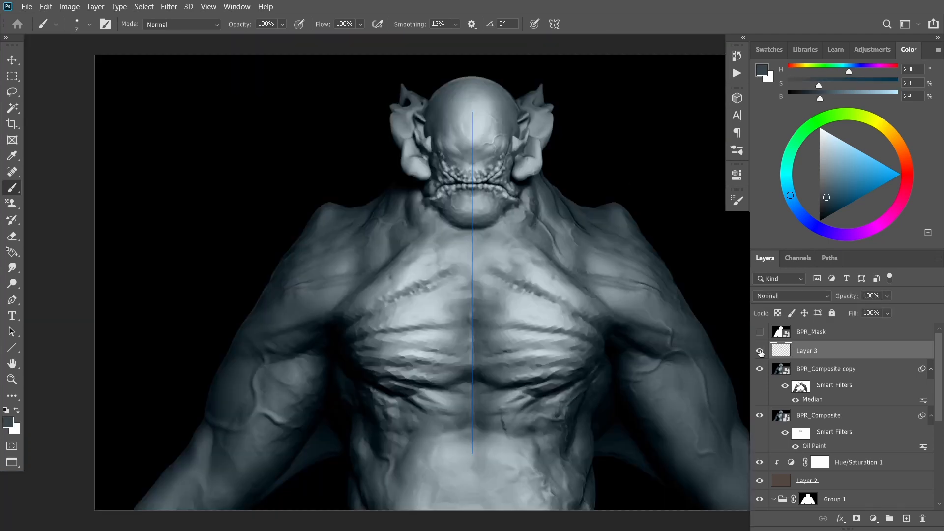
pyautogui.press('v')
pyautogui.moveTo(559, 251); pyautogui.dragTo(507, 251)
pyautogui.moveTo(438, 184)
pyautogui.keyDown('ctrl'); pyautogui.mouseDown()
pyautogui.moveTo(448, 140)
pyautogui.moveTo(467, 190)
pyautogui.mouseUp(); pyautogui.keyUp('ctrl')
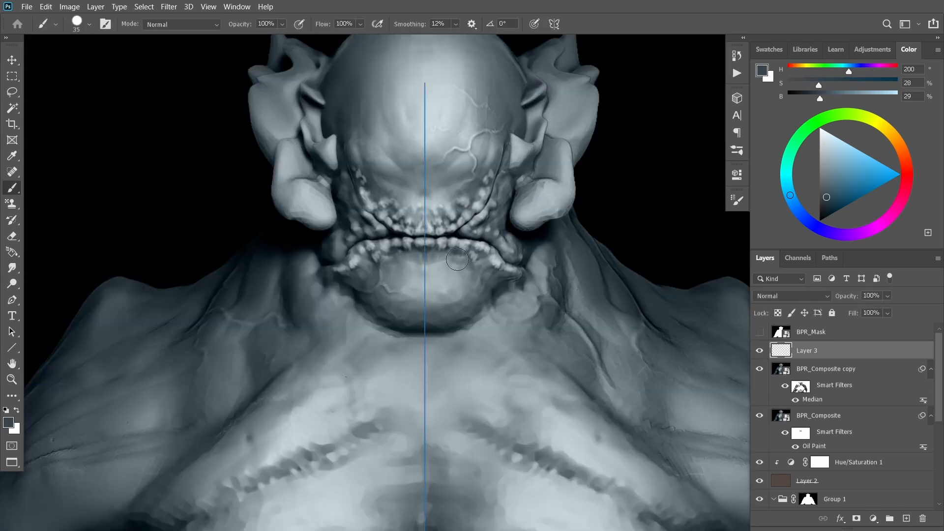
pyautogui.press('l')
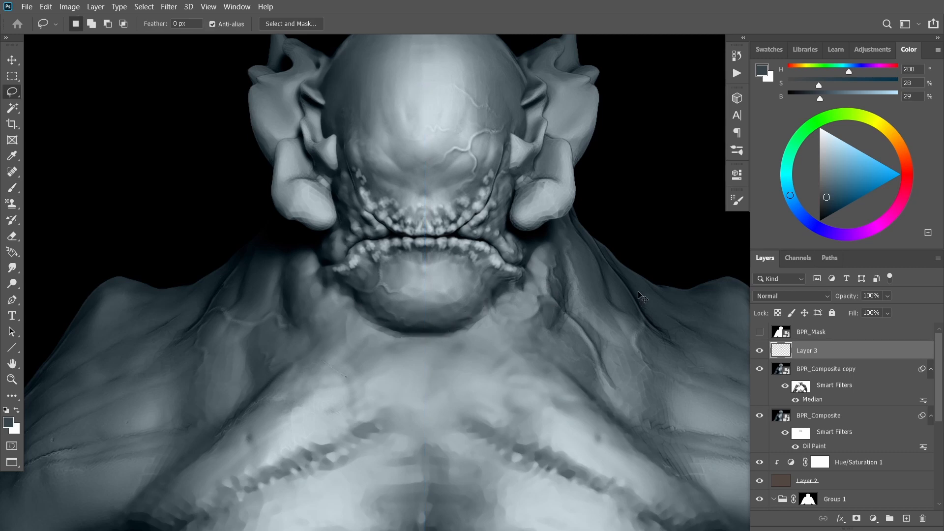
pyautogui.press('b')
pyautogui.moveTo(411, 261)
pyautogui.mouseDown()
pyautogui.moveTo(411, 316)
pyautogui.moveTo(459, 316)
pyautogui.moveTo(411, 329)
pyautogui.moveTo(407, 312)
pyautogui.mouseUp()
# Sample a light blue-grey, reduce the brush to 25 px, and paint highlights across the chin and below the lower lip.
pyautogui.press('l')
pyautogui.press('b')
pyautogui.keyDown('alt'); pyautogui.click(409, 327); pyautogui.keyUp('alt')
pyautogui.keyDown('alt'); pyautogui.click(405, 291); pyautogui.keyUp('alt')
pyautogui.press('[')
pyautogui.press('[')
pyautogui.moveTo(433, 298)
pyautogui.mouseDown()
pyautogui.moveTo(437, 315)
pyautogui.moveTo(455, 313)
pyautogui.mouseUp()
pyautogui.moveTo(376, 297); pyautogui.dragTo(367, 315)
pyautogui.moveTo(476, 299); pyautogui.dragTo(491, 317)
pyautogui.keyDown('ctrl'); pyautogui.moveTo(482, 345); pyautogui.dragTo(437, 344); pyautogui.keyUp('ctrl')
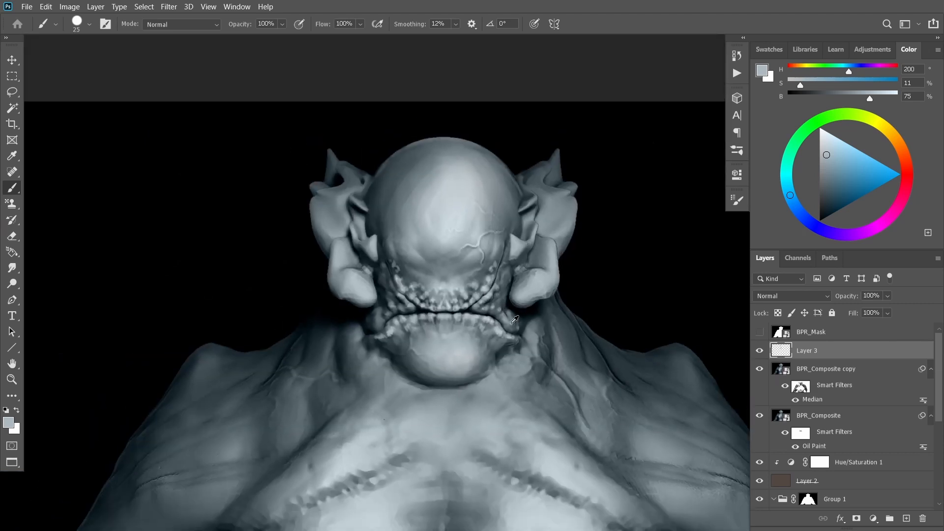
# Compare Layer 3 hidden and shown around the face, and reduce the brush to 15 px.
pyautogui.moveTo(515, 320); pyautogui.dragTo(484, 246)
pyautogui.moveTo(511, 278)
pyautogui.keyDown('ctrl'); pyautogui.mouseDown()
pyautogui.moveTo(482, 281)
pyautogui.moveTo(561, 305)
pyautogui.moveTo(531, 305)
pyautogui.mouseUp(); pyautogui.keyUp('ctrl')
pyautogui.click(760, 351)
pyautogui.click(760, 352)
pyautogui.press('[')
pyautogui.press('[')
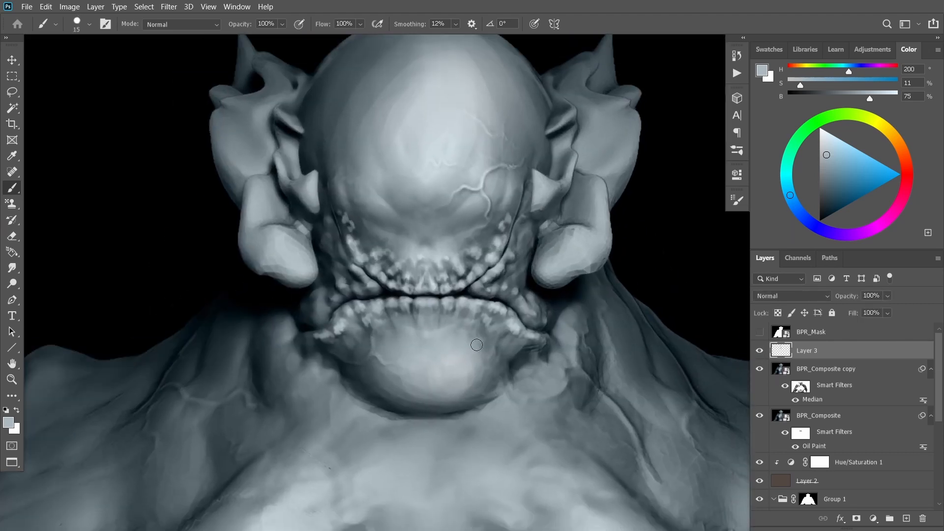
# Sample a dark blue-grey from the chin's shading and a near-black from the shadow beside the ear lobe.
pyautogui.keyDown('alt'); pyautogui.click(376, 365); pyautogui.keyUp('alt')
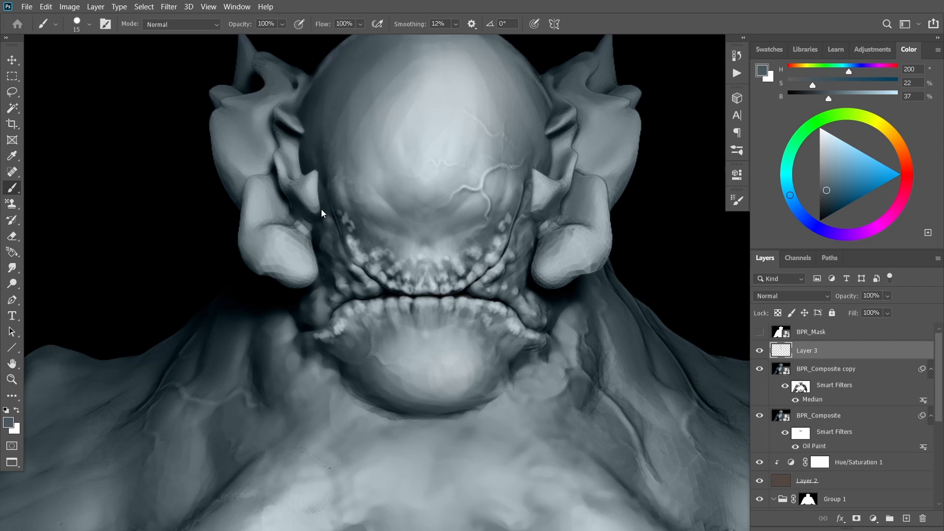
pyautogui.keyDown('alt'); pyautogui.click(317, 246); pyautogui.keyUp('alt')
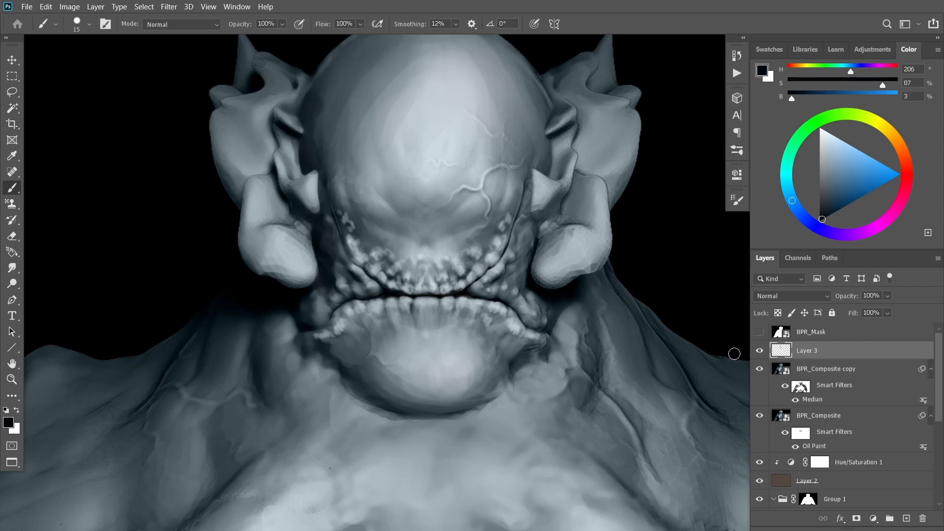
pyautogui.keyDown('ctrl'); pyautogui.moveTo(528, 277); pyautogui.dragTo(481, 276); pyautogui.keyUp('ctrl')
pyautogui.moveTo(640, 282); pyautogui.dragTo(590, 225)
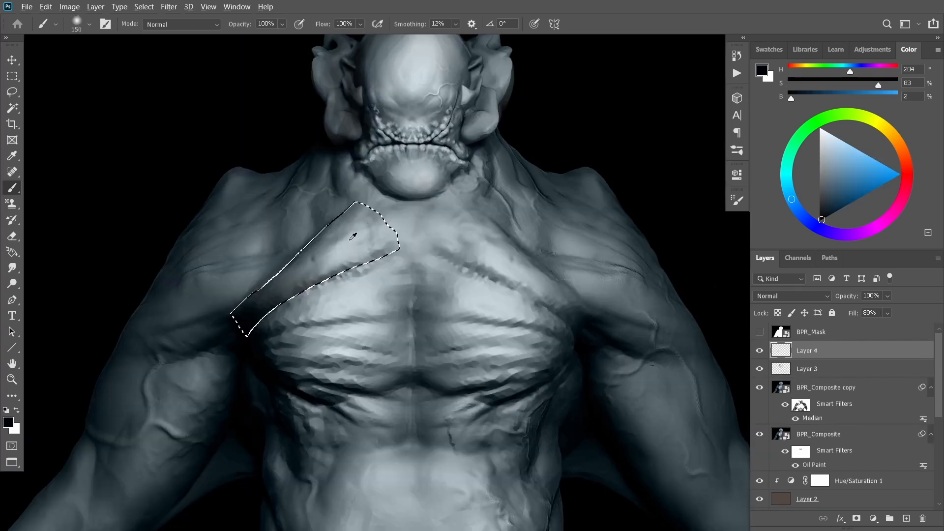
# Blend sampled light and near-black tones inside the upper chest selection, deselect it, and compare Layer 4 hidden and shown.
pyautogui.keyDown('alt'); pyautogui.click(361, 245); pyautogui.keyUp('alt')
pyautogui.moveTo(354, 246); pyautogui.dragTo(344, 249)
pyautogui.keyDown('alt'); pyautogui.click(260, 311); pyautogui.keyUp('alt')
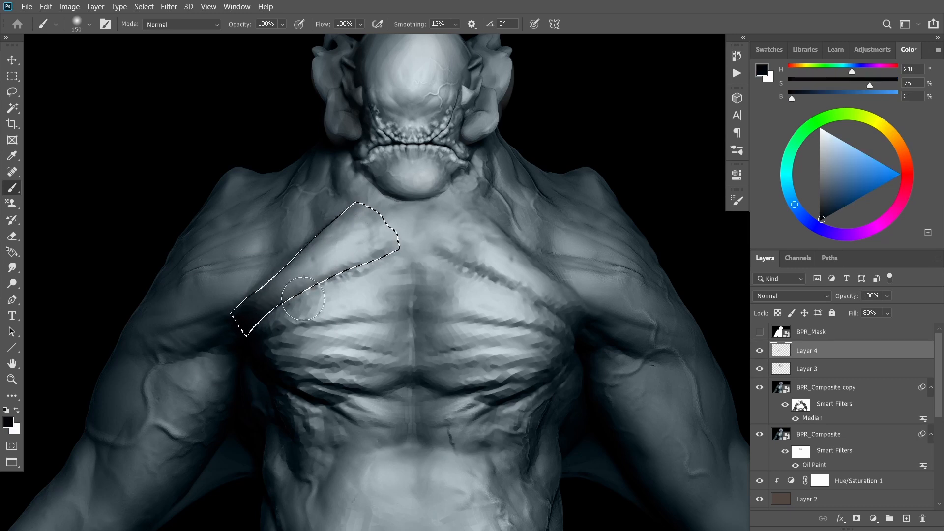
pyautogui.hotkey('ctrl', 'd')
pyautogui.click(759, 351)
pyautogui.click(759, 350)
# Lasso the muscle band below the first chest crease and darken its edges with the near-black 150 px brush.
pyautogui.press('l')
pyautogui.moveTo(277, 310); pyautogui.dragTo(253, 332)
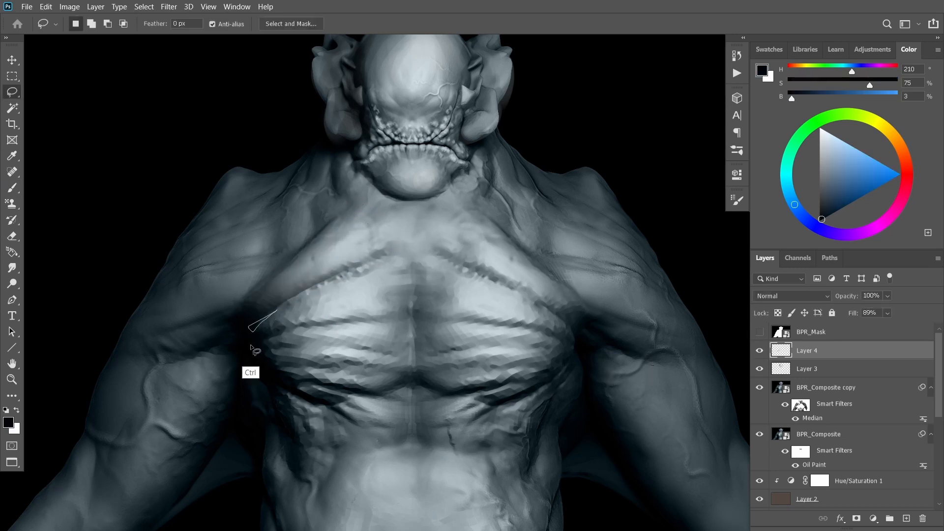
pyautogui.hotkey('ctrl', 'd')
pyautogui.moveTo(310, 302)
pyautogui.mouseDown()
pyautogui.moveTo(241, 343)
pyautogui.moveTo(413, 299)
pyautogui.moveTo(244, 347)
pyautogui.mouseUp()
pyautogui.press('b')
pyautogui.moveTo(402, 334); pyautogui.dragTo(411, 256)
pyautogui.hotkey('ctrl', 'z')
pyautogui.moveTo(241, 340); pyautogui.dragTo(352, 254)
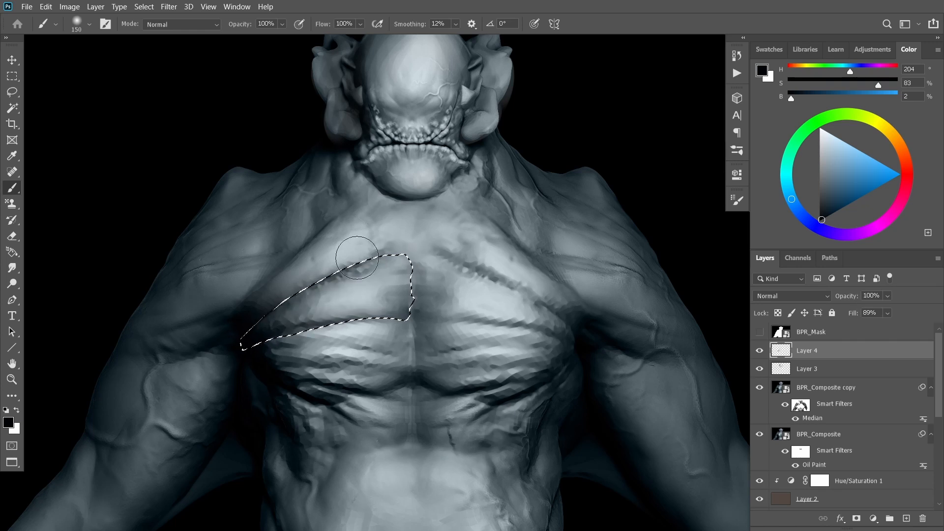
# Sample a light blue-grey and paint smooth highlights inside the selected chest band.
pyautogui.click(350, 299)
pyautogui.hotkey('ctrl', 'z')
pyautogui.hotkey('ctrl', 'z')
pyautogui.keyDown('alt'); pyautogui.click(363, 302); pyautogui.keyUp('alt')
pyautogui.moveTo(339, 302)
pyautogui.mouseDown()
pyautogui.moveTo(382, 299)
pyautogui.moveTo(329, 313)
pyautogui.mouseUp()
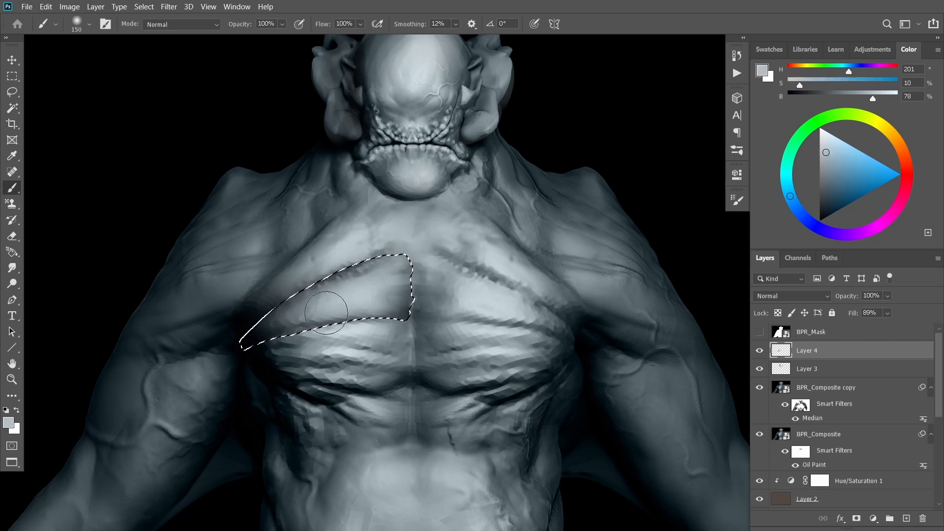
pyautogui.moveTo(393, 268); pyautogui.dragTo(418, 280)
pyautogui.moveTo(325, 300); pyautogui.dragTo(329, 316)
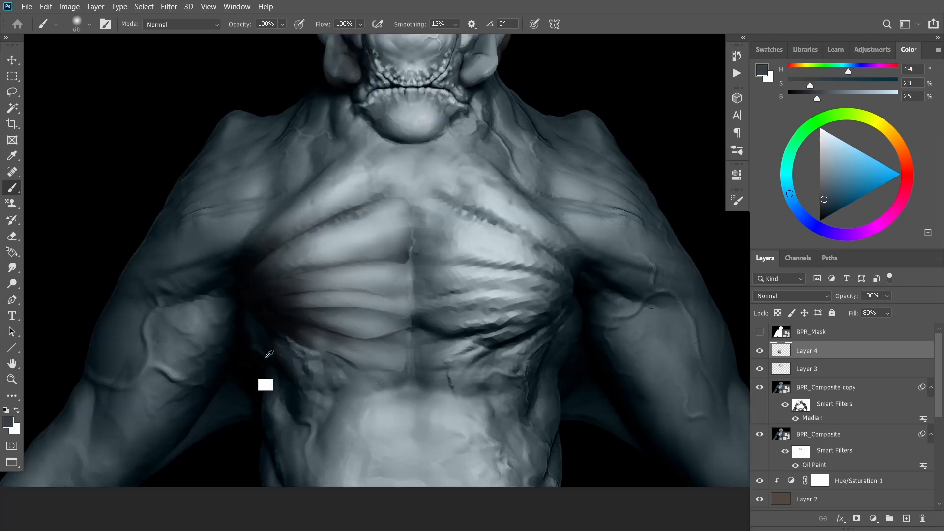
# Sample a dark tone beside the lower ribs and shade the side of the torso beneath them.
pyautogui.keyDown('alt'); pyautogui.click(265, 358); pyautogui.keyUp('alt')
pyautogui.moveTo(283, 341)
pyautogui.mouseDown()
pyautogui.moveTo(309, 353)
pyautogui.moveTo(307, 401)
pyautogui.mouseUp()
pyautogui.moveTo(272, 388)
pyautogui.mouseDown()
pyautogui.moveTo(288, 479)
pyautogui.moveTo(272, 425)
pyautogui.mouseUp()
pyautogui.keyDown('alt'); pyautogui.click(276, 418); pyautogui.keyUp('alt')
# Enlarge the brush to 125 px and blend sampled blue-grey tones between the lower ribs and the abdomen, undoing the last stroke.
pyautogui.keyDown('alt'); pyautogui.click(357, 362); pyautogui.keyUp('alt')
pyautogui.press(']')
pyautogui.press(']')
pyautogui.press(']')
pyautogui.press(']')
pyautogui.press(']')
pyautogui.moveTo(358, 369)
pyautogui.mouseDown()
pyautogui.moveTo(374, 370)
pyautogui.moveTo(381, 399)
pyautogui.mouseUp()
pyautogui.keyDown('alt'); pyautogui.click(372, 385); pyautogui.keyUp('alt')
pyautogui.moveTo(375, 323); pyautogui.dragTo(381, 321)
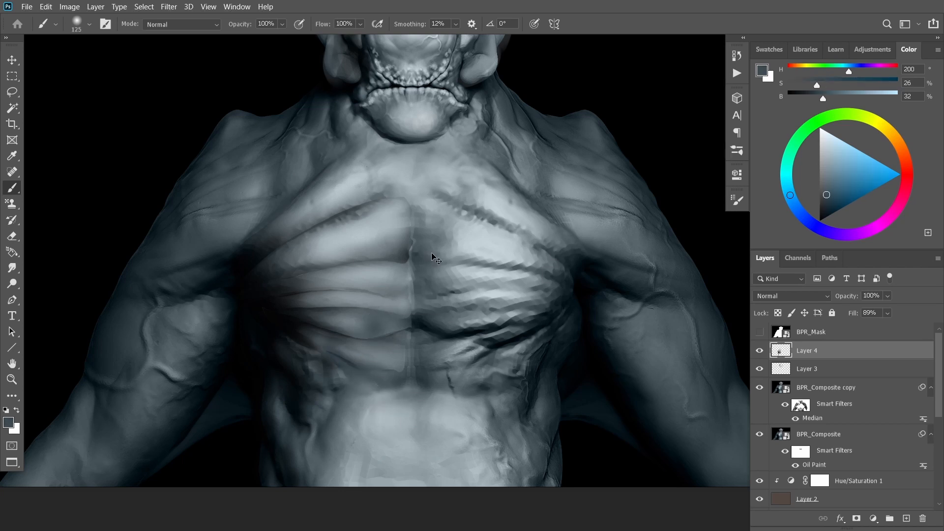
pyautogui.hotkey('ctrl', 'z')
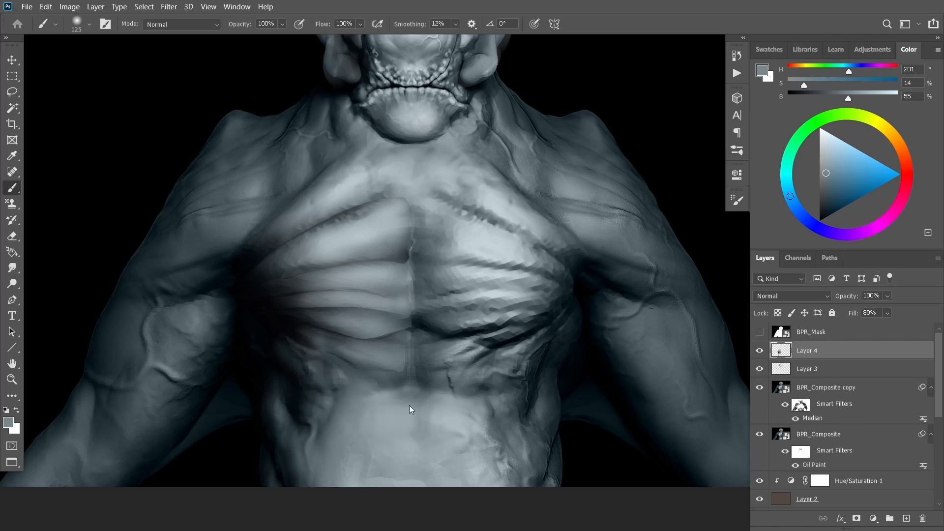
# Lasso a narrow strip from beside the chin to the armpit, shade it with a dark tone, and deselect.
pyautogui.keyDown('alt'); pyautogui.click(423, 397); pyautogui.keyUp('alt')
pyautogui.press('l')
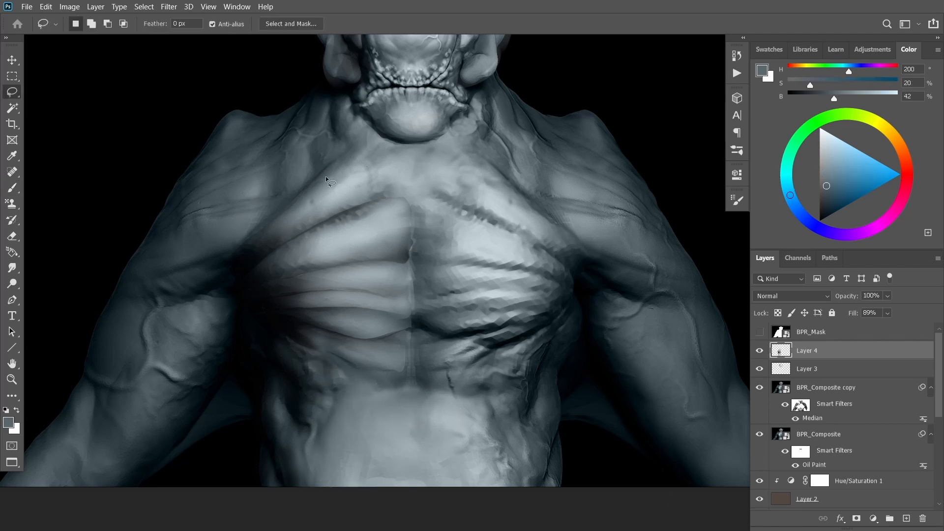
pyautogui.moveTo(326, 146)
pyautogui.mouseDown()
pyautogui.moveTo(233, 226)
pyautogui.moveTo(324, 147)
pyautogui.moveTo(360, 187)
pyautogui.mouseUp()
pyautogui.hotkey('ctrl', 'd')
pyautogui.moveTo(383, 136)
pyautogui.mouseDown()
pyautogui.moveTo(358, 180)
pyautogui.moveTo(377, 139)
pyautogui.mouseUp()
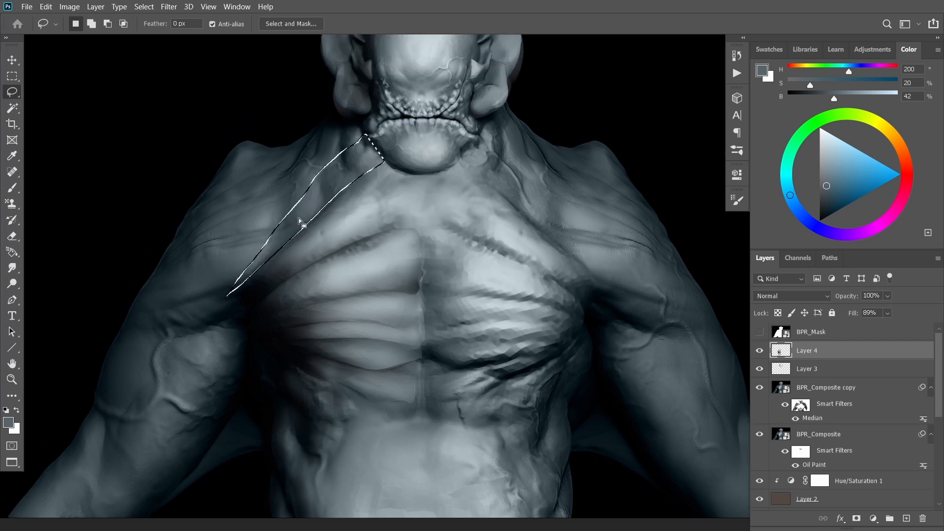
pyautogui.press('b')
pyautogui.moveTo(275, 260); pyautogui.dragTo(366, 172)
pyautogui.hotkey('ctrl', 'd')
# Erase excess paint around the chest's centre with the soft 150 px eraser.
pyautogui.press('e')
pyautogui.moveTo(453, 274); pyautogui.dragTo(370, 417)
pyautogui.keyDown('alt'); pyautogui.scroll(-1, 748, 376); pyautogui.keyUp('alt')
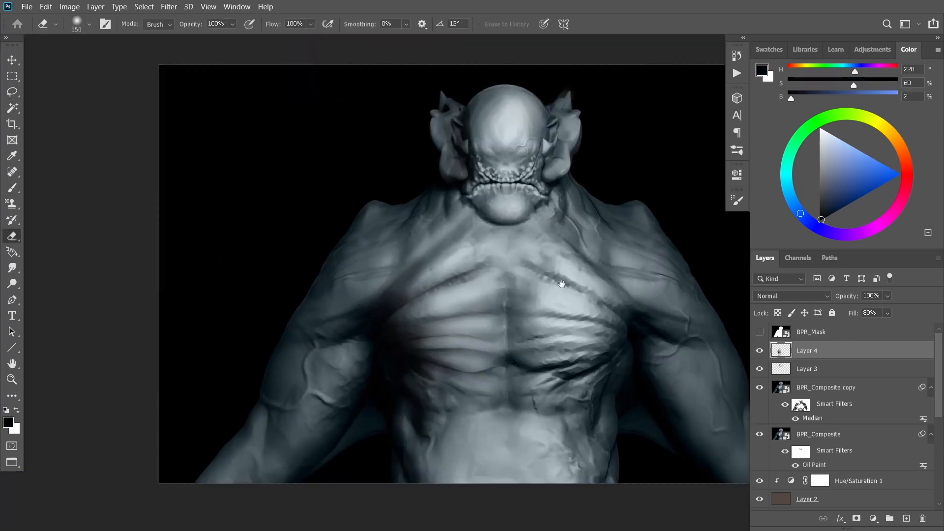
# Duplicate Layer 4, flip the copy horizontally, and move it onto the opposite half of the chest.
pyautogui.moveTo(563, 282); pyautogui.dragTo(478, 278)
pyautogui.hotkey('ctrl', 'j')
pyautogui.hotkey('ctrl', 't')
pyautogui.rightClick(381, 280)
pyautogui.click(415, 485)
pyautogui.moveTo(356, 390); pyautogui.dragTo(506, 394)
pyautogui.press('Return')
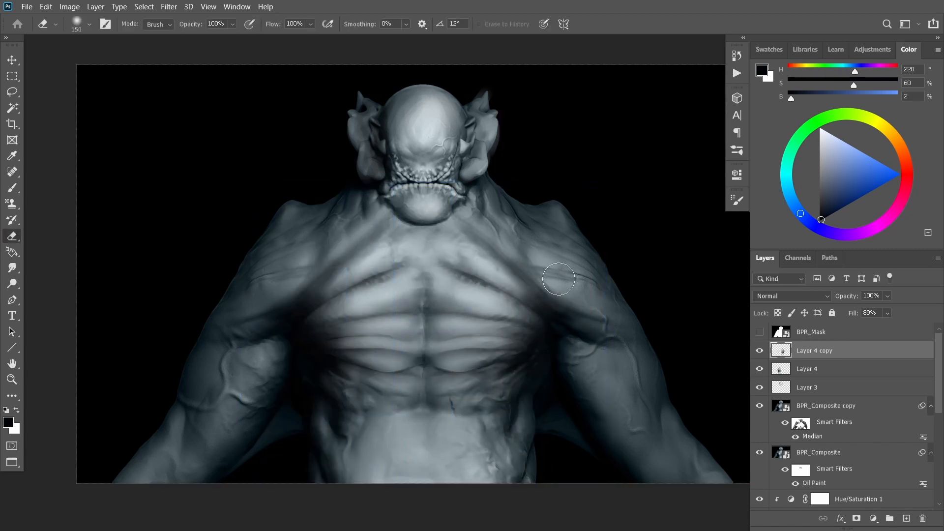
# Compare the mirrored chest copy hidden and shown, and merge it with Layer 4.
pyautogui.click(759, 350)
pyautogui.click(759, 353)
pyautogui.click(811, 369)
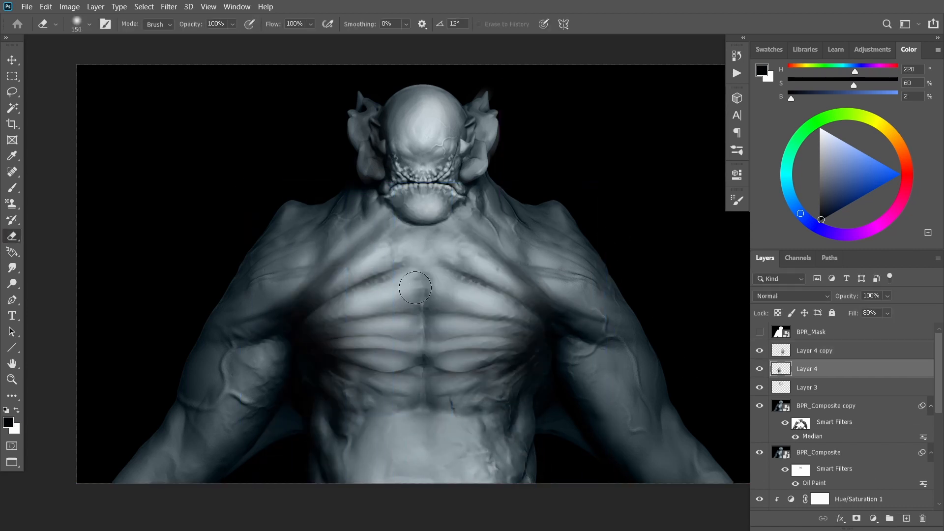
pyautogui.keyDown('shift'); pyautogui.click(839, 355); pyautogui.keyUp('shift')
pyautogui.rightClick(883, 375)
pyautogui.click(767, 355)
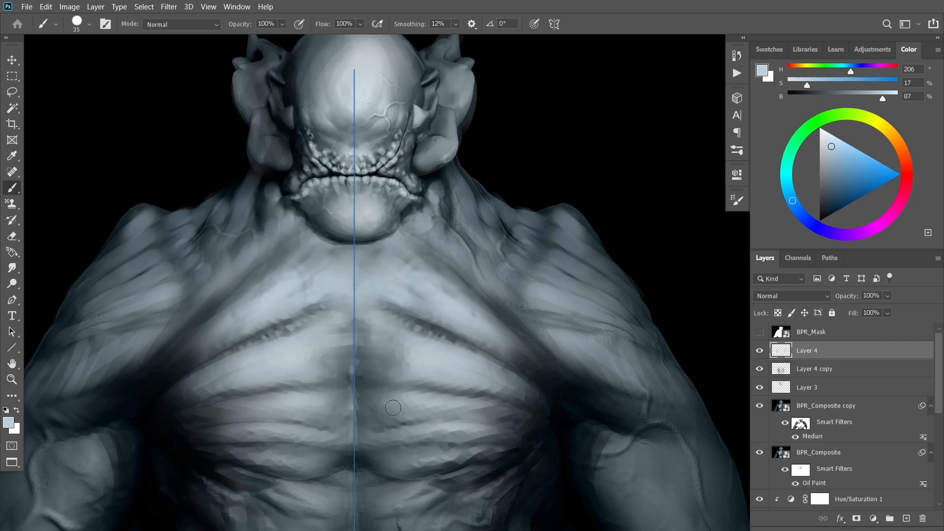
# Paint light blue-grey highlights along the ribs with the 35 px brush and vertical symmetry.
pyautogui.moveTo(413, 417); pyautogui.dragTo(531, 426)
pyautogui.moveTo(478, 495); pyautogui.dragTo(518, 369)
pyautogui.keyDown('alt'); pyautogui.scroll(-1, 518, 369); pyautogui.keyUp('alt')
# Turn off the paint symmetry and soften the paint on the shoulders and neck with the 150 px eraser.
pyautogui.press('e')
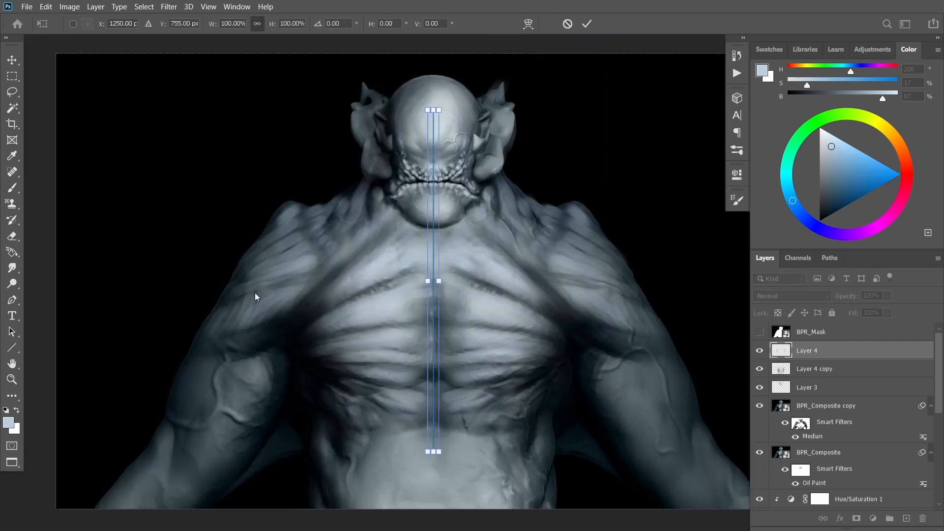
pyautogui.click(563, 24)
pyautogui.click(578, 37)
pyautogui.moveTo(260, 296); pyautogui.dragTo(238, 274)
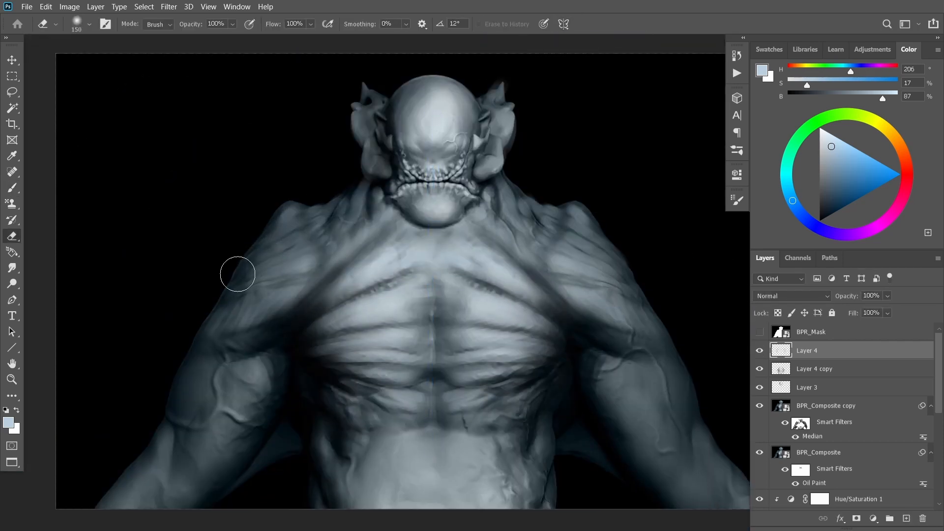
pyautogui.moveTo(598, 295); pyautogui.dragTo(600, 256)
pyautogui.moveTo(359, 201); pyautogui.dragTo(330, 217)
# Choose a pale blue-white with 7% saturation and 91% brightness, and paint highlights on one shoulder and the neck muscle.
pyautogui.press('b')
pyautogui.click(826, 140)
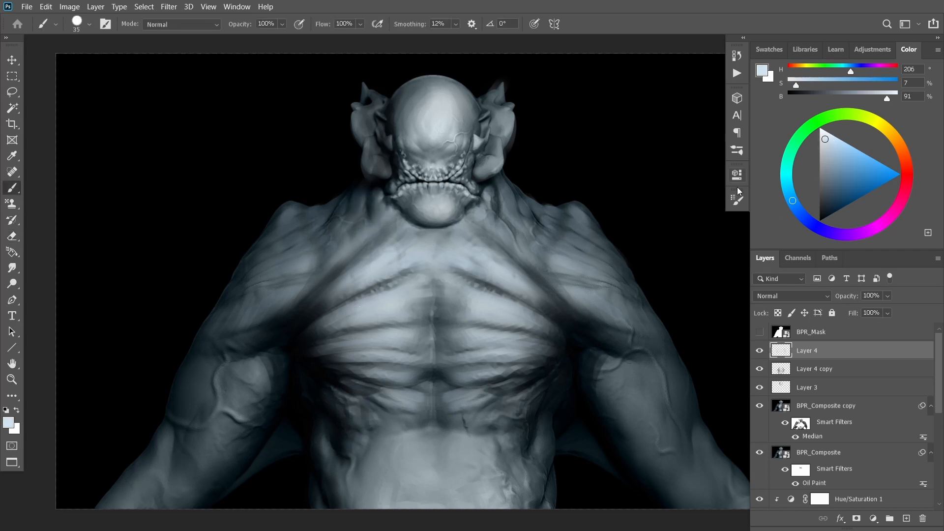
pyautogui.moveTo(583, 216)
pyautogui.mouseDown()
pyautogui.moveTo(575, 211)
pyautogui.moveTo(565, 266)
pyautogui.mouseUp()
pyautogui.moveTo(550, 212); pyautogui.dragTo(536, 248)
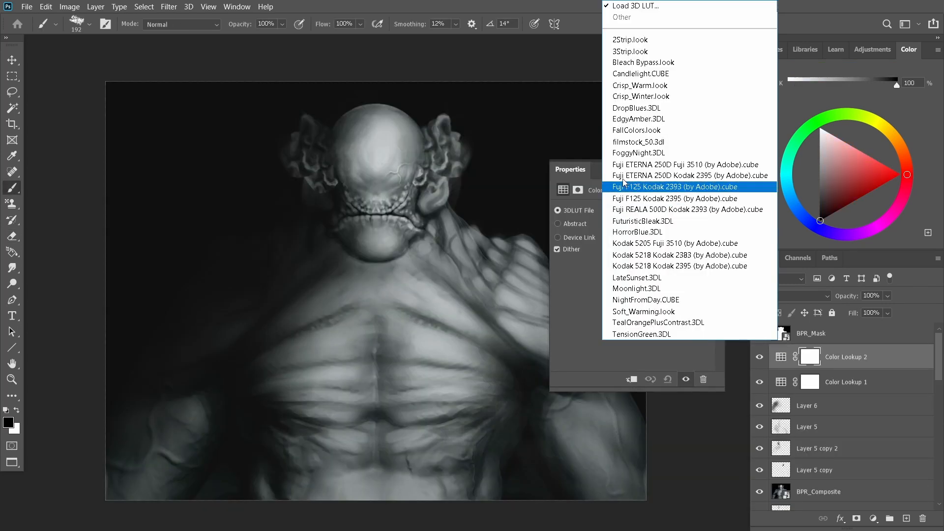
# Try the Color Lookup 2 3DLUT presets from 2Strip.look through Fuji F125 Kodak 2395.
pyautogui.click(625, 45)
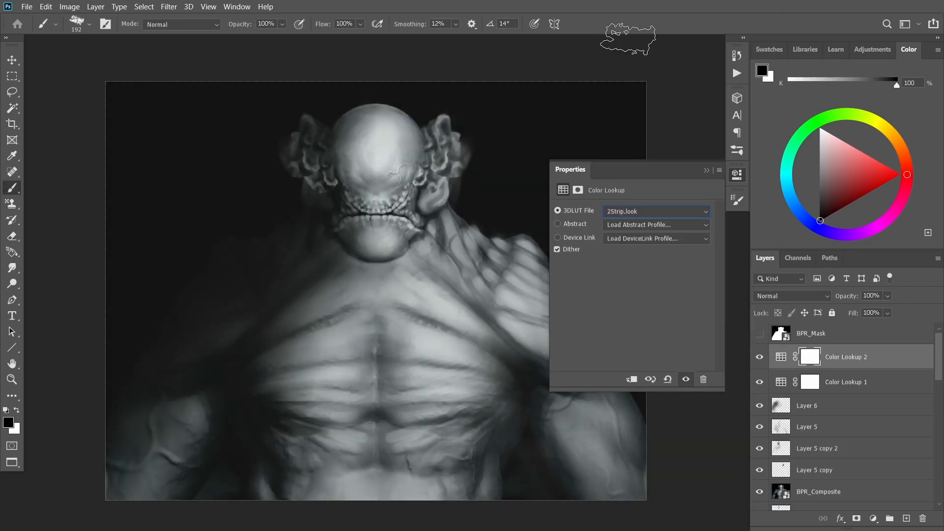
pyautogui.press('Down')
pyautogui.press('Down')
pyautogui.press('Down')
pyautogui.press('Down')
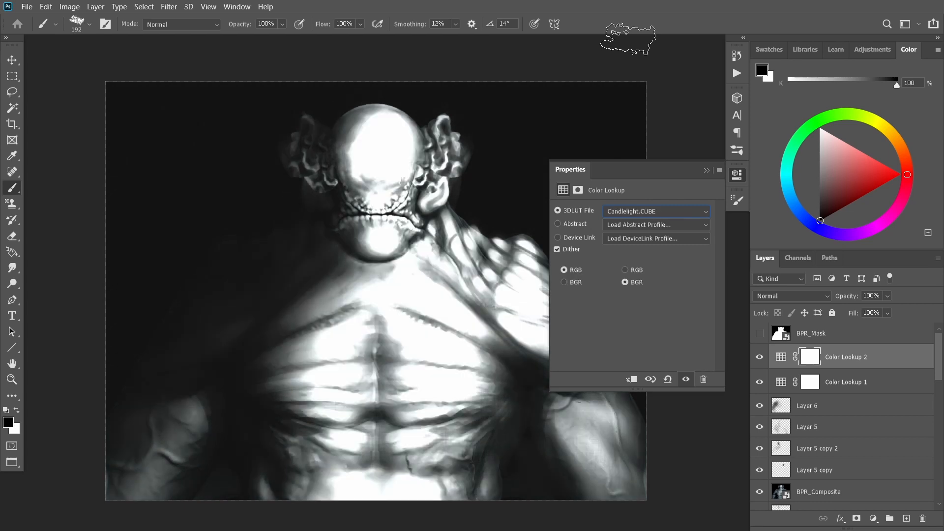
pyautogui.press('Down')
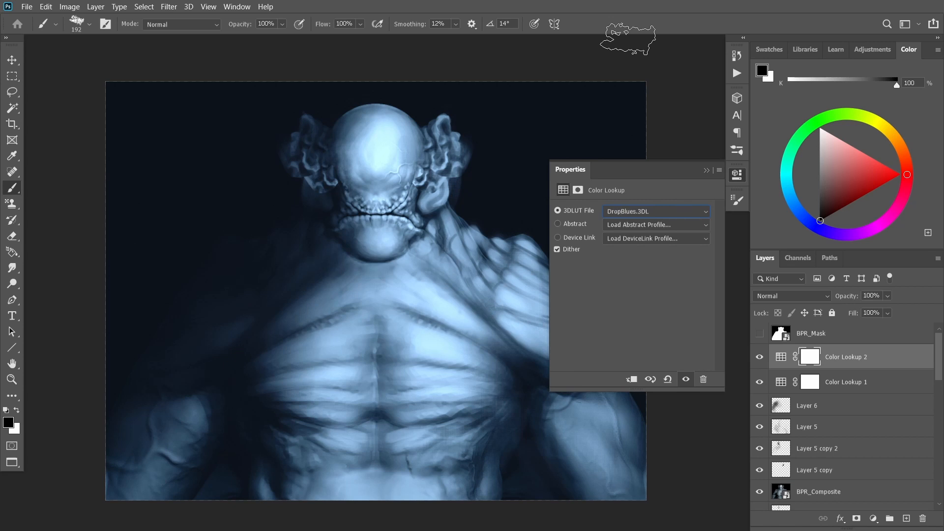
pyautogui.press('Down')
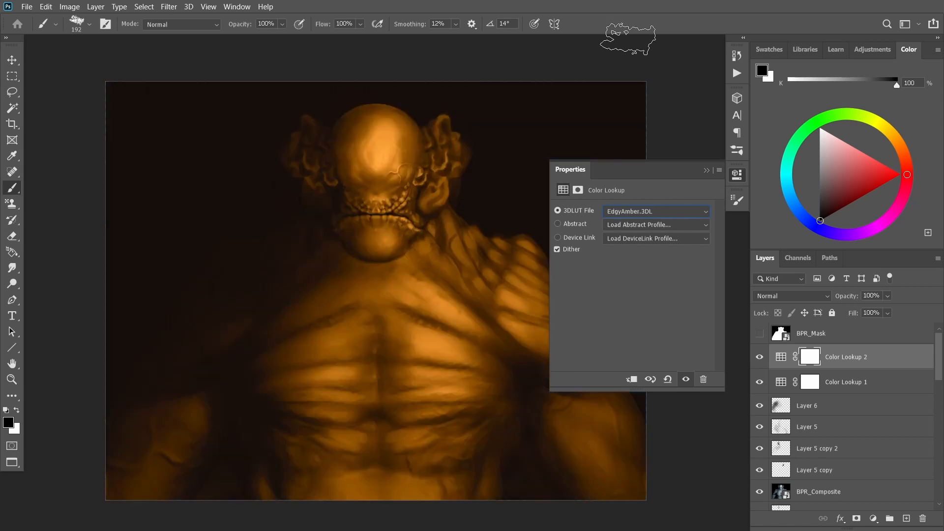
pyautogui.press('Down')
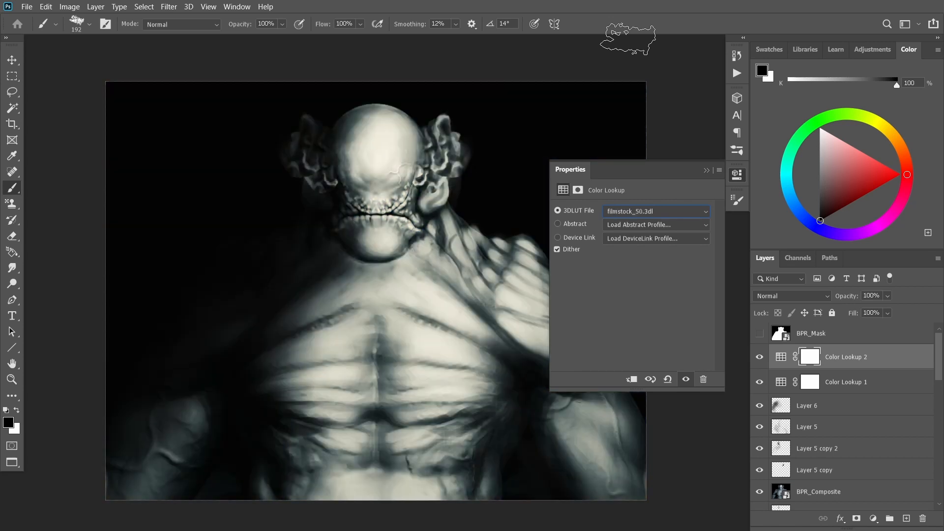
pyautogui.press('Down')
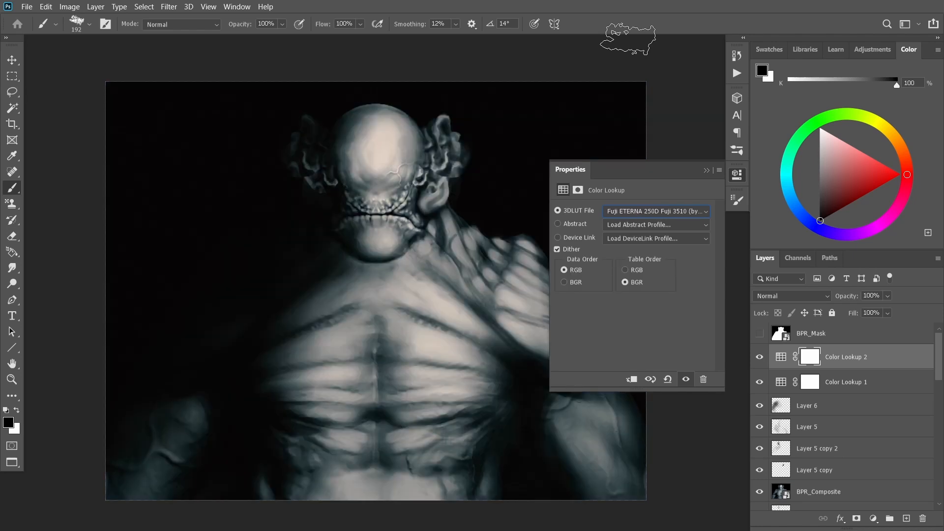
pyautogui.press('Down')
pyautogui.press('Down')
pyautogui.press('Down')
pyautogui.press('Down')
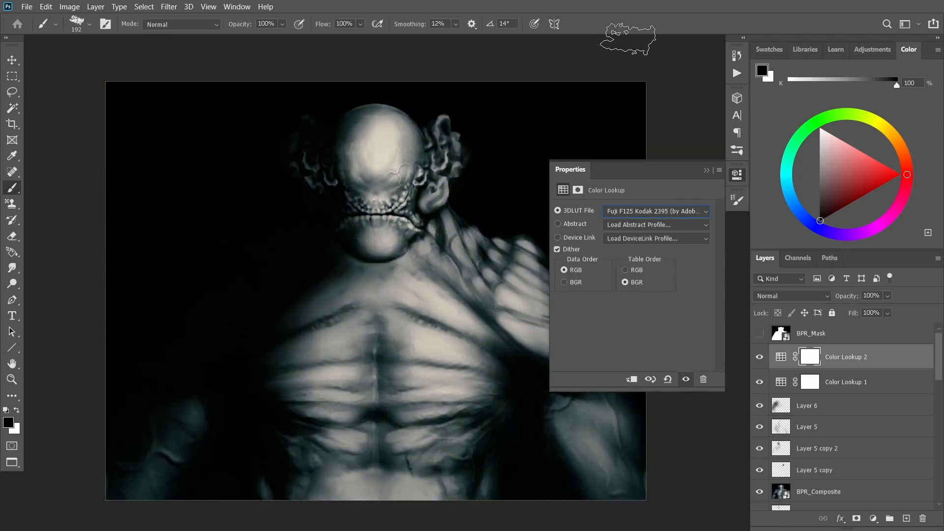
# Try painting black on the Color Lookup 2 mask over the dark background beside the head.
pyautogui.click(783, 370)
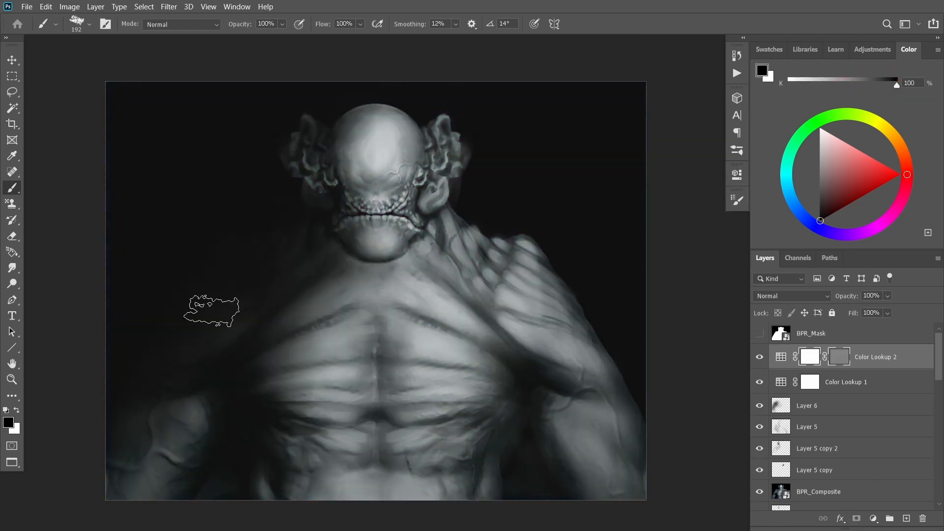
pyautogui.press('x')
pyautogui.hotkey('ctrl', 'z')
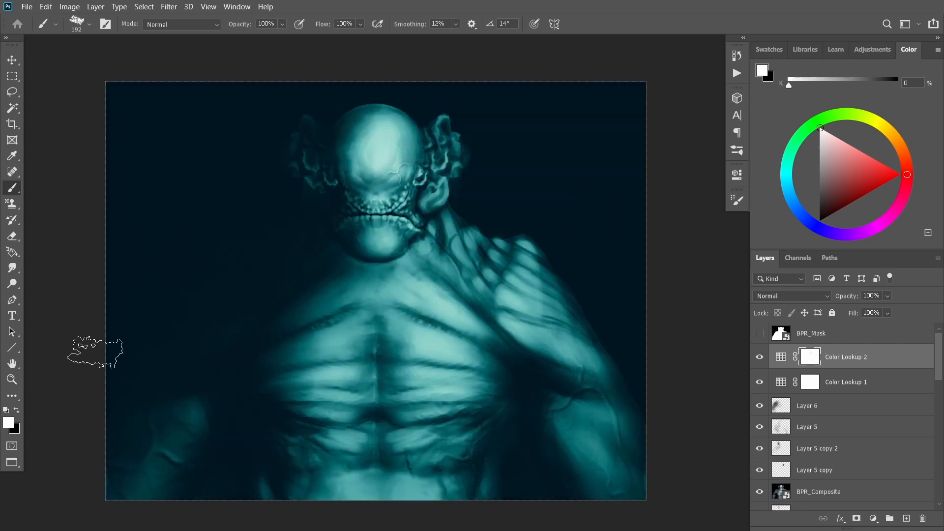
pyautogui.press('x')
pyautogui.moveTo(162, 147); pyautogui.dragTo(315, 197)
pyautogui.hotkey('ctrl', 'z')
# Invert the Color Lookup 2 layer mask to black.
pyautogui.click(781, 357)
pyautogui.click(856, 518)
pyautogui.hotkey('ctrl', 'z')
pyautogui.hotkey('ctrl', 'i')
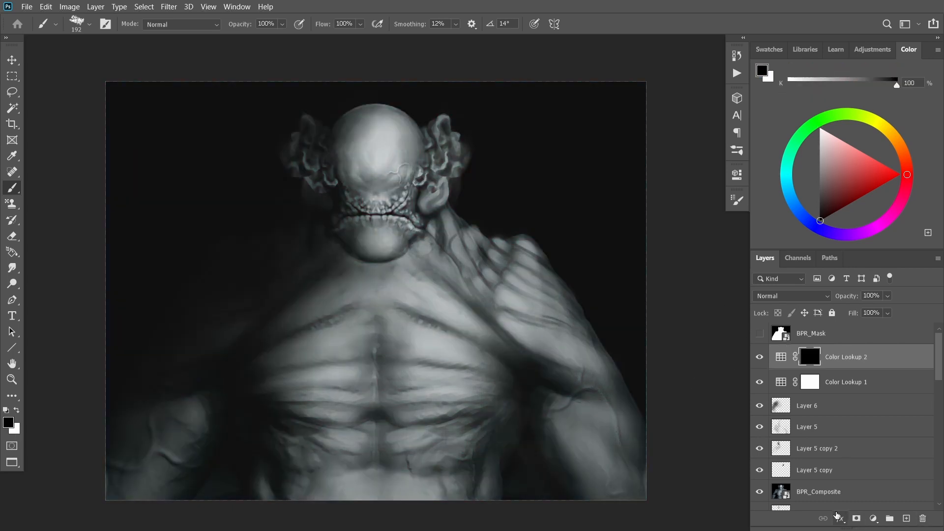
# Paint white on the Color Lookup 2 mask to reveal the teal grade over the skull and one side of the chest.
pyautogui.click(16, 410)
pyautogui.moveTo(390, 132); pyautogui.dragTo(421, 136)
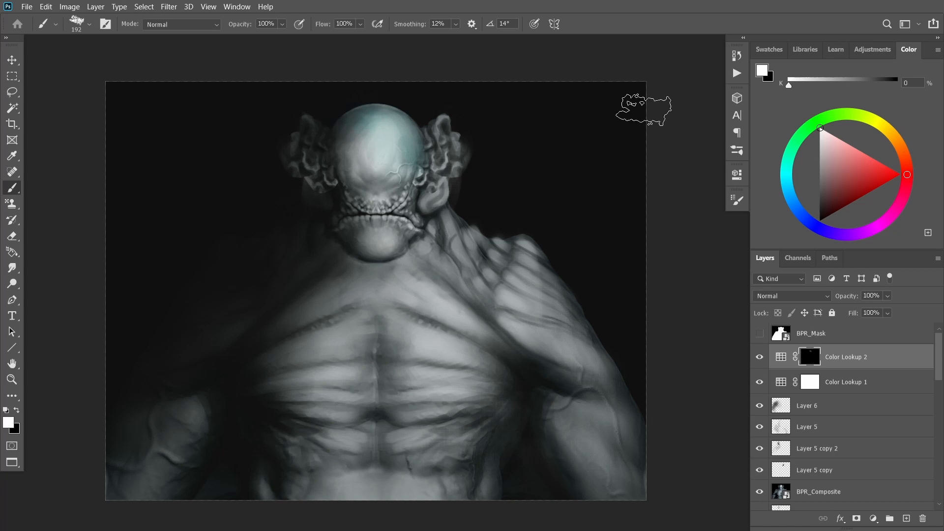
pyautogui.moveTo(393, 283); pyautogui.dragTo(531, 374)
pyautogui.moveTo(411, 349); pyautogui.dragTo(509, 421)
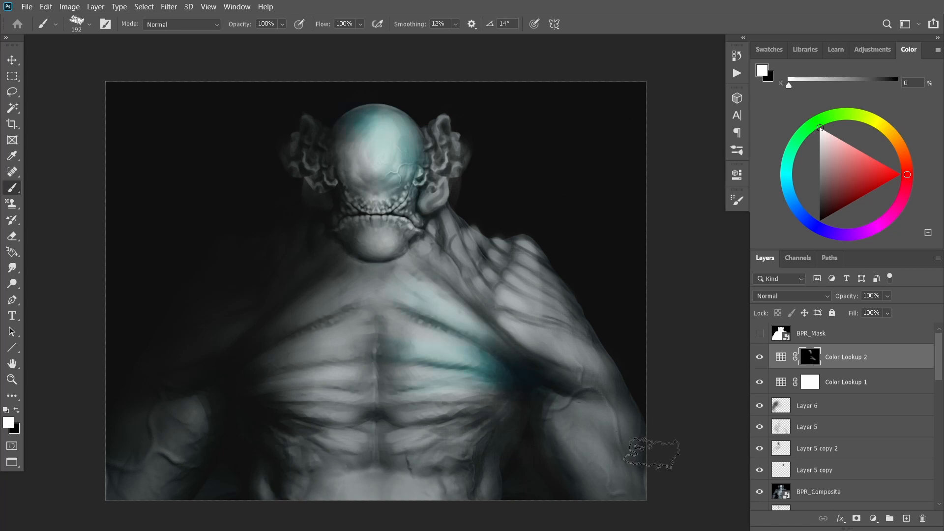
# Delete the Color Lookup 2 adjustment layer, and add a new layer with a pale yellow brush colour.
pyautogui.click(781, 357)
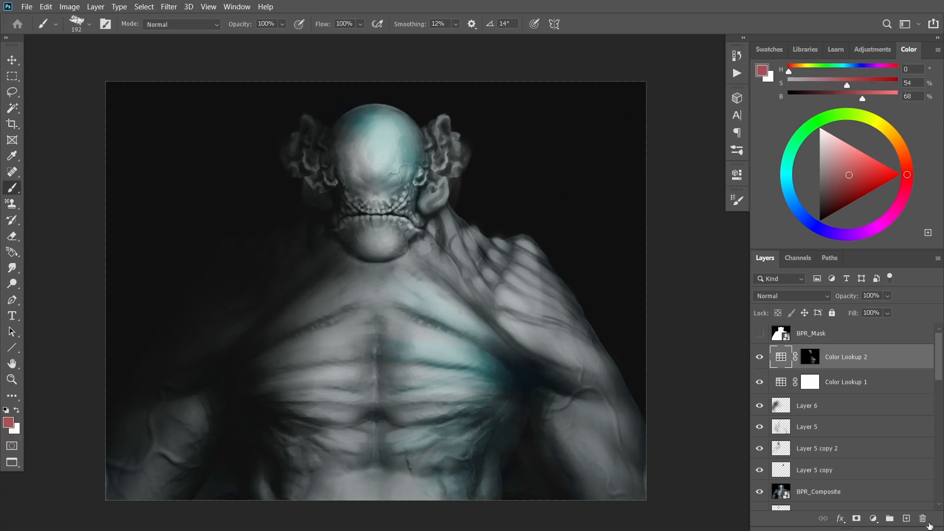
pyautogui.click(923, 518)
pyautogui.click(906, 518)
pyautogui.click(874, 120)
pyautogui.click(826, 138)
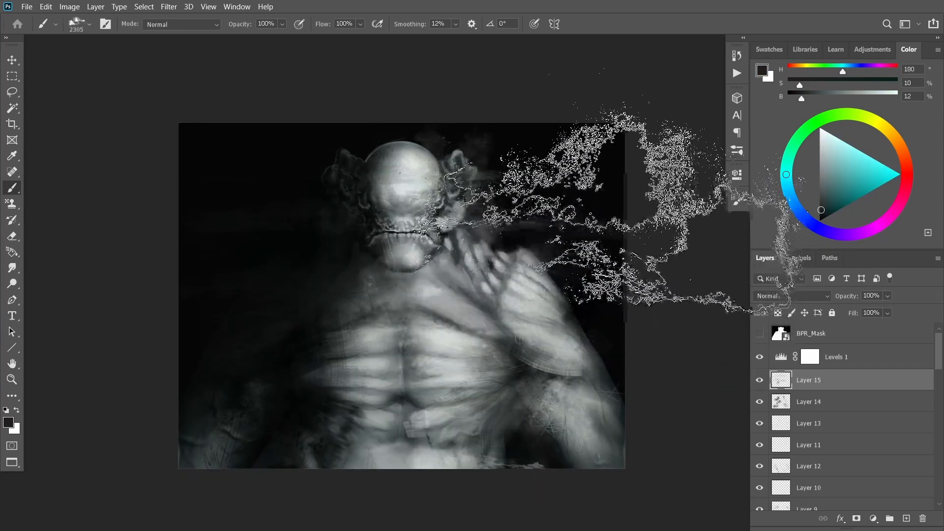
# Undo the last stroke of the 2305 px splatter brush on Layer 15.
pyautogui.hotkey('ctrl', 'z')
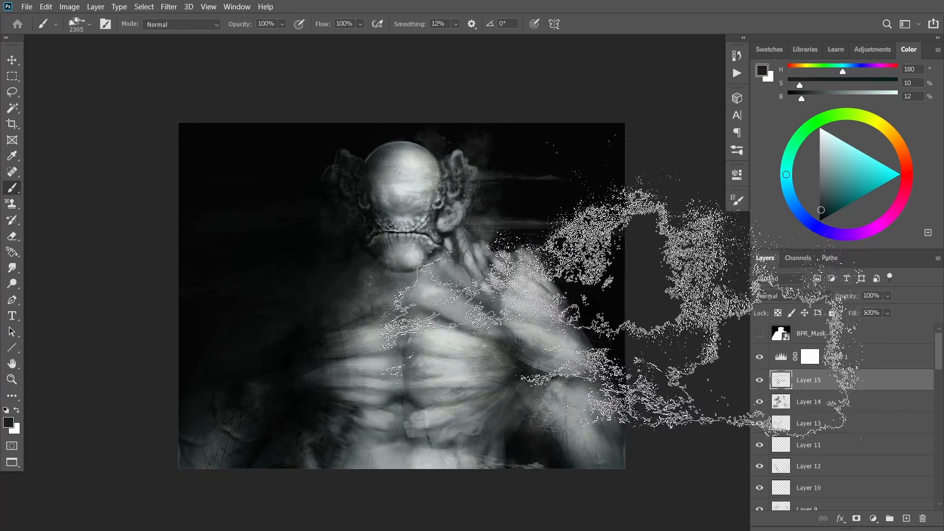
# Sample a light grey from the creature's lit skin as the brush colour.
pyautogui.keyDown('alt'); pyautogui.click(454, 348); pyautogui.keyUp('alt')
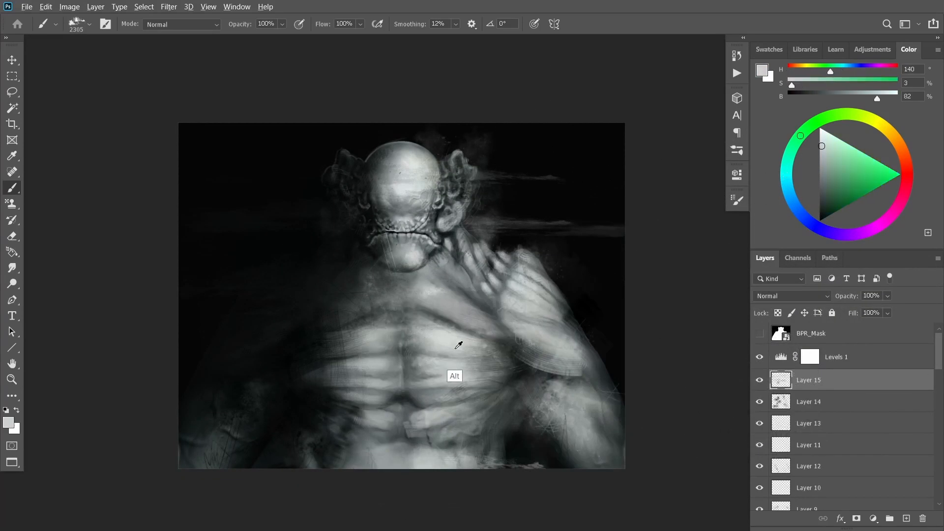
pyautogui.click(608, 368)
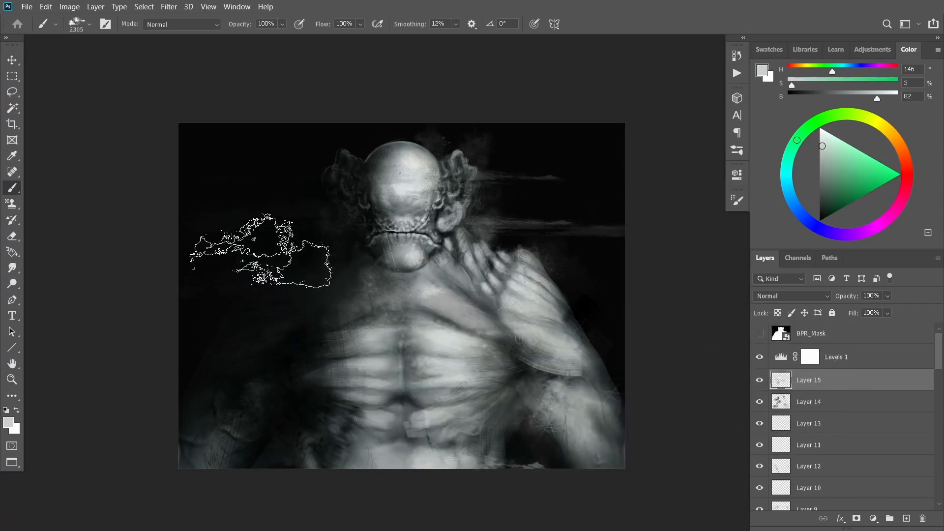
# Try light grey stamps of the 2305 px splash brush over the dark background beside the head and chest, undoing each one.
pyautogui.click(336, 230)
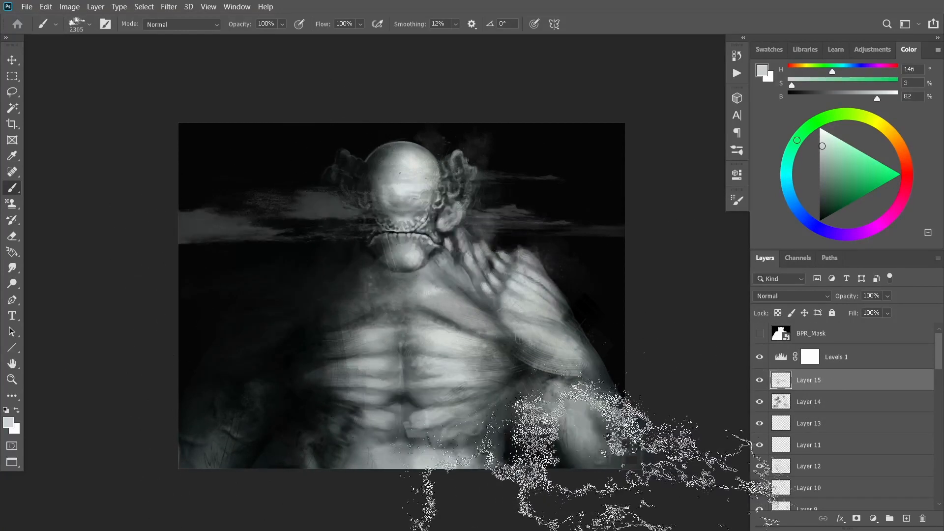
pyautogui.hotkey('ctrl', 'z')
pyautogui.click(289, 327)
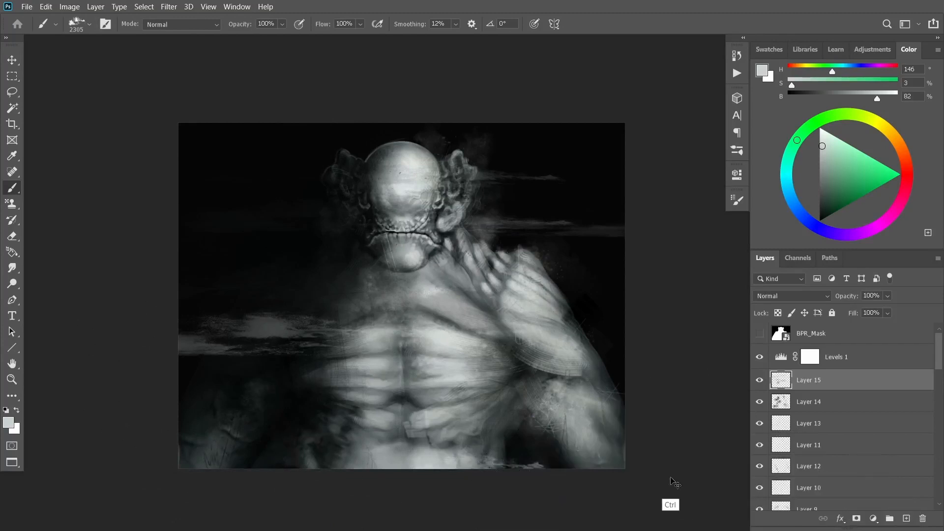
pyautogui.hotkey('ctrl', 'z')
pyautogui.click(362, 362)
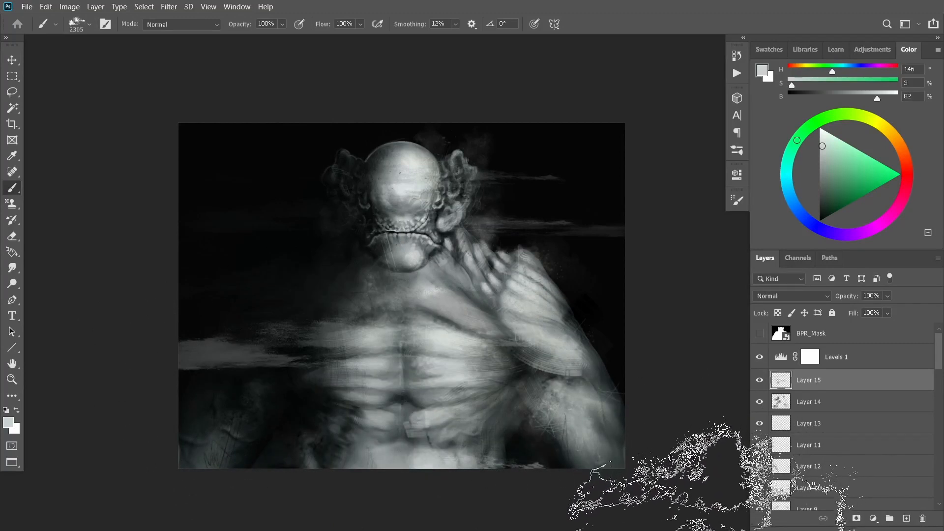
pyautogui.hotkey('ctrl', 'z')
# Compare the image with and without Layer 15, and erase its texture over the upper chest with a 400 px soft eraser.
pyautogui.moveTo(585, 225); pyautogui.dragTo(542, 216)
pyautogui.click(759, 381)
pyautogui.click(760, 381)
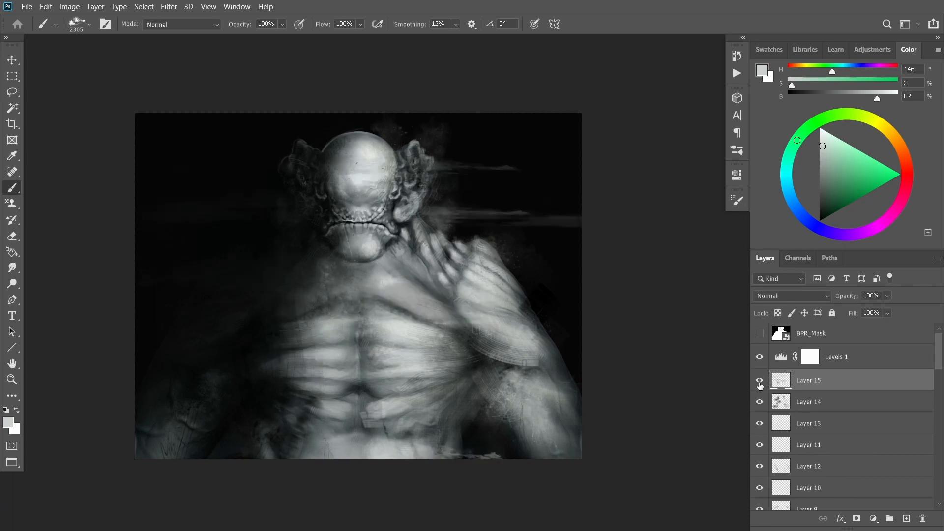
pyautogui.click(761, 380)
pyautogui.click(760, 380)
pyautogui.press('e')
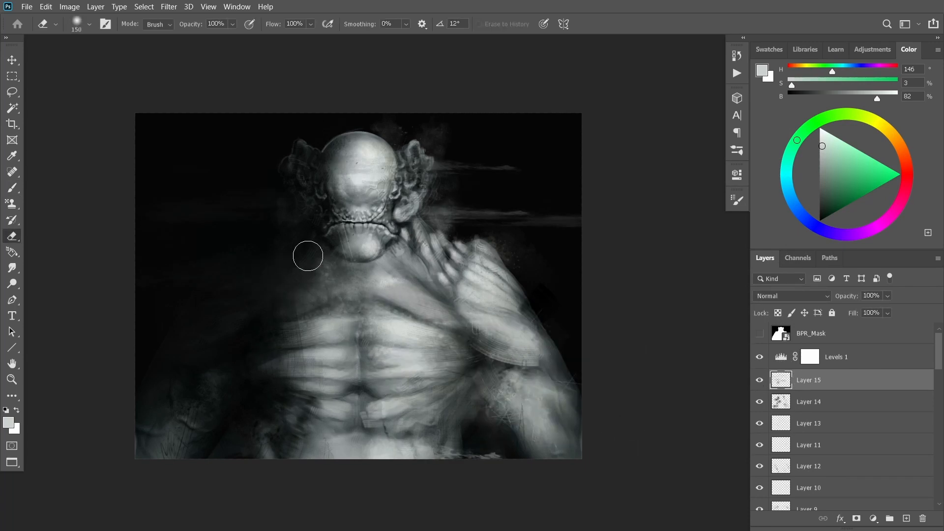
pyautogui.press(']')
pyautogui.press(']')
pyautogui.press(']')
pyautogui.moveTo(378, 294); pyautogui.dragTo(340, 293)
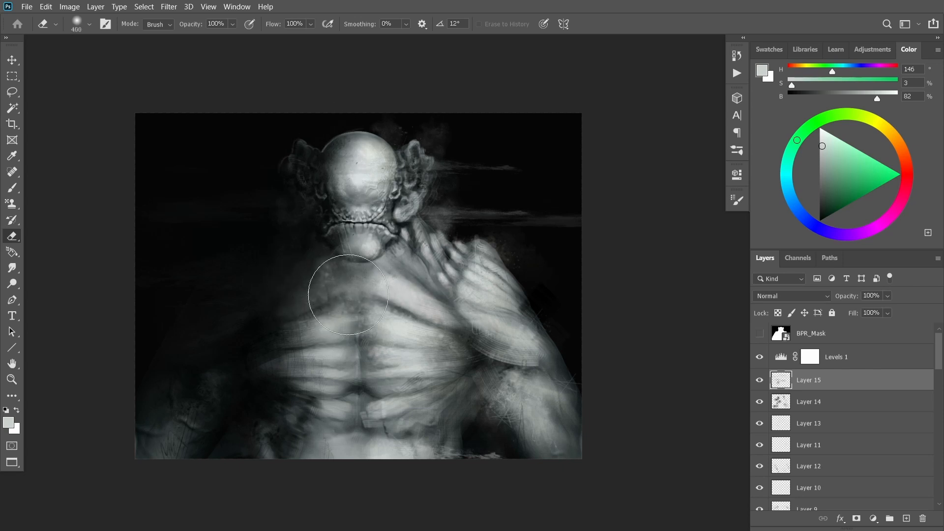
# Compare the image with Layer 15 hidden and shown to judge the cleaned-up texture.
pyautogui.click(759, 380)
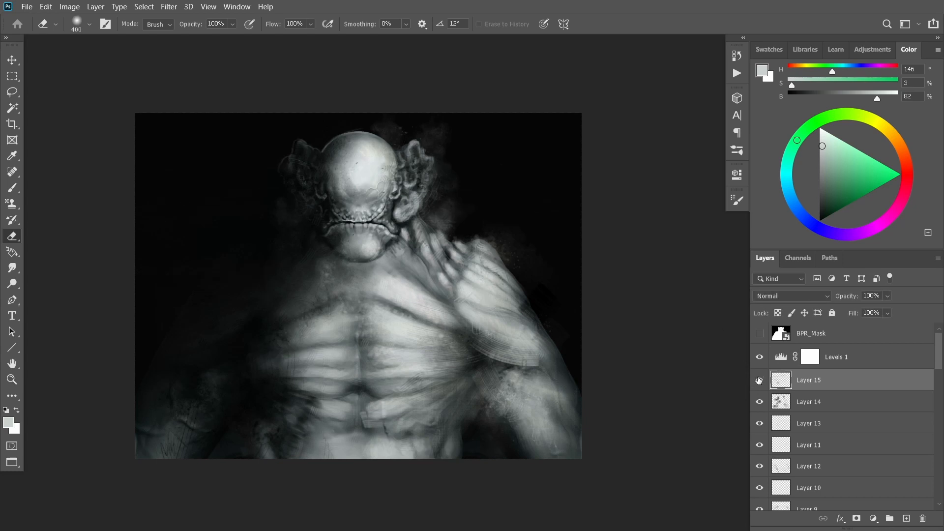
pyautogui.click(759, 380)
pyautogui.click(759, 380)
pyautogui.click(760, 380)
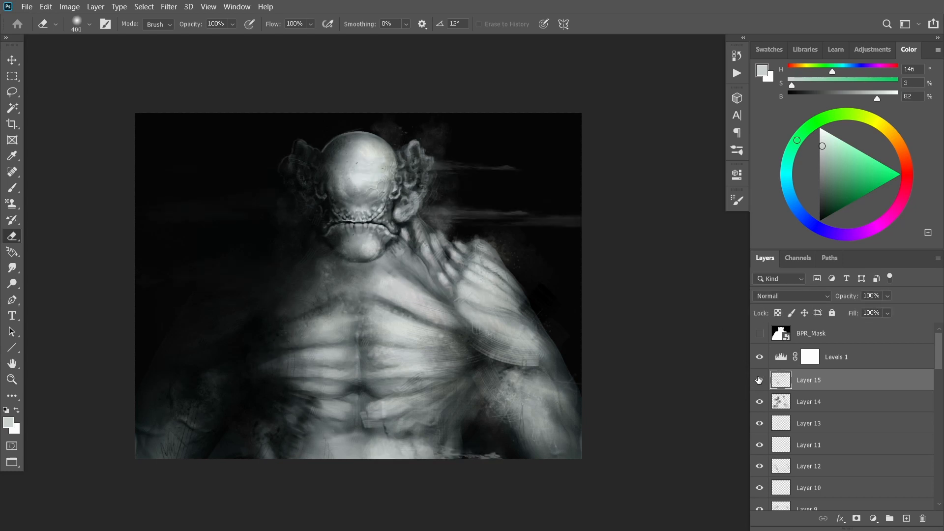
pyautogui.click(759, 380)
pyautogui.click(759, 380)
# Add a new layer above Layer 15 and browse the brush presets around Splash - 3 for the Brush tool.
pyautogui.click(740, 154)
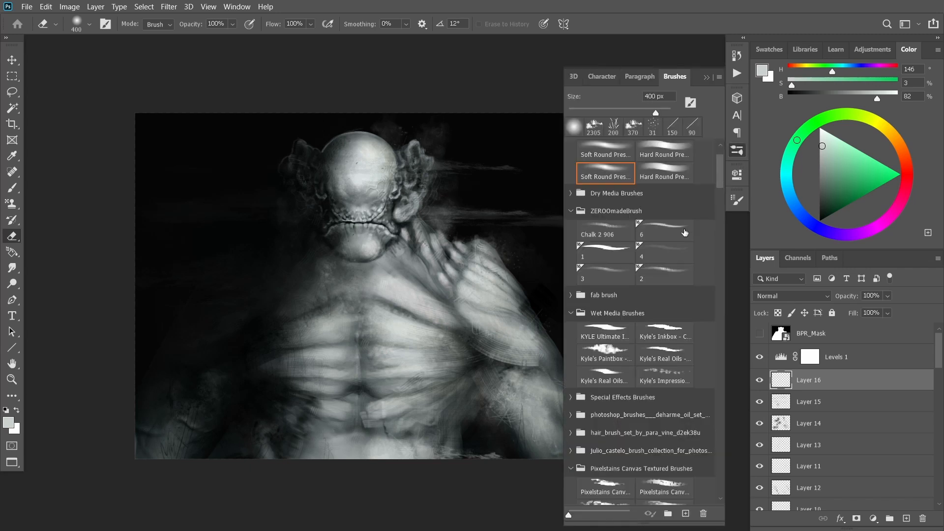
pyautogui.press('b')
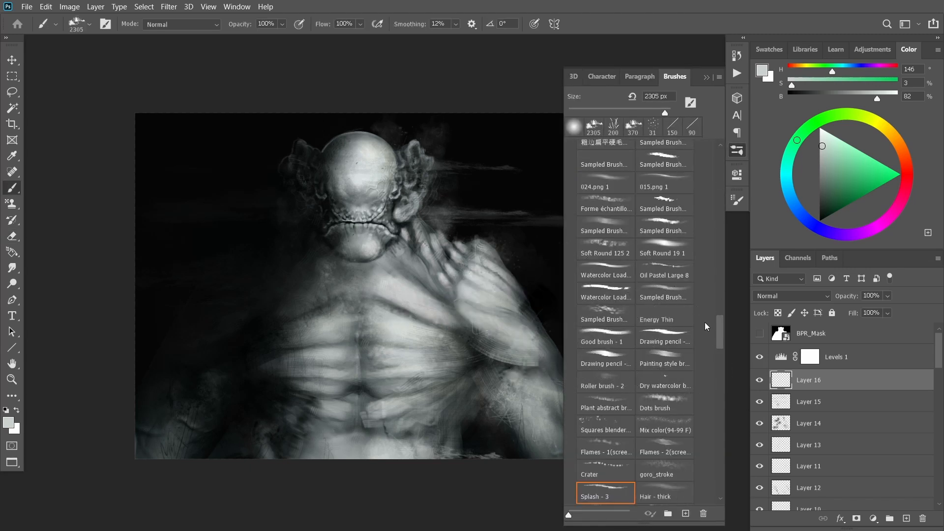
pyautogui.scroll(-5, 720, 334)
pyautogui.scroll(1, 682, 305)
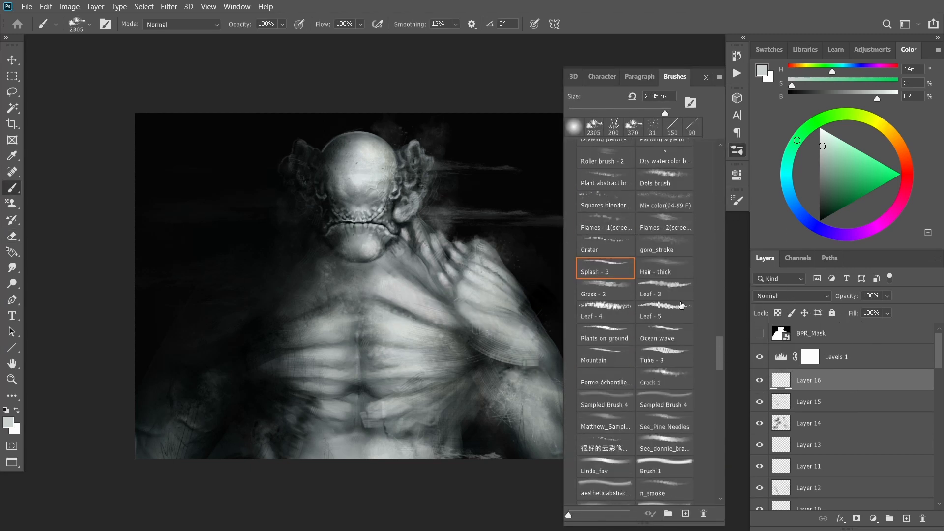
# Try a stroke of the Leaf - 4 brush down the torso and undo it.
pyautogui.click(596, 320)
pyautogui.moveTo(394, 340); pyautogui.dragTo(452, 443)
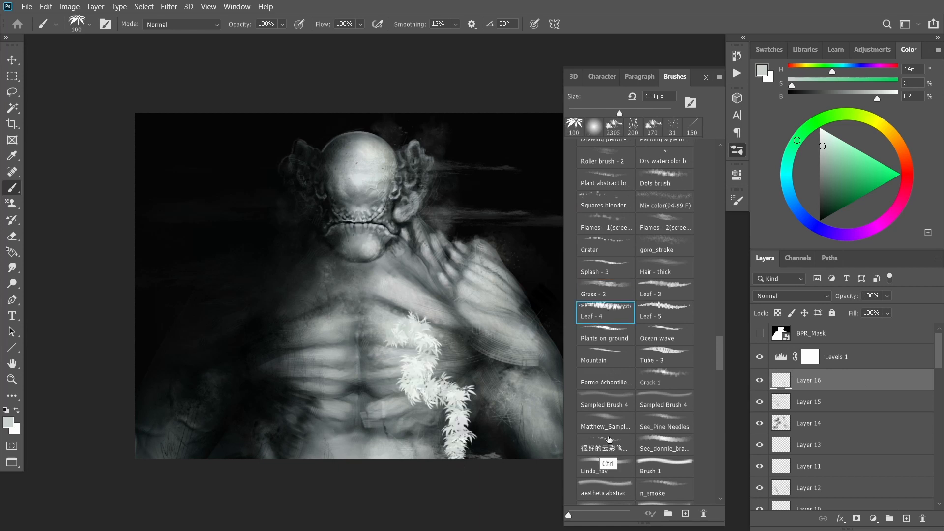
pyautogui.hotkey('ctrl', 'z')
# Try the Crack 1 brush at 186, 1228 and 245 px, undoing its marks on the torso.
pyautogui.click(666, 377)
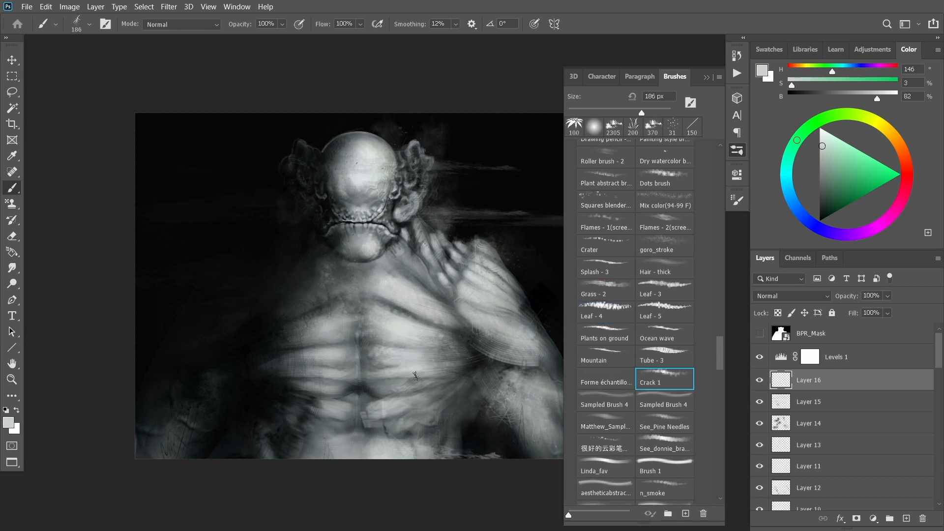
pyautogui.moveTo(402, 354); pyautogui.dragTo(467, 349)
pyautogui.hotkey('ctrl', 'z')
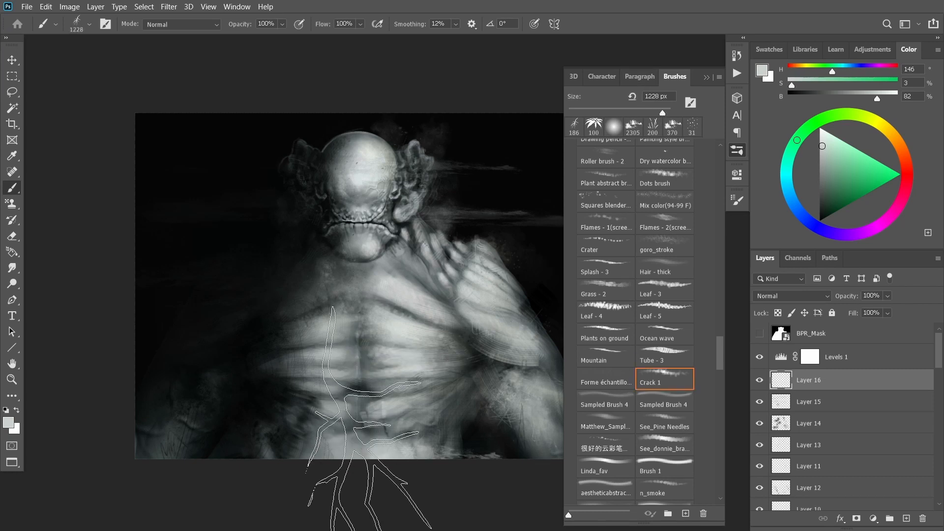
pyautogui.click(393, 359)
pyautogui.hotkey('ctrl', 'z')
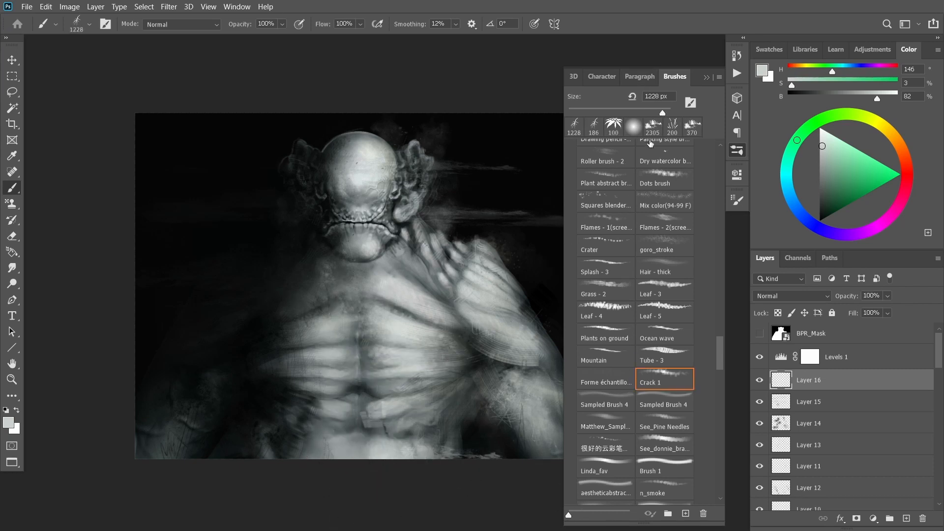
pyautogui.moveTo(465, 496); pyautogui.dragTo(480, 511)
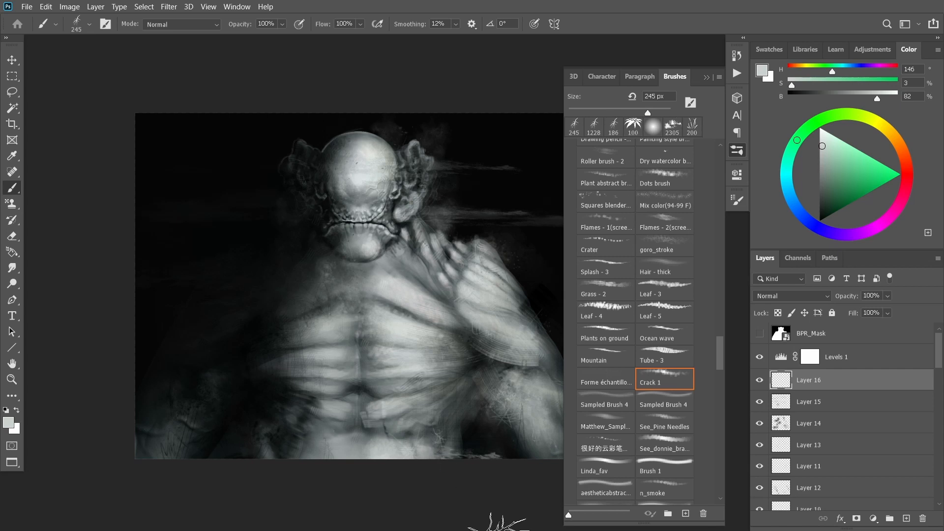
# Stamp light scratch texture over the abdomen on Layer 16 with Sampled Brush 4 at 500 px, undoing an extra stamp by the raised hand.
pyautogui.click(600, 407)
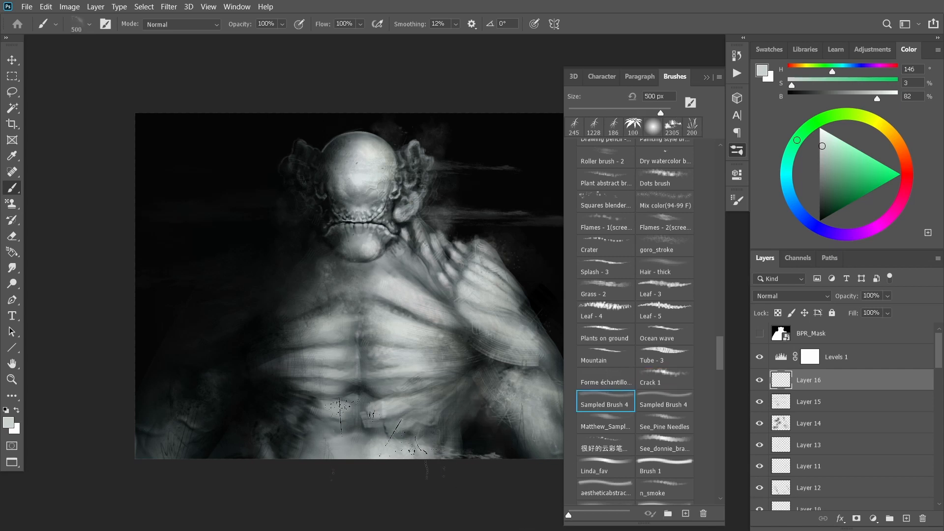
pyautogui.click(418, 398)
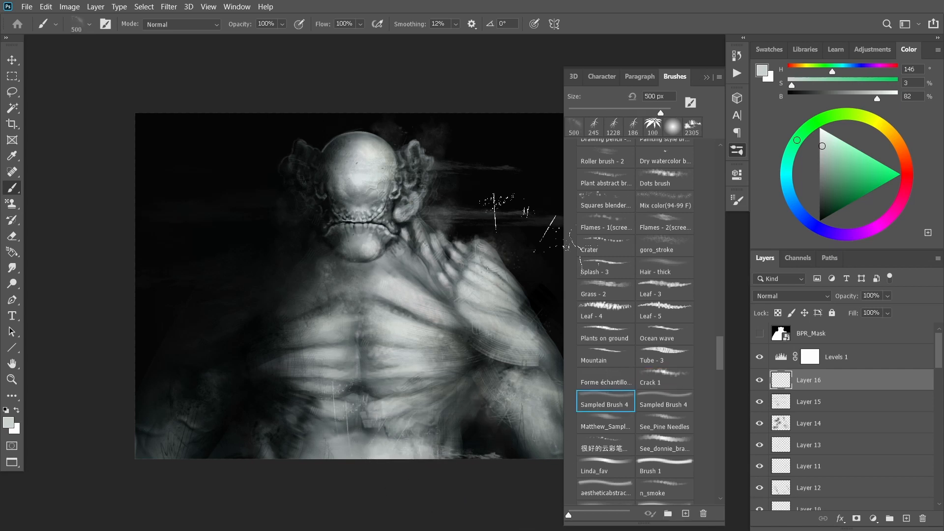
pyautogui.click(705, 77)
pyautogui.click(501, 258)
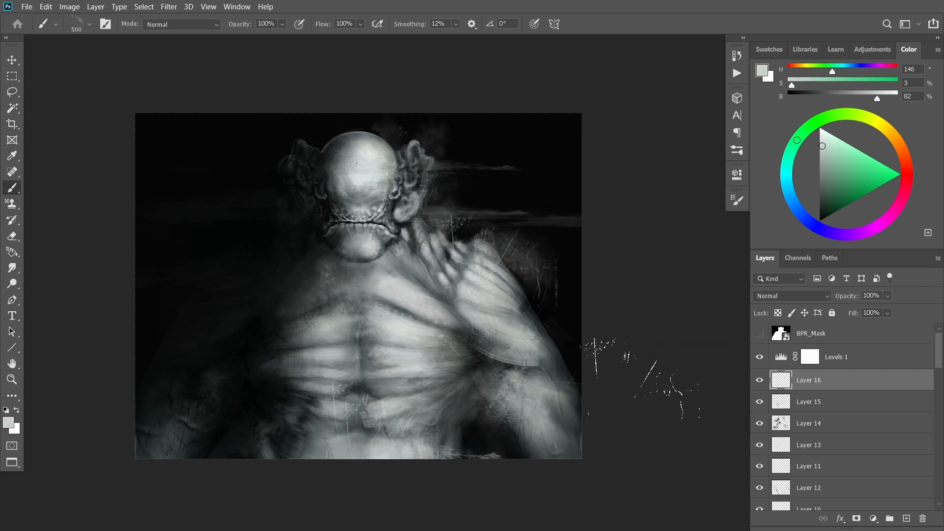
pyautogui.hotkey('ctrl', 'z')
# Enlarge the scratch brush to 1000 px and try light scratch stamps over the background beside the head and around the raised hand.
pyautogui.press(']')
pyautogui.press(']')
pyautogui.press(']')
pyautogui.press(']')
pyautogui.press(']')
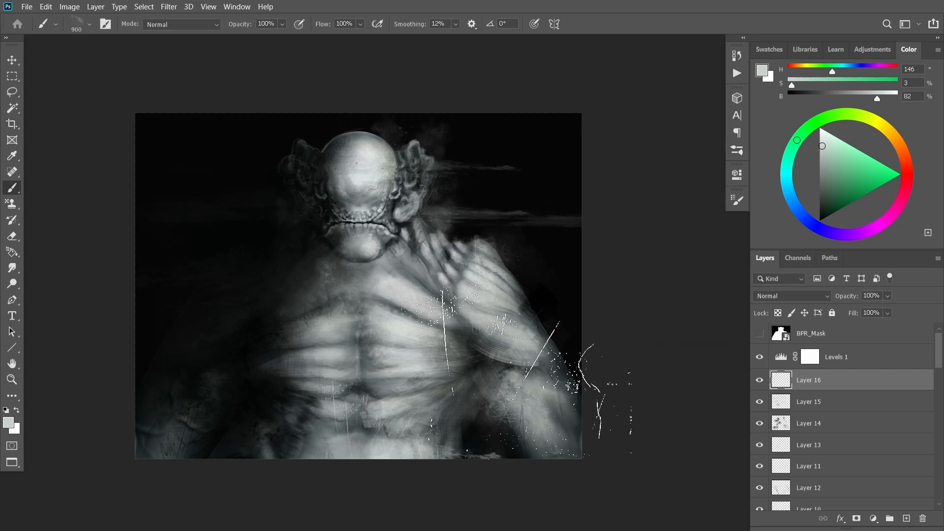
pyautogui.click(460, 172)
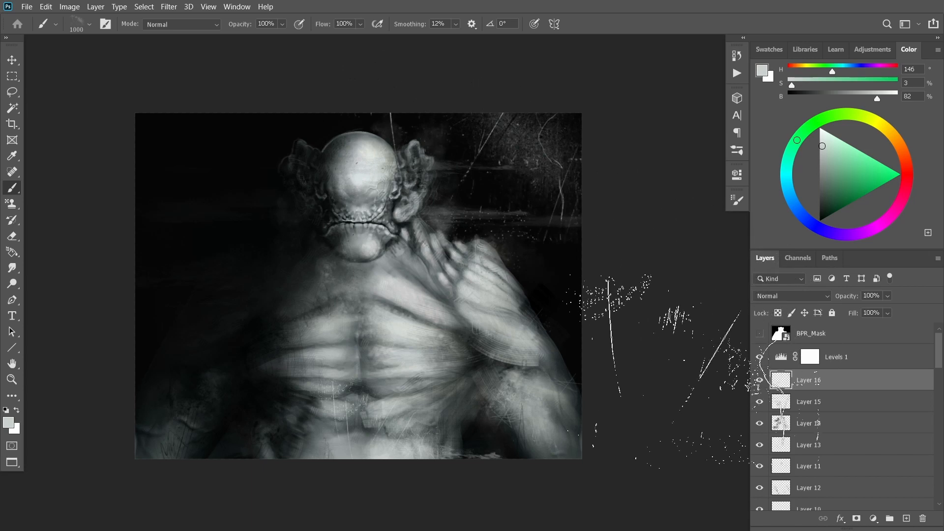
pyautogui.hotkey('ctrl', 'z')
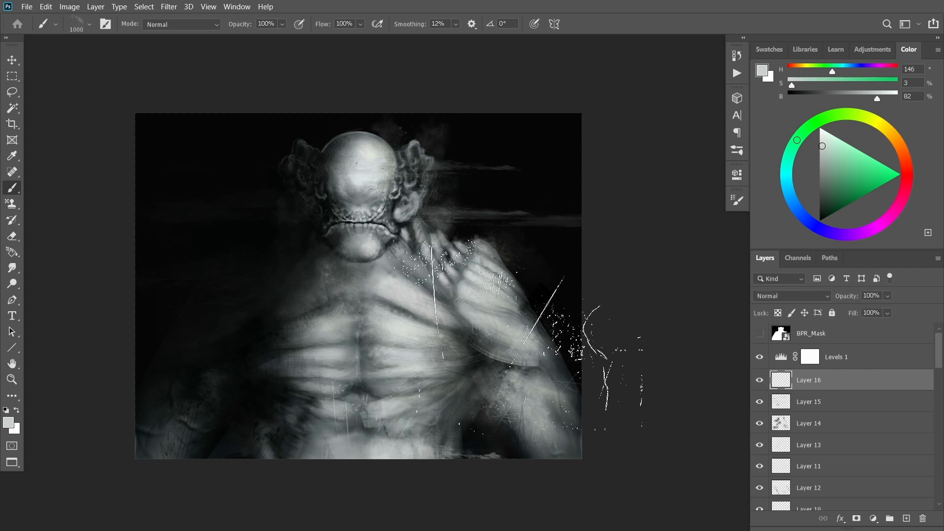
pyautogui.click(526, 305)
pyautogui.hotkey('ctrl', 'z')
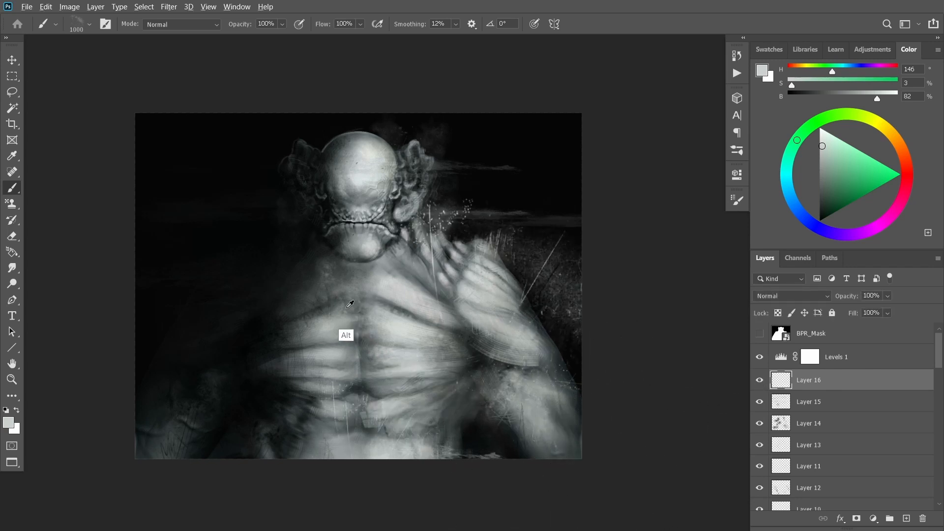
# Sample a dark grey from the shaded upper chest and erase the scratches around the raised hand and arm with the 400 px eraser.
pyautogui.keyDown('alt'); pyautogui.click(316, 310); pyautogui.keyUp('alt')
pyautogui.click(281, 229)
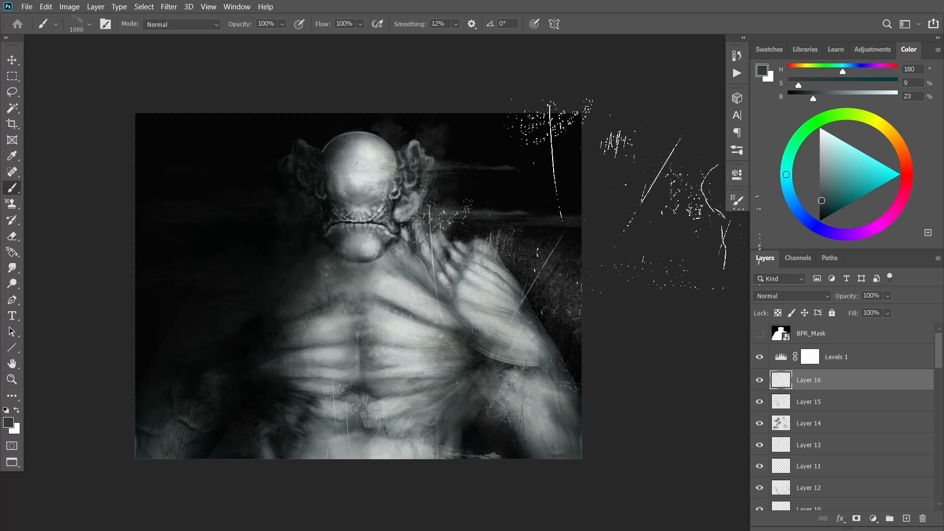
pyautogui.press('e')
pyautogui.moveTo(576, 316)
pyautogui.mouseDown()
pyautogui.moveTo(564, 236)
pyautogui.moveTo(477, 261)
pyautogui.mouseUp()
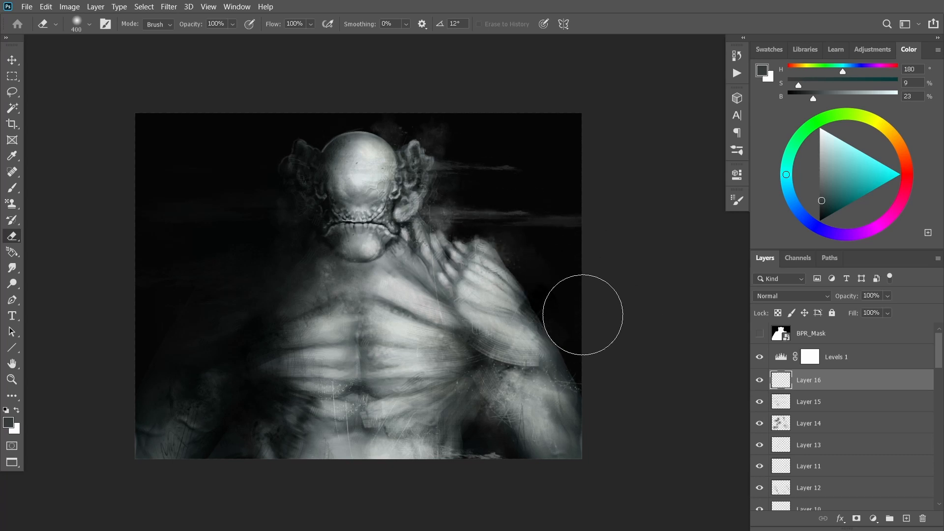
# Stamp faint dark grey scratches over the background opposite the raised hand, and erase the excess near the body and outer arm.
pyautogui.press('b')
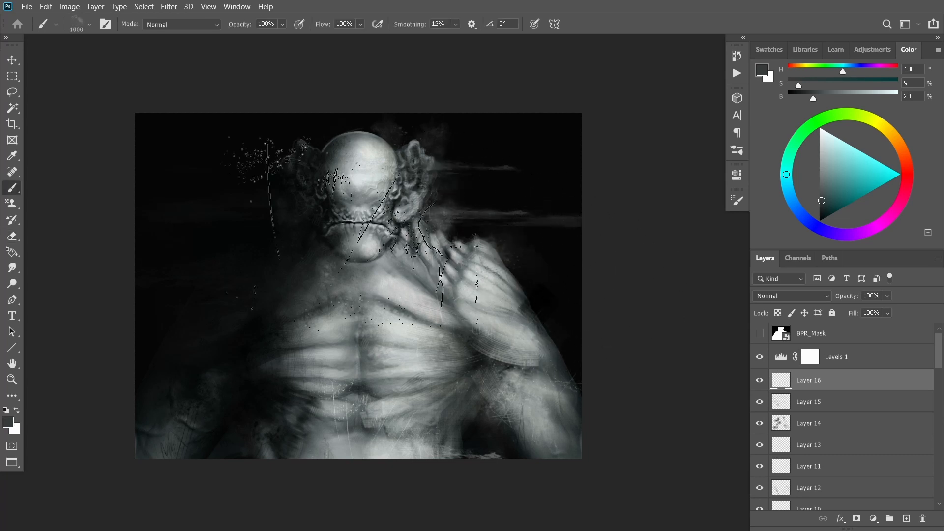
pyautogui.click(278, 251)
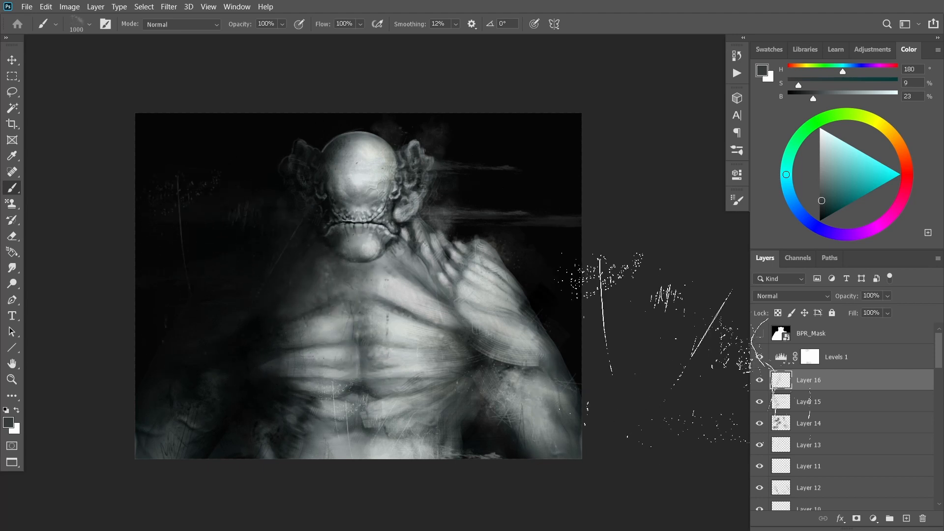
pyautogui.press('e')
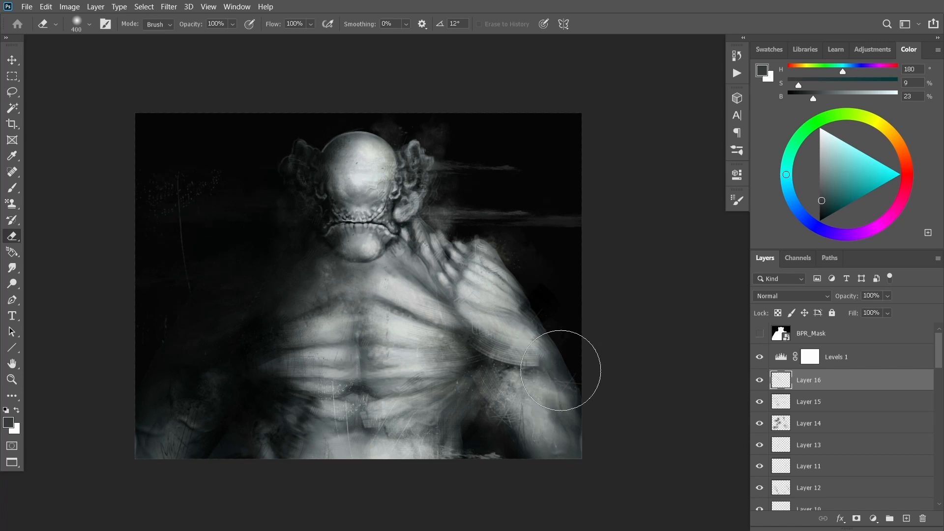
# Pick a near-white brush colour and stamp 1000 px scratches over the raised arm and its outer edge, undoing a first stamp on the chest.
pyautogui.press('b')
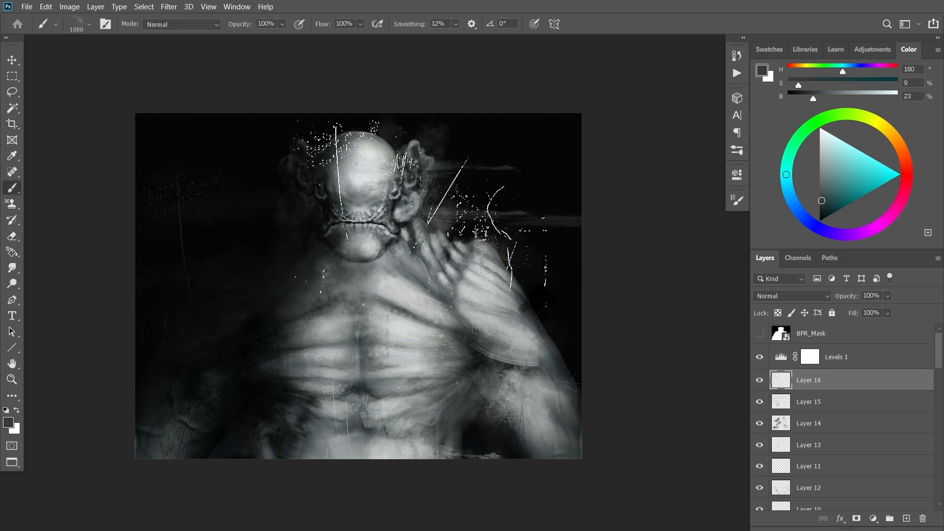
pyautogui.click(824, 137)
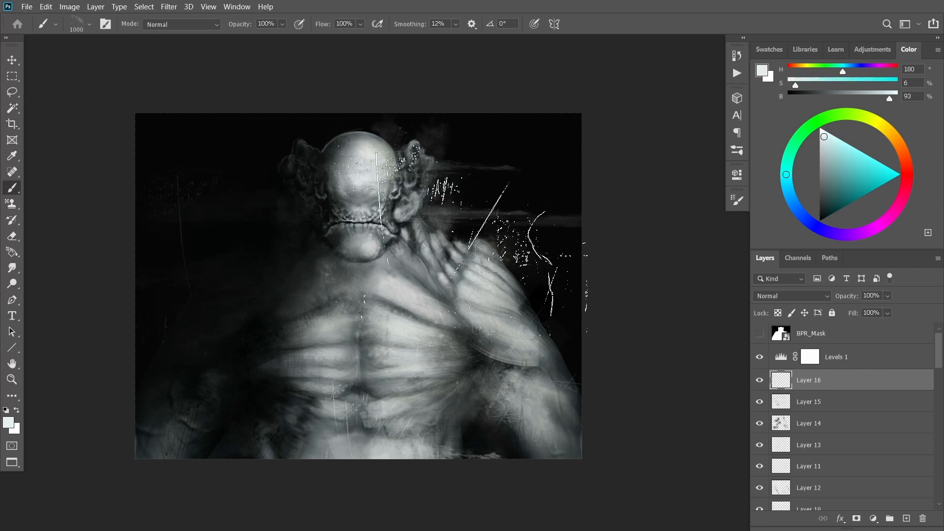
pyautogui.click(447, 363)
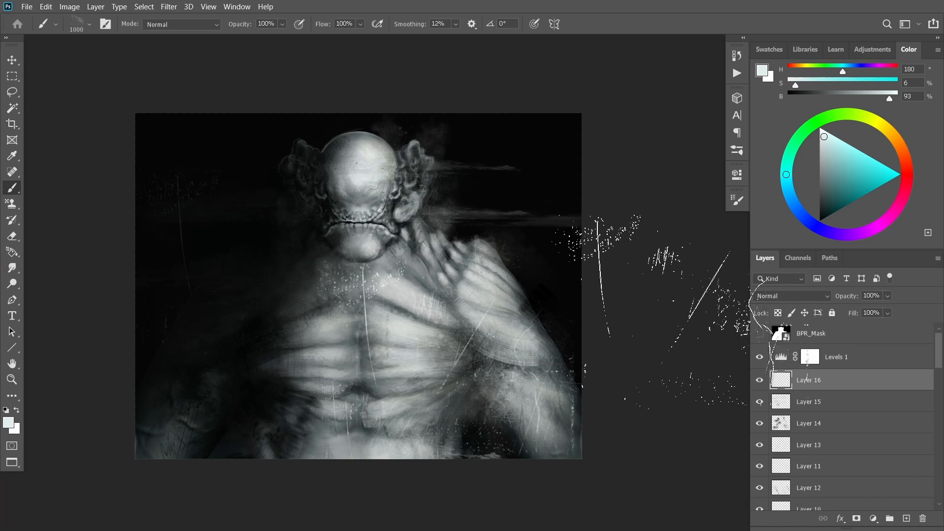
pyautogui.hotkey('ctrl', 'z')
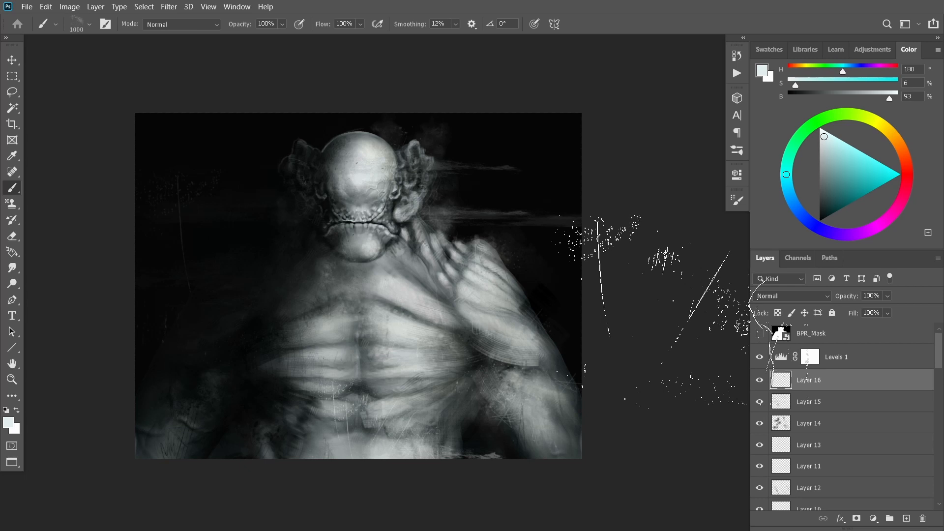
pyautogui.click(563, 359)
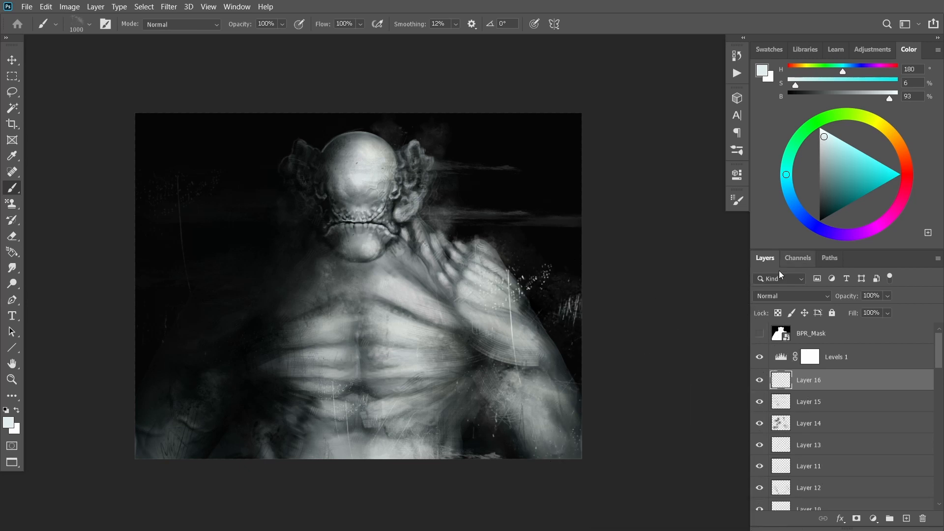
# Choose the n_smoke brush at 152 px and try a light textured stroke across the chest and abdomen, undoing it.
pyautogui.click(737, 151)
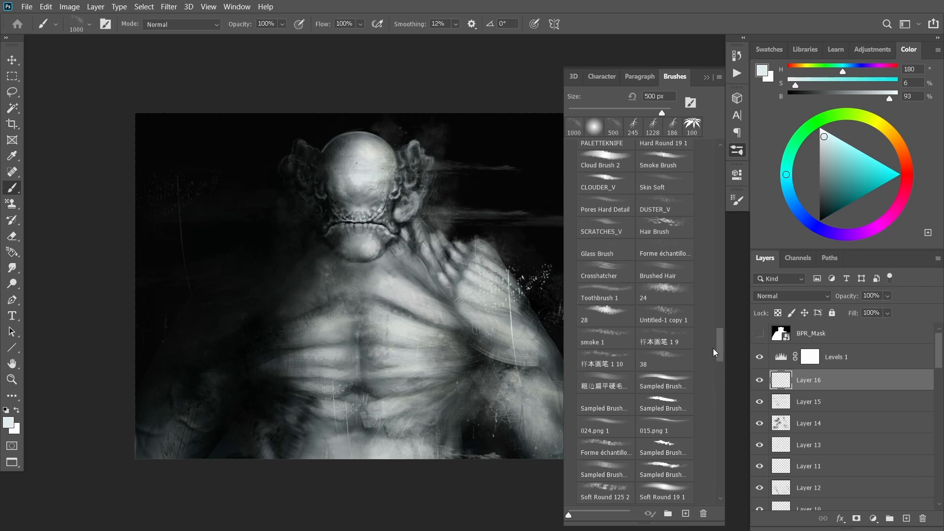
pyautogui.scroll(-8, 713, 344)
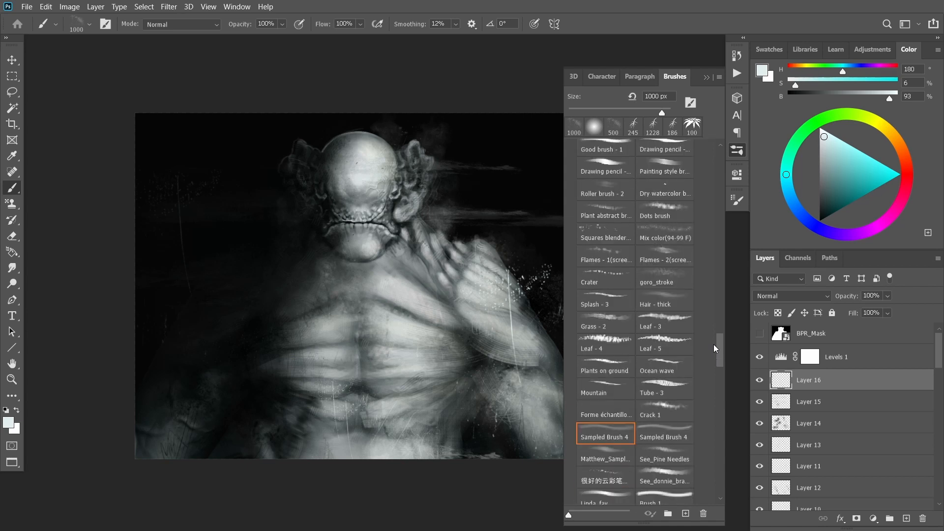
pyautogui.moveTo(721, 343); pyautogui.dragTo(723, 367)
pyautogui.click(661, 337)
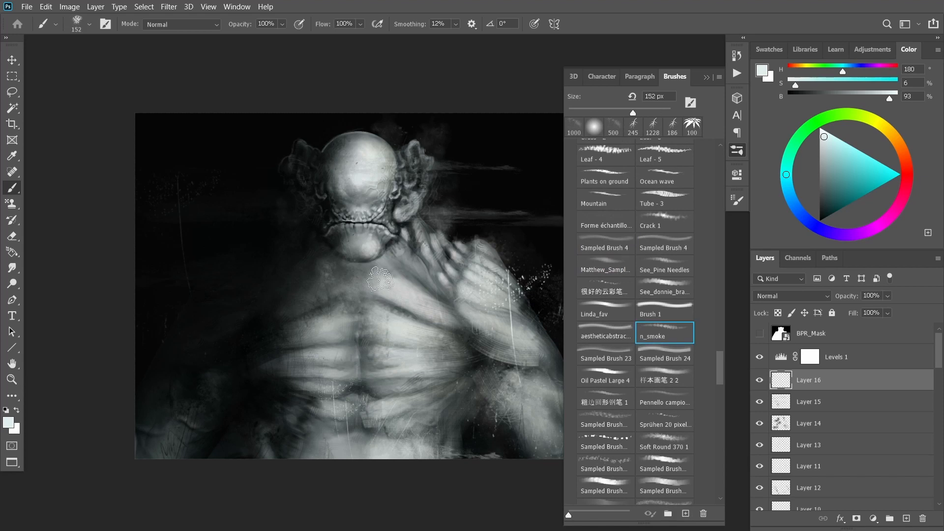
pyautogui.moveTo(344, 340)
pyautogui.mouseDown()
pyautogui.moveTo(393, 357)
pyautogui.moveTo(480, 411)
pyautogui.mouseUp()
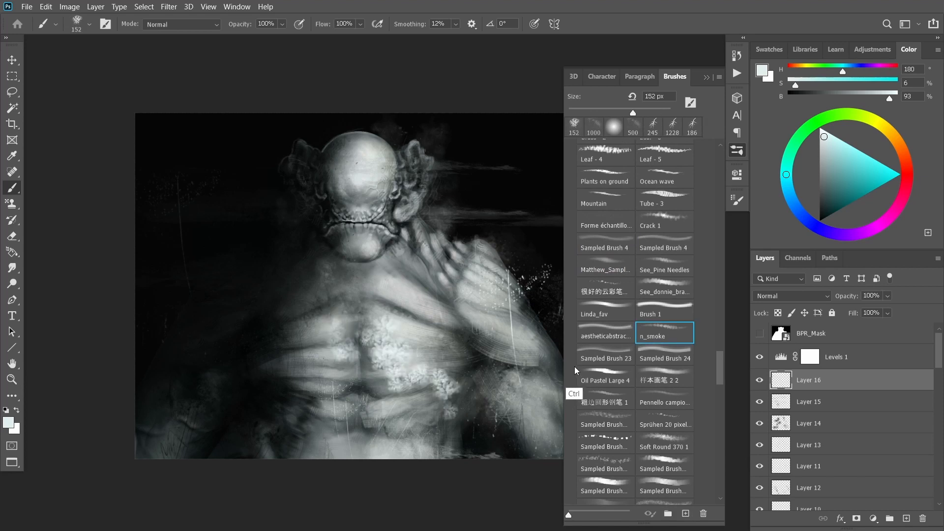
pyautogui.hotkey('ctrl', 'z')
# Paint near-white smoke texture over the lobed growths on both sides of the head, undoing the excess dabs.
pyautogui.moveTo(411, 167)
pyautogui.mouseDown()
pyautogui.moveTo(402, 207)
pyautogui.moveTo(418, 147)
pyautogui.moveTo(432, 162)
pyautogui.moveTo(421, 204)
pyautogui.moveTo(402, 186)
pyautogui.moveTo(400, 157)
pyautogui.mouseUp()
pyautogui.hotkey('ctrl', 'z')
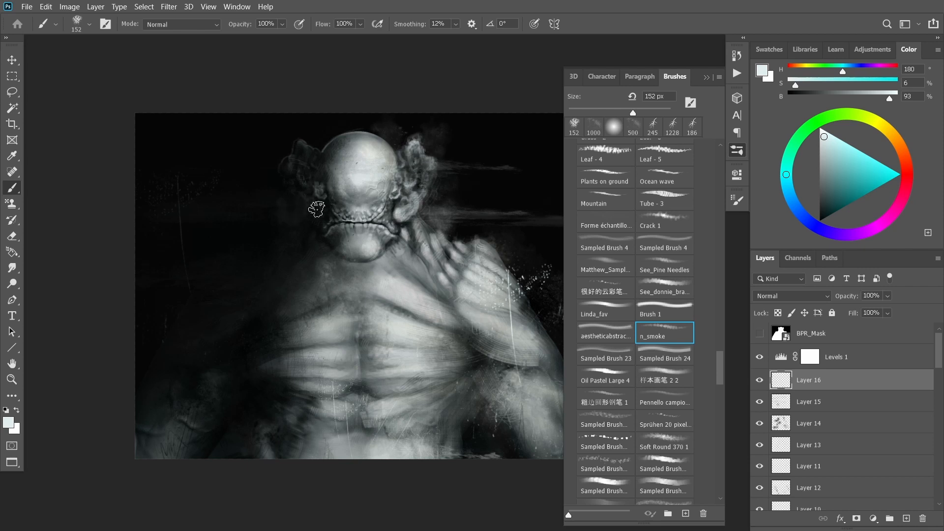
pyautogui.moveTo(316, 209)
pyautogui.mouseDown()
pyautogui.moveTo(301, 179)
pyautogui.moveTo(317, 154)
pyautogui.mouseUp()
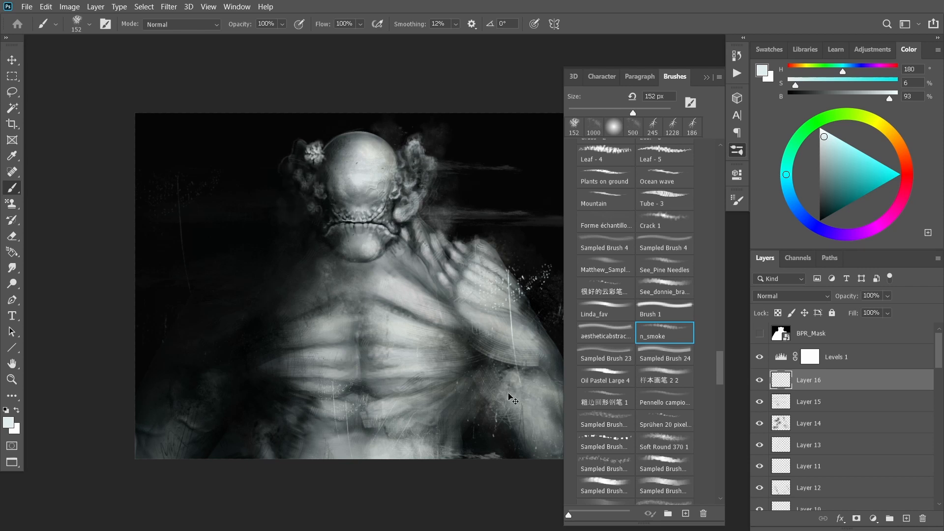
pyautogui.hotkey('ctrl', 'z')
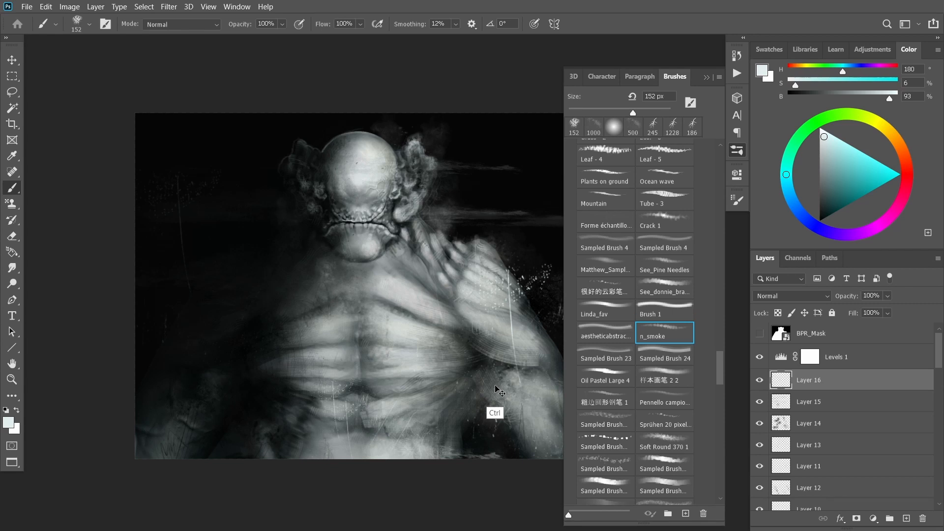